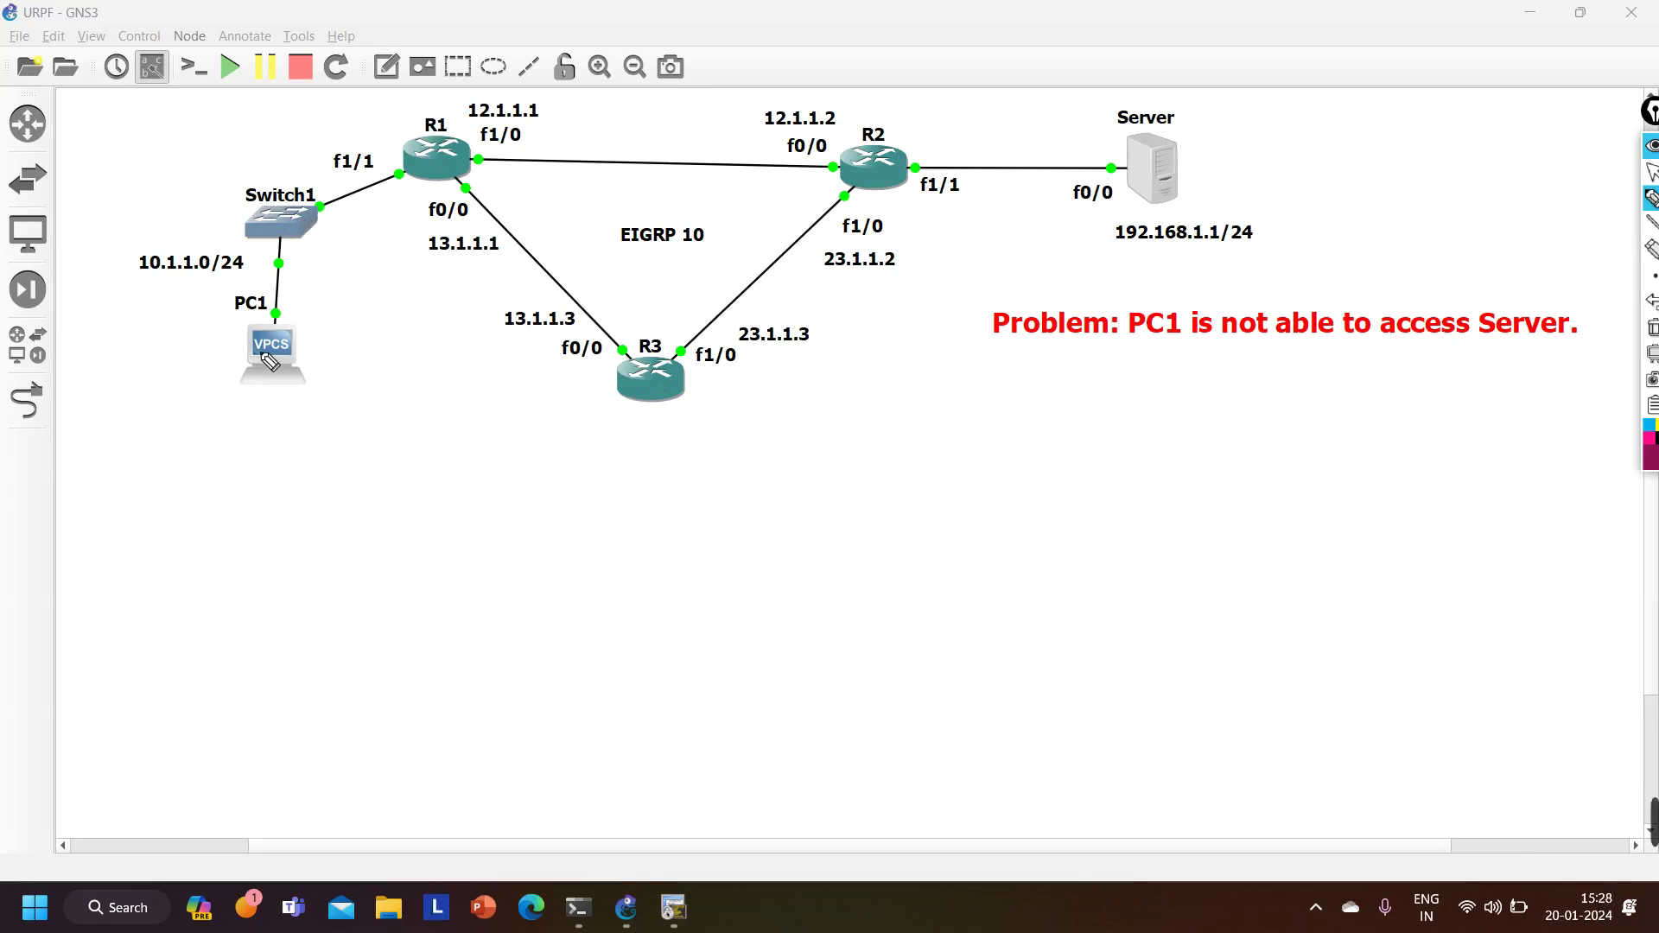
Sketch freehand pen marks beside Switch1, between R1 and R2, and on the R2–Server link, and clear them.
mouse_move(308, 245)
mouse_down()
mouse_move(311, 308)
mouse_move(368, 341)
mouse_up()
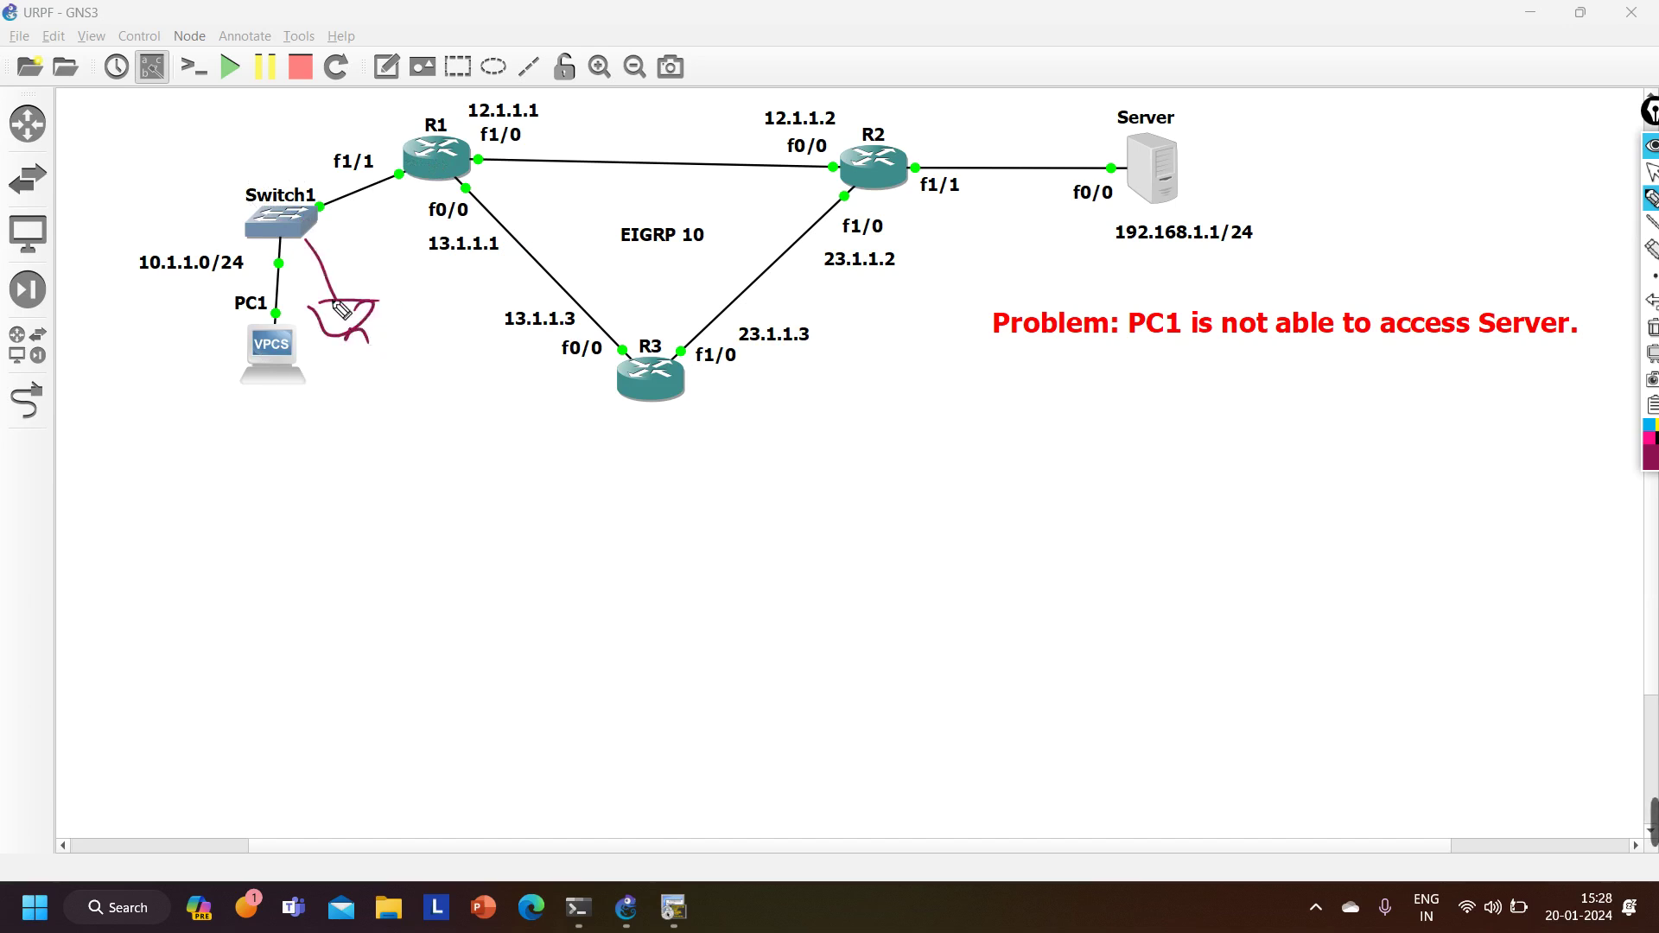
mouse_move(355, 250)
mouse_down()
mouse_move(456, 306)
mouse_move(354, 259)
mouse_move(726, 214)
mouse_up()
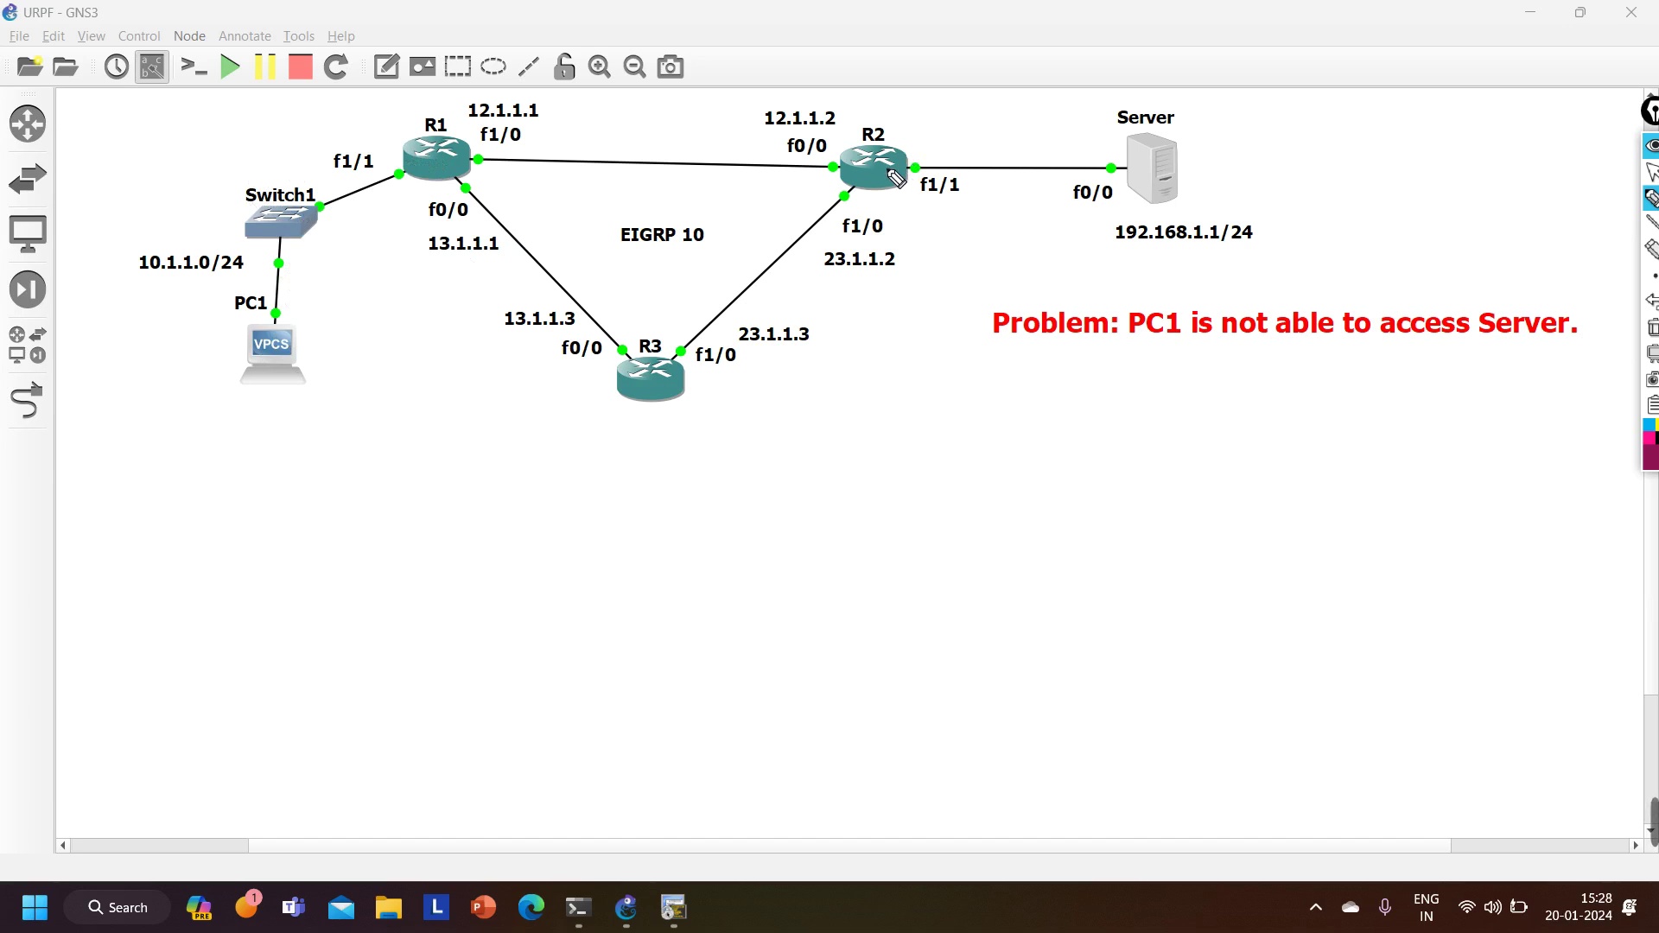
mouse_move(933, 147)
mouse_down()
mouse_move(992, 181)
mouse_move(983, 149)
mouse_move(948, 153)
mouse_move(1084, 162)
mouse_up()
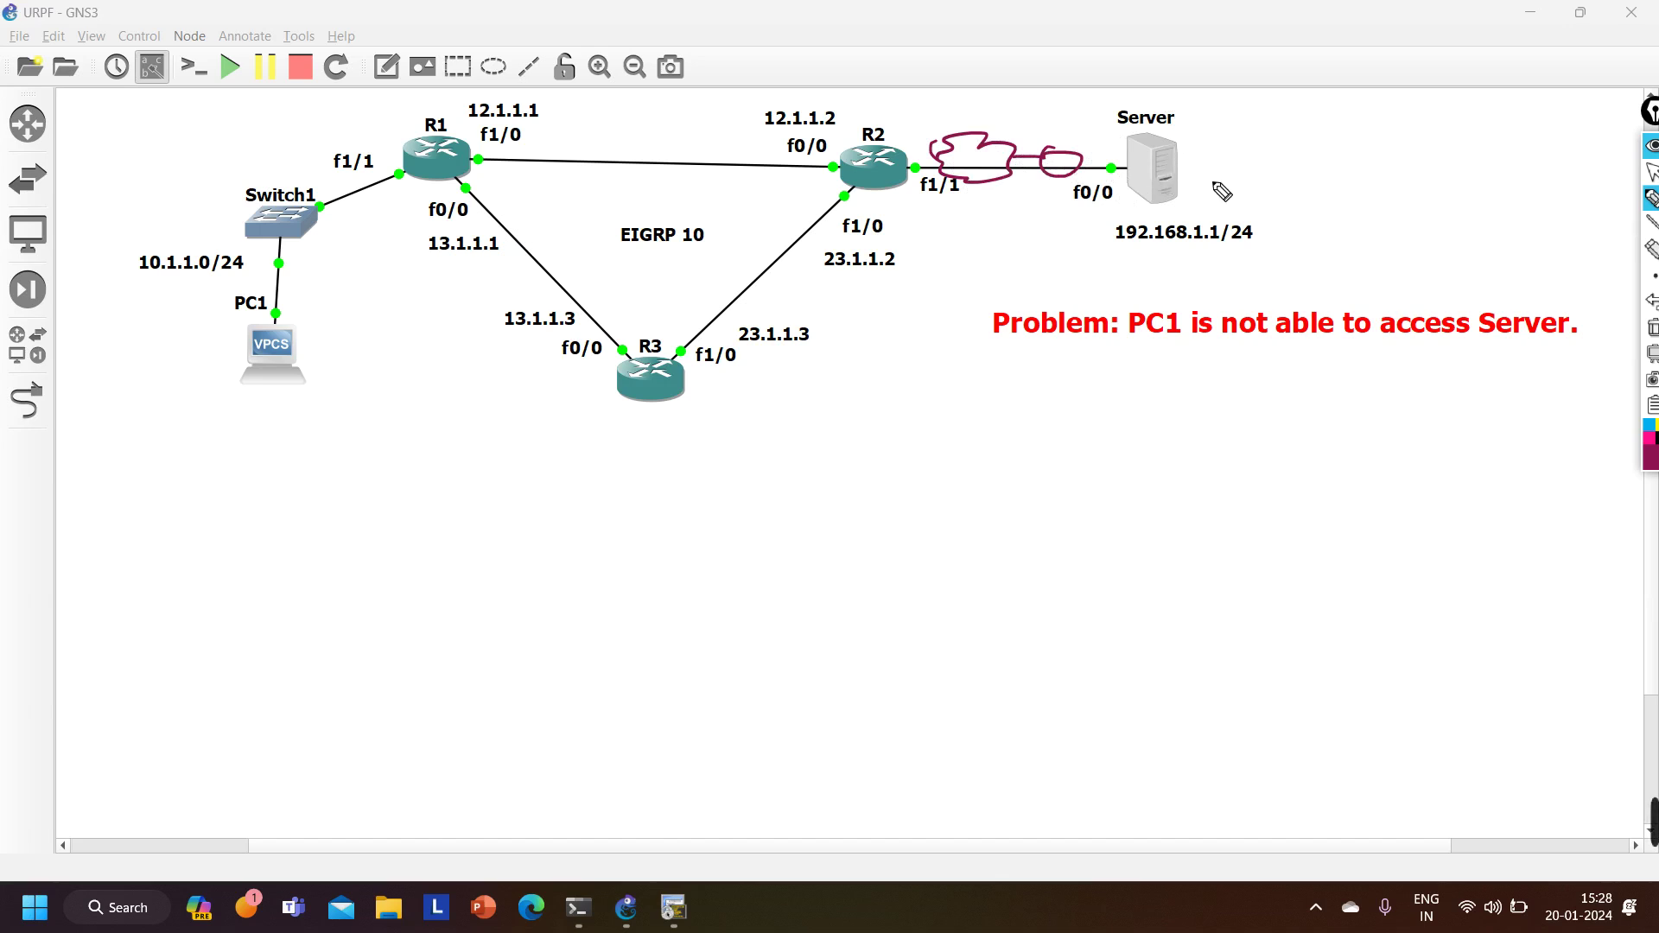
click(1652, 328)
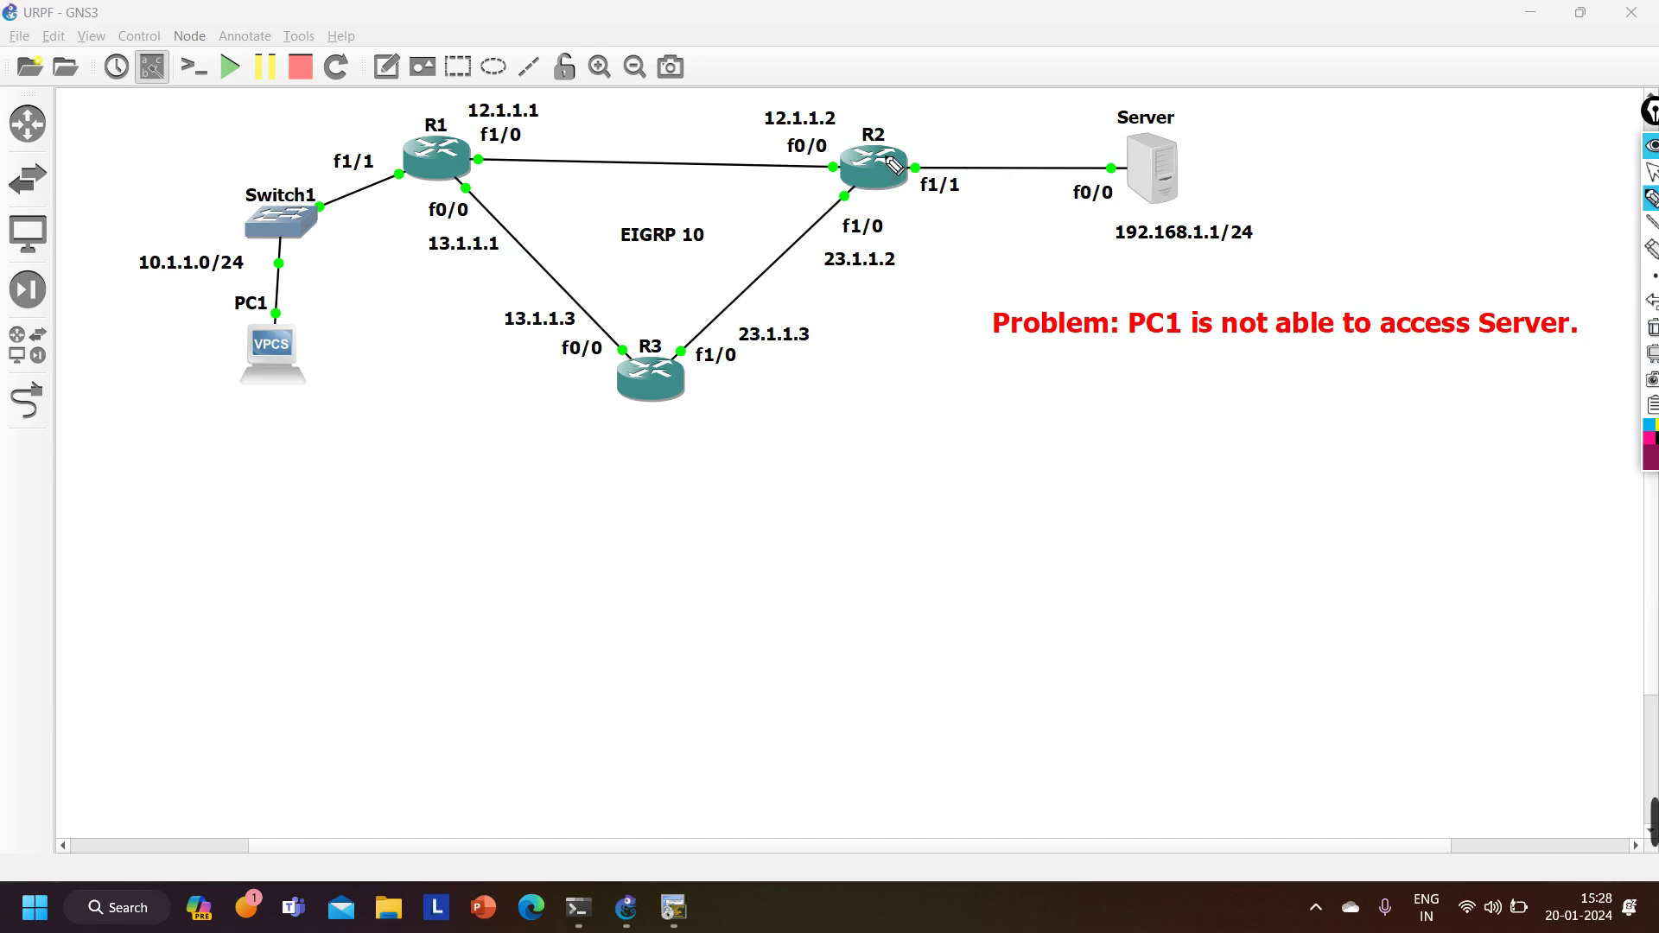
Circle PC1 and underline the server address 192.168.1.1 in the topology with the pen.
drag(233, 399, 295, 399)
drag(1156, 249, 1221, 251)
drag(245, 342, 296, 327)
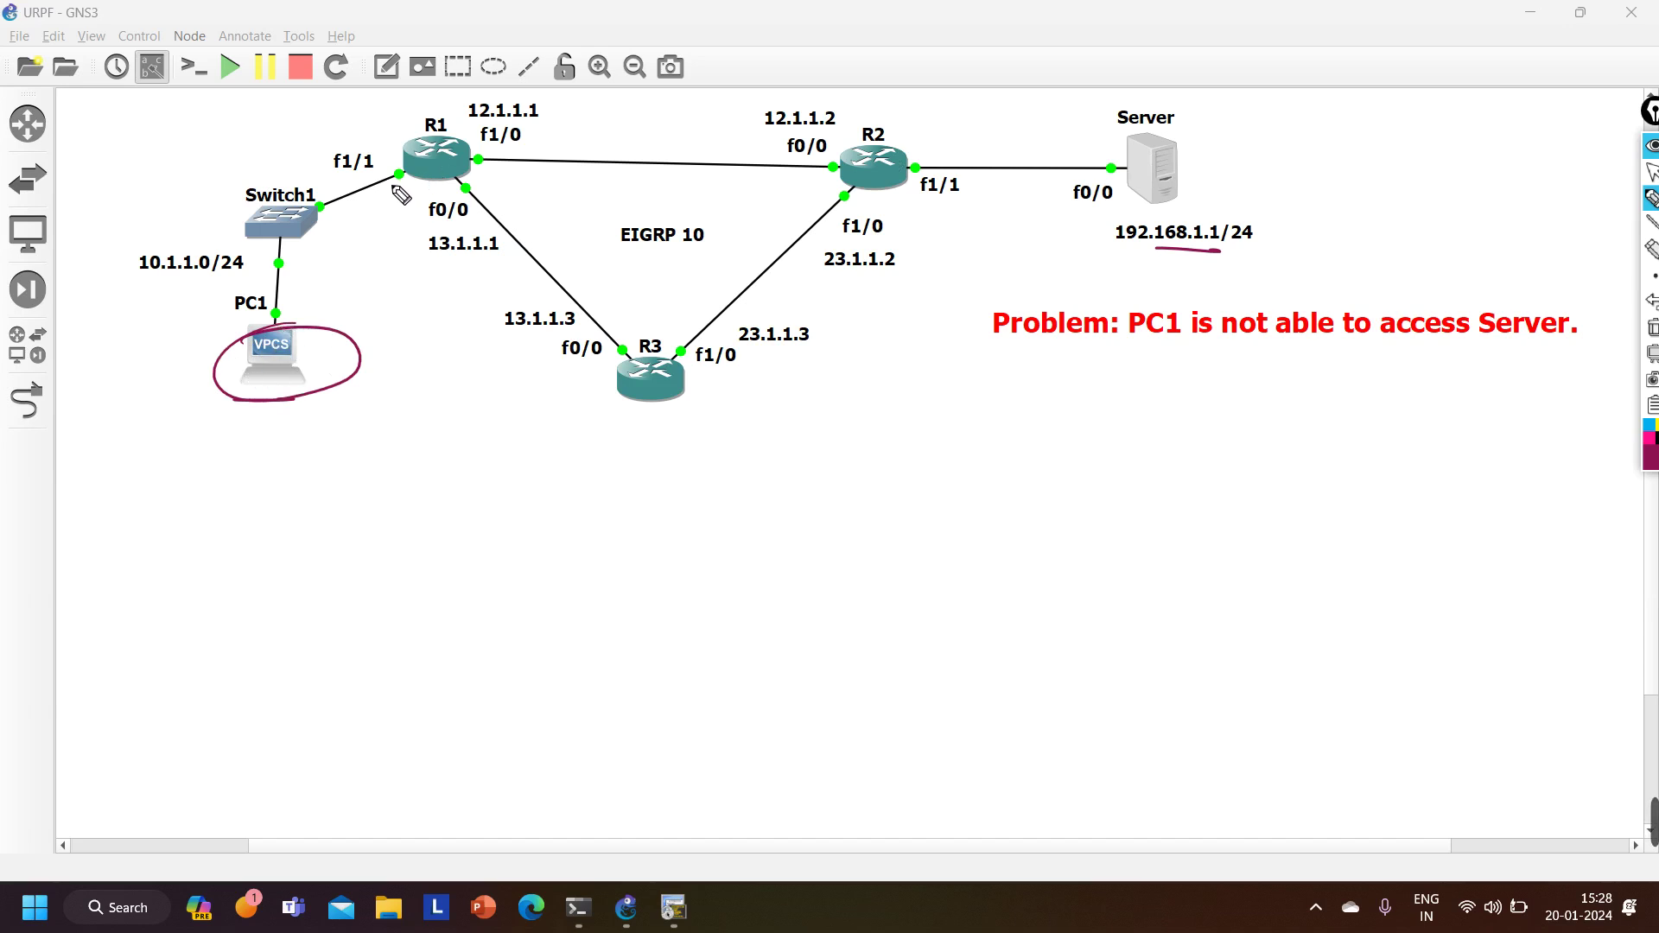
Draw pen arrows along both paths from Switch1 to Server: R1 directly to R2, and R1 through R3 to R2.
drag(352, 219, 410, 185)
drag(543, 147, 683, 148)
mouse_move(508, 203)
mouse_down()
mouse_move(576, 278)
mouse_move(559, 277)
mouse_move(592, 263)
mouse_up()
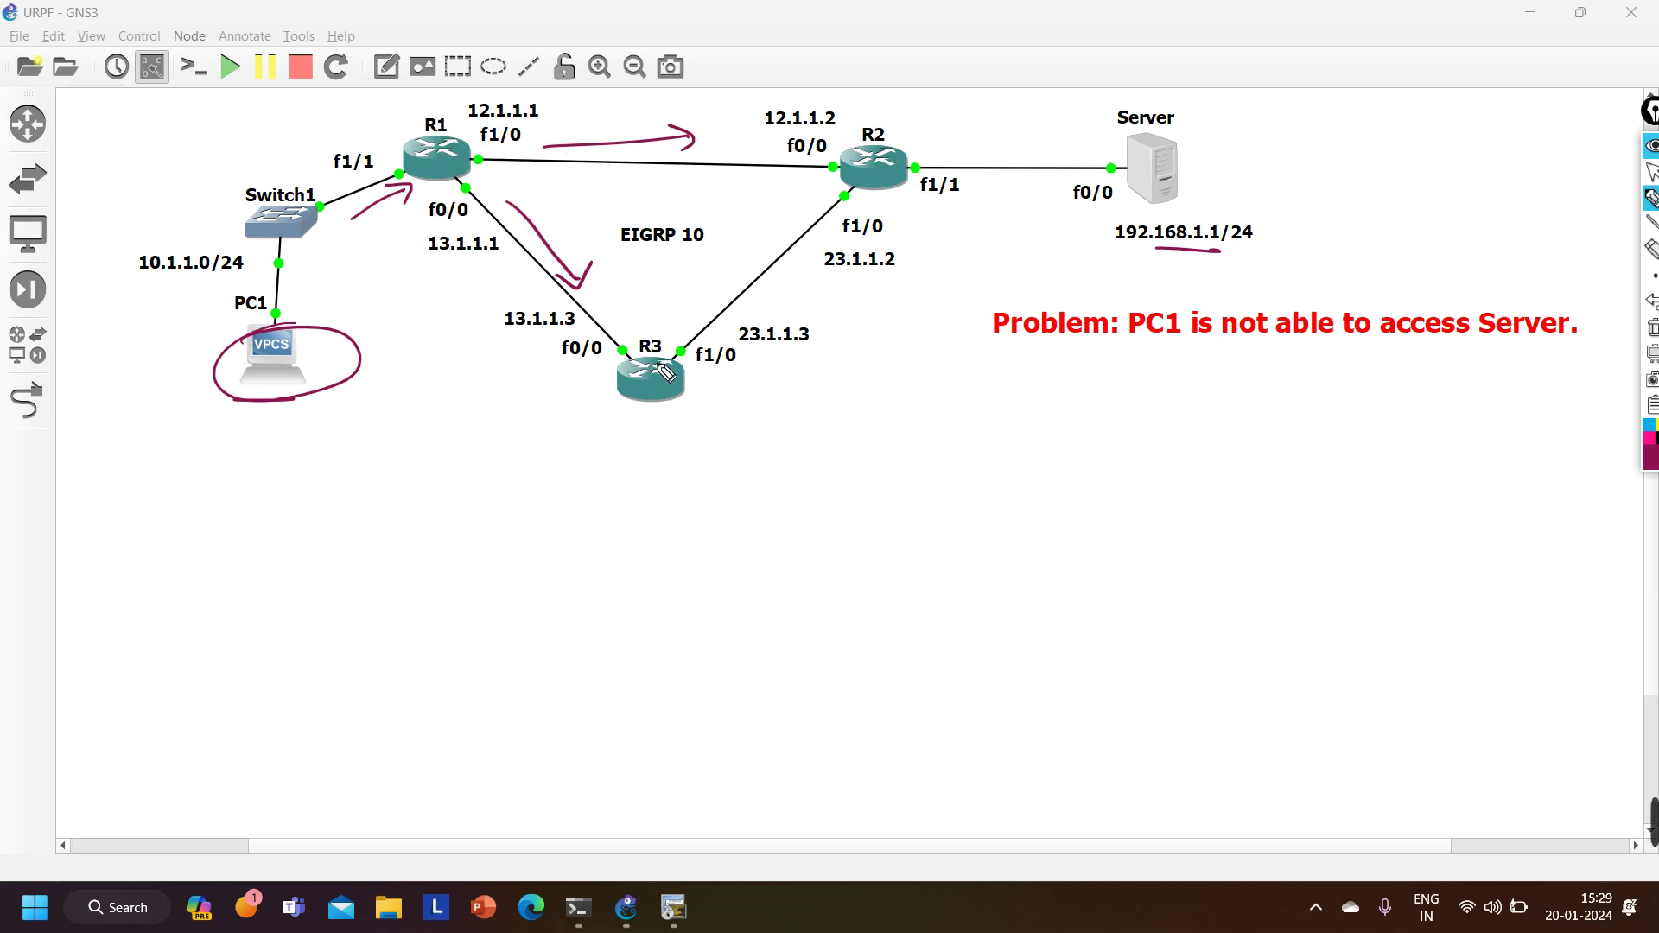
mouse_move(707, 301)
mouse_down()
mouse_move(810, 235)
mouse_move(797, 259)
mouse_up()
mouse_move(938, 148)
mouse_down()
mouse_move(1056, 148)
mouse_move(1030, 160)
mouse_up()
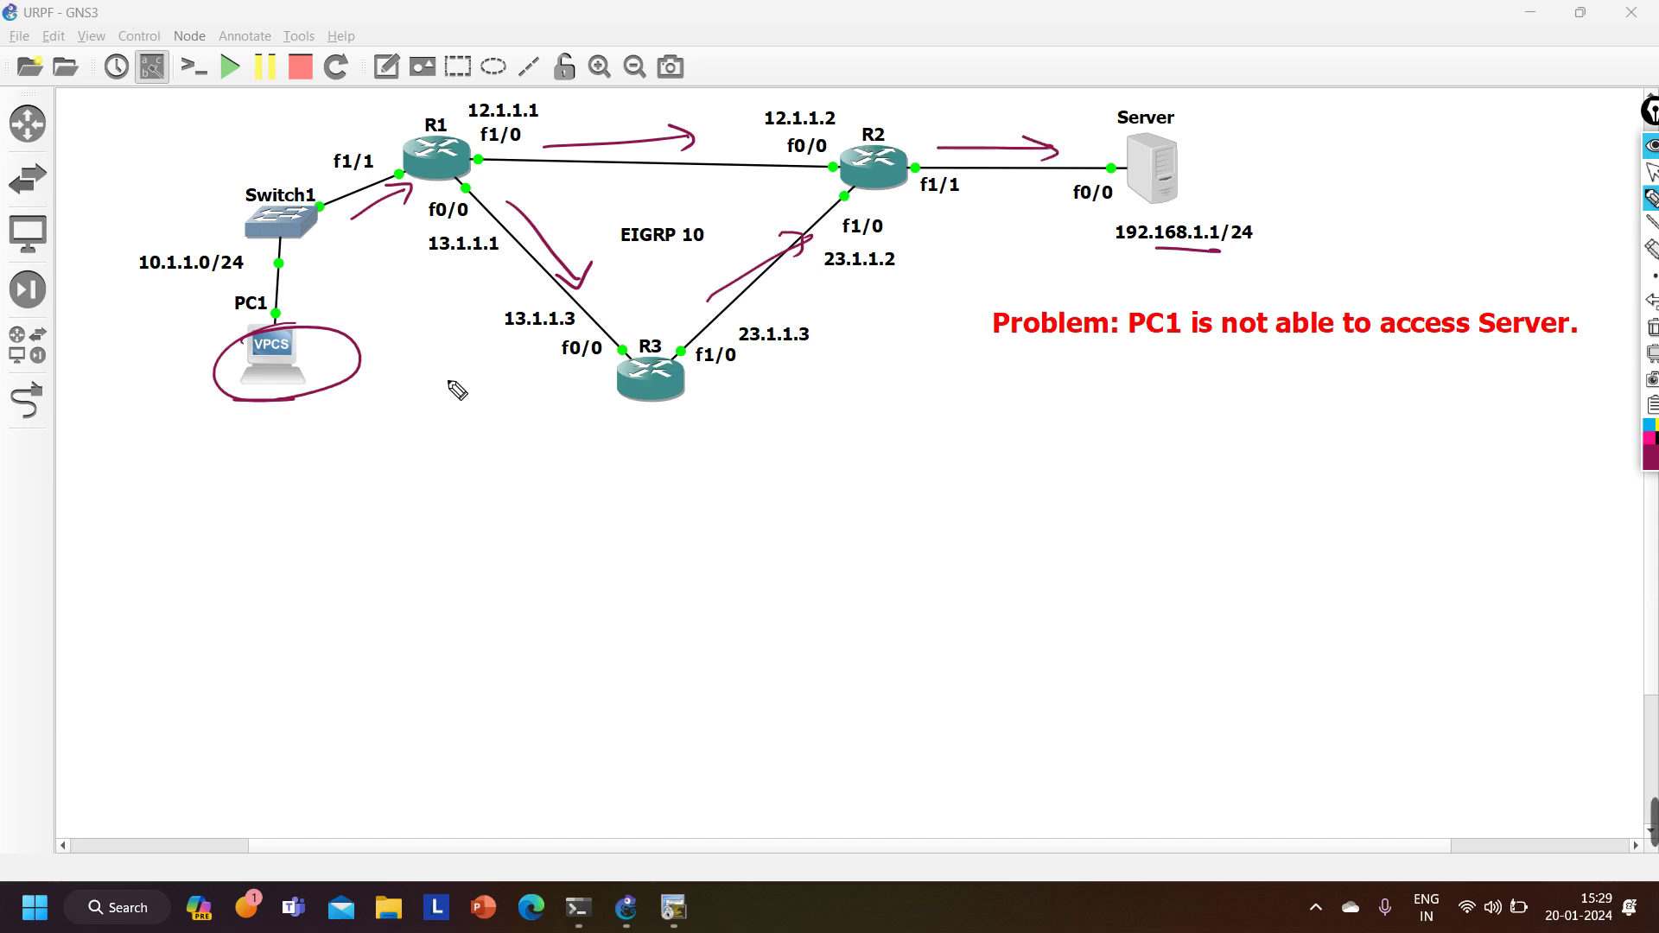
Underline "PC1" and "Server" in the problem statement and clear all pen markings from the topology.
drag(1139, 342, 1175, 343)
drag(1478, 344, 1533, 346)
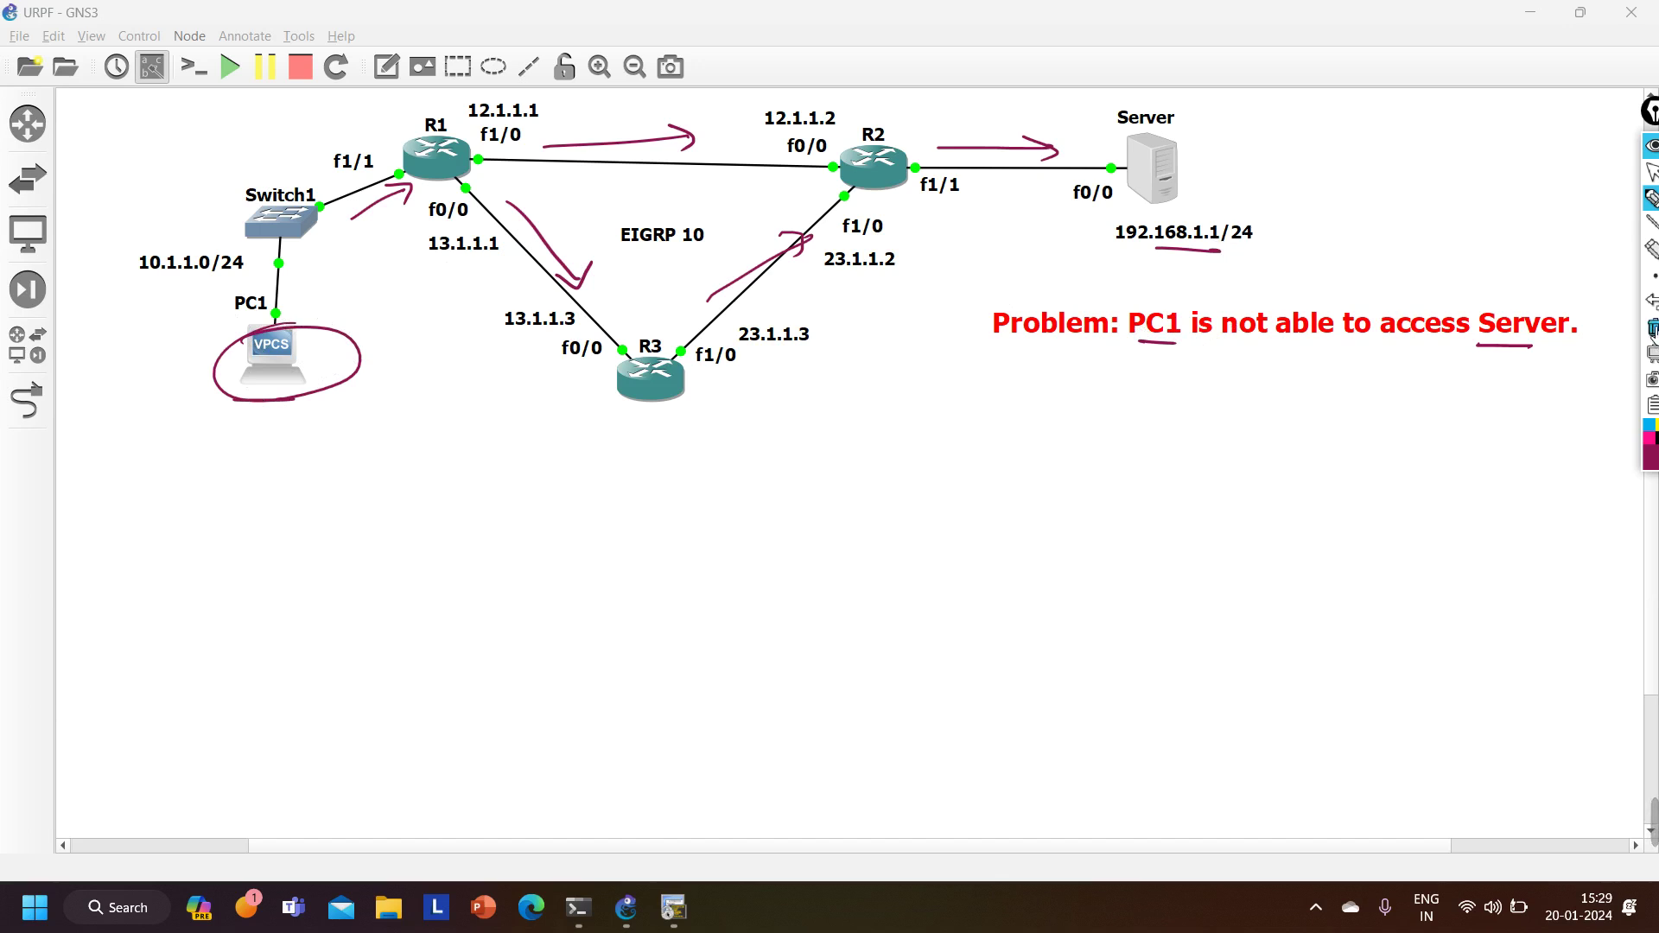
click(1652, 329)
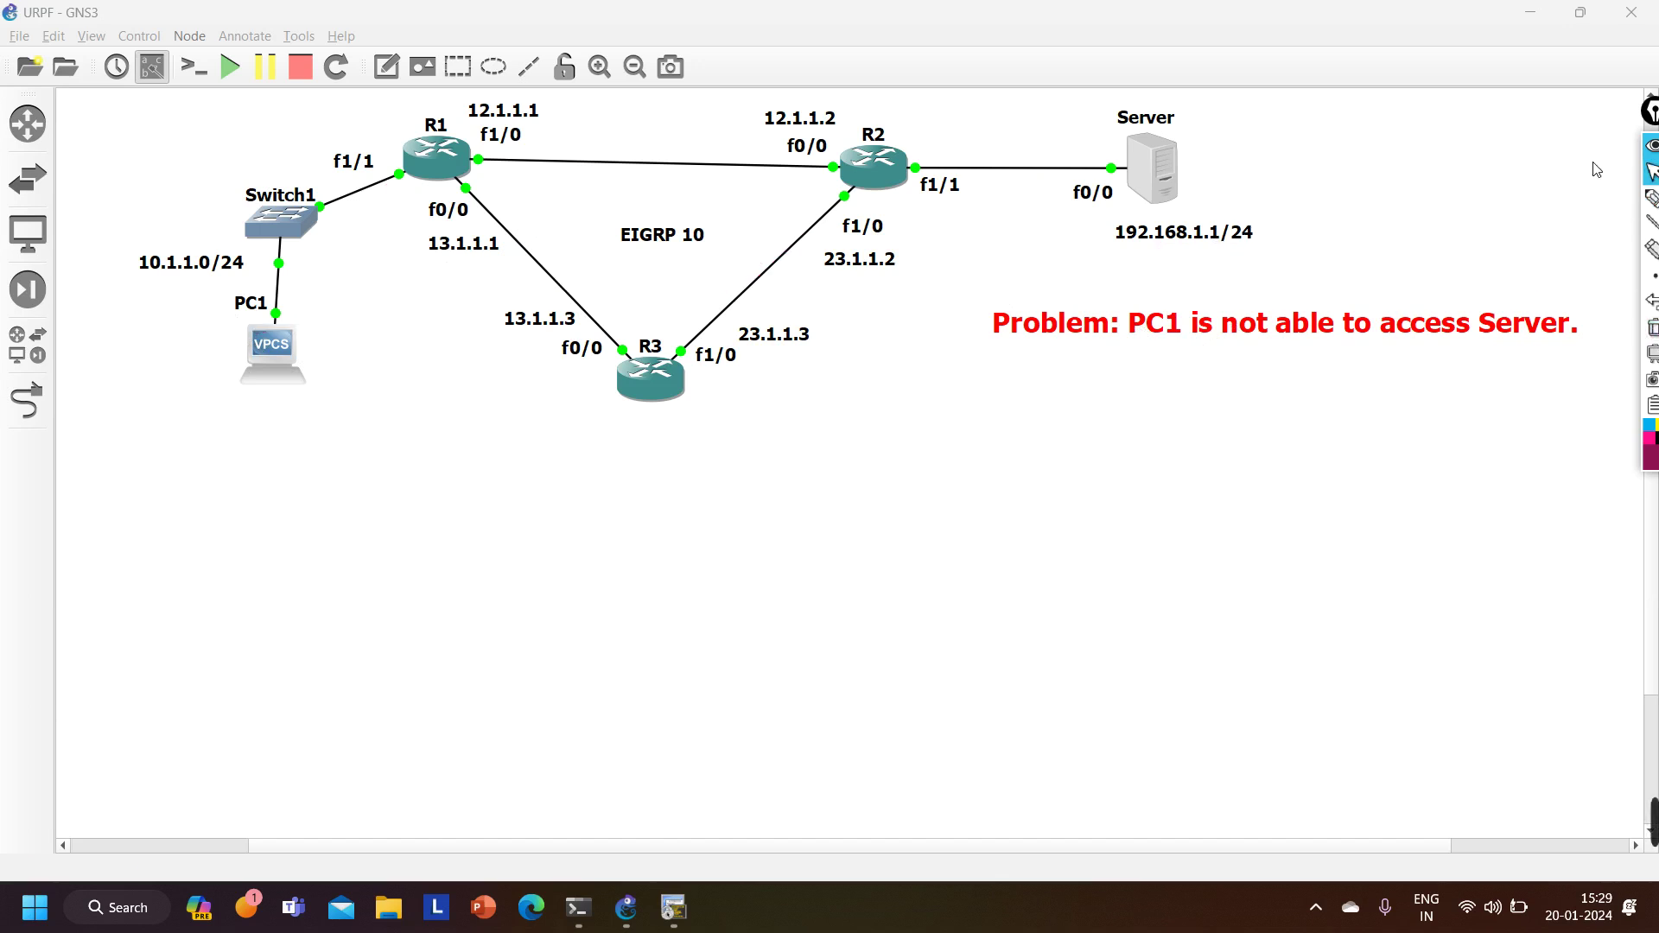
Switch to SecureCRT, look through the device consoles, and ping the server at 192.168.1.1 from PC1.
click(673, 907)
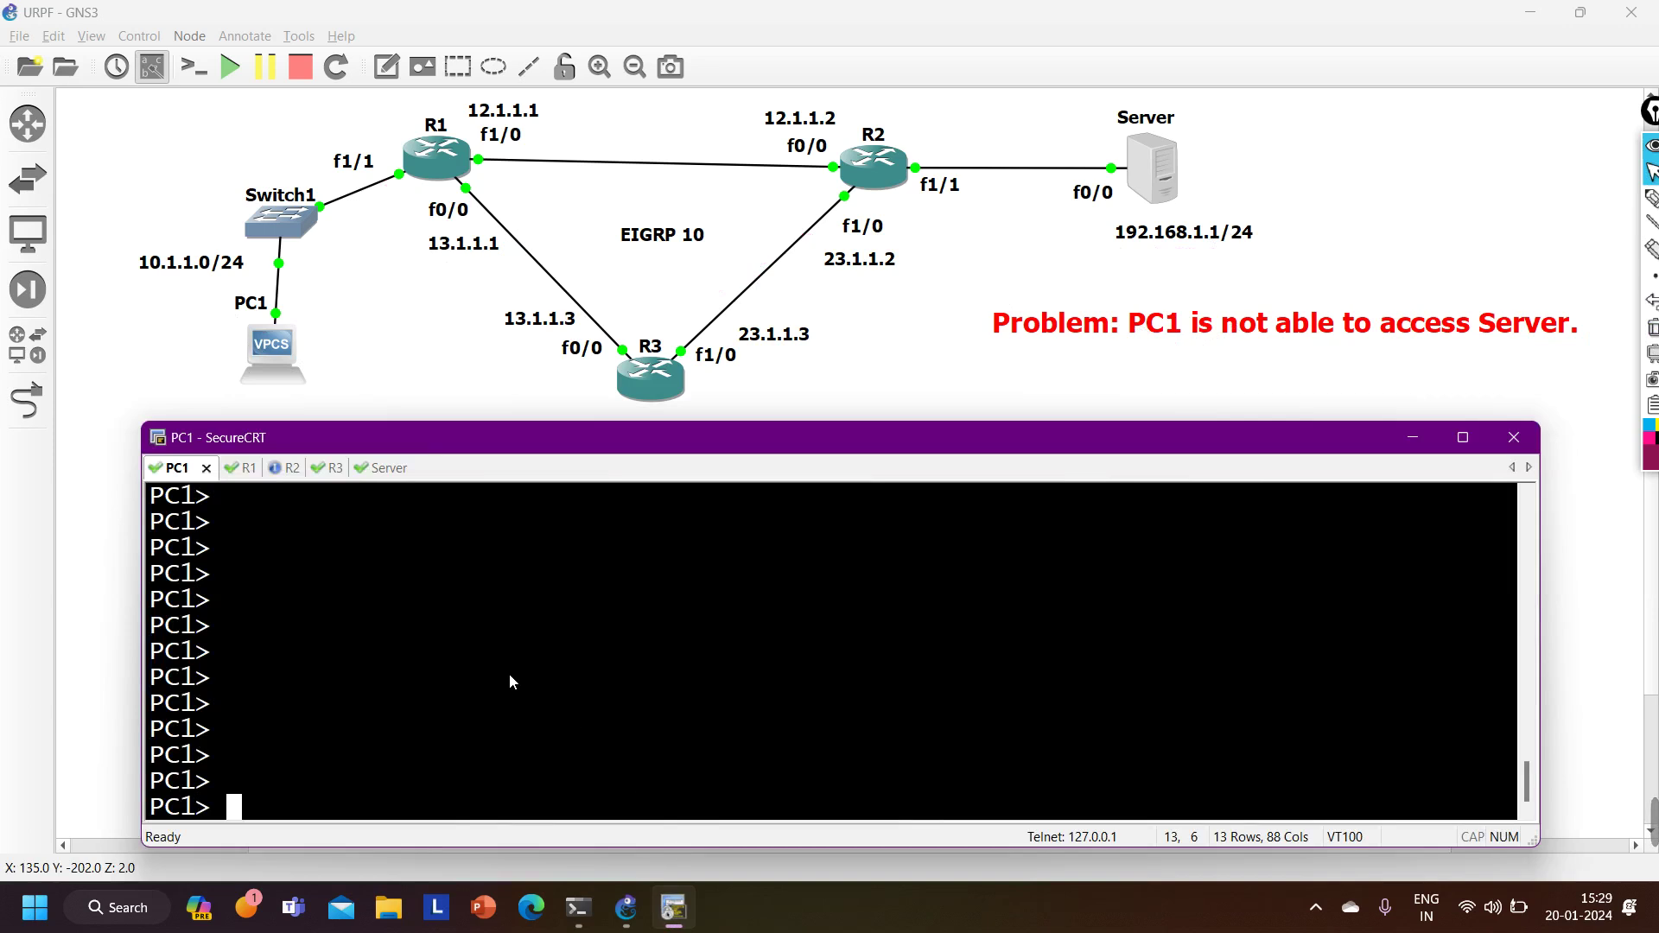
key(ctrl+Tab)
key(ctrl+Tab)
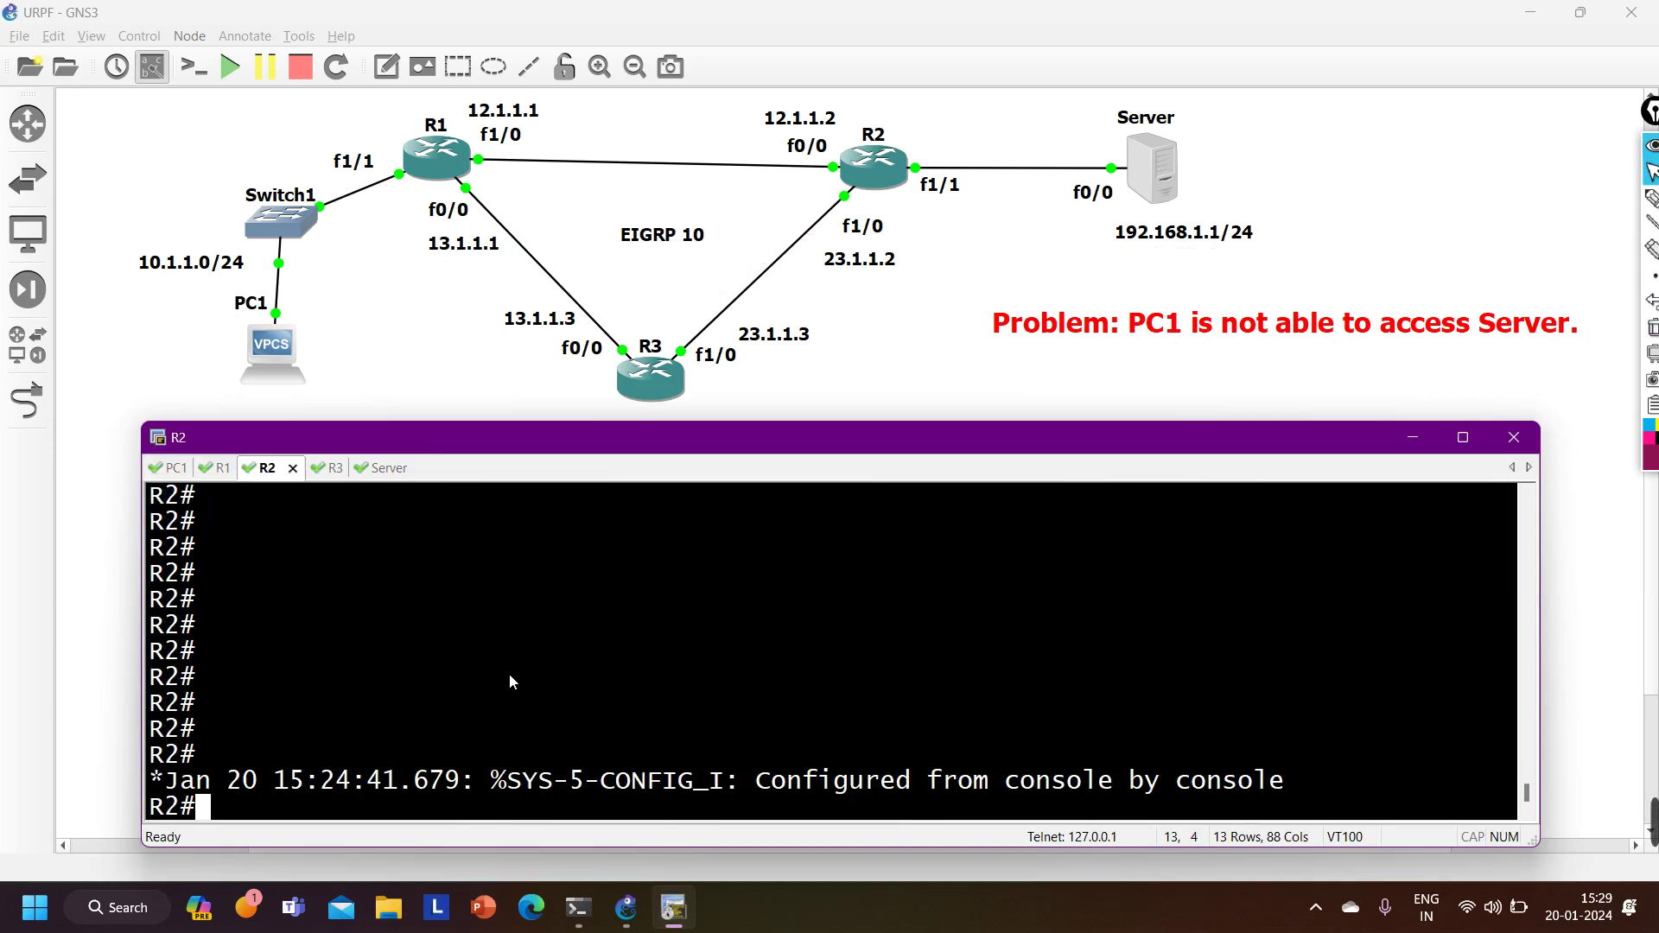
key(ctrl+Tab)
key(ctrl+Tab)
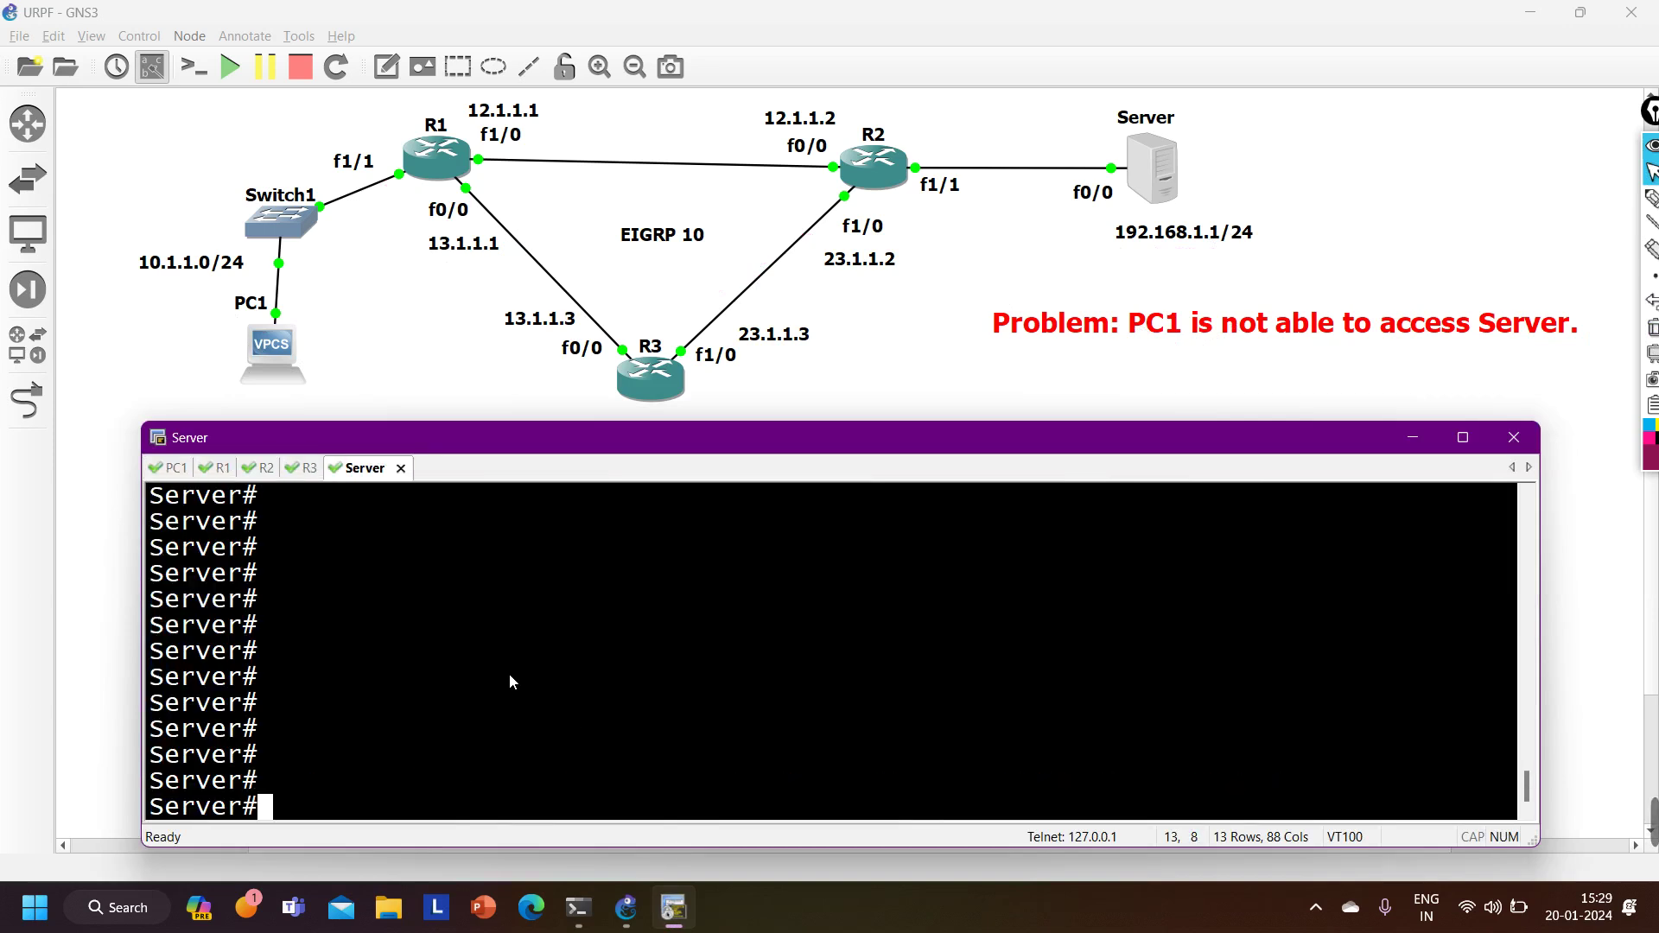
key(ctrl+Tab)
text(ping 192.168.1.1)
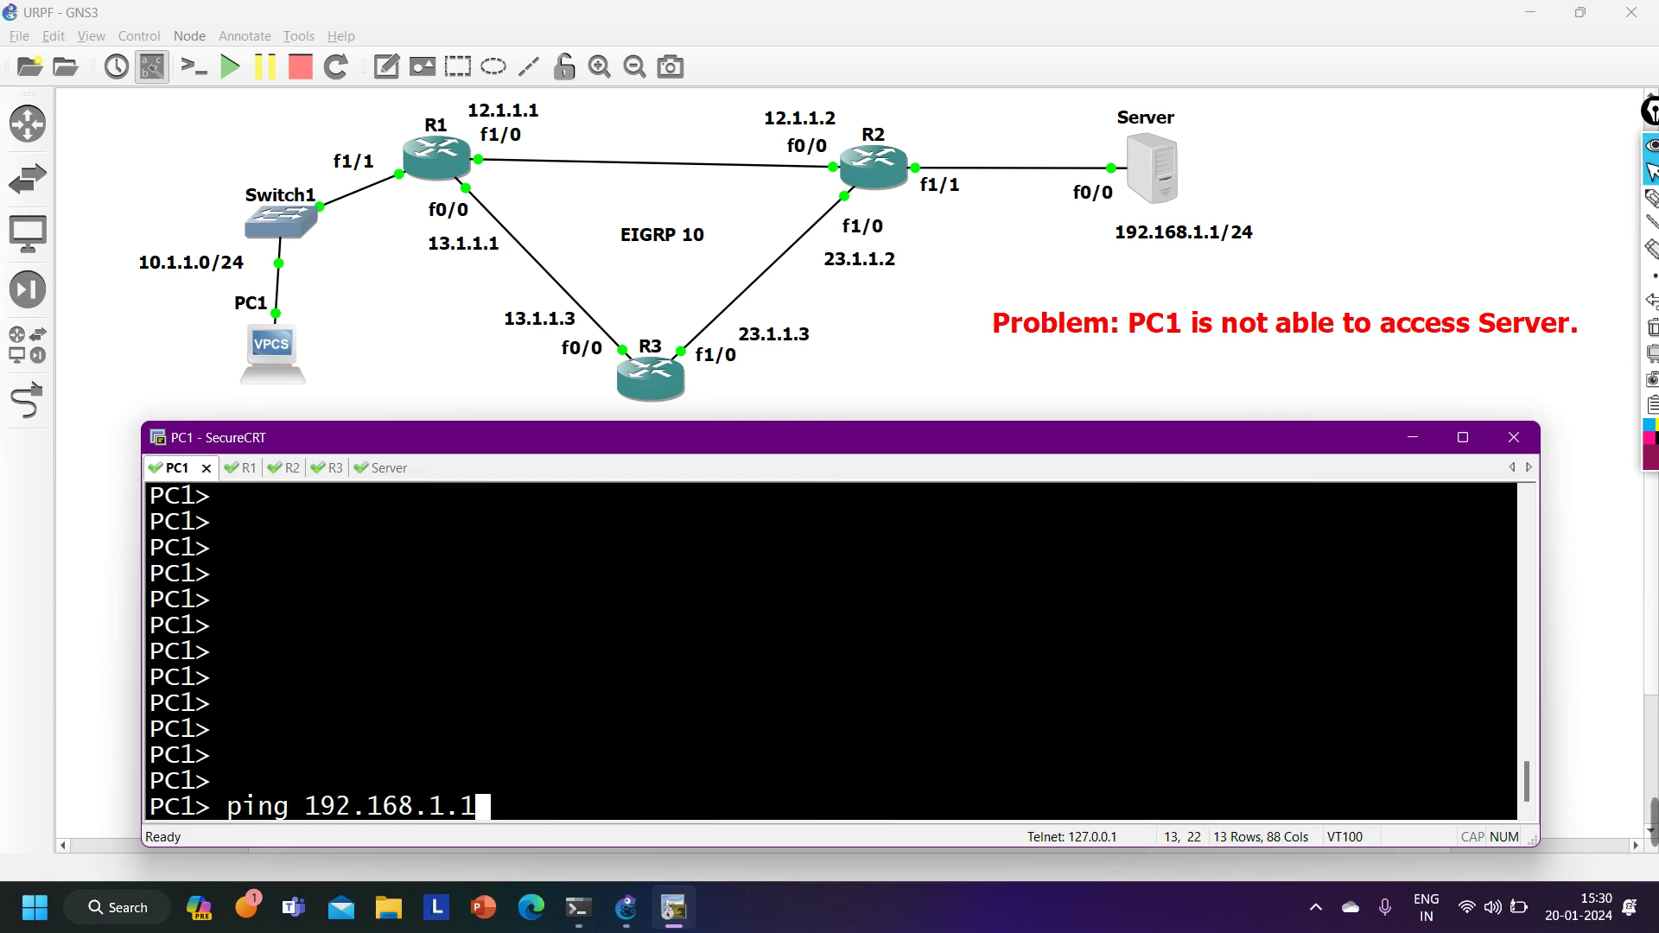
key(Return)
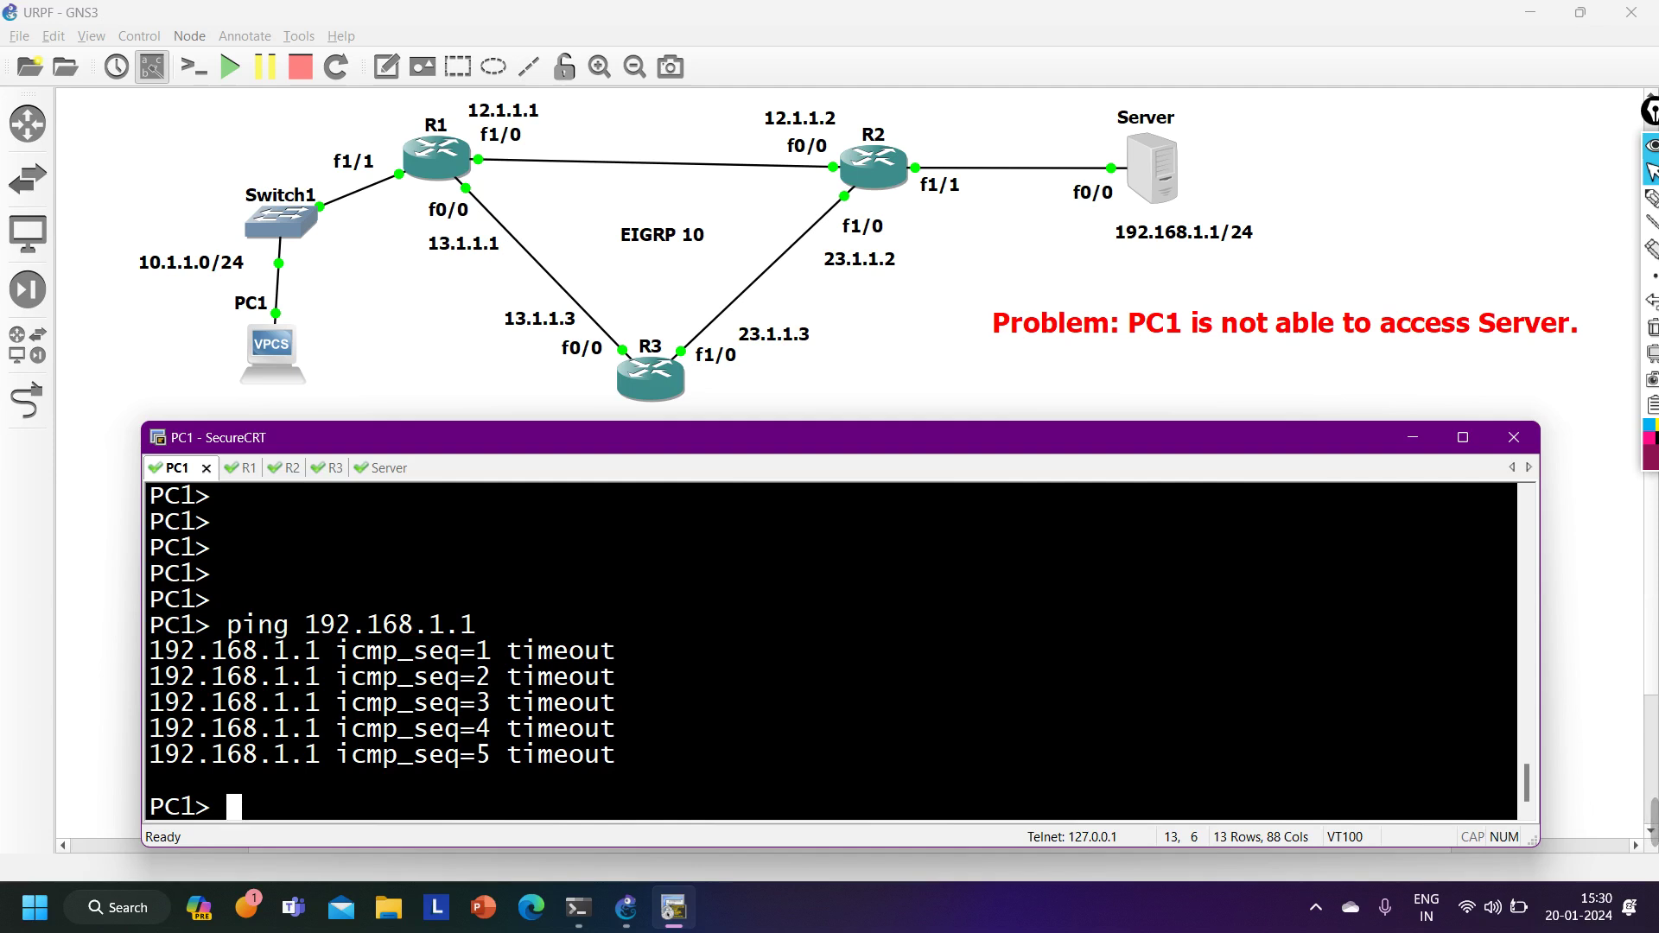
Bring up R1's console, circle R1's f1/1 interface and PC1 in the topology with the pen, and clear the markings.
key(ctrl+Tab)
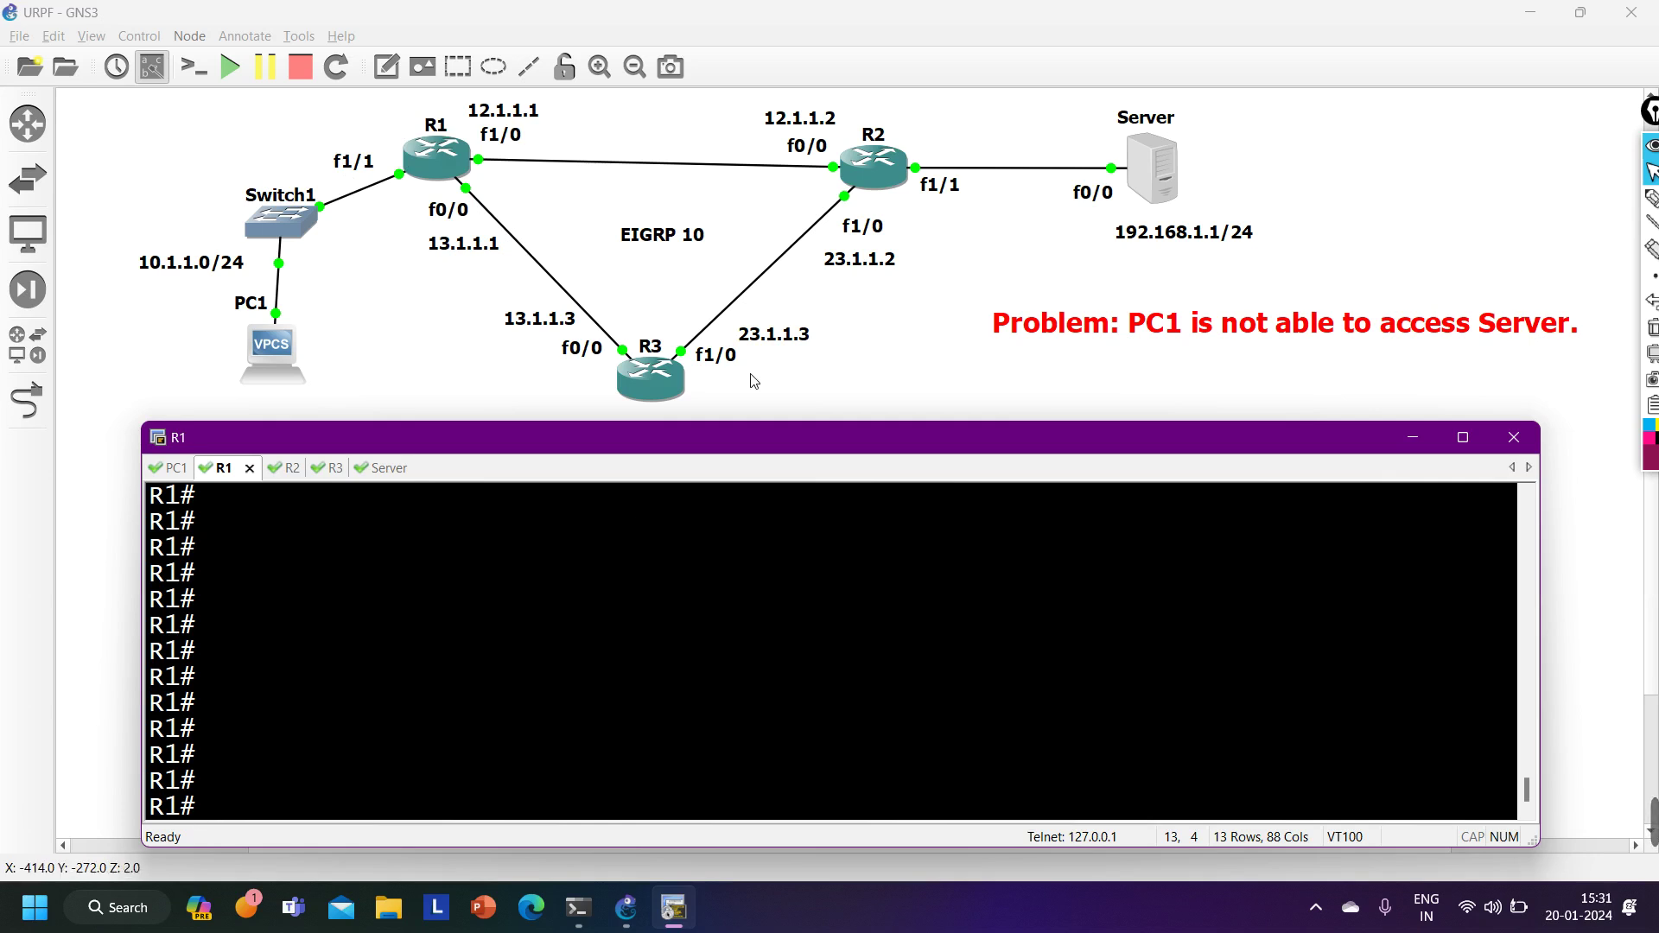
click(1650, 198)
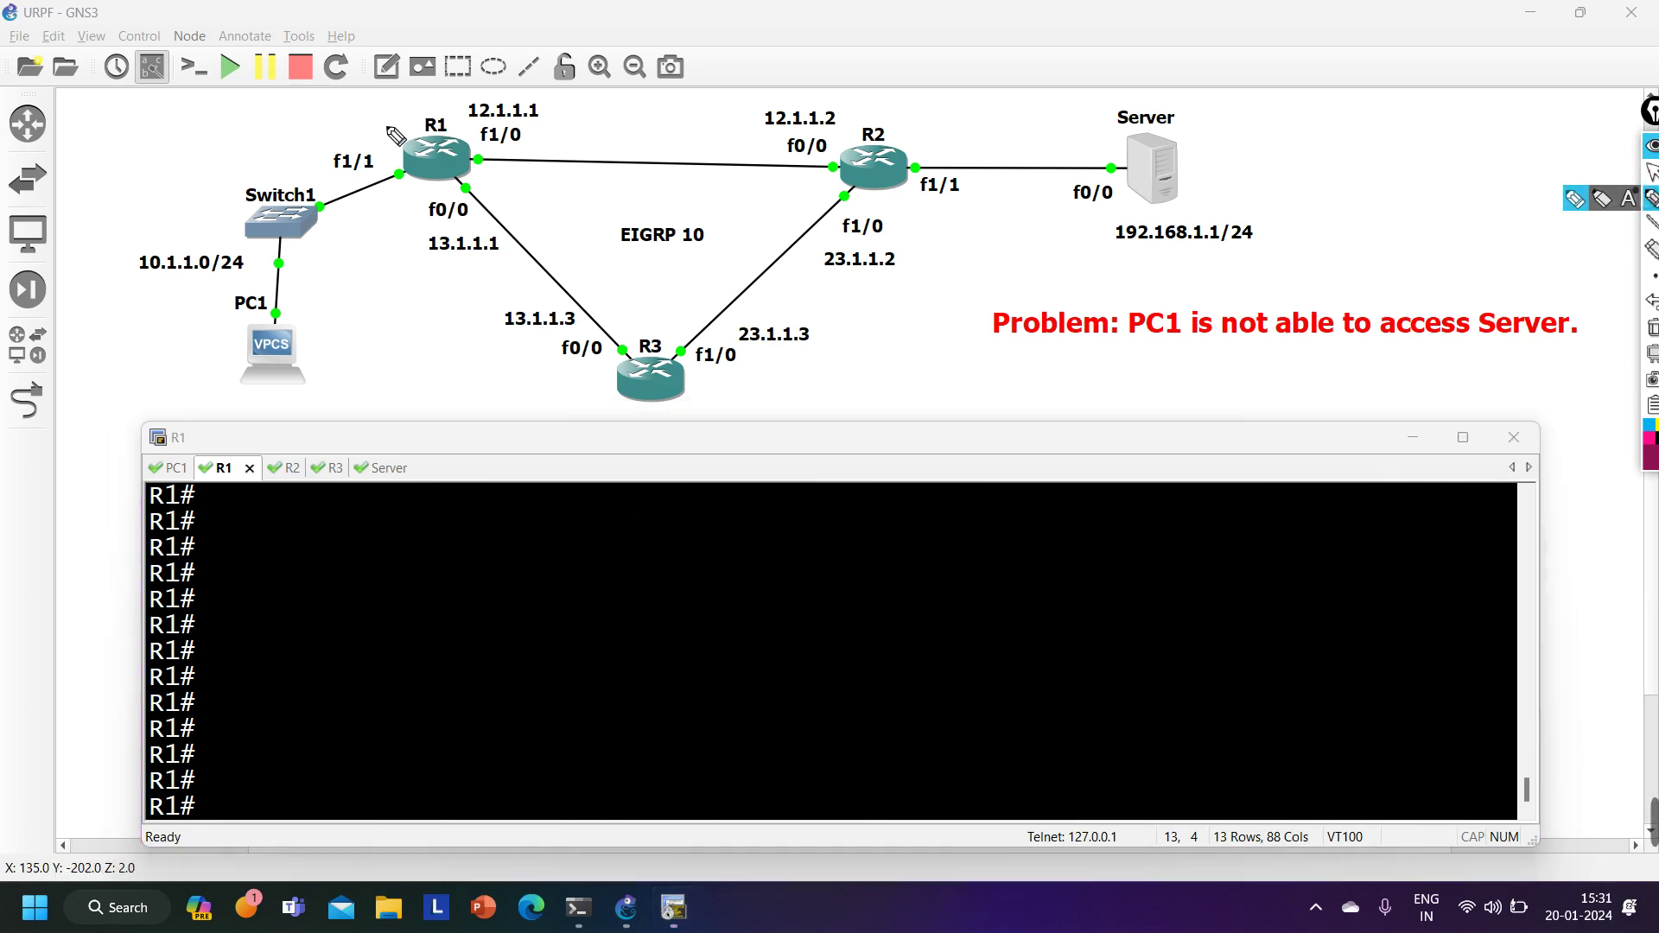
drag(395, 136, 333, 135)
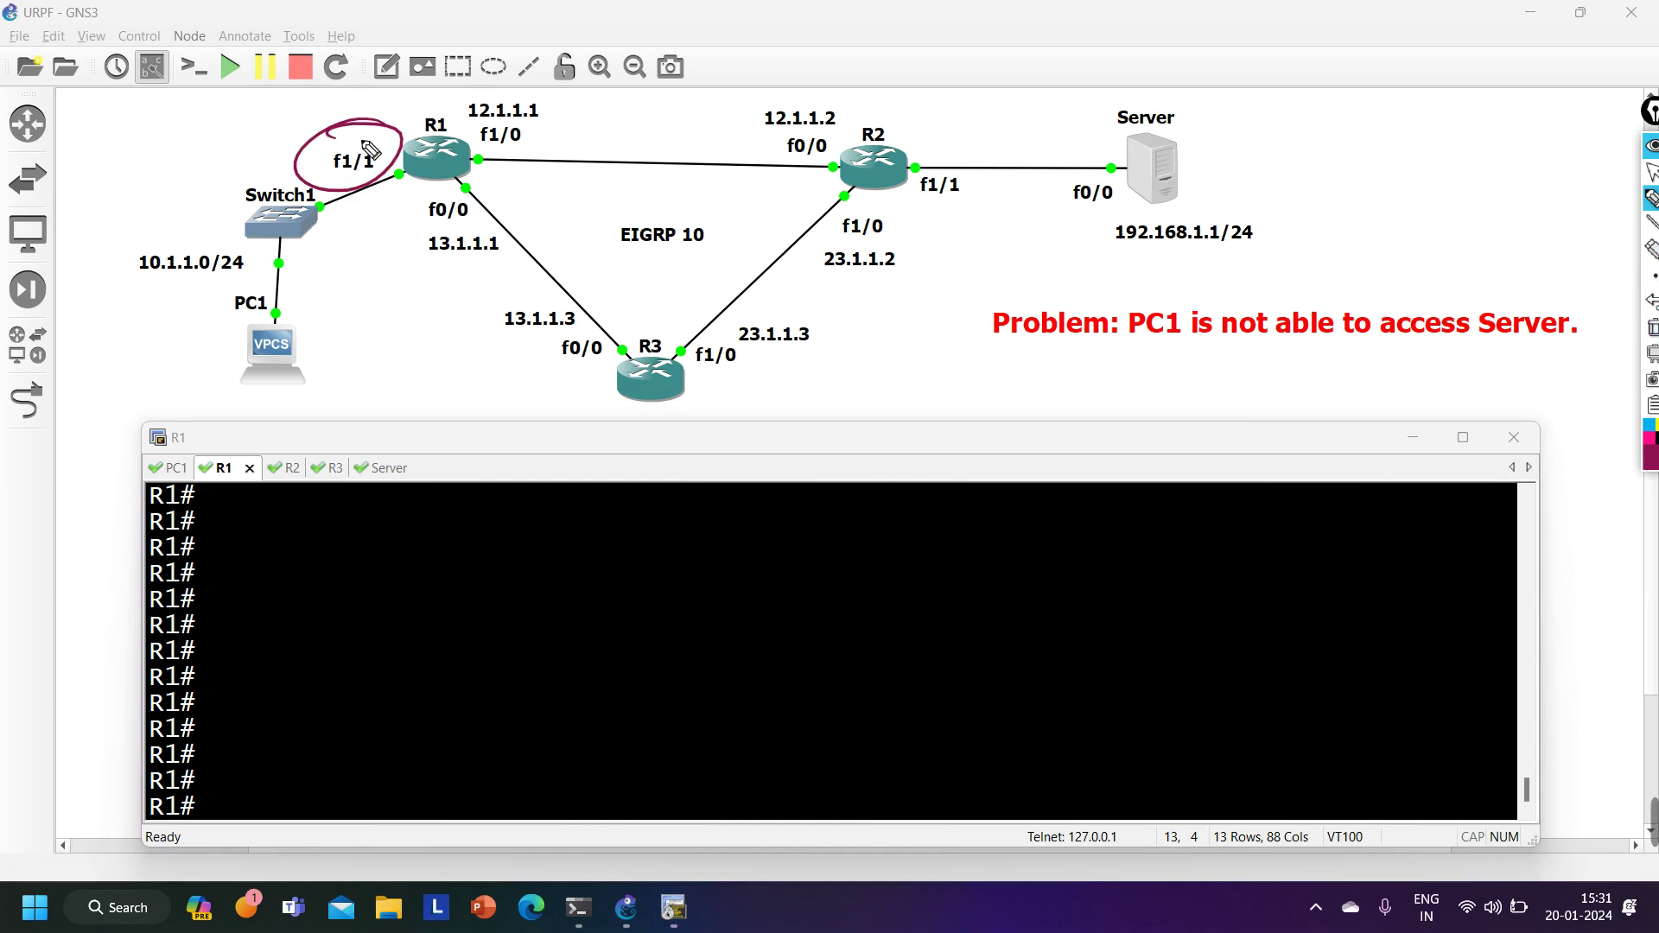
mouse_move(310, 318)
mouse_down()
mouse_move(239, 390)
mouse_move(290, 364)
mouse_up()
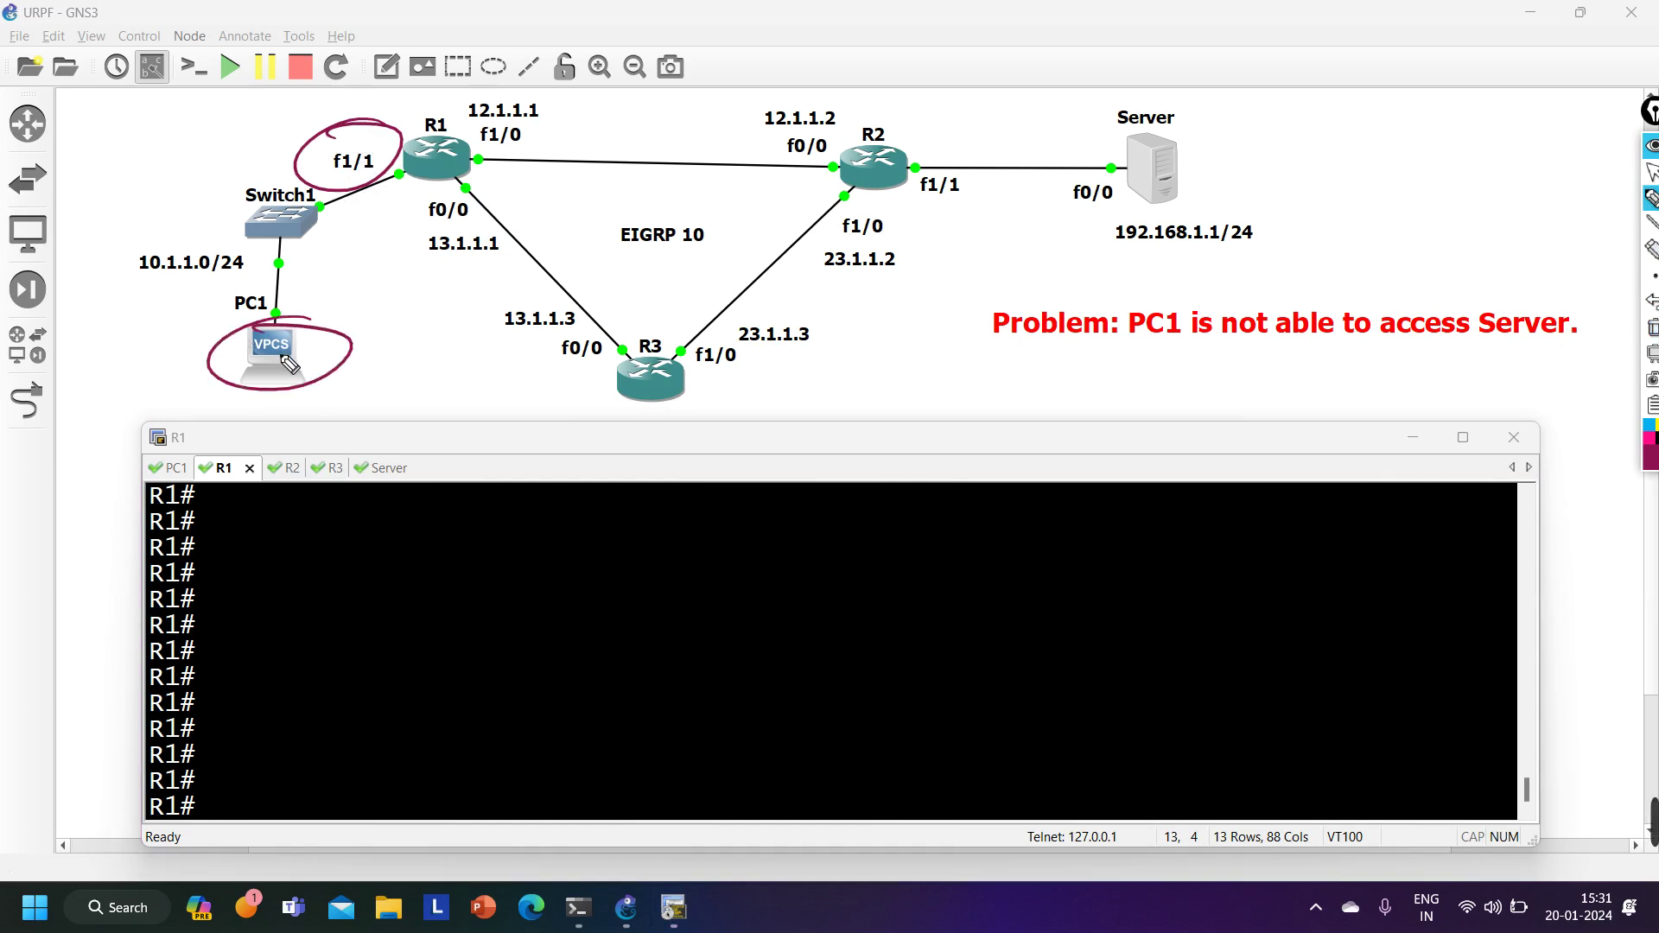
click(1652, 327)
click(1652, 171)
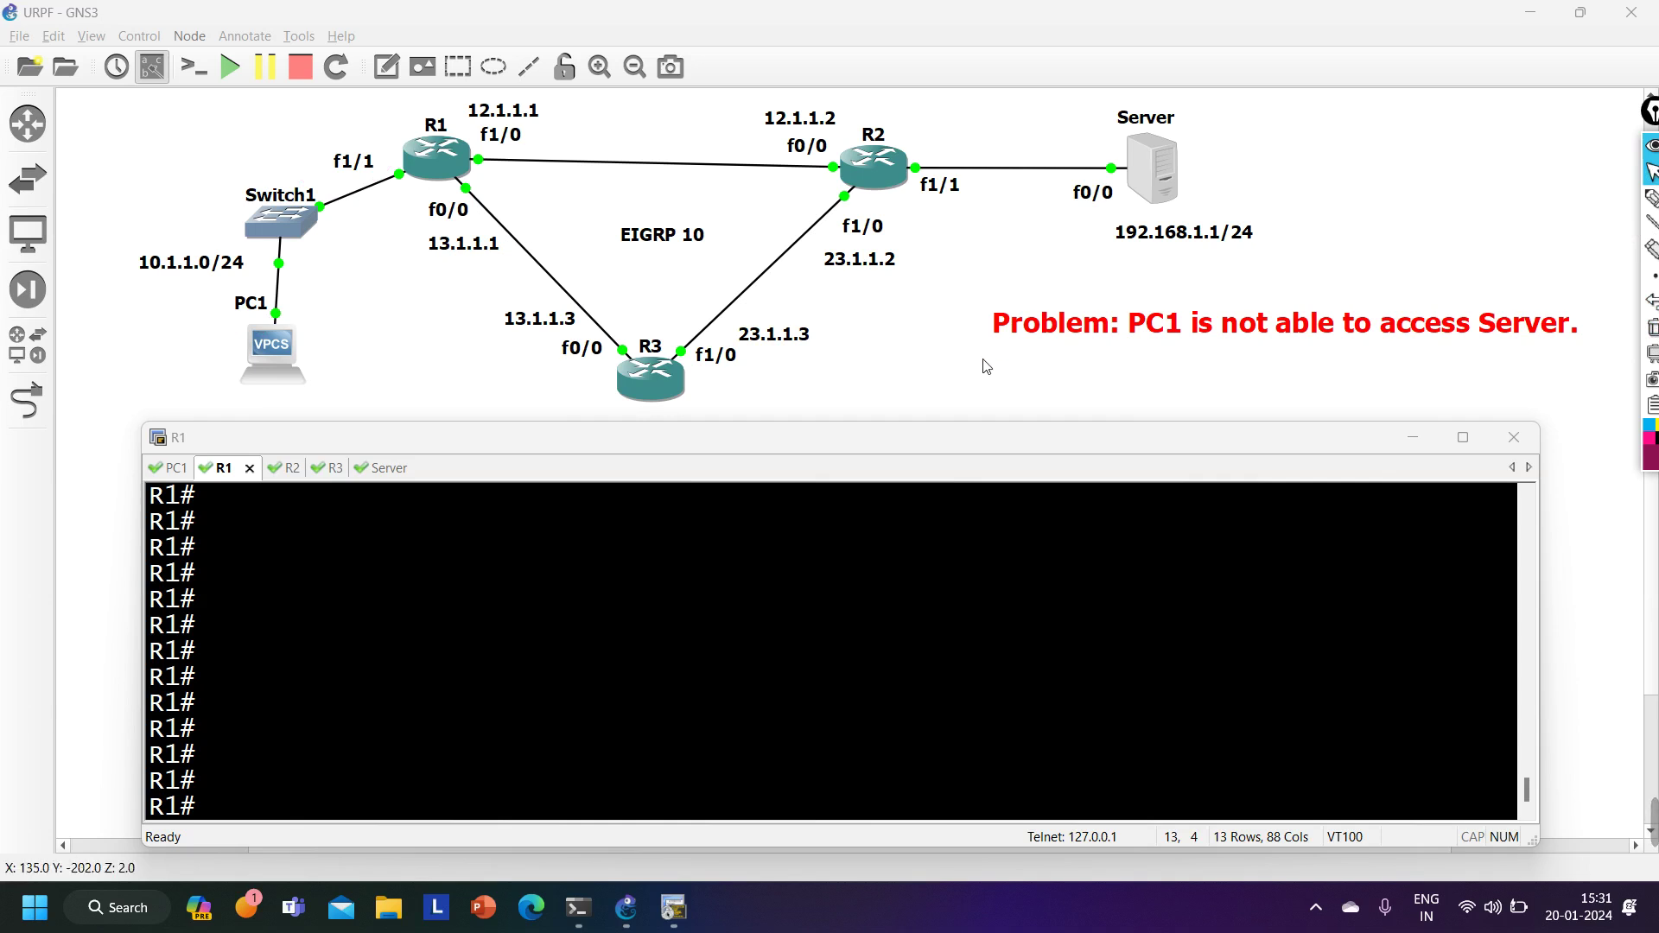
Run "show ip int br | ex un" on R1 and highlight the FastEthernet1/1 entry to check its address and status.
click(548, 657)
text(sh)
key(Tab)
text(i)
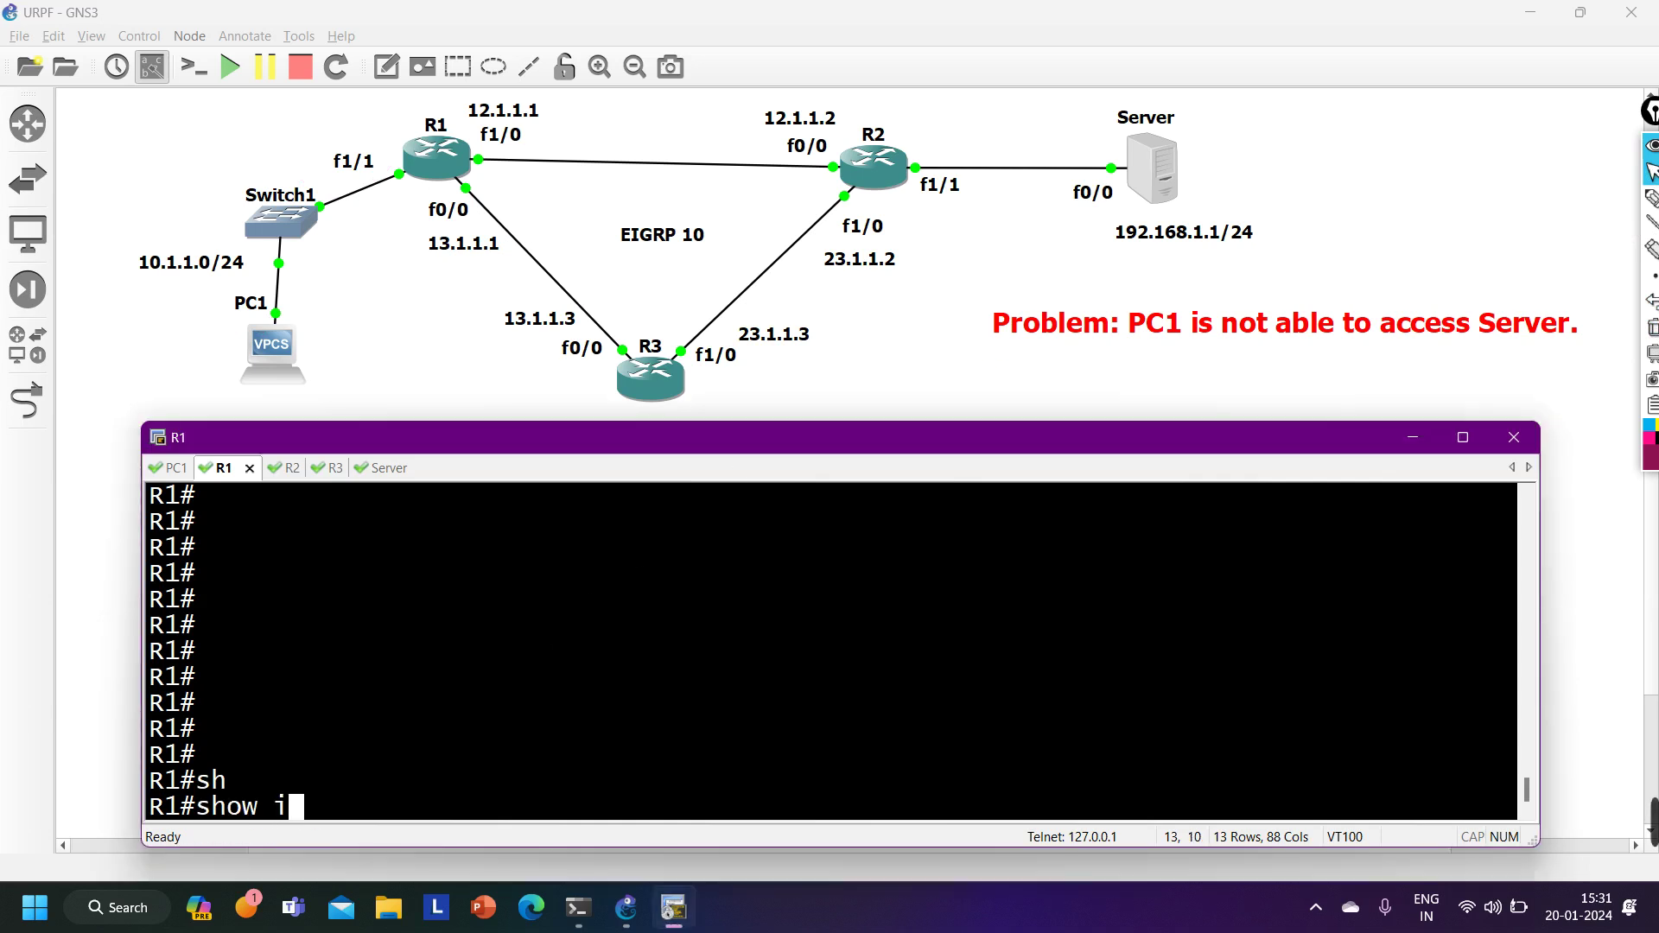
text(p int br |)
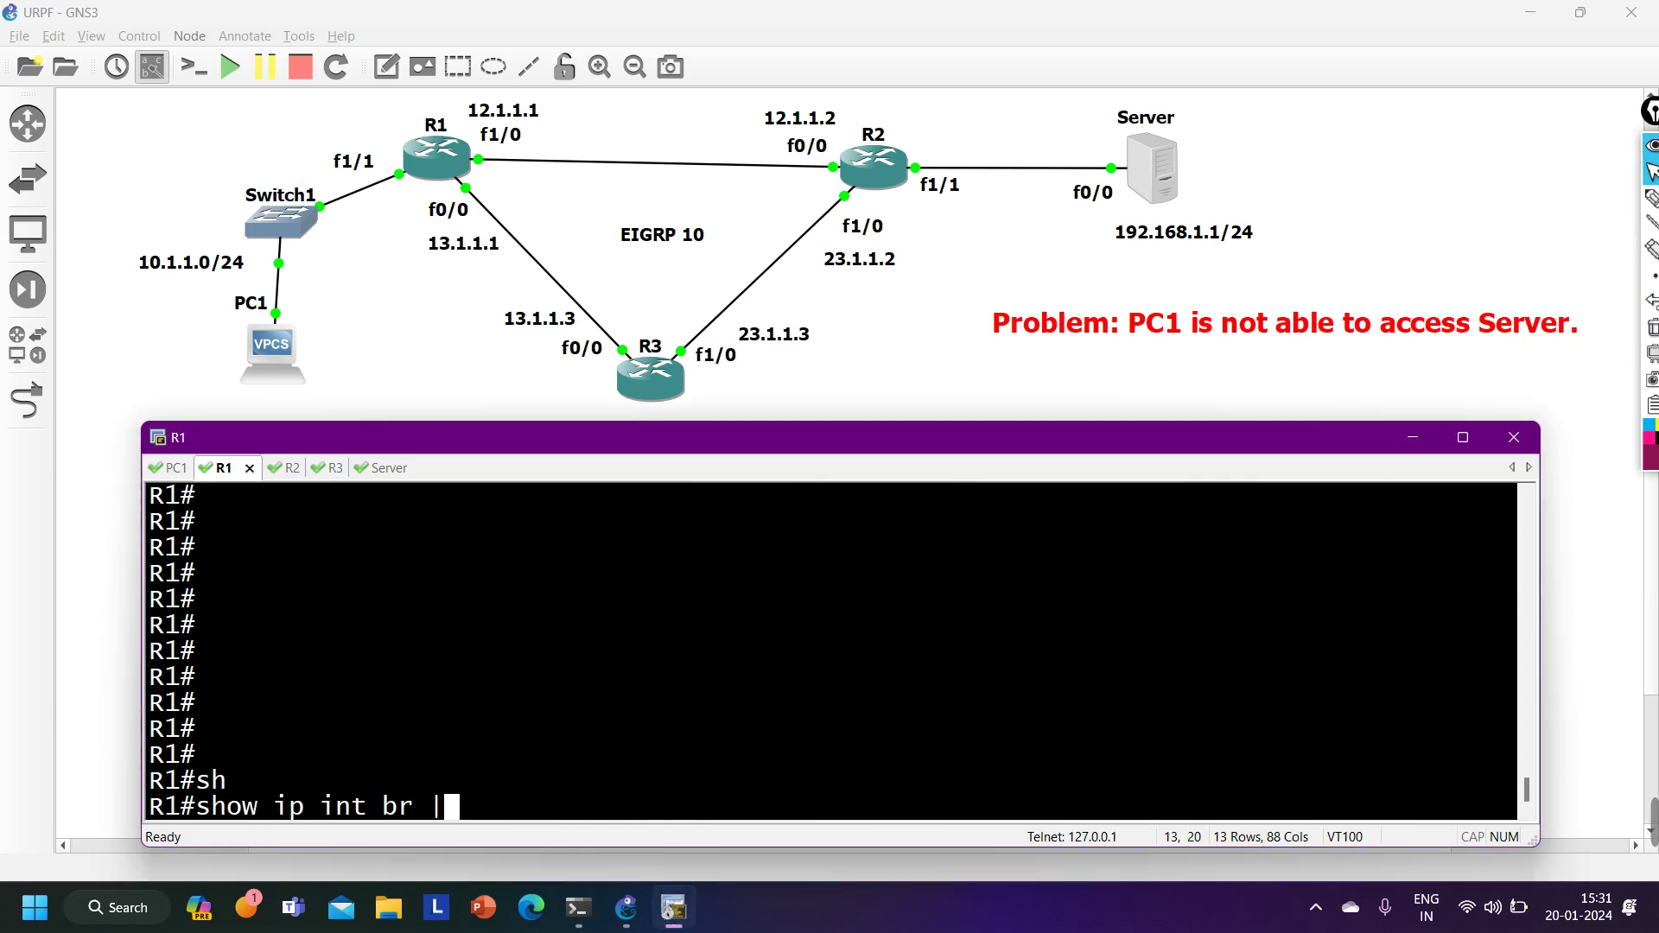
text( ex un)
key(Return)
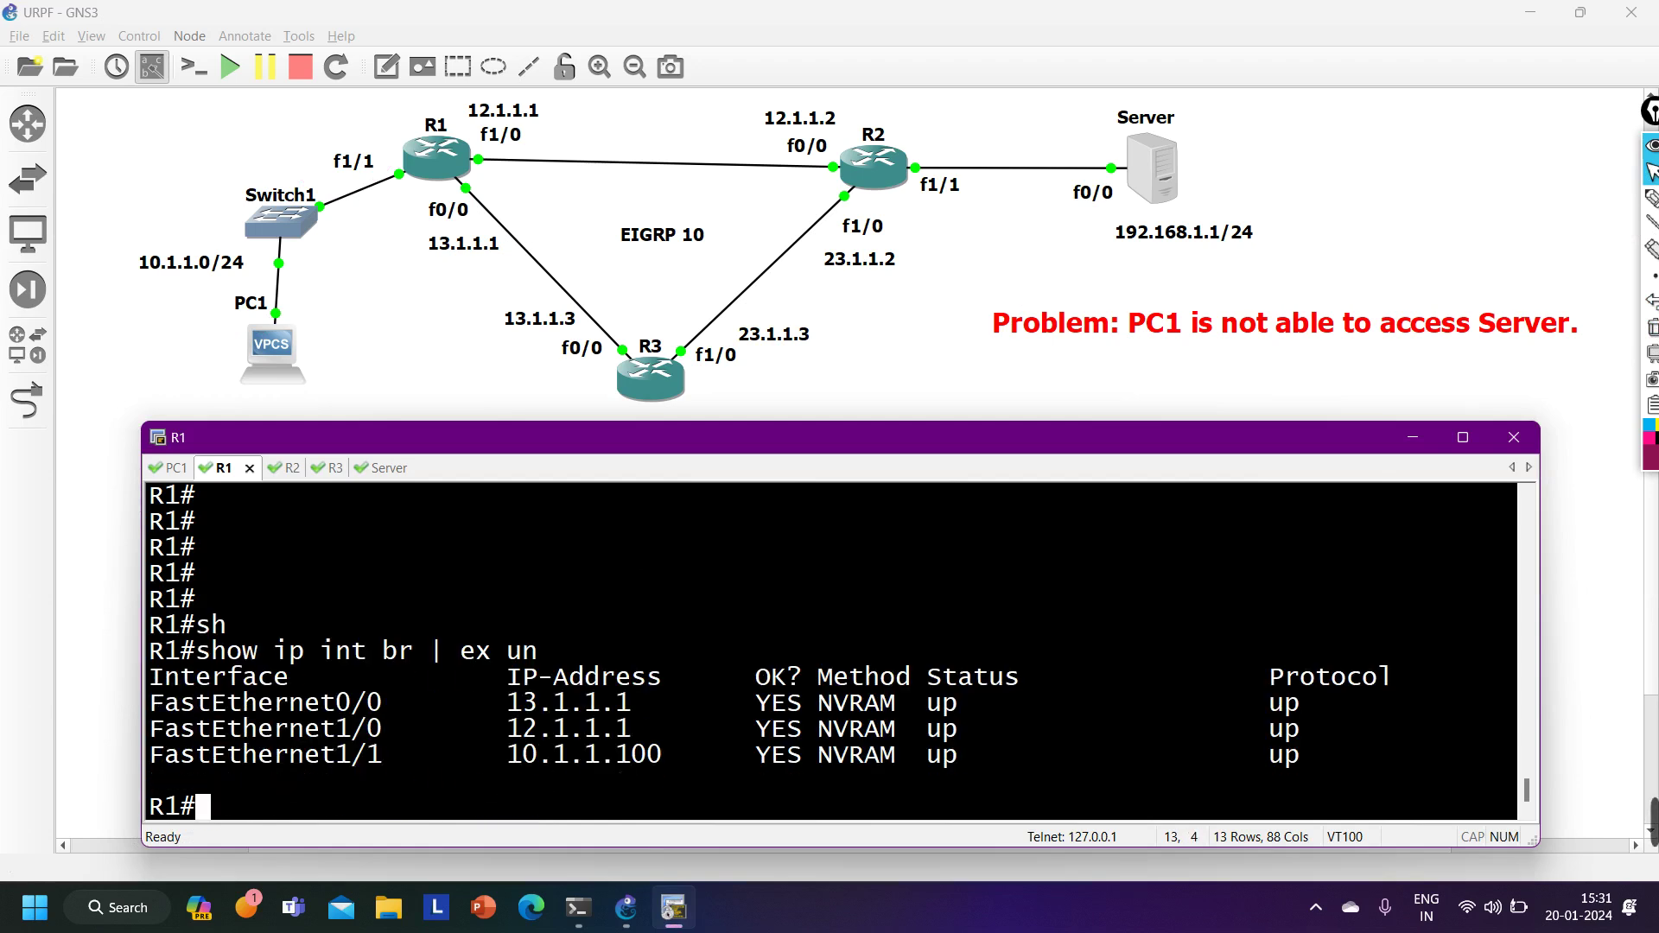
drag(164, 754, 1277, 780)
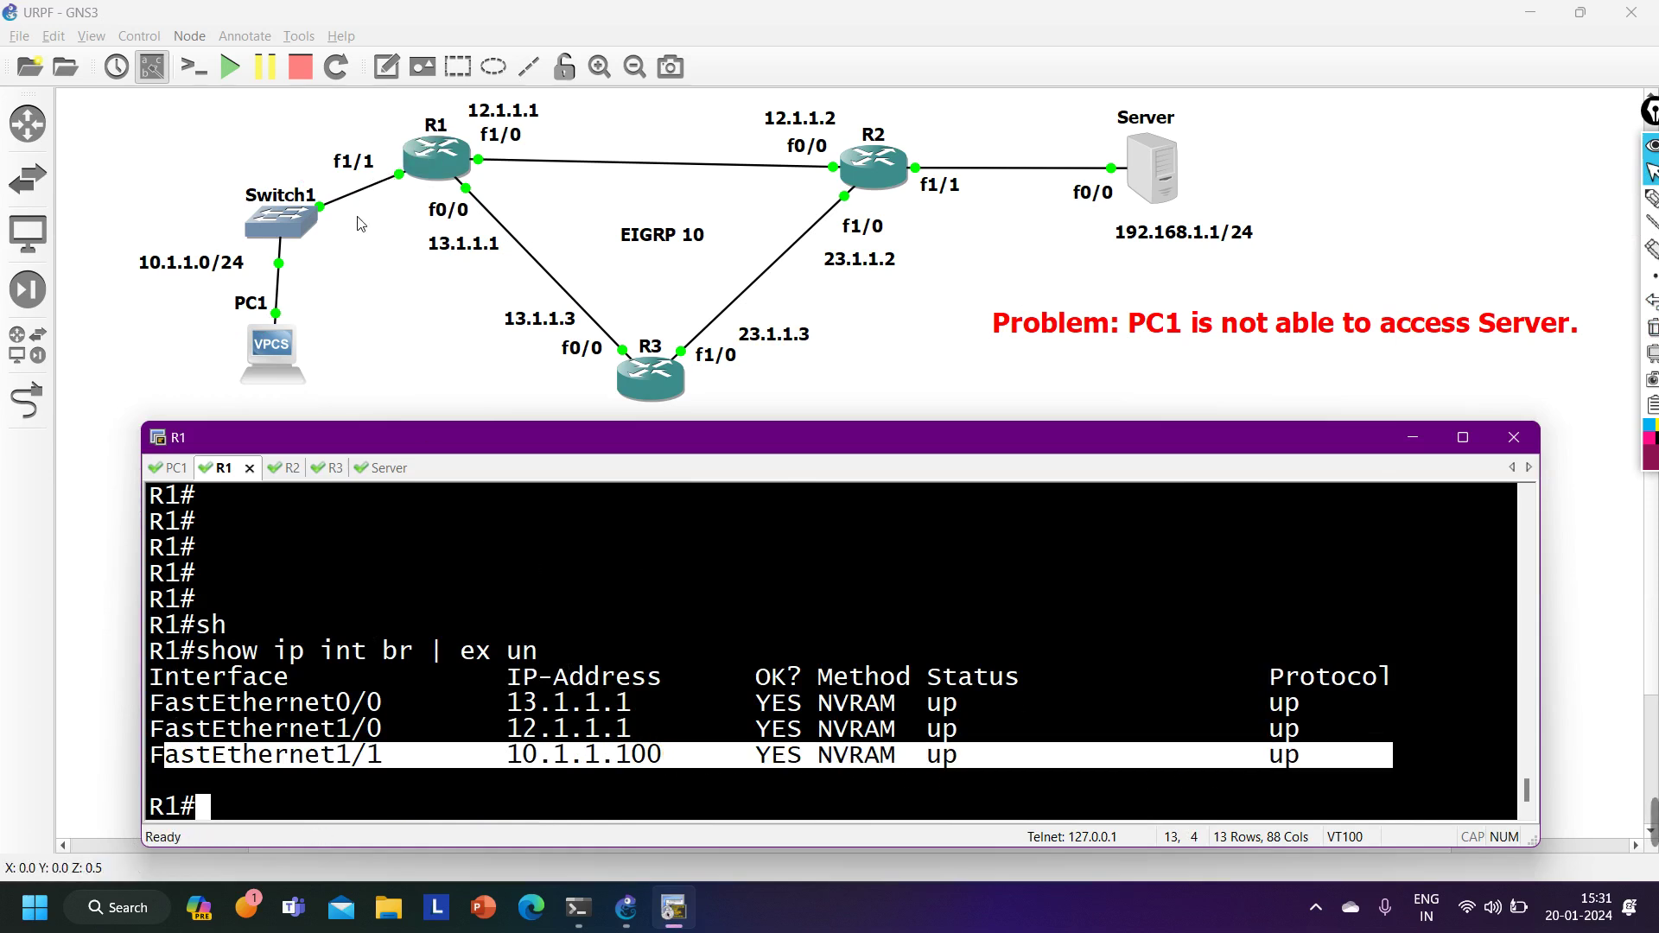
Run "show ip all" on PC1 and highlight its IP address and gateway.
click(176, 471)
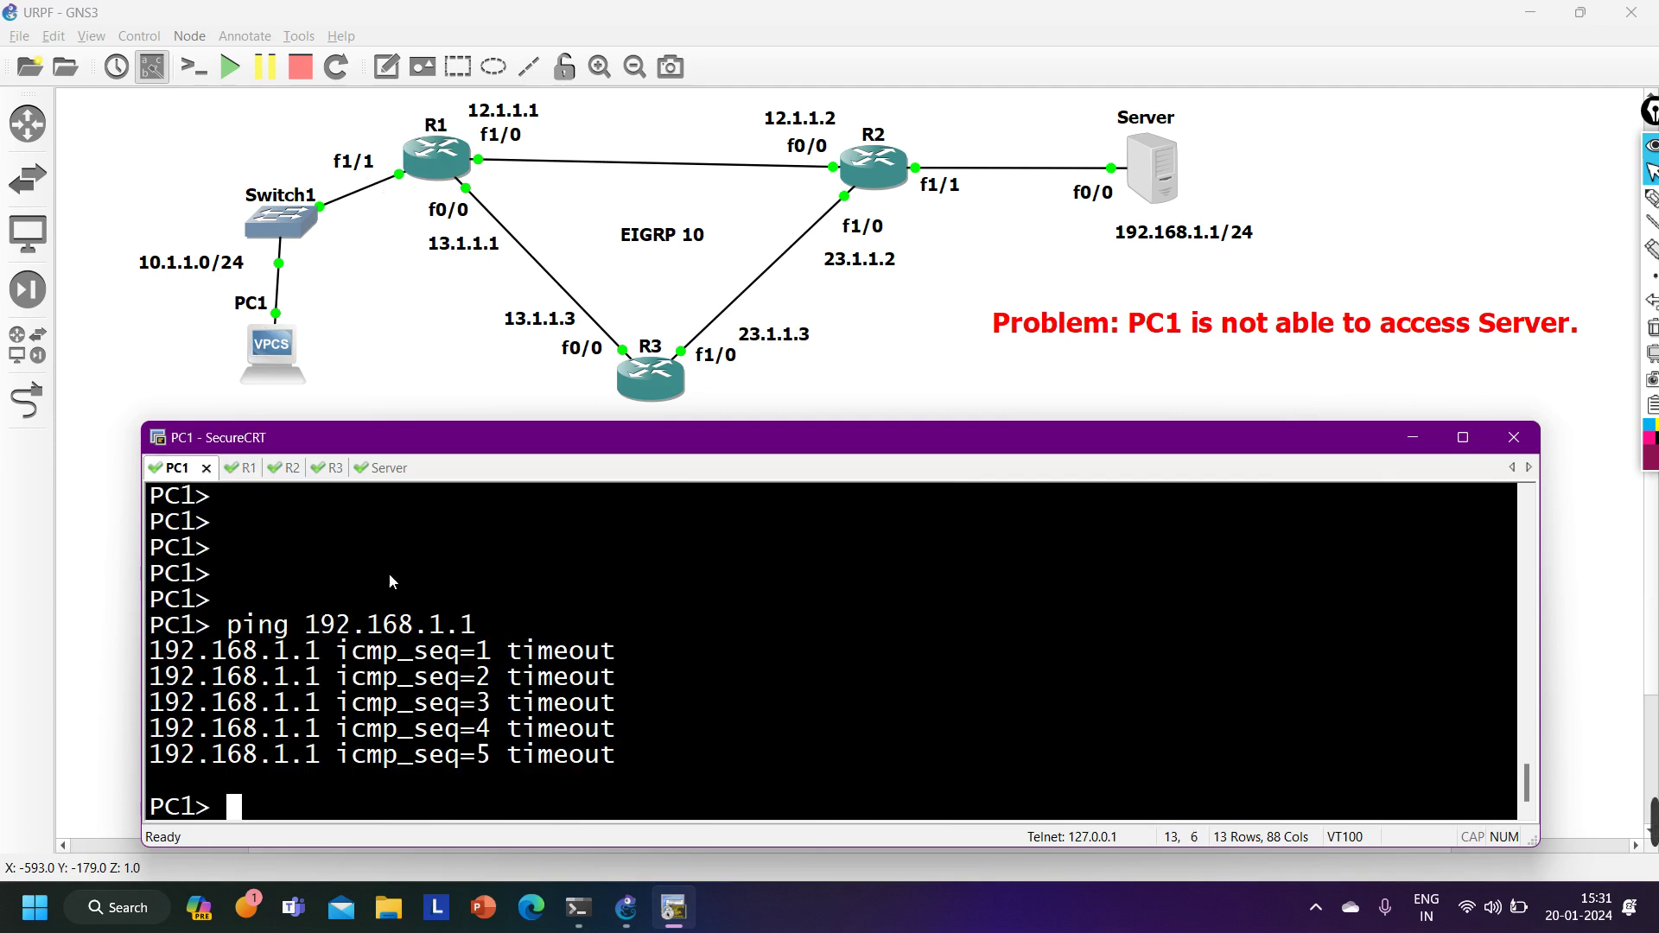
text(show)
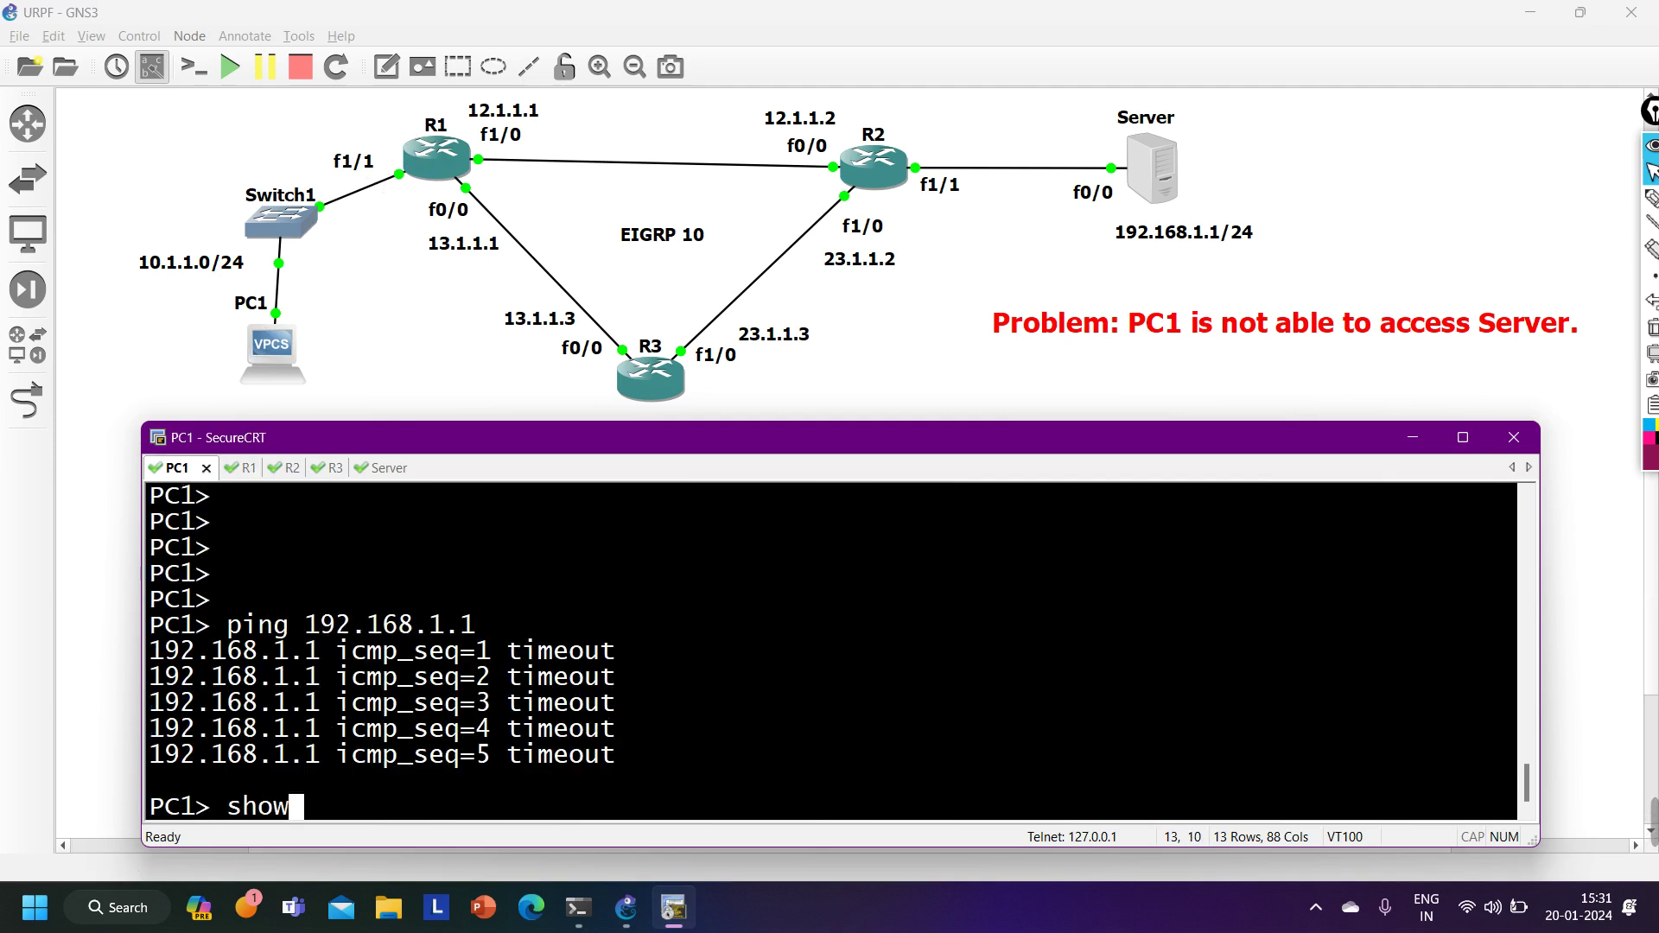
text( ip all)
key(Return)
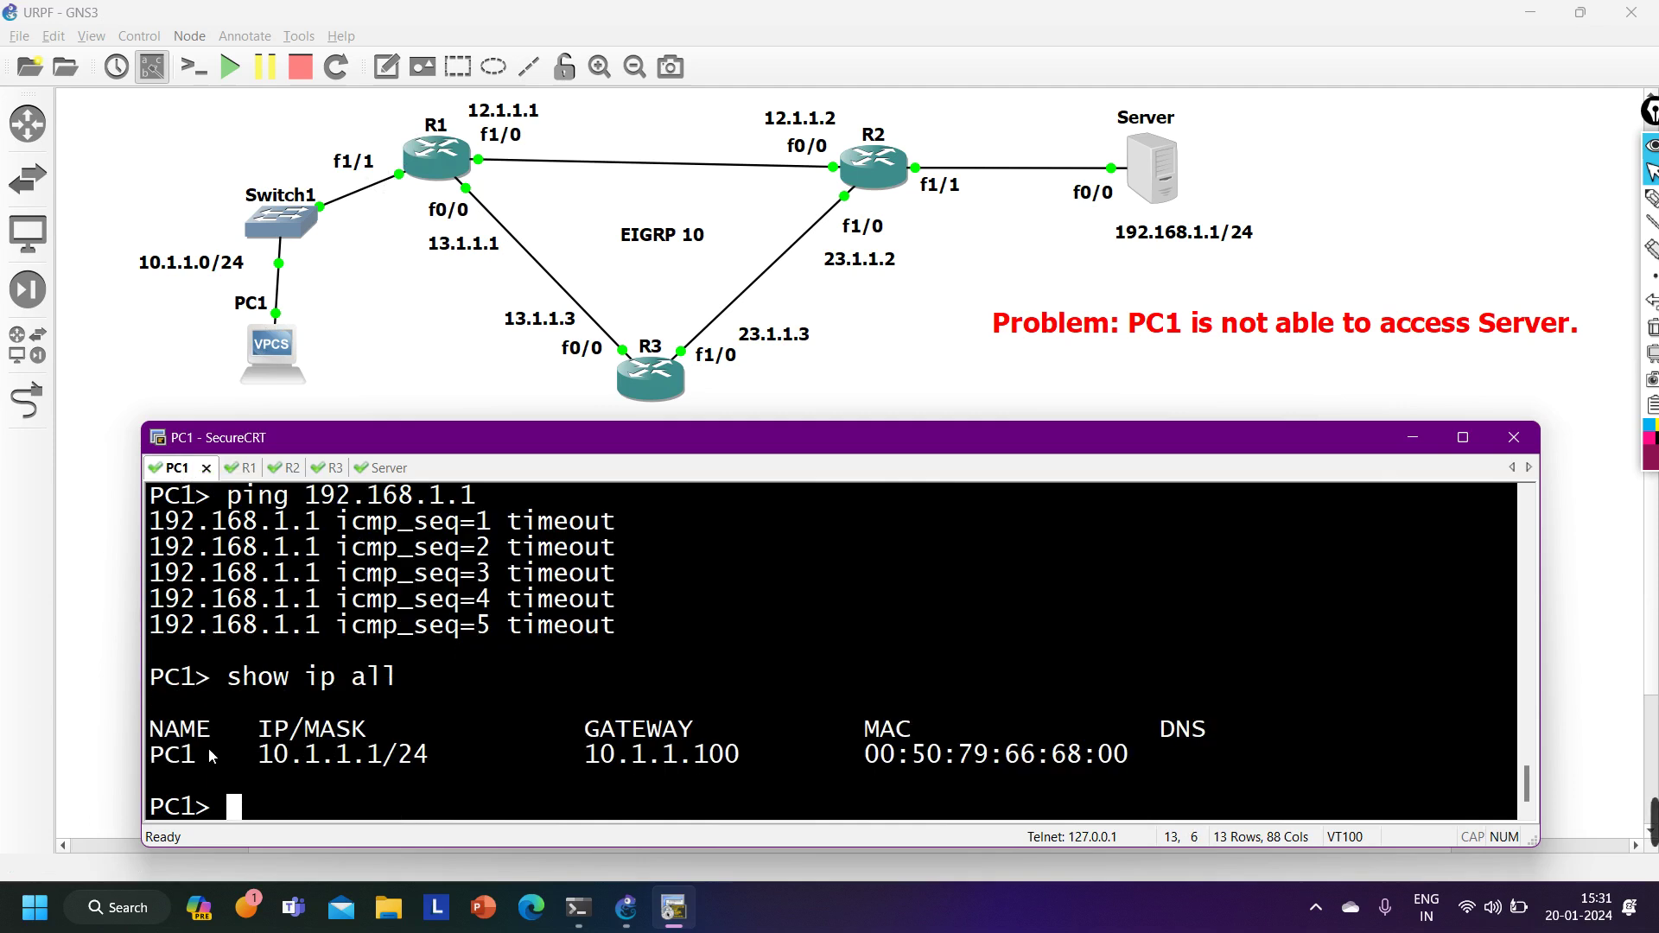
drag(207, 755, 446, 759)
drag(572, 758, 752, 765)
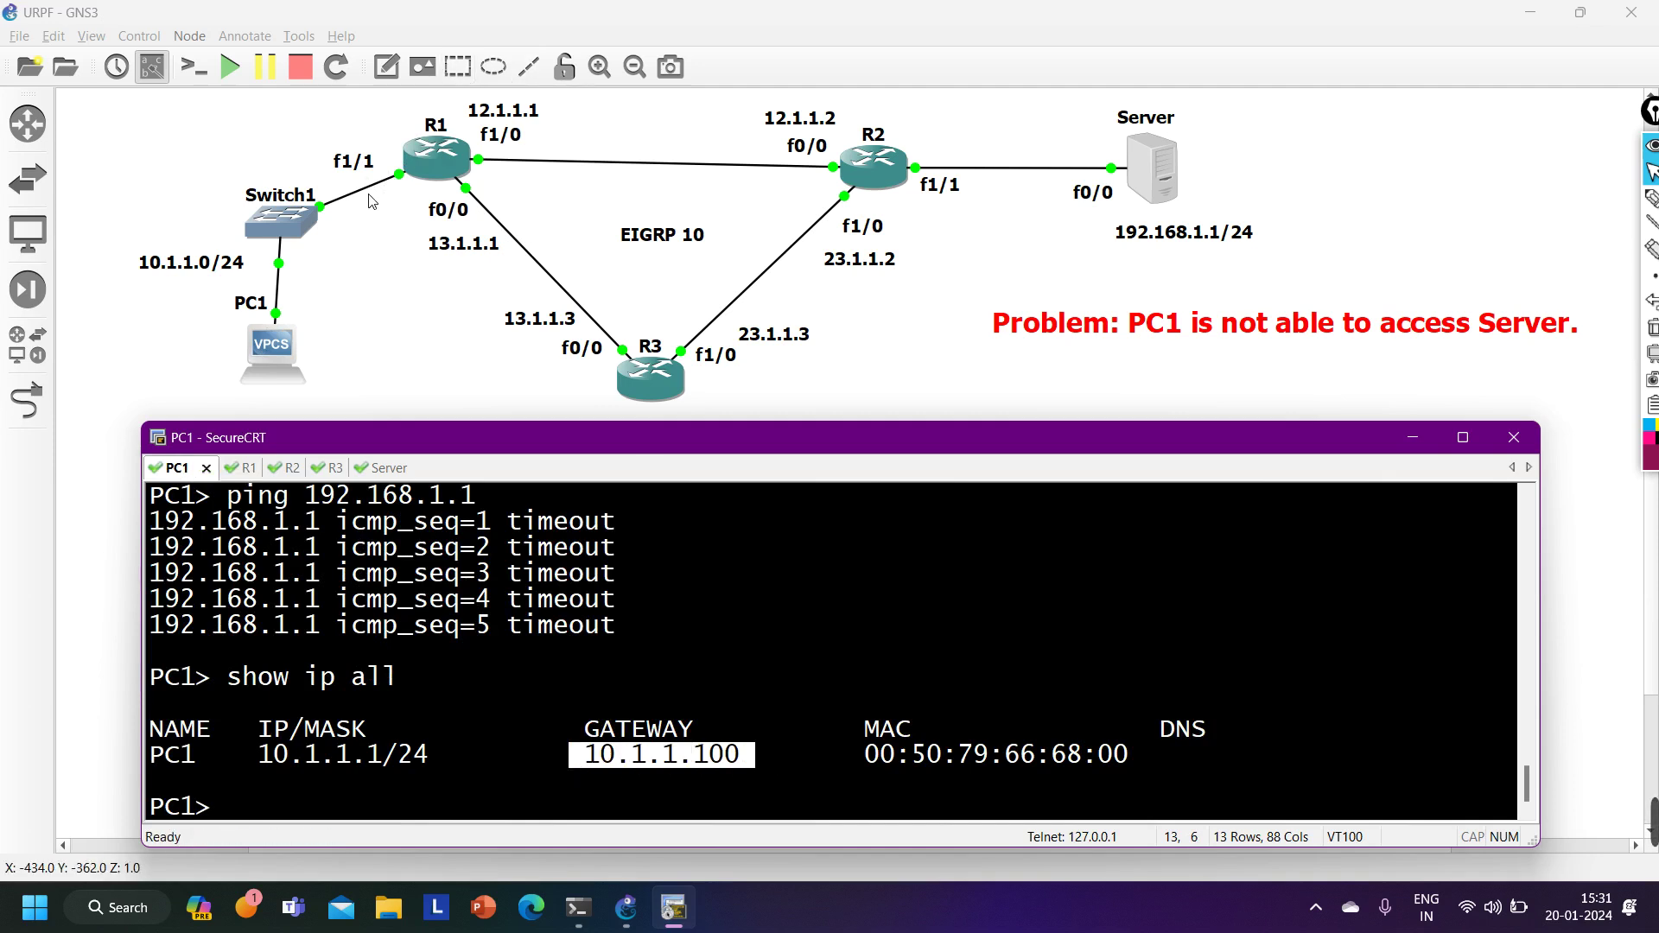
text(ping)
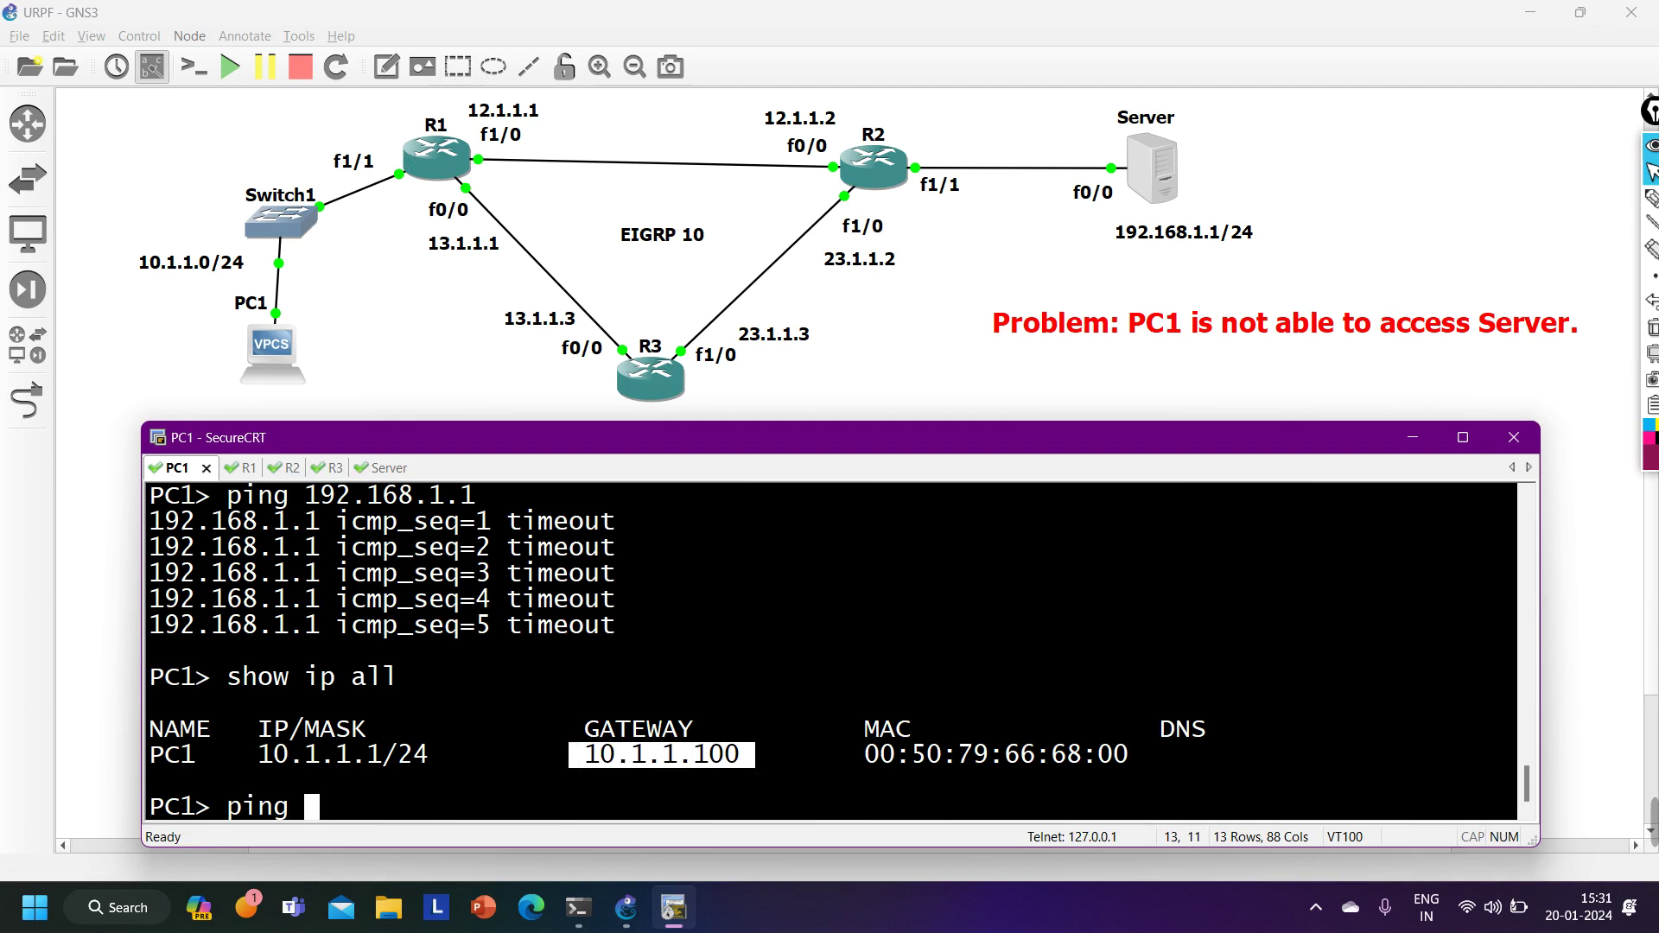
key(BackSpace)
key(BackSpace)
key(BackSpace)
key(BackSpace)
key(BackSpace)
Run "show arp" on PC1 and highlight the gateway's IP address in the ARP entry.
text(show arp)
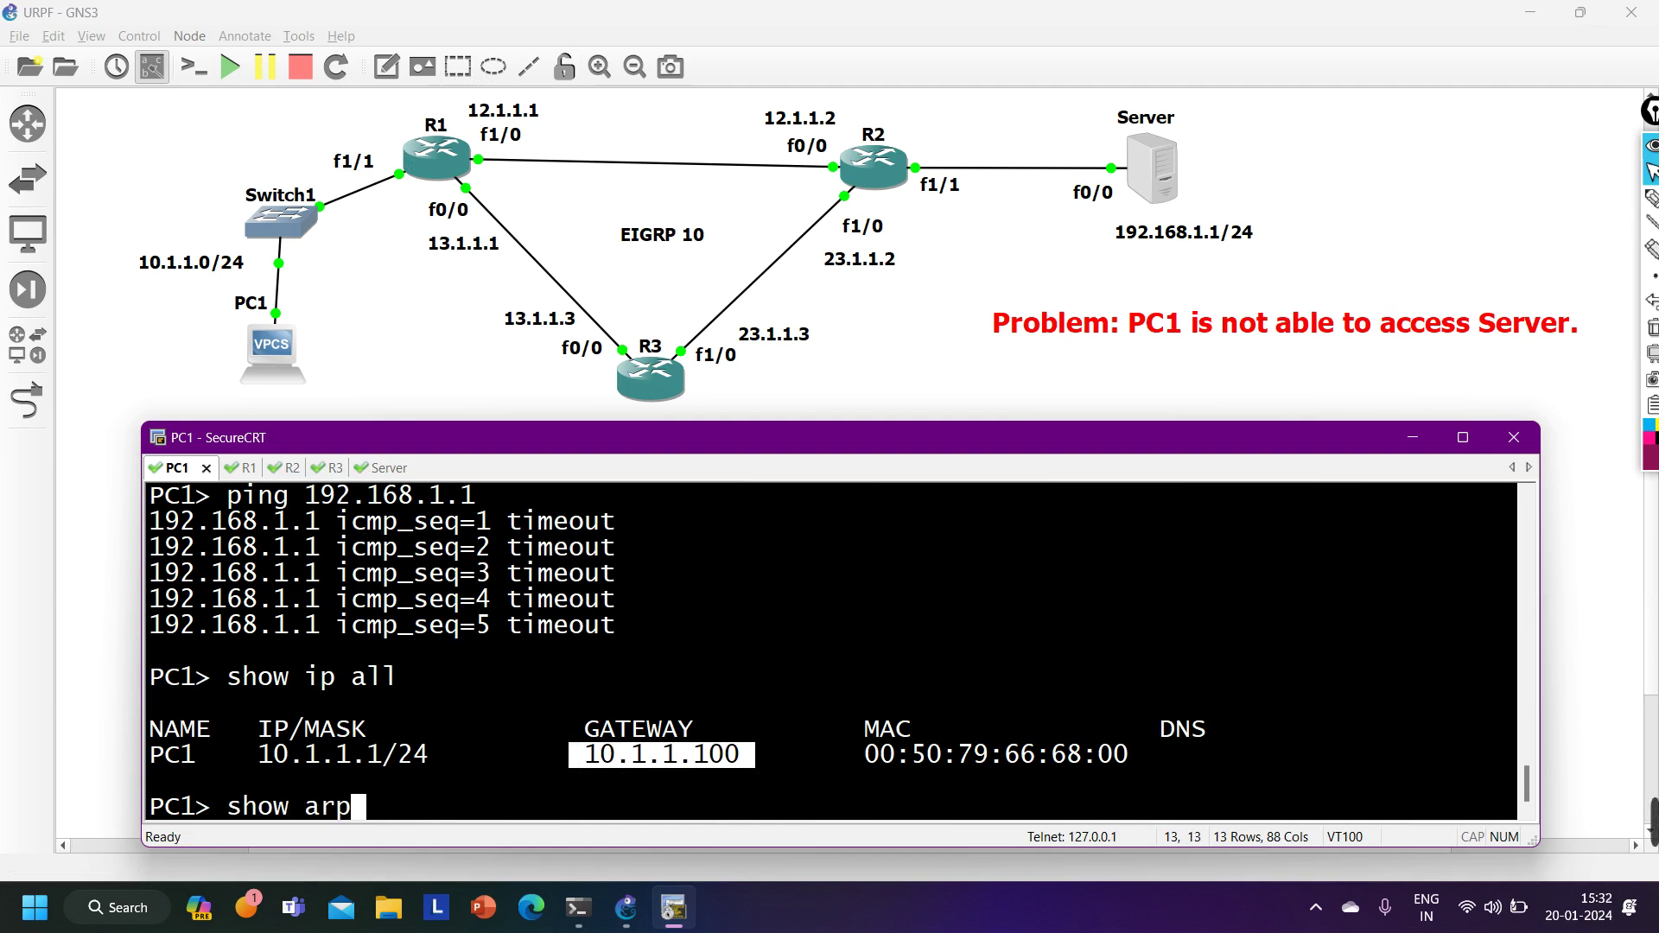
key(Return)
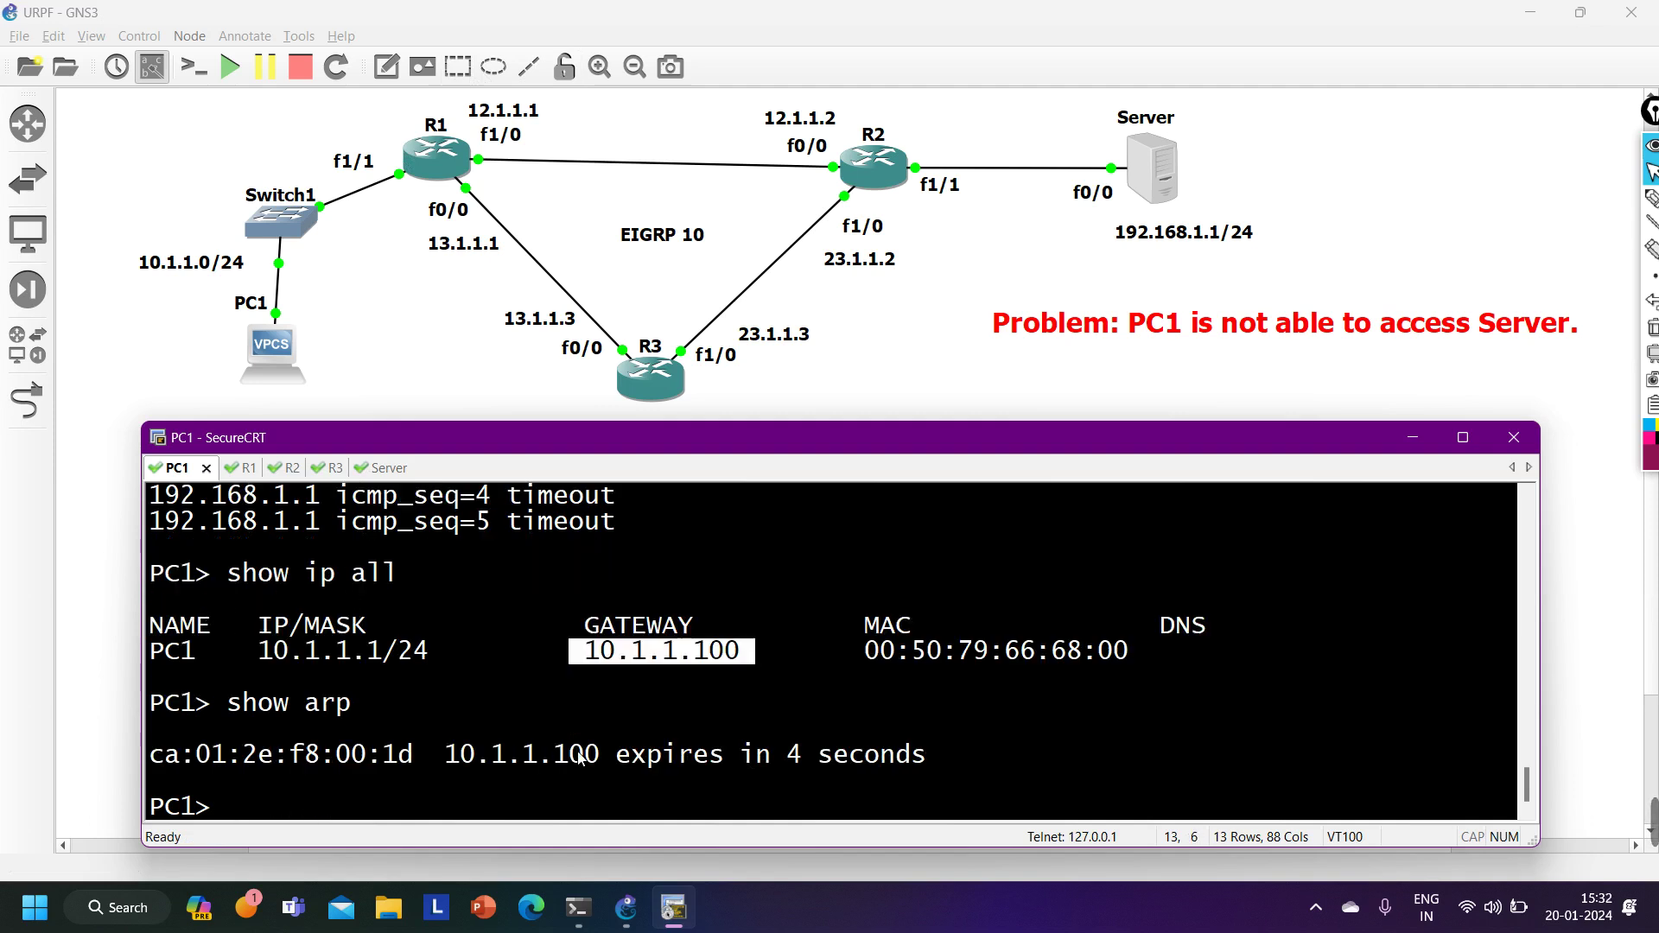
drag(607, 754, 453, 765)
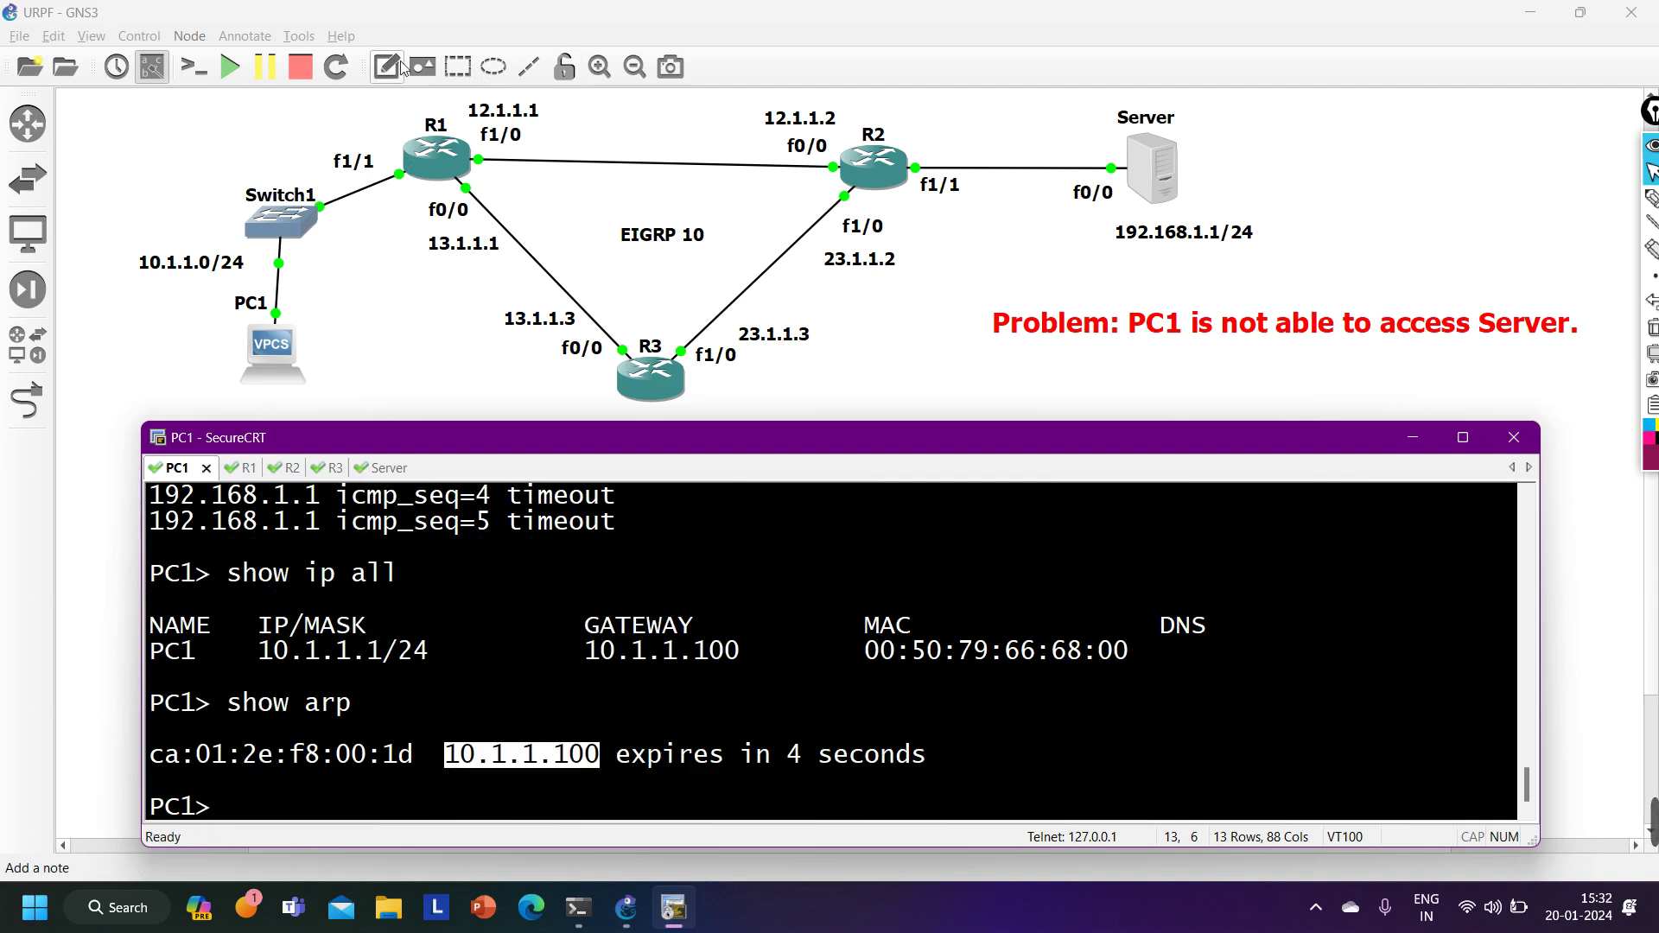
Ping the gateway 10.1.1.100 from PC1 and highlight the replies.
text(pin)
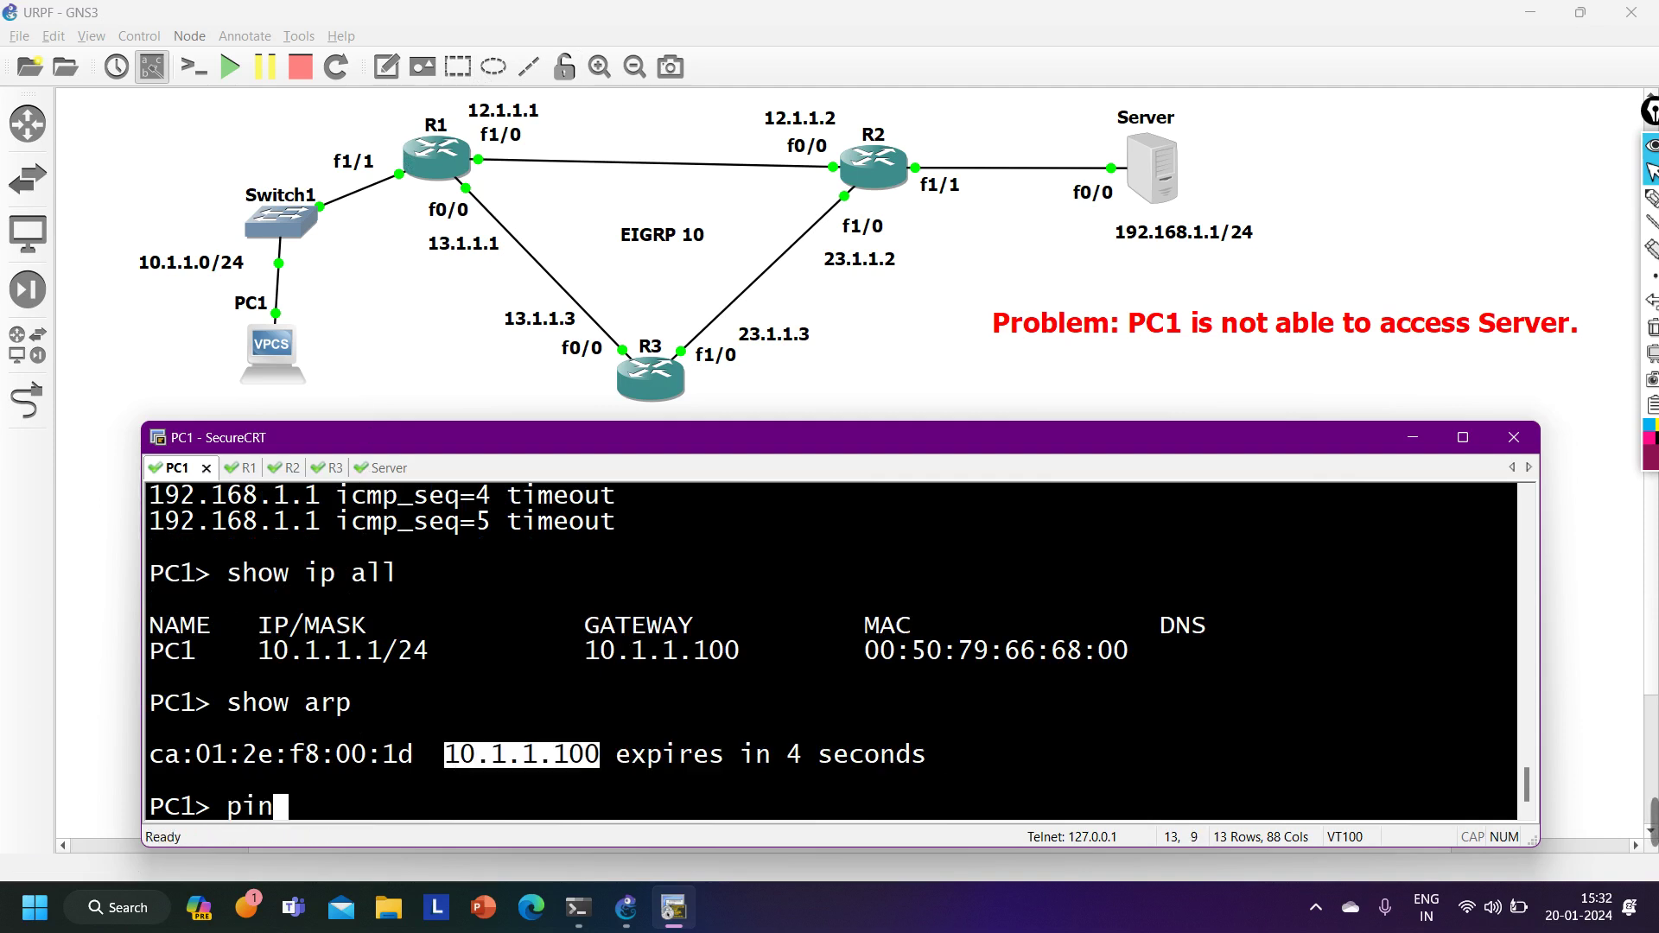
text(g 10.1.1.100)
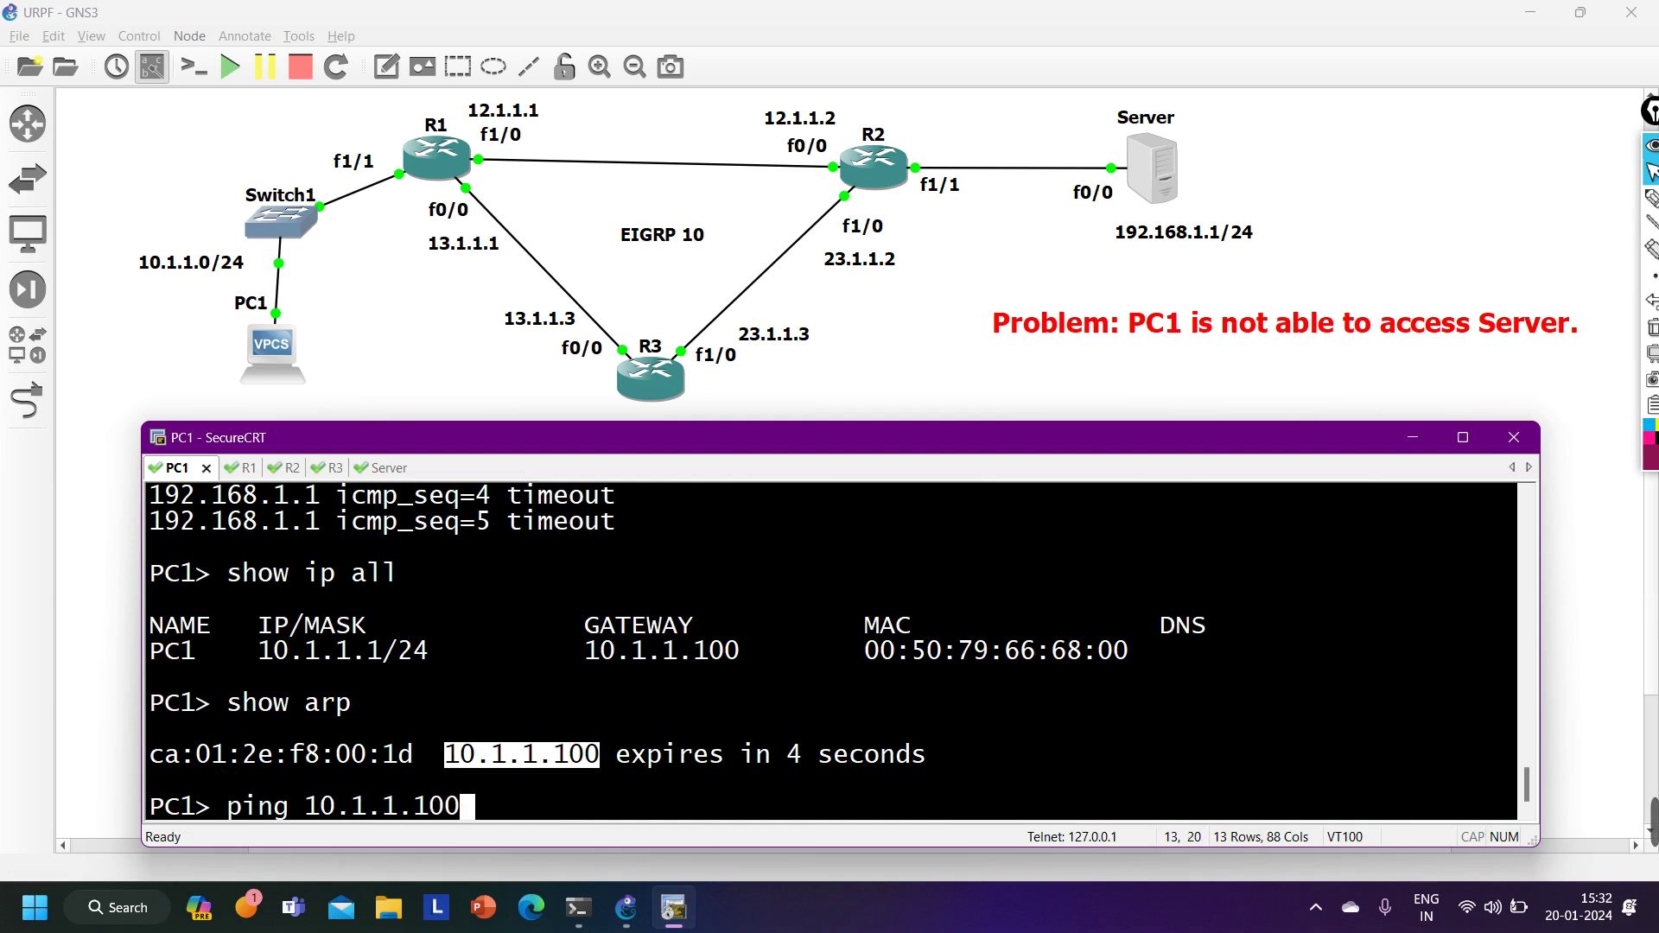
key(Return)
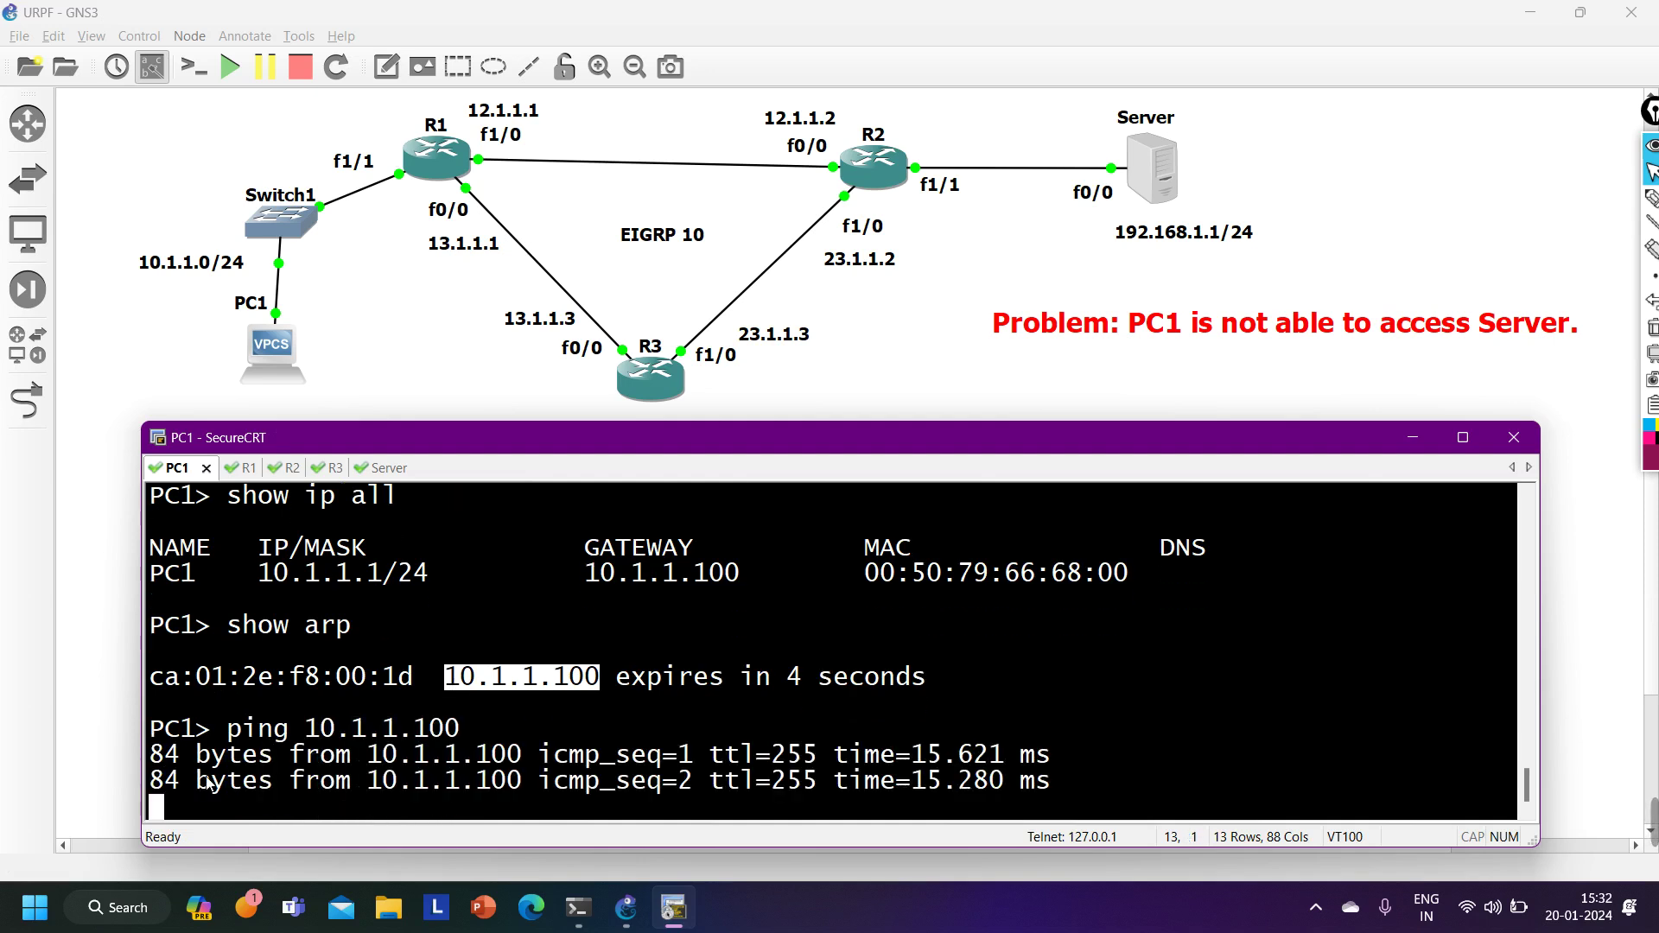
drag(262, 739, 1054, 788)
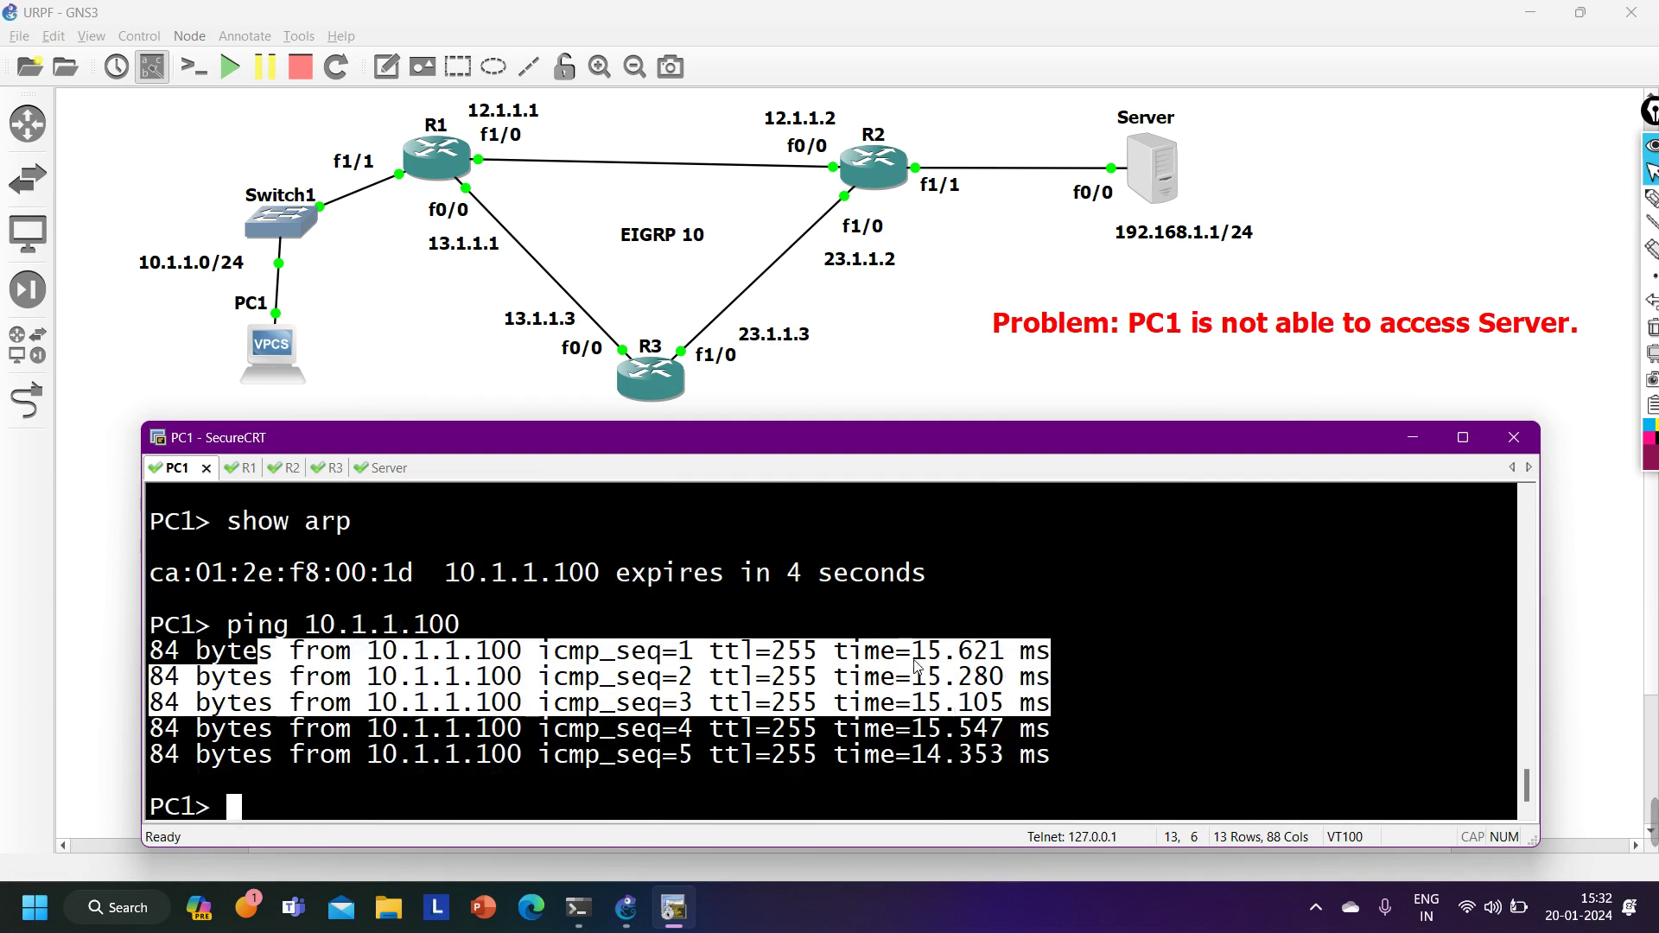
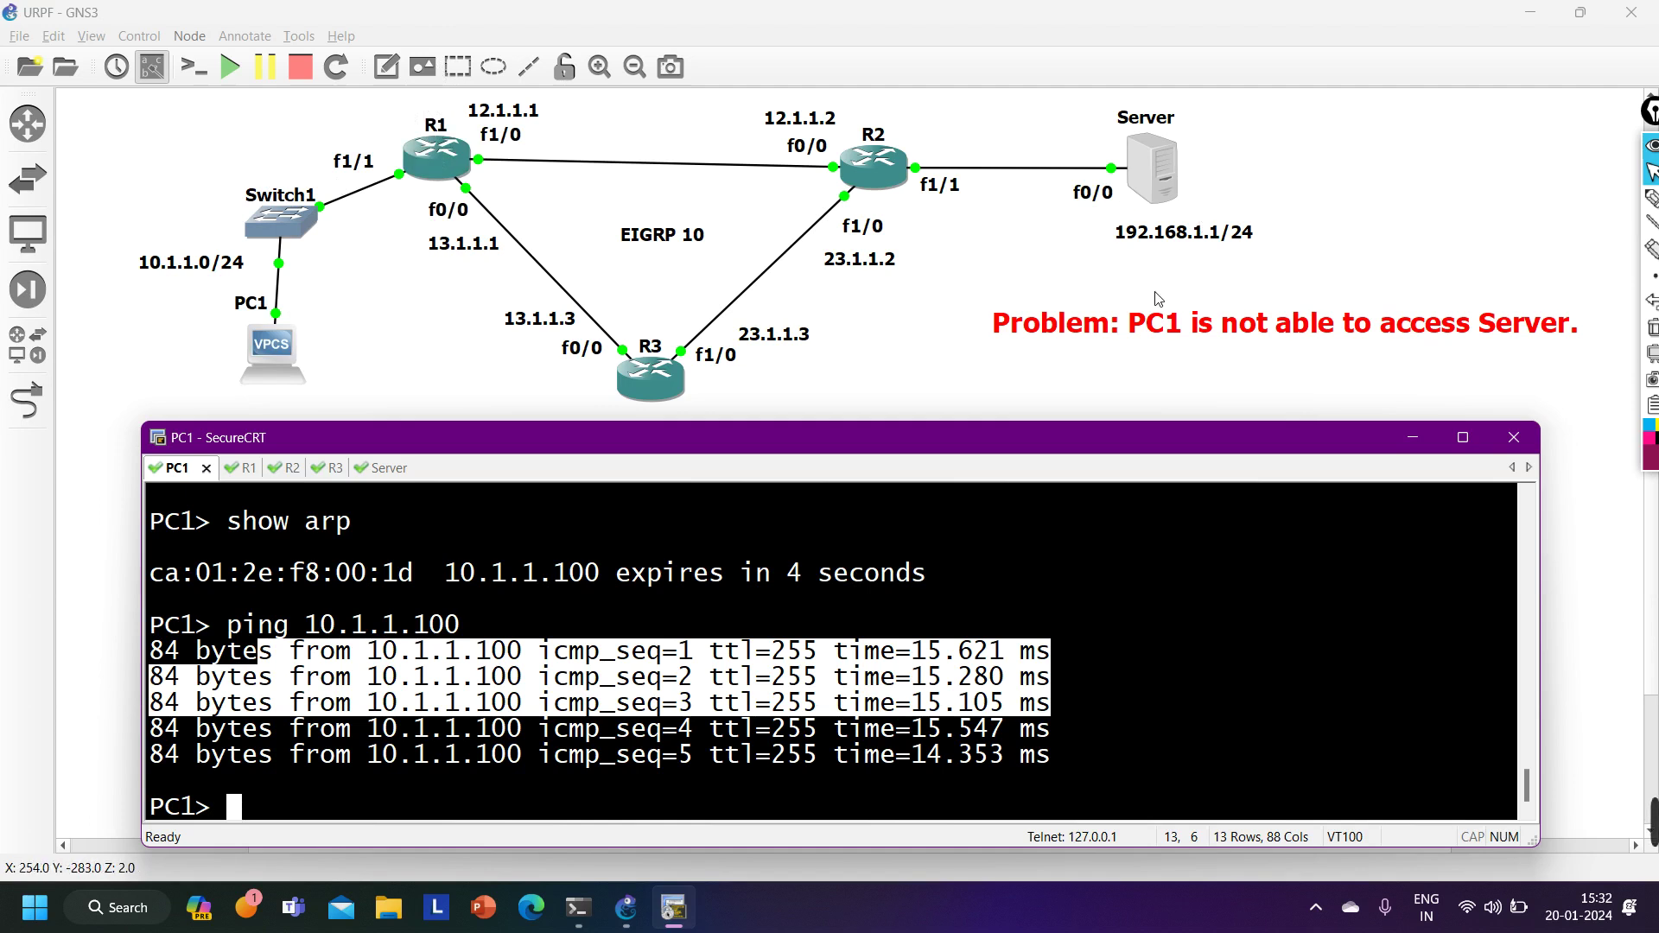
Underline the server's 192.168.1.1/24 address with the pen, mark around R1 in the topology, and return to the normal pointer.
mouse_move(1651, 199)
click(1575, 199)
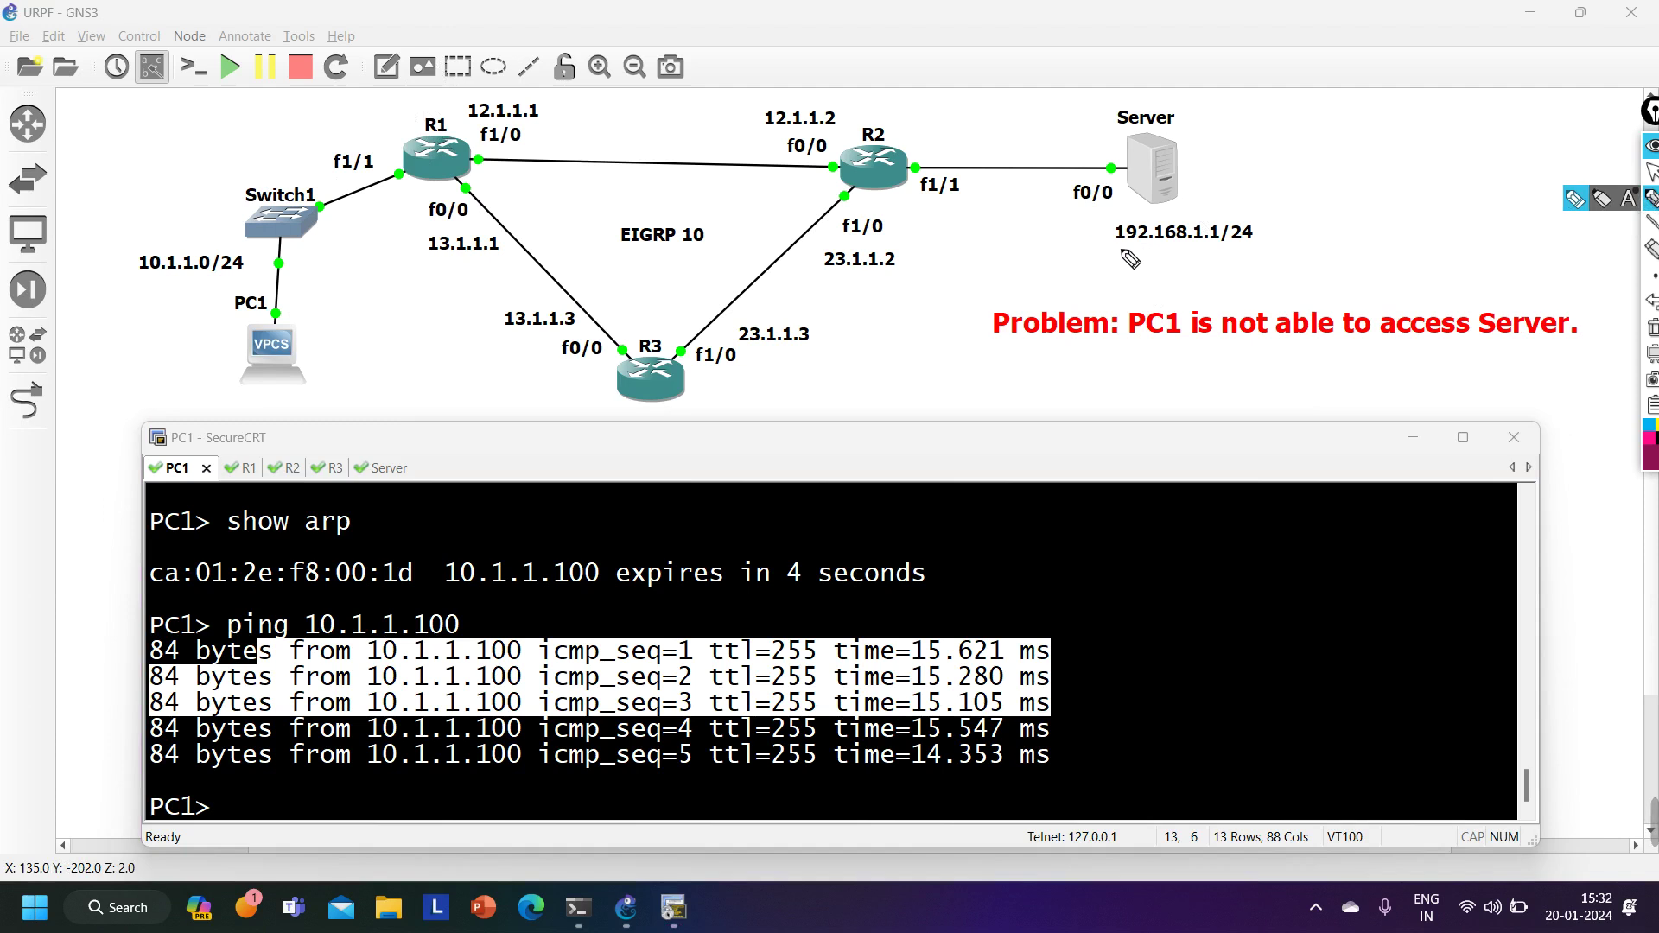
drag(1109, 250, 1246, 257)
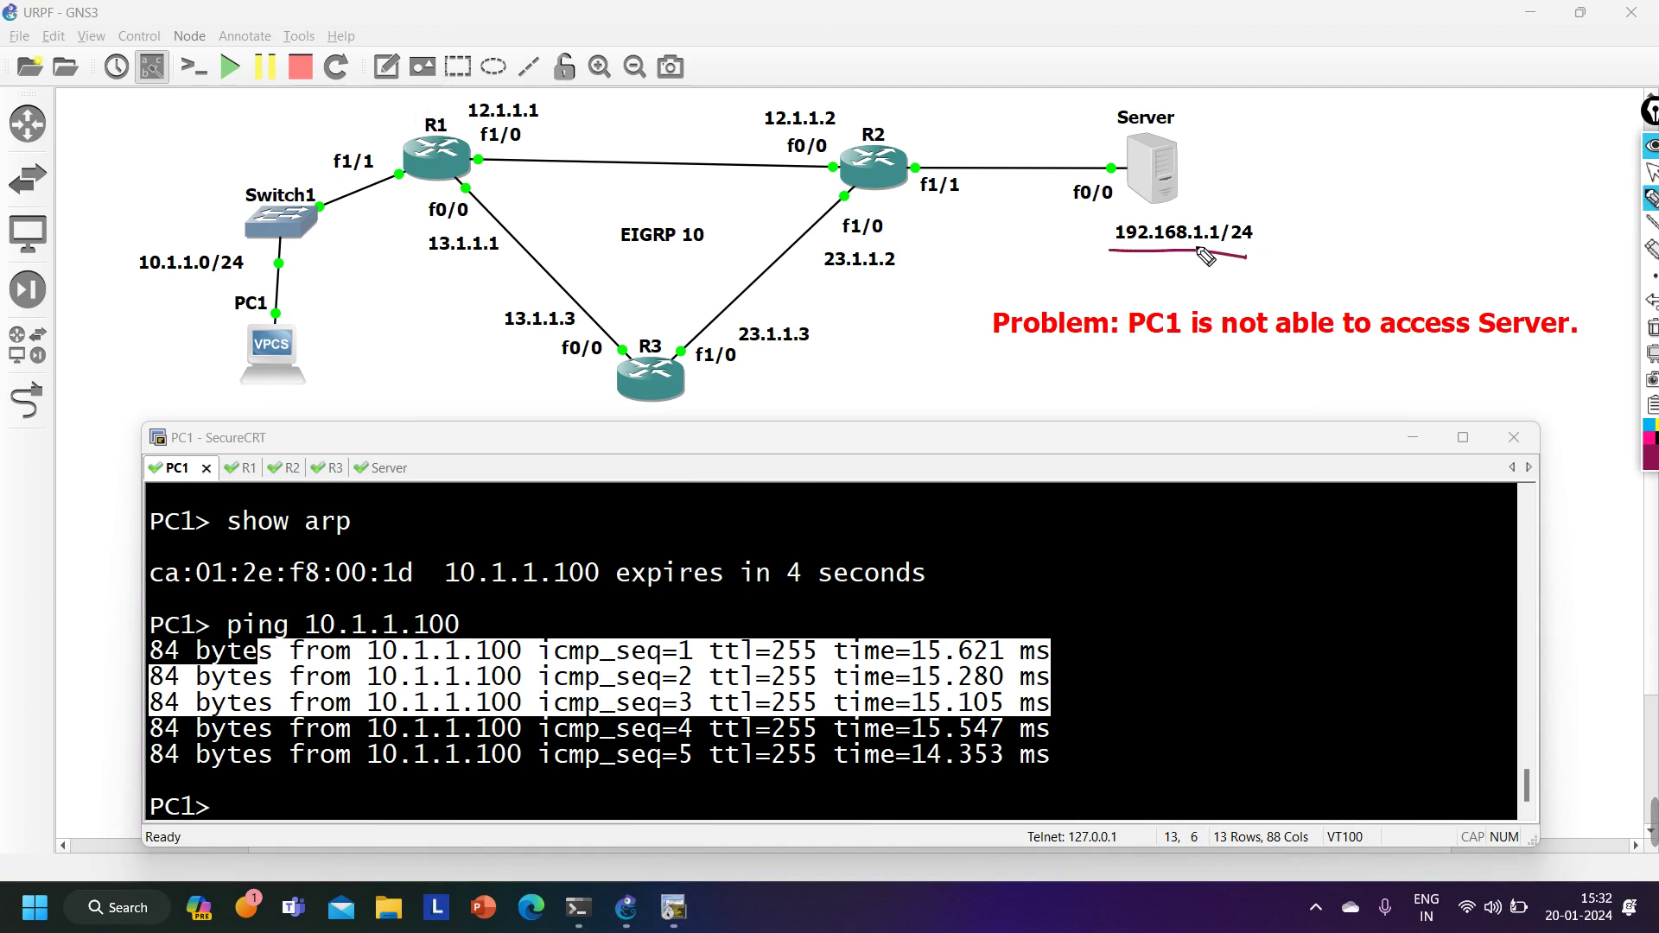
mouse_move(471, 80)
mouse_down()
mouse_move(434, 99)
mouse_move(444, 89)
mouse_up()
click(1651, 172)
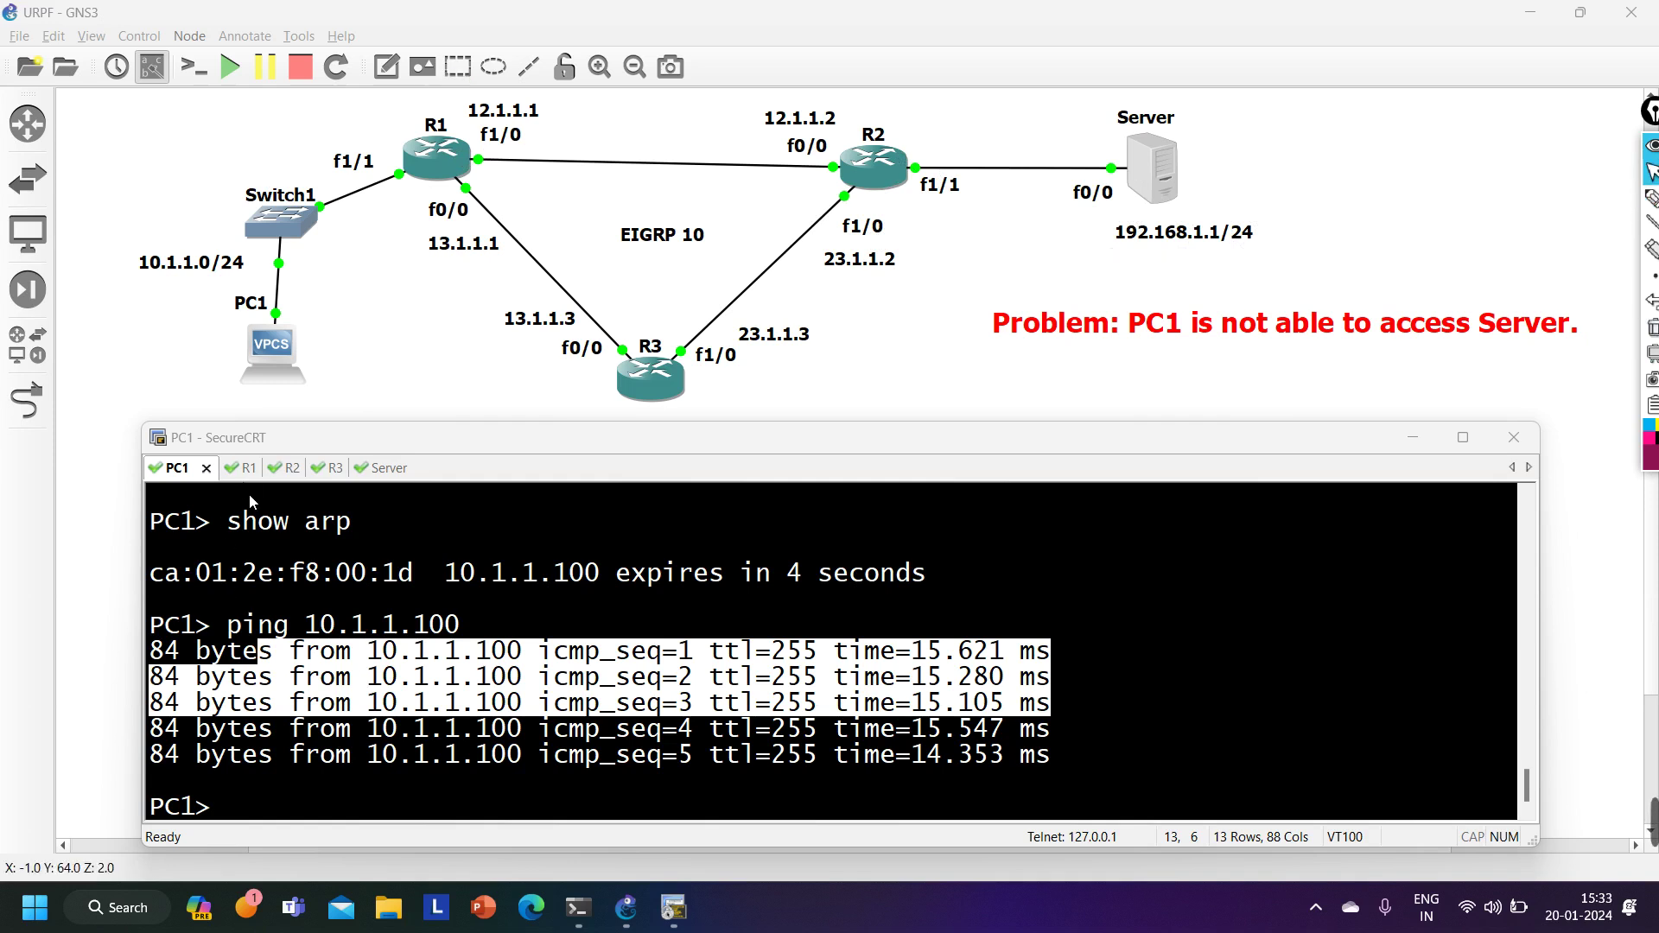
On R1's console, move to fresh prompt lines and try running "show ip route 192.168.1.0/24".
click(242, 468)
key(Return)
key(Return)
key(Return)
key(Return)
key(Return)
key(Return)
key(Return)
key(Return)
key(Return)
key(Return)
key(Return)
key(Return)
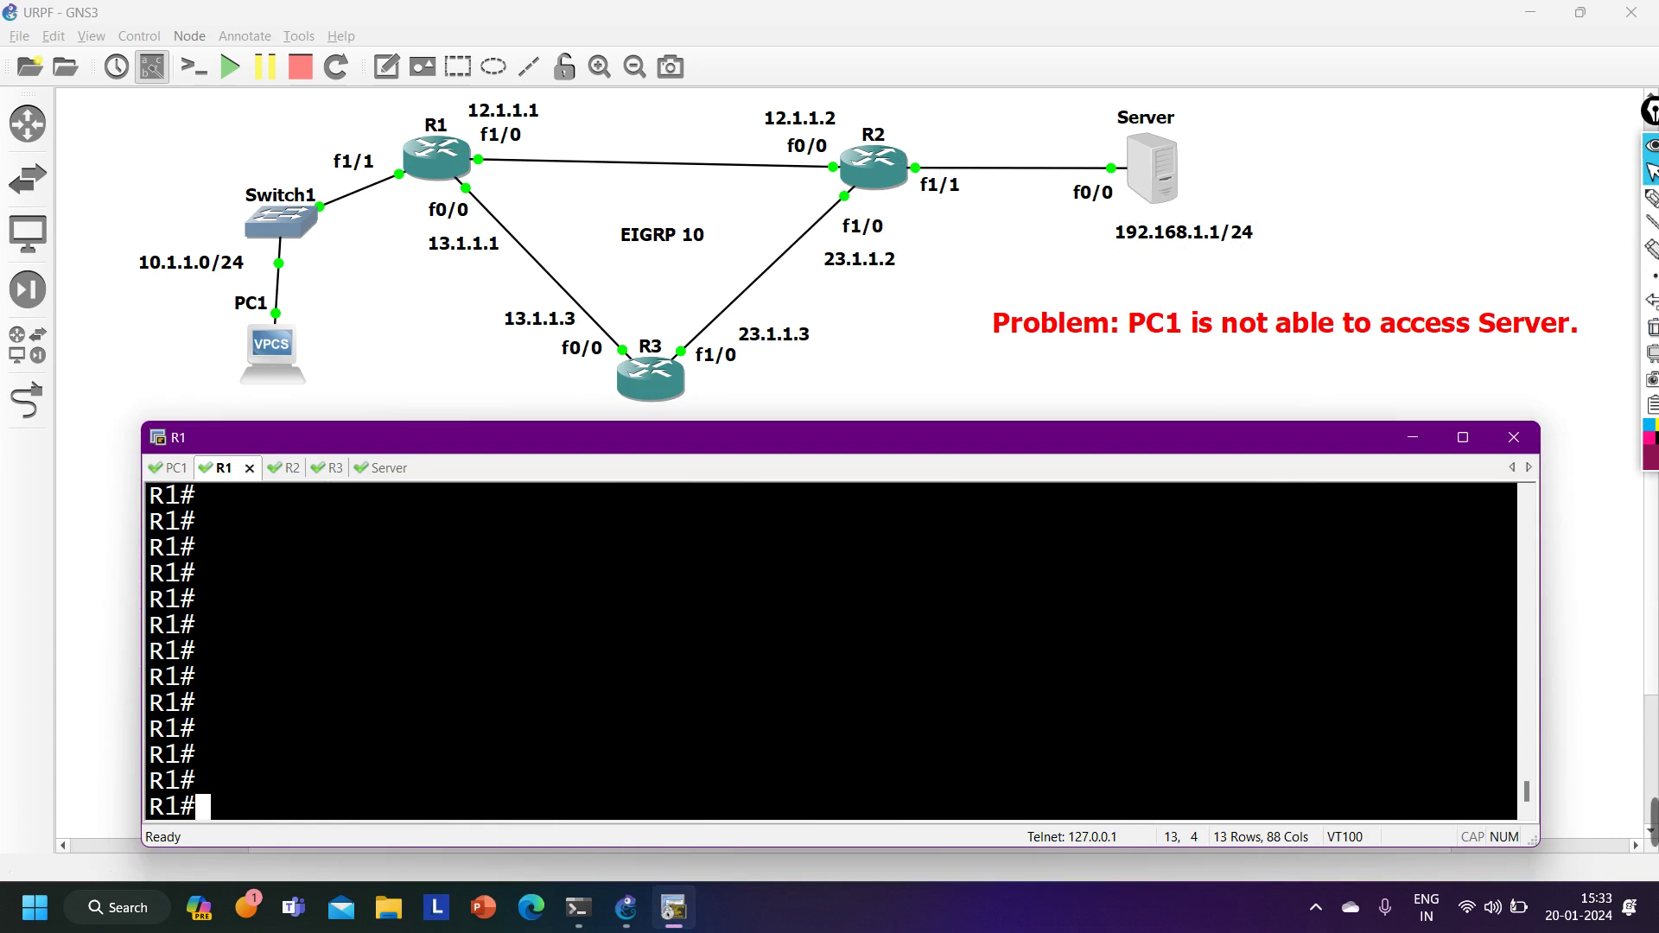
text(sh)
key(Tab)
text(ip )
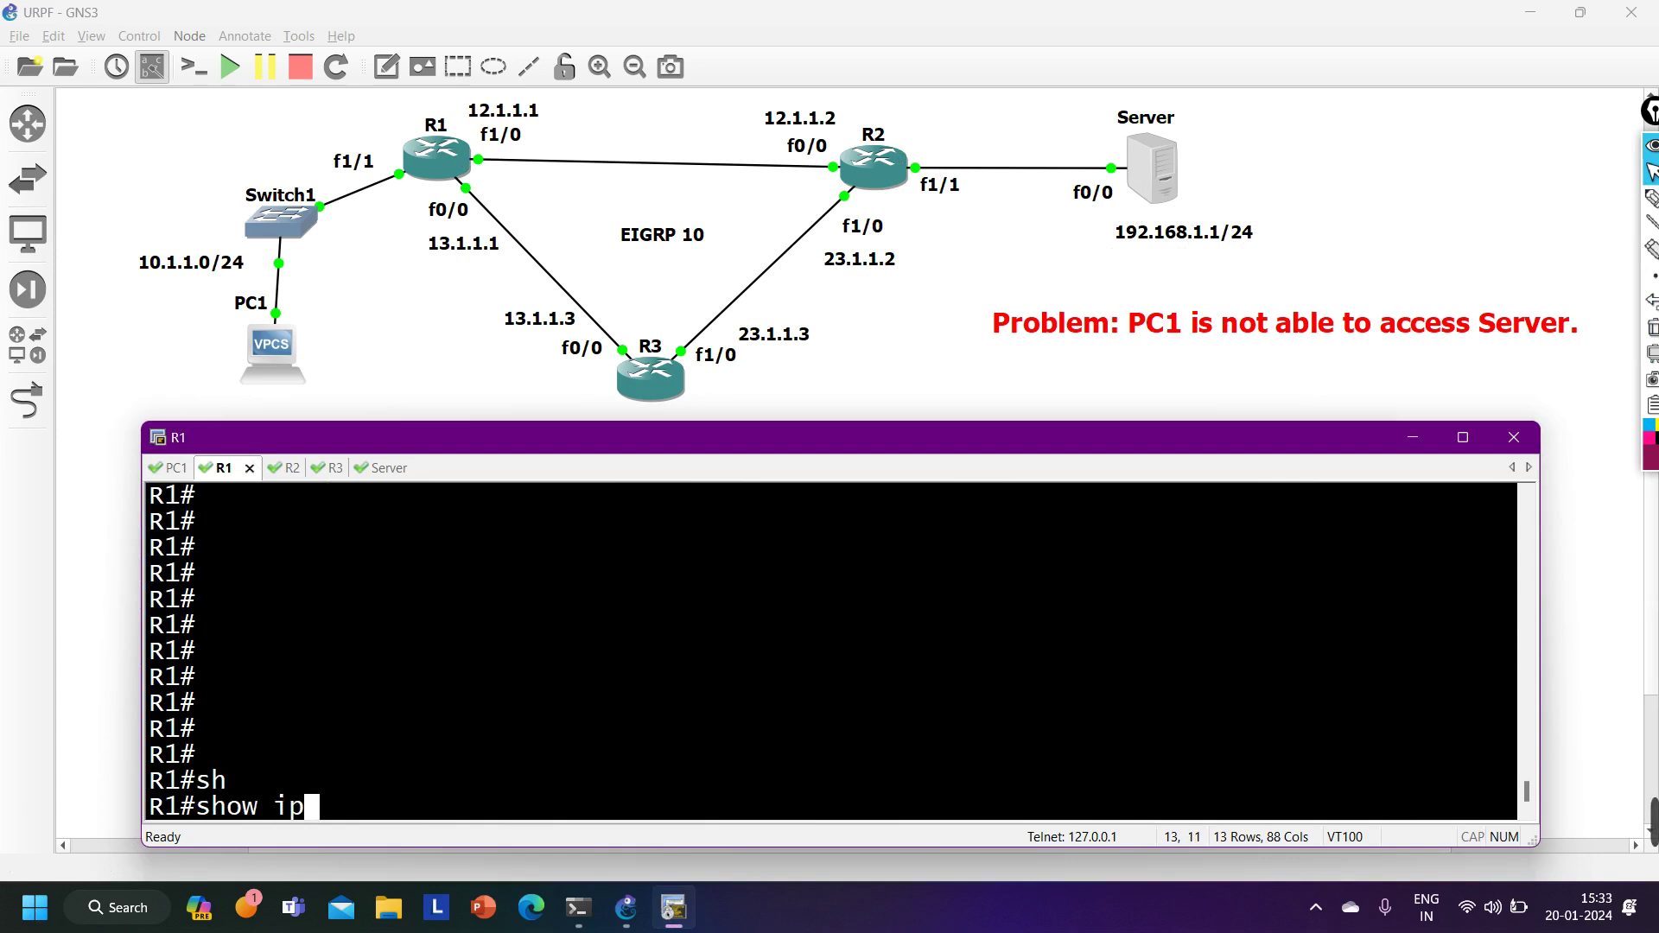
text(ro)
key(Tab)
text(1)
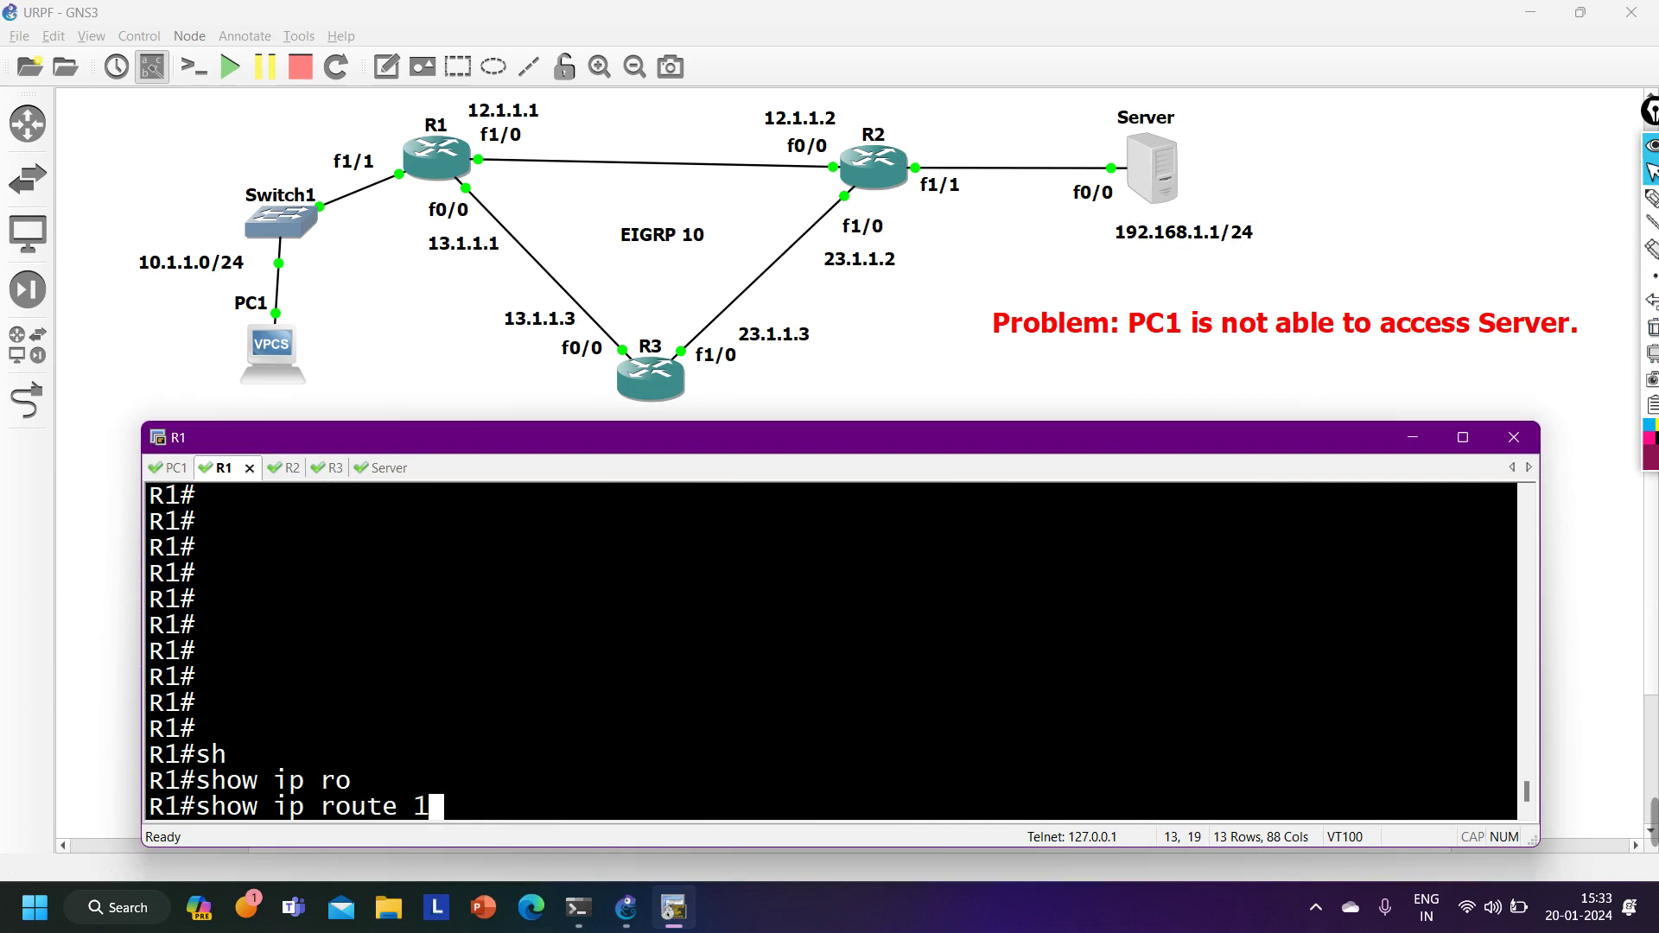
text(92.168.1.)
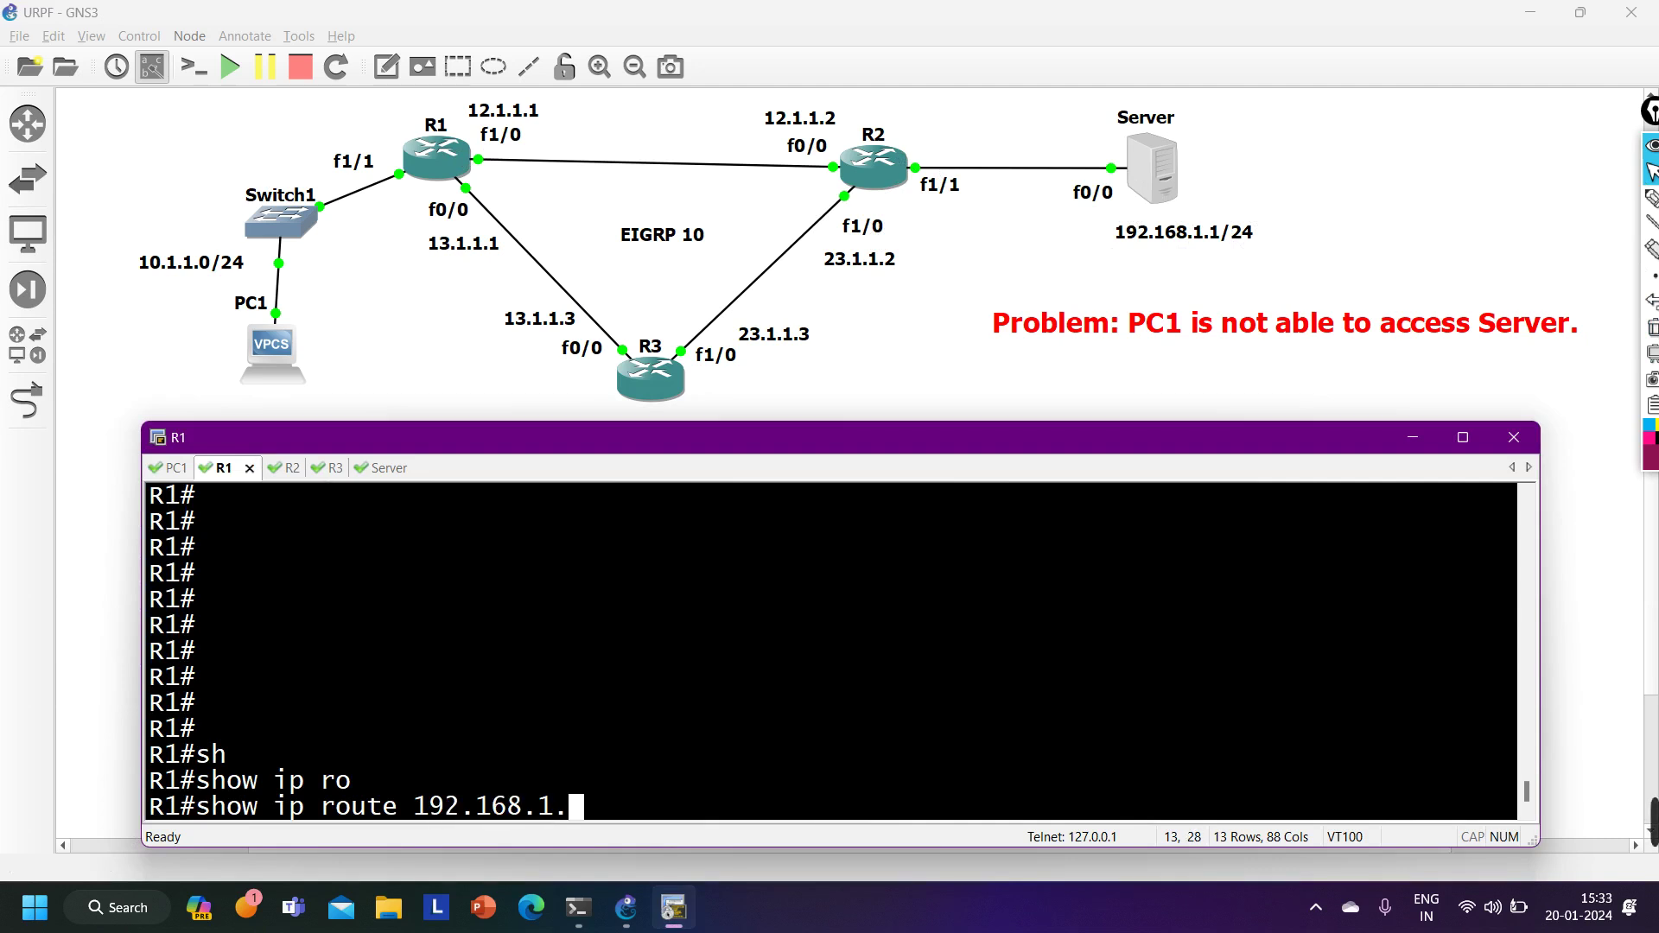
text(0/24)
key(Return)
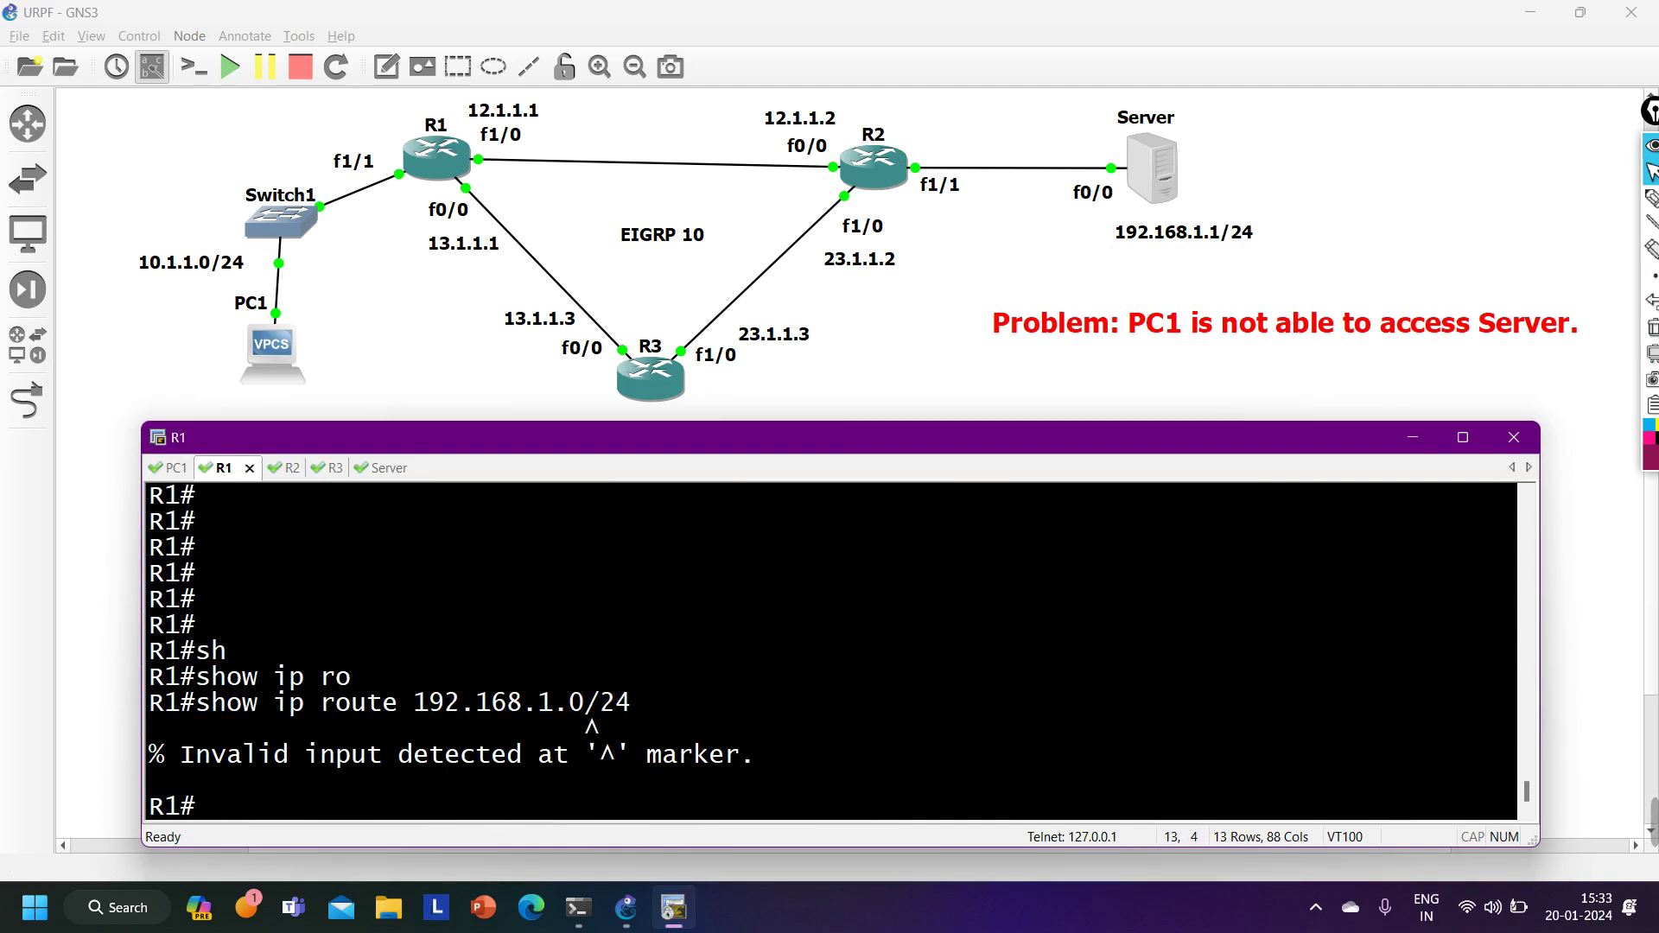
Run "show ip route 192.168.1.0 255.255.255.0" on R1 to check its route to the server network.
key(Up)
key(BackSpace)
key(BackSpace)
key(BackSpace)
text(2.168.1.0)
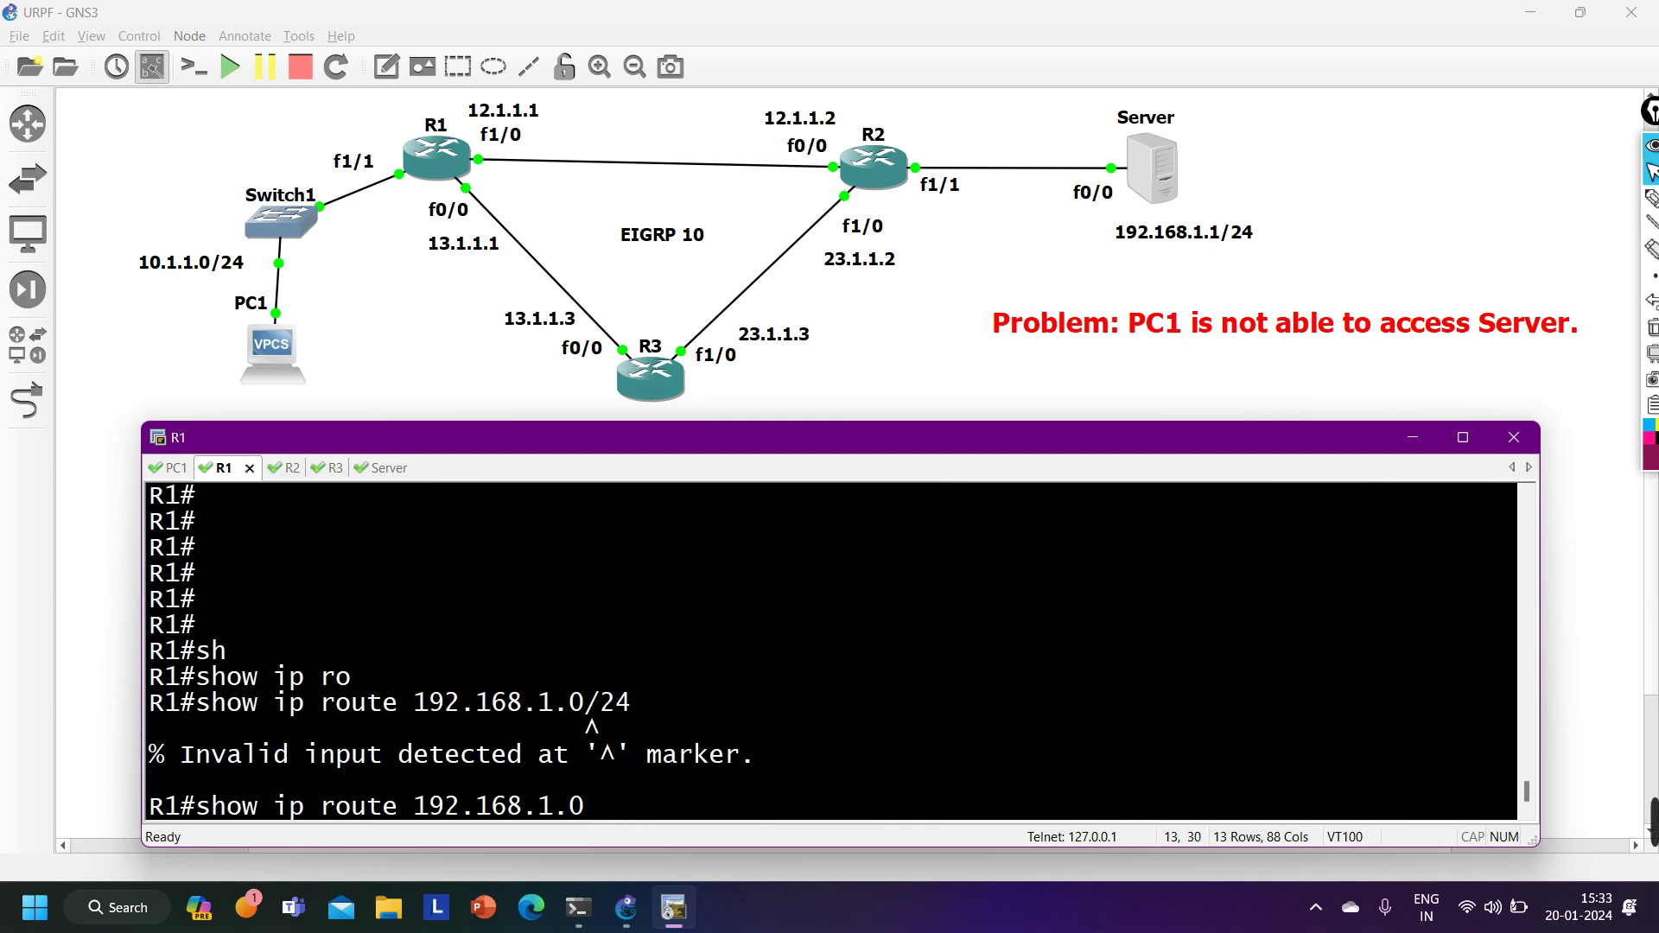
text(55.255.255.0)
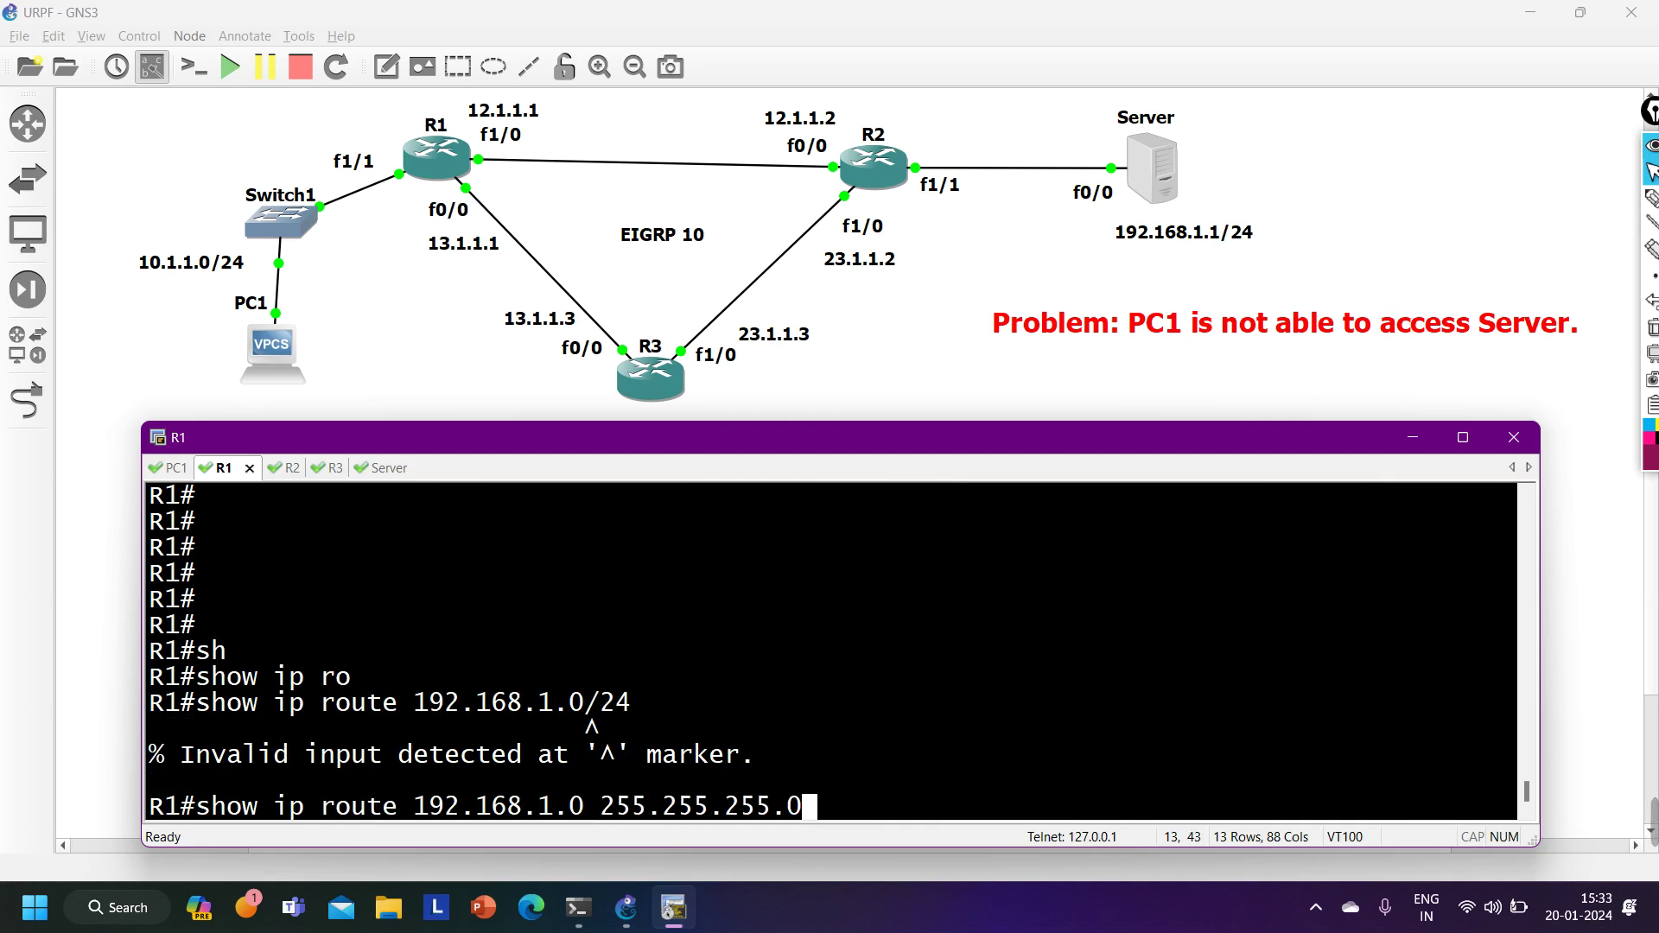
key(Return)
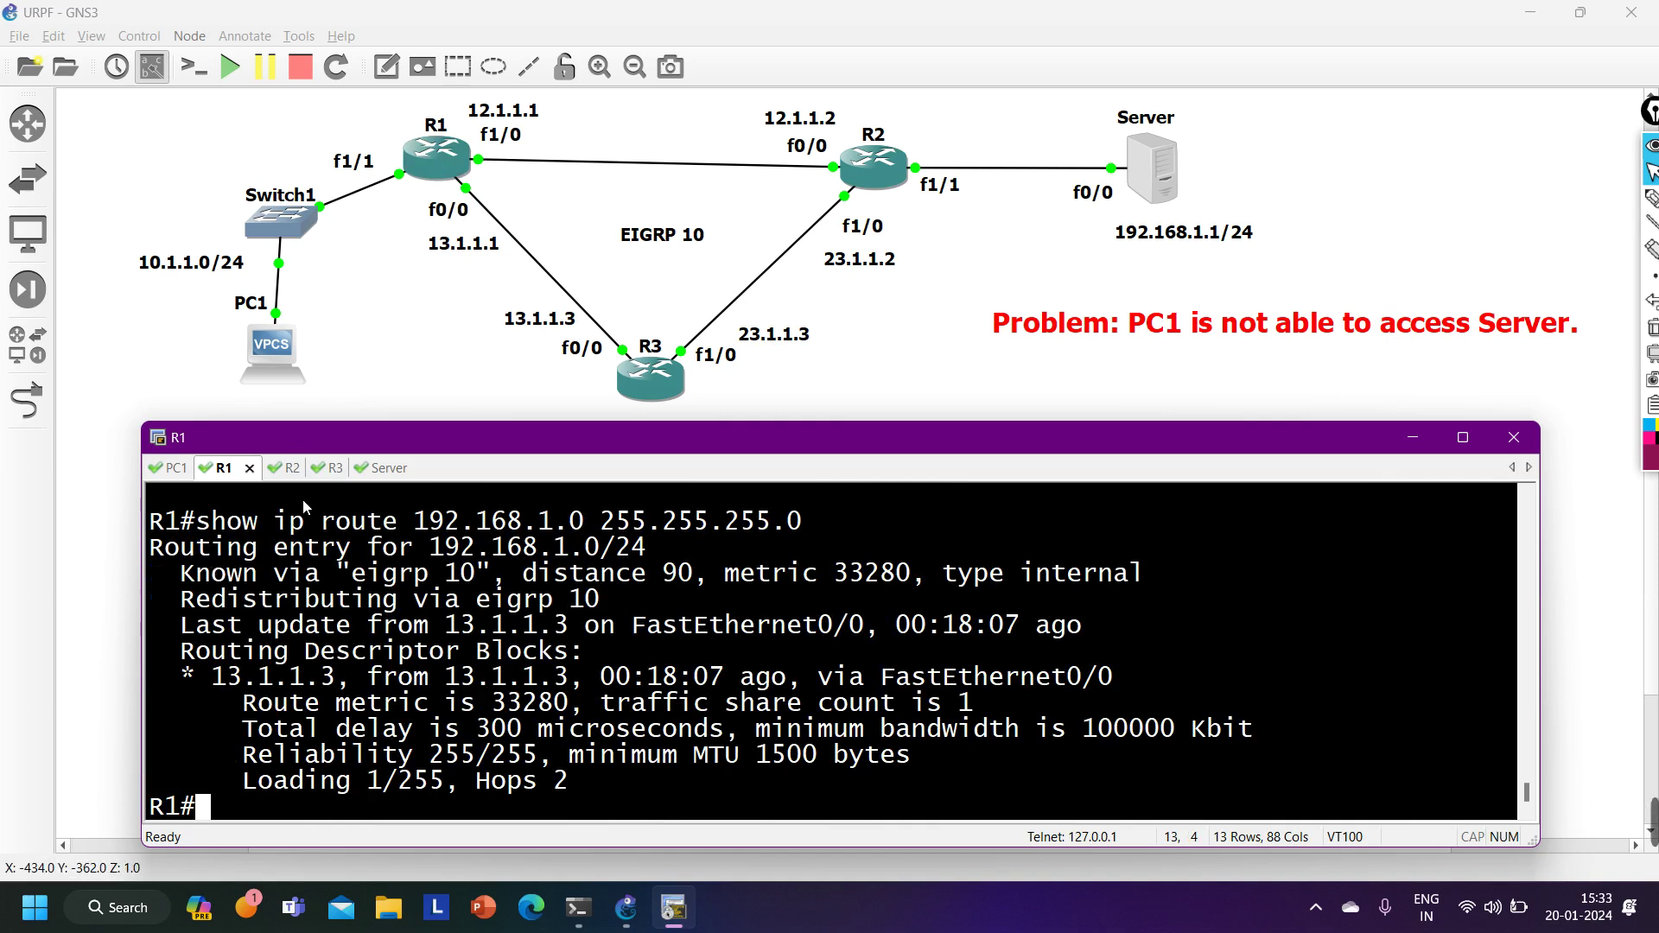
Highlight the routing entry, its EIGRP source, its metric and the last-update address in R1's route output.
drag(164, 548, 672, 551)
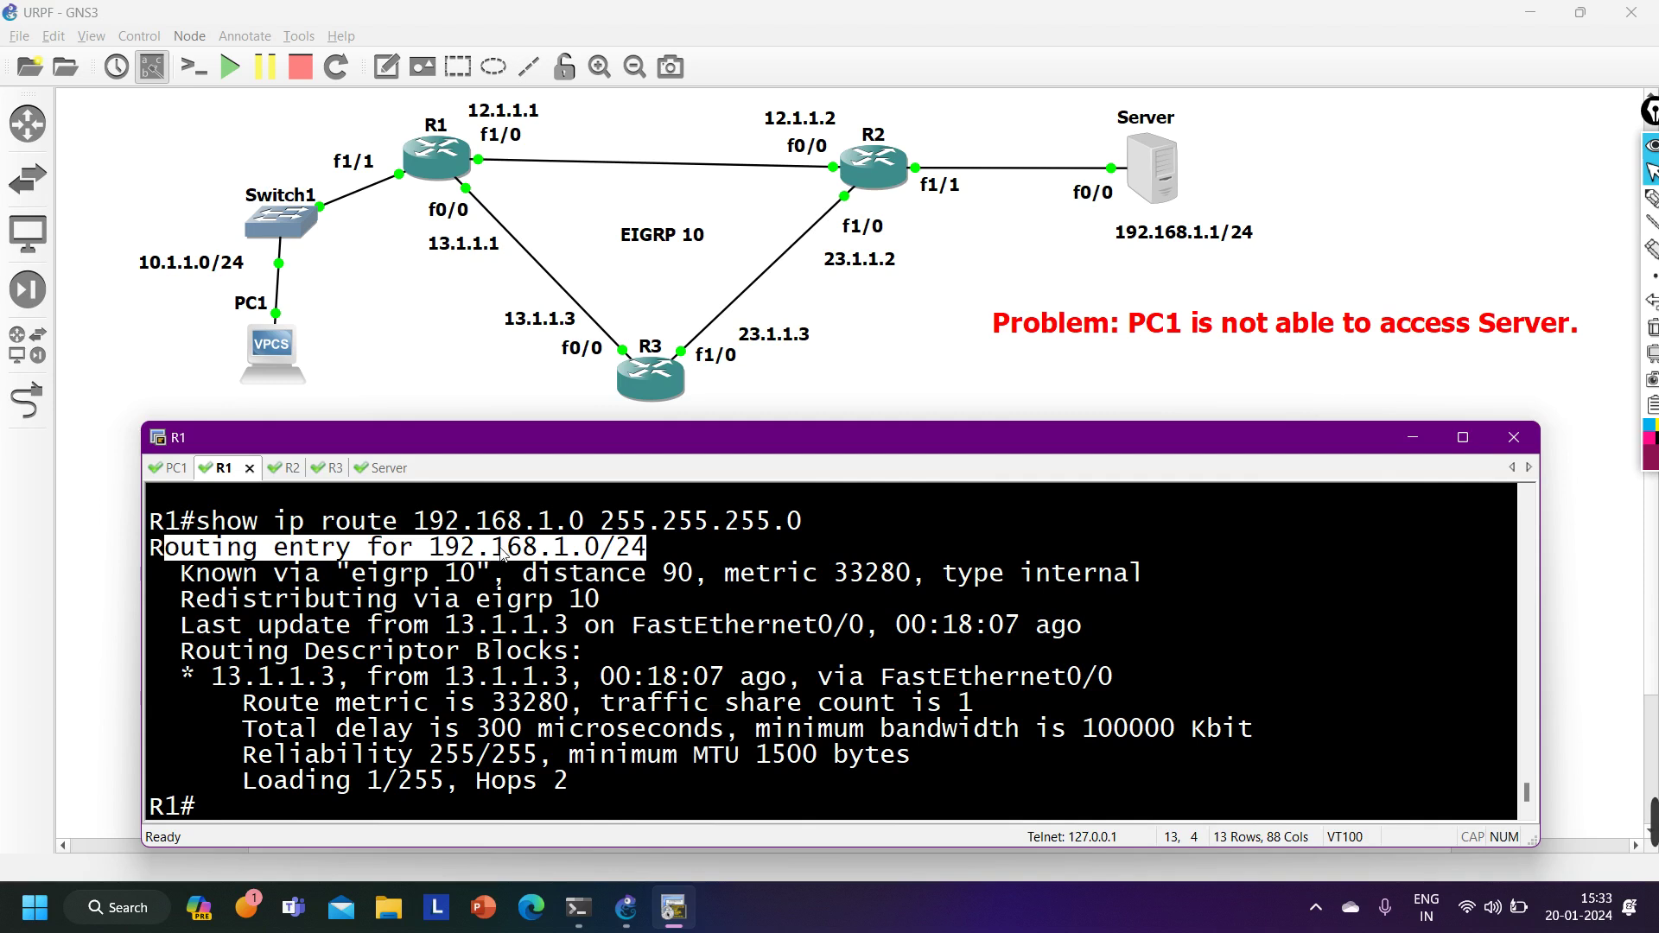
drag(164, 576, 491, 583)
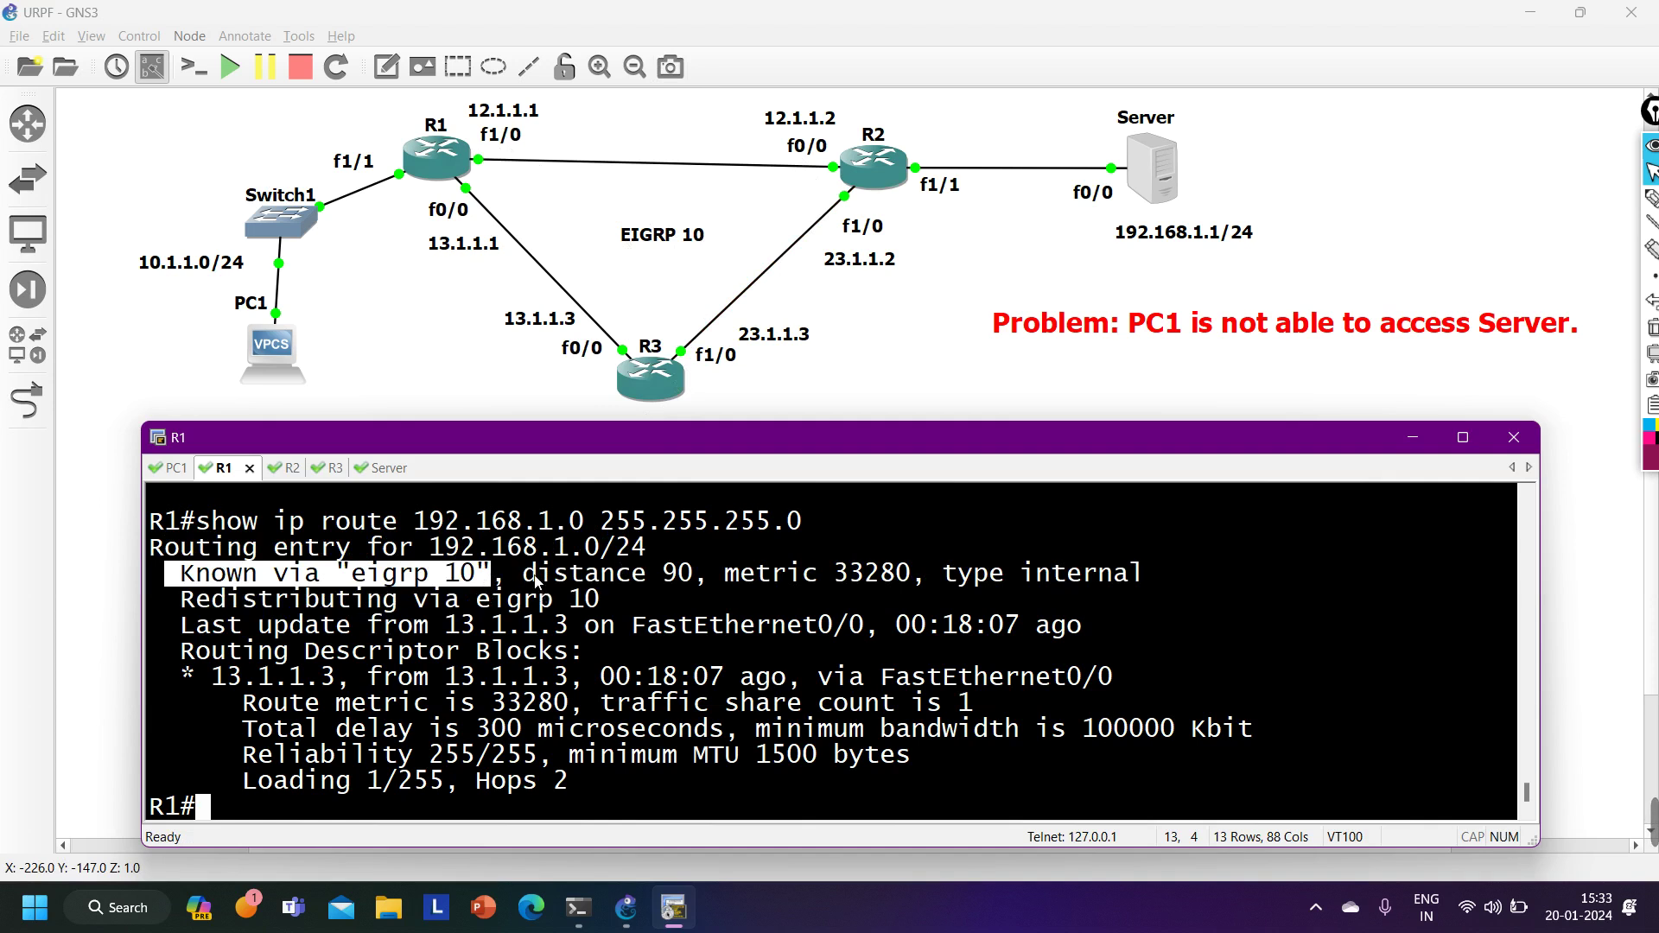
drag(510, 574, 883, 582)
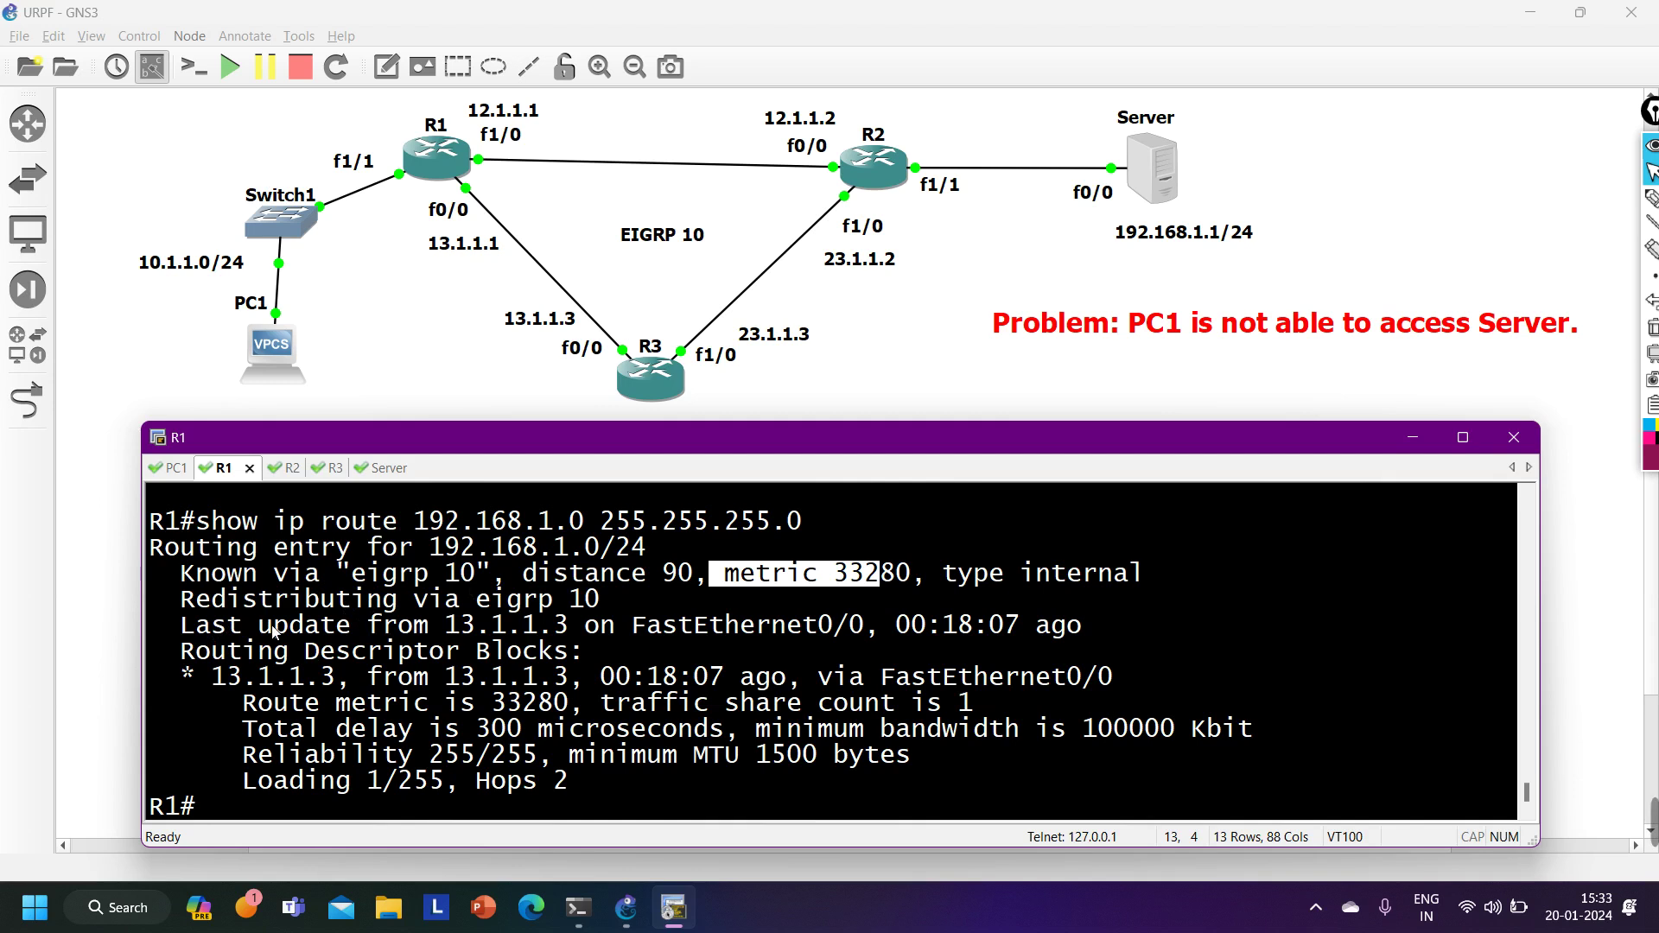
drag(186, 633, 566, 635)
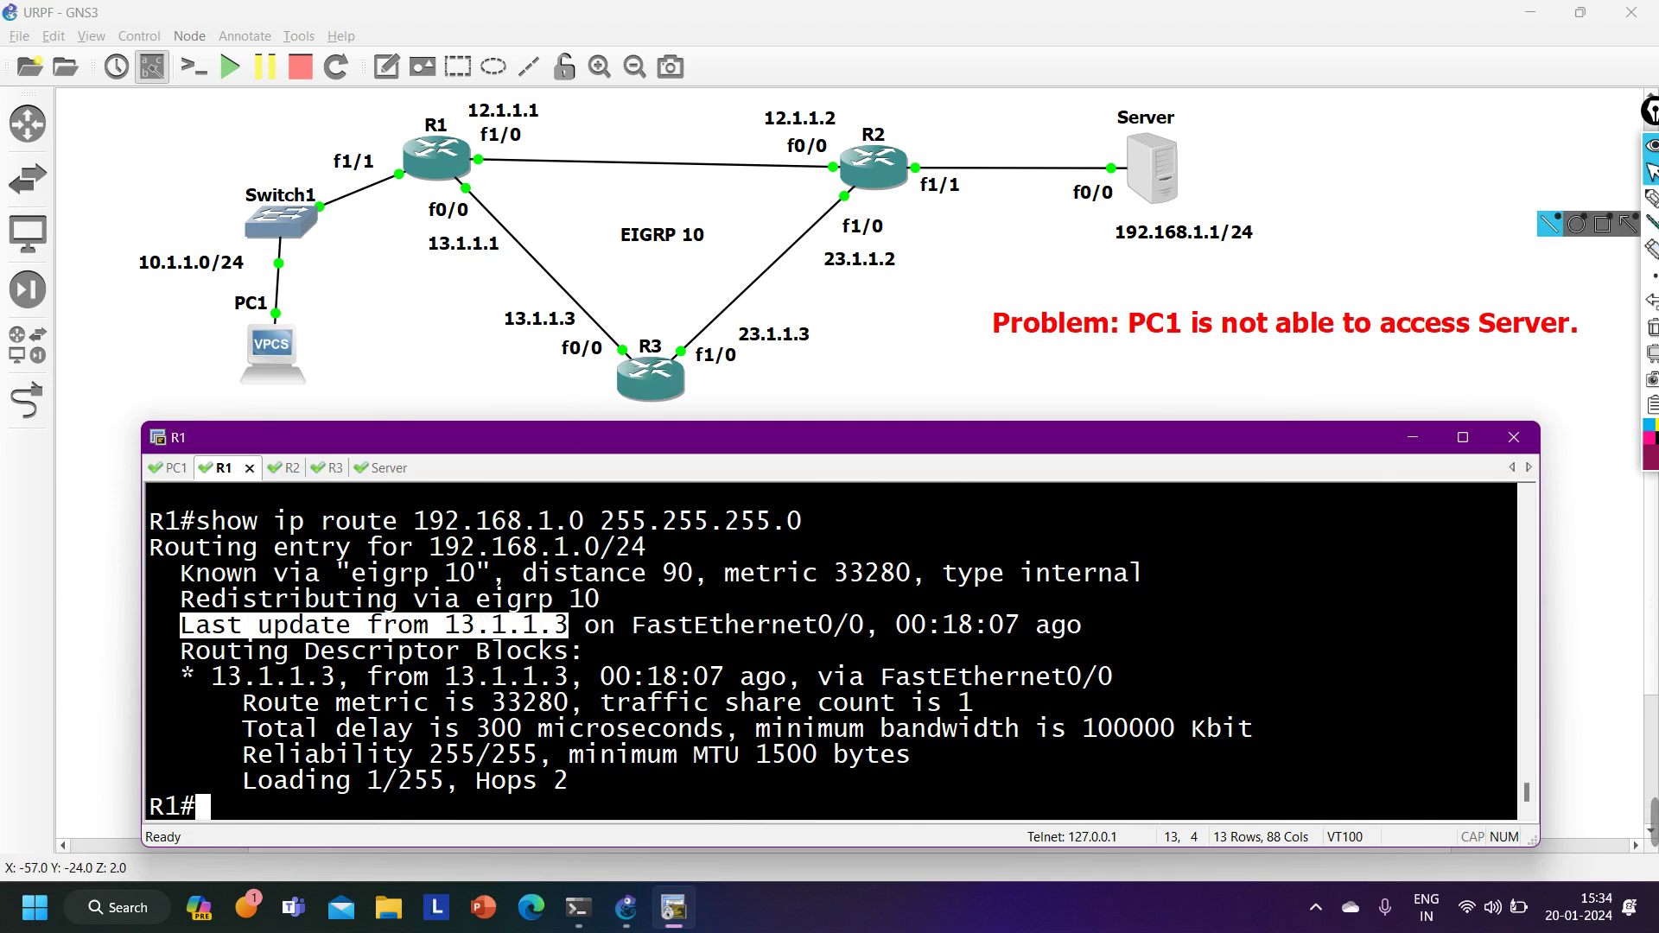
Circle the next-hop address 13.1.1.3 beside R3 in the topology with the pen, then clear the annotation.
click(1651, 198)
mouse_move(558, 344)
mouse_down()
mouse_move(599, 308)
mouse_move(482, 320)
mouse_move(554, 337)
mouse_up()
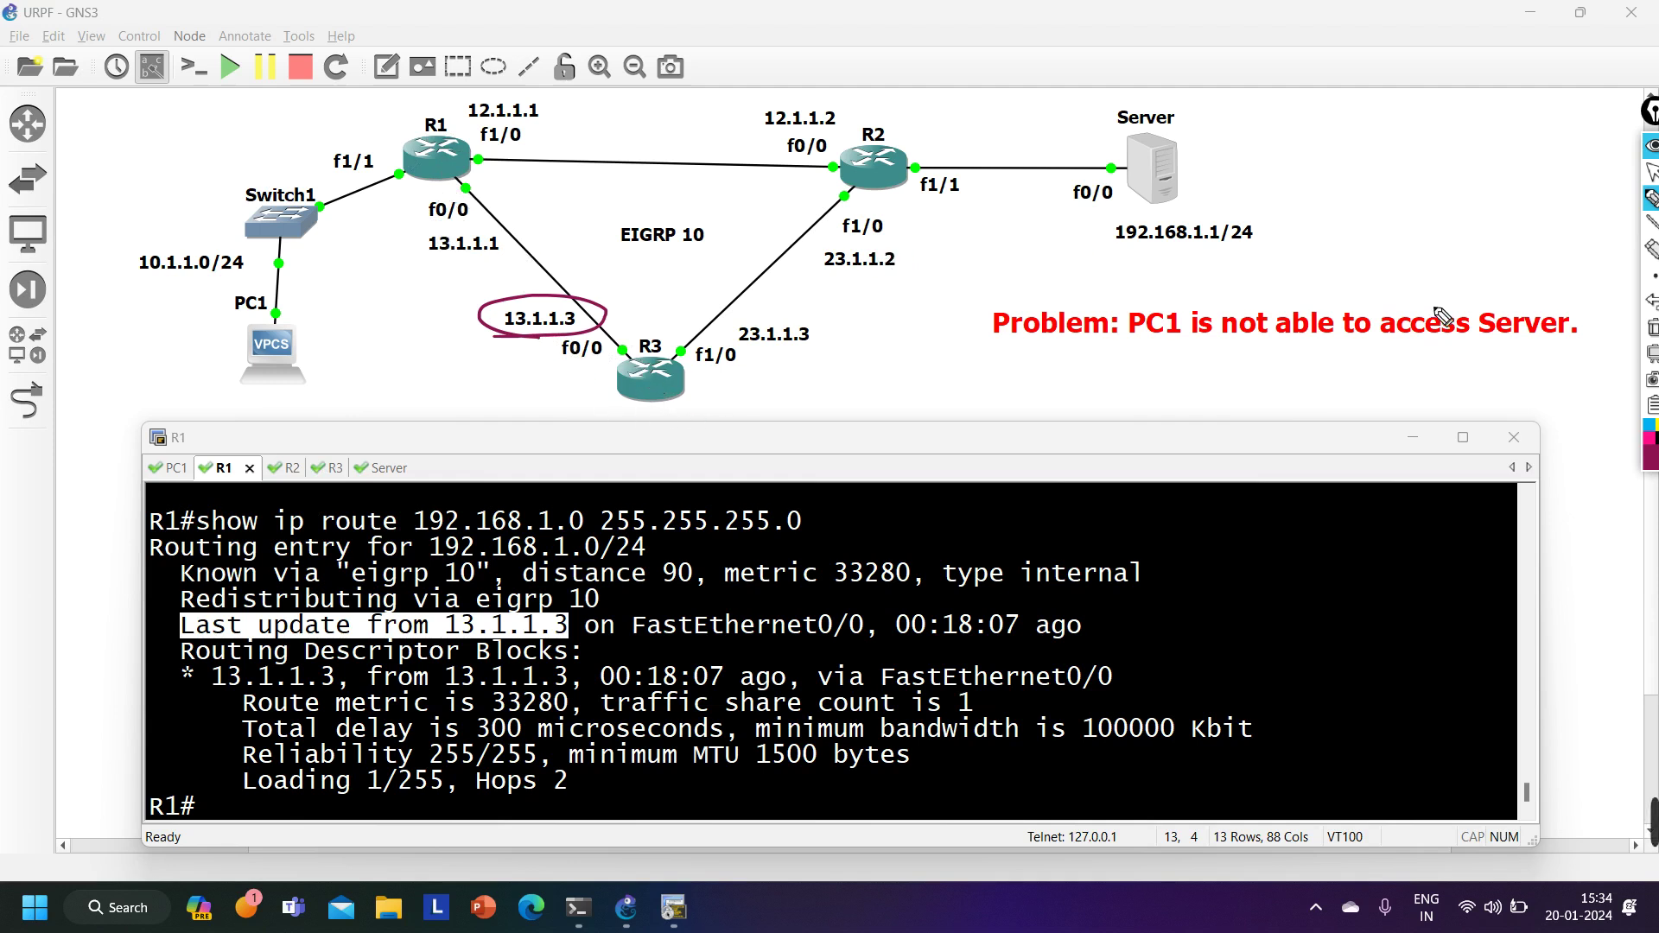
click(1651, 333)
click(1642, 164)
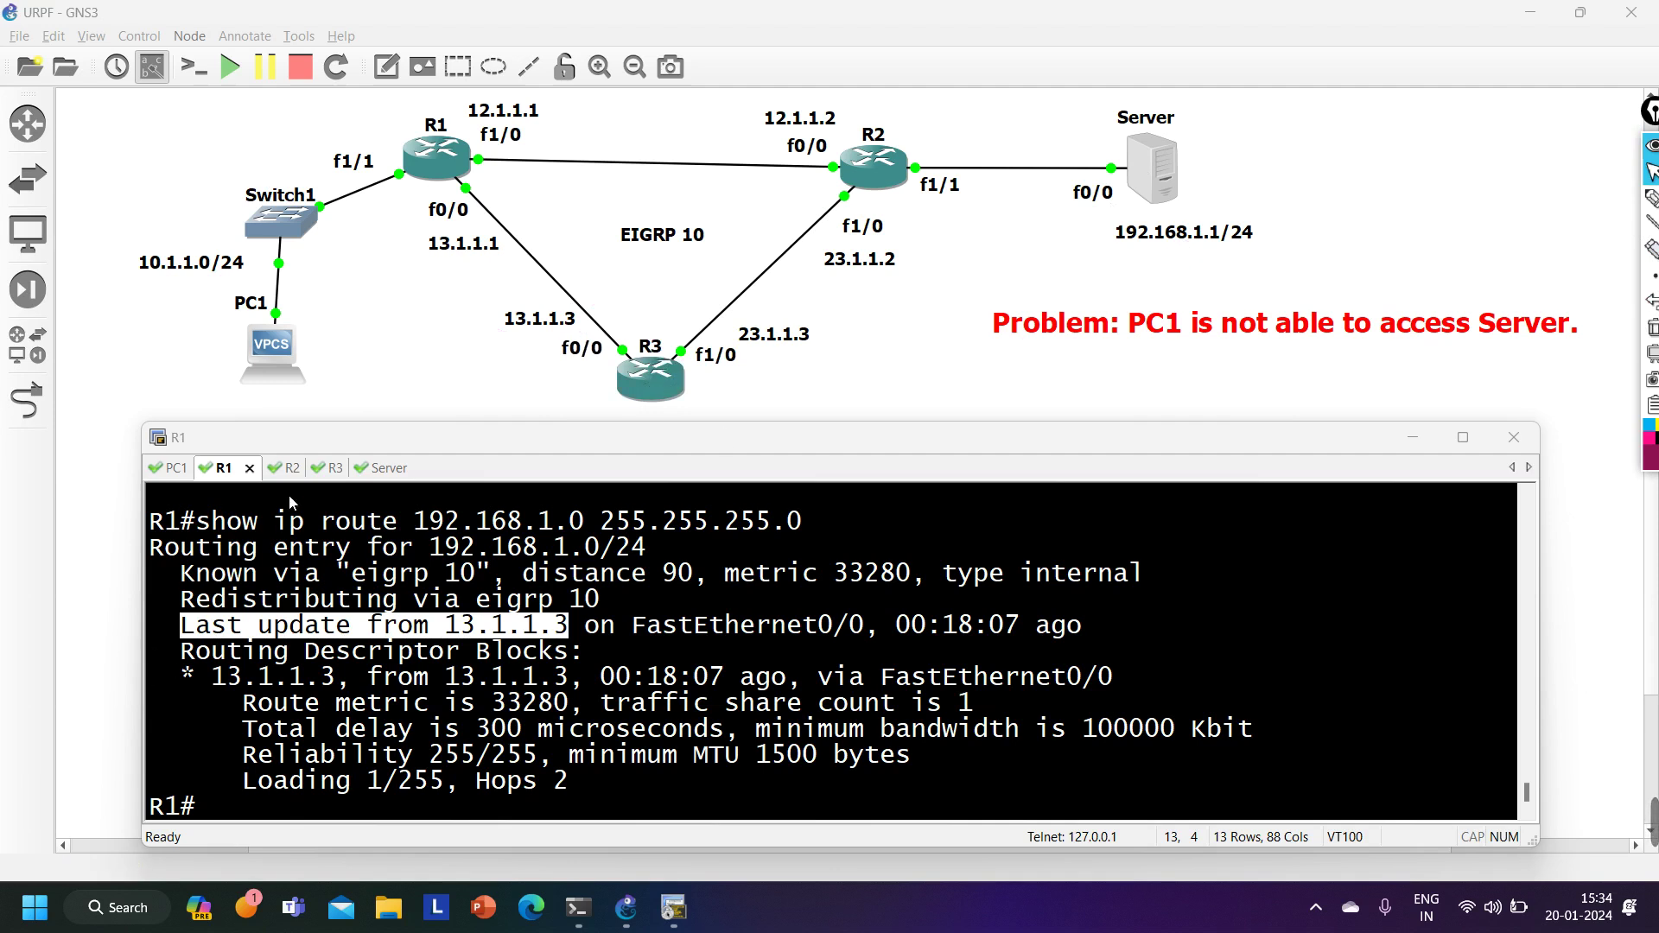
Run "show ip route 192.168.1.0 255.255.255.0" on R3 and highlight the route's EIGRP source and last-update address.
click(337, 475)
text(sh)
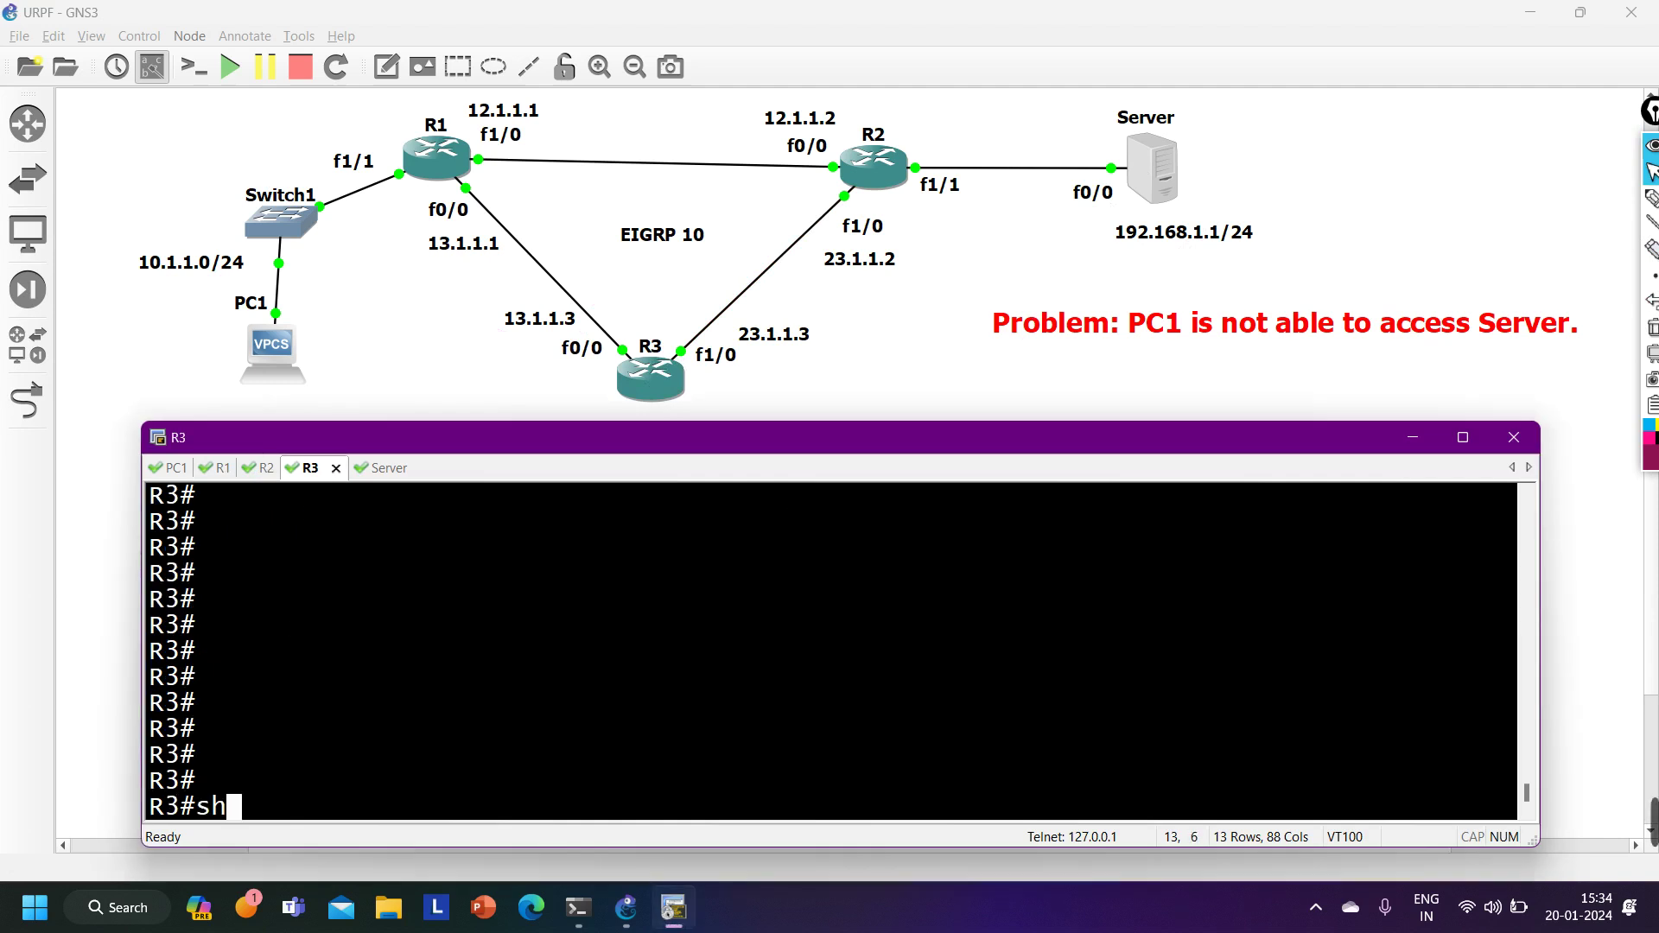
key(Tab)
text(ip ro)
key(Tab)
text(192)
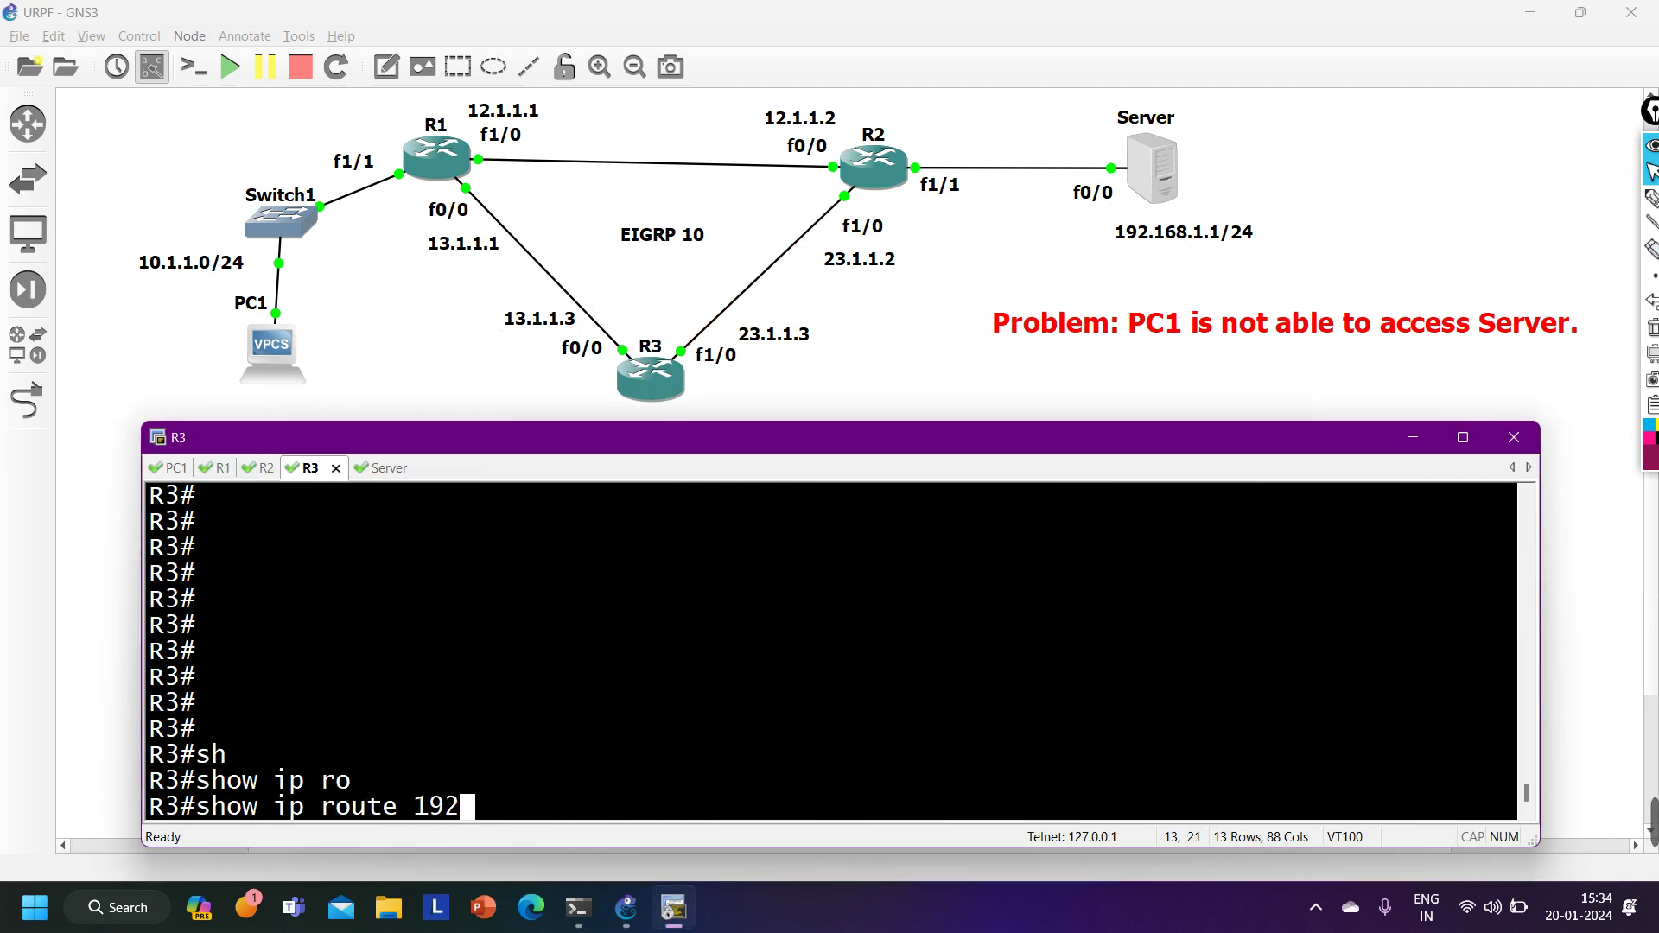
text(.168.1.0)
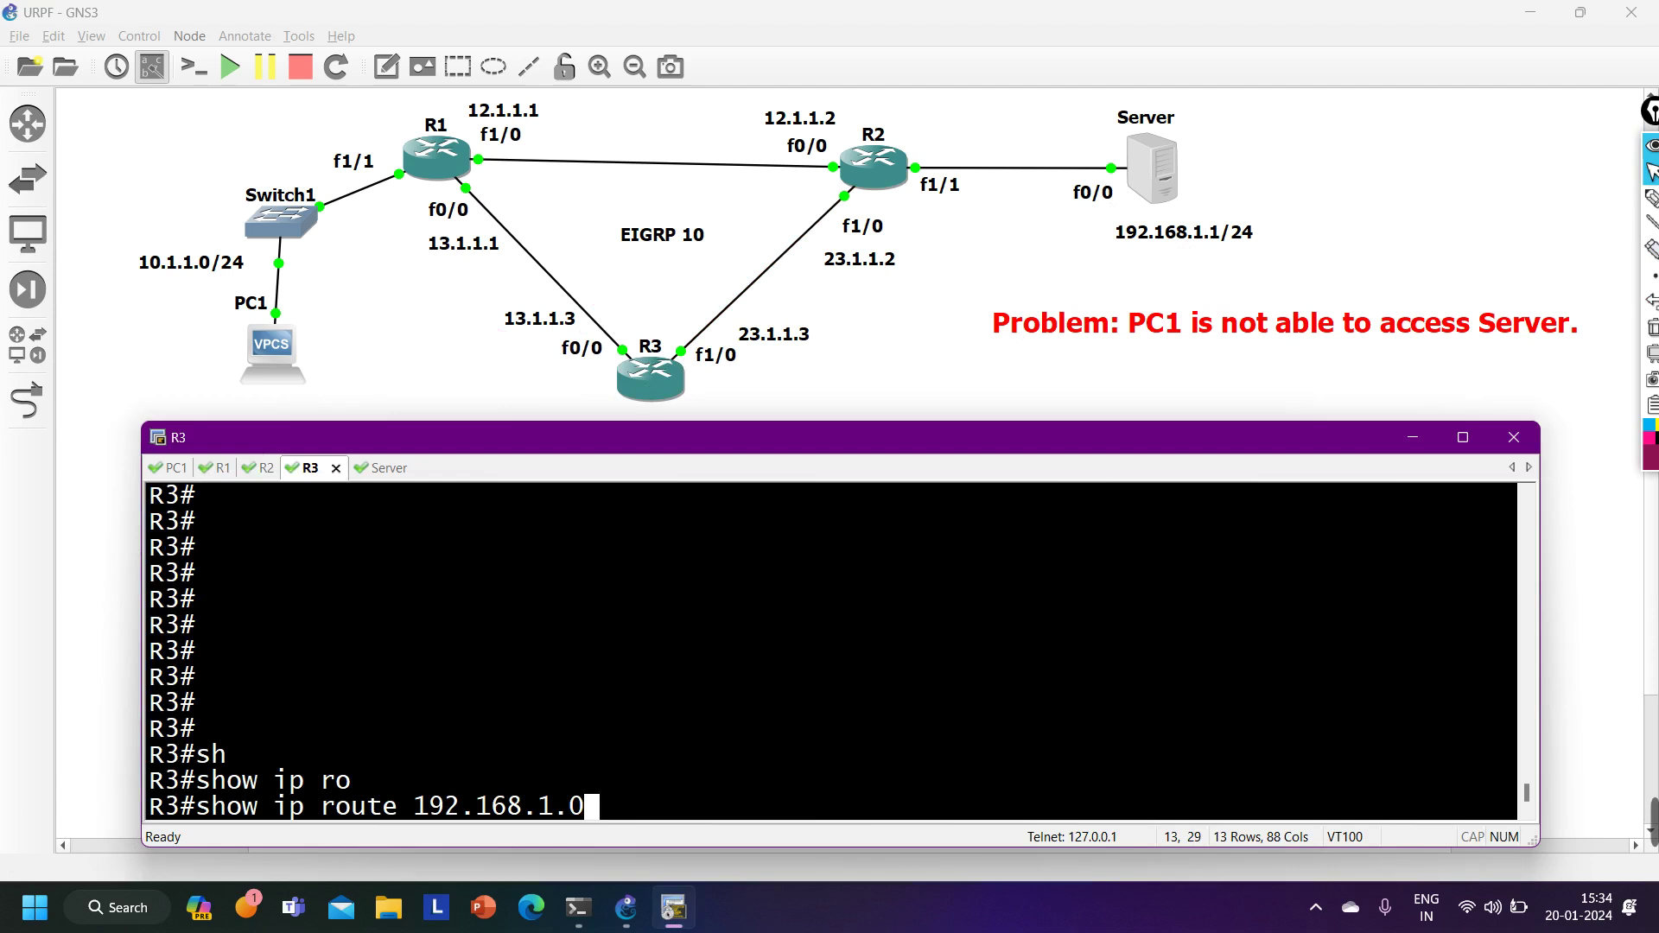
text( 255.255.255.0)
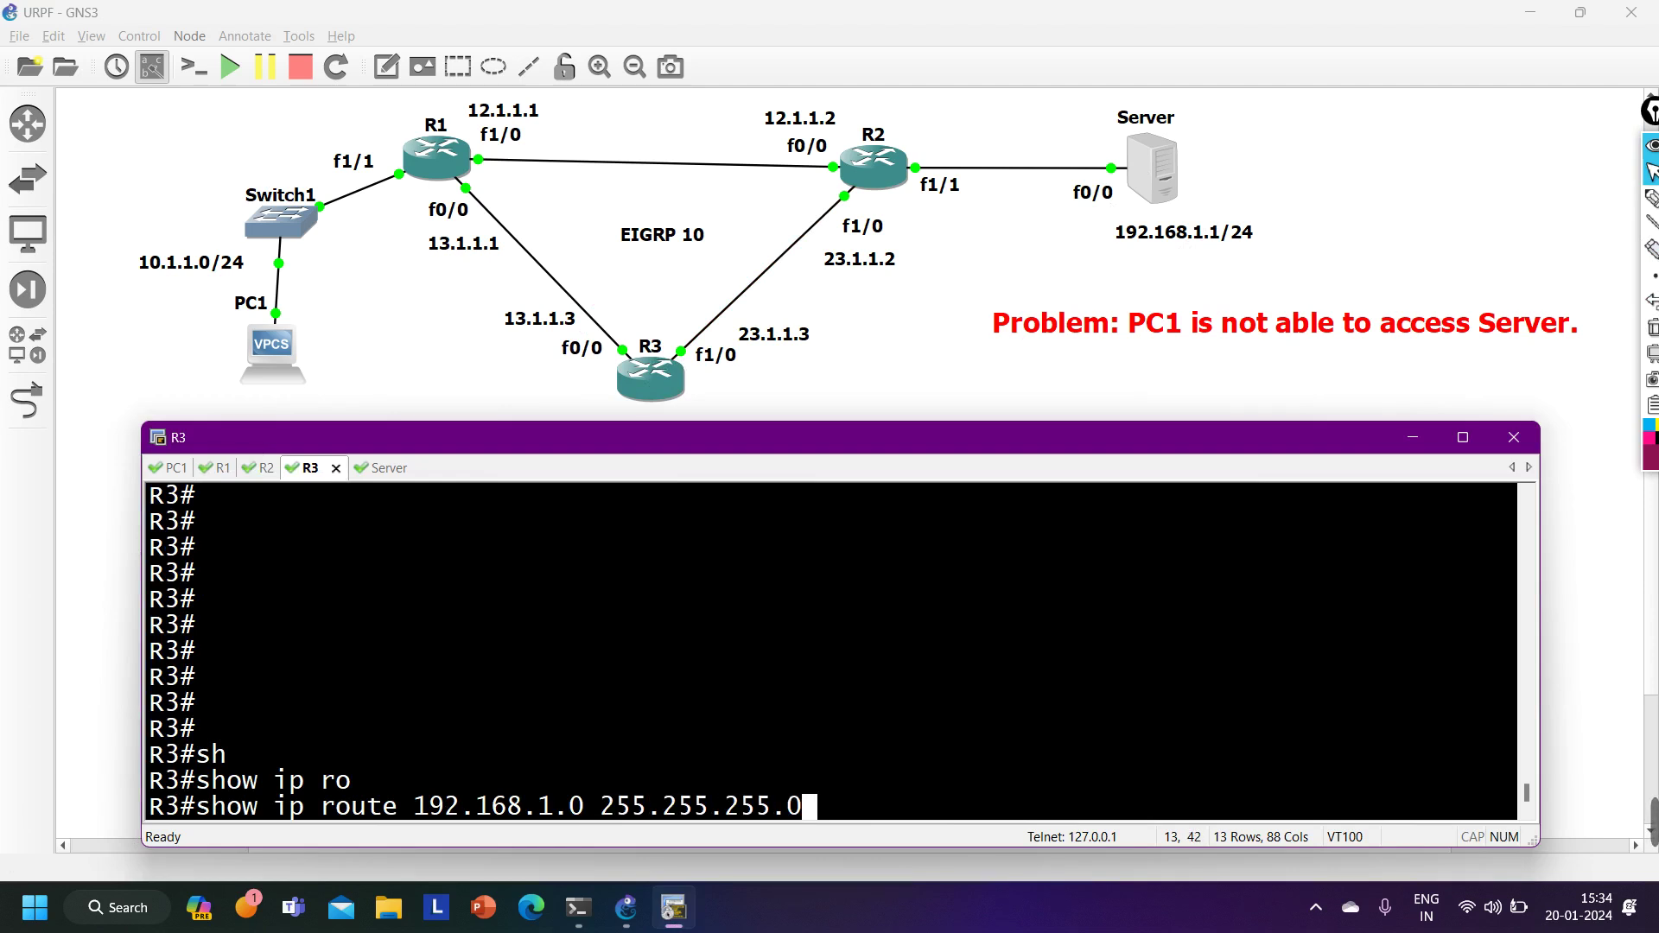
key(Return)
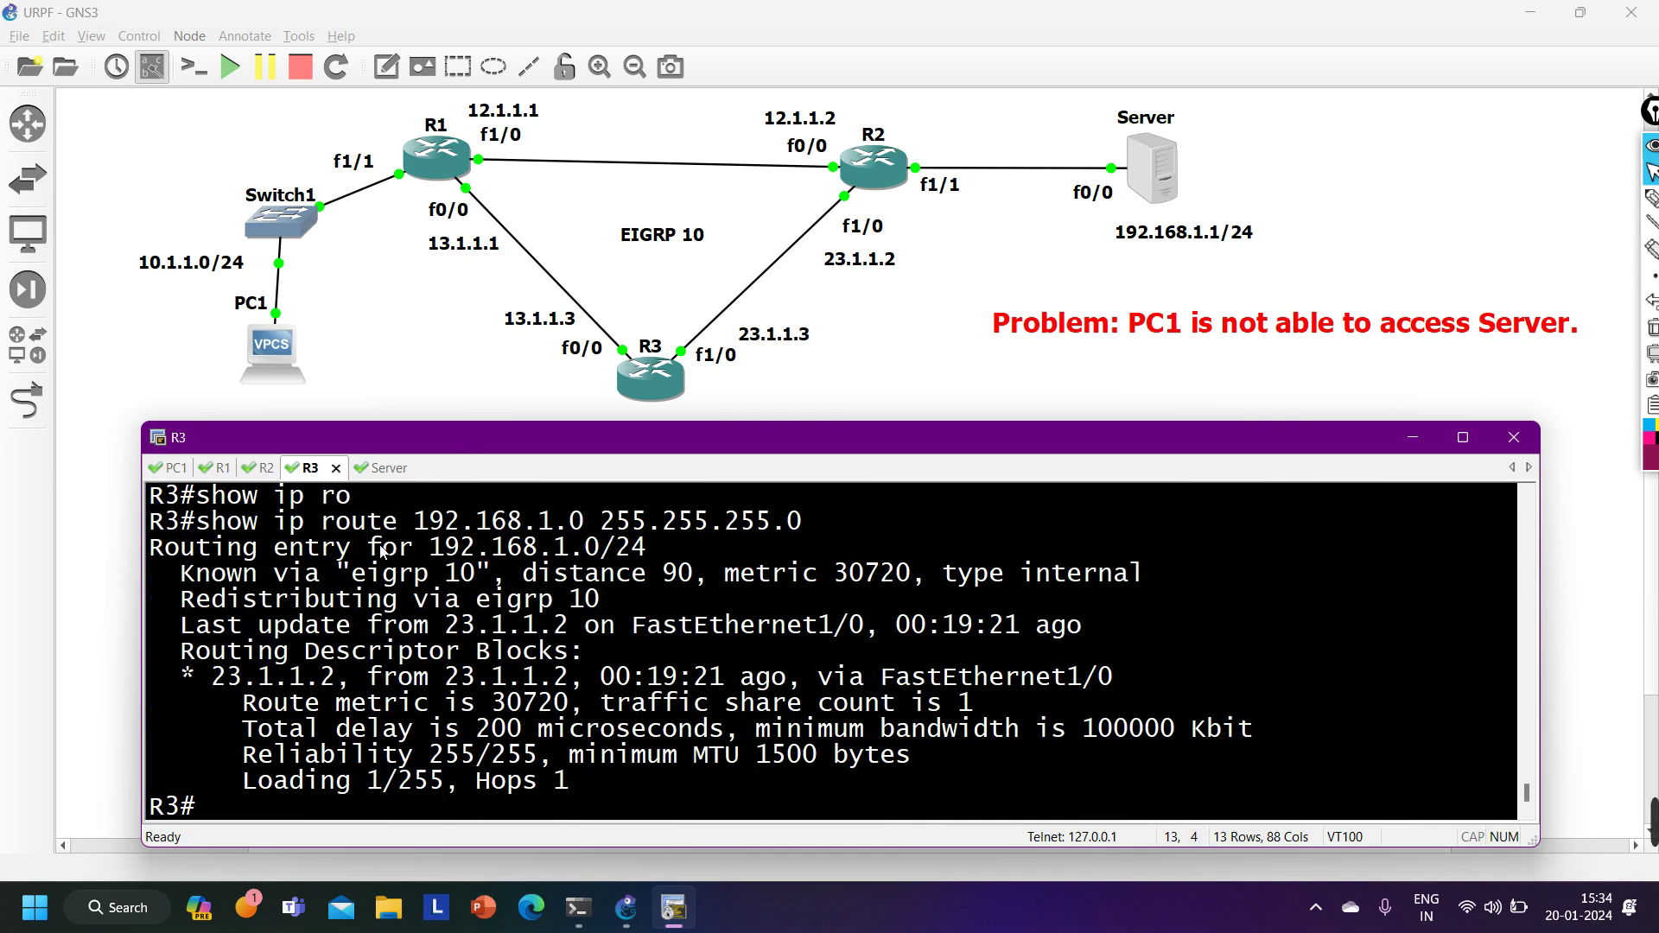
drag(183, 577, 501, 588)
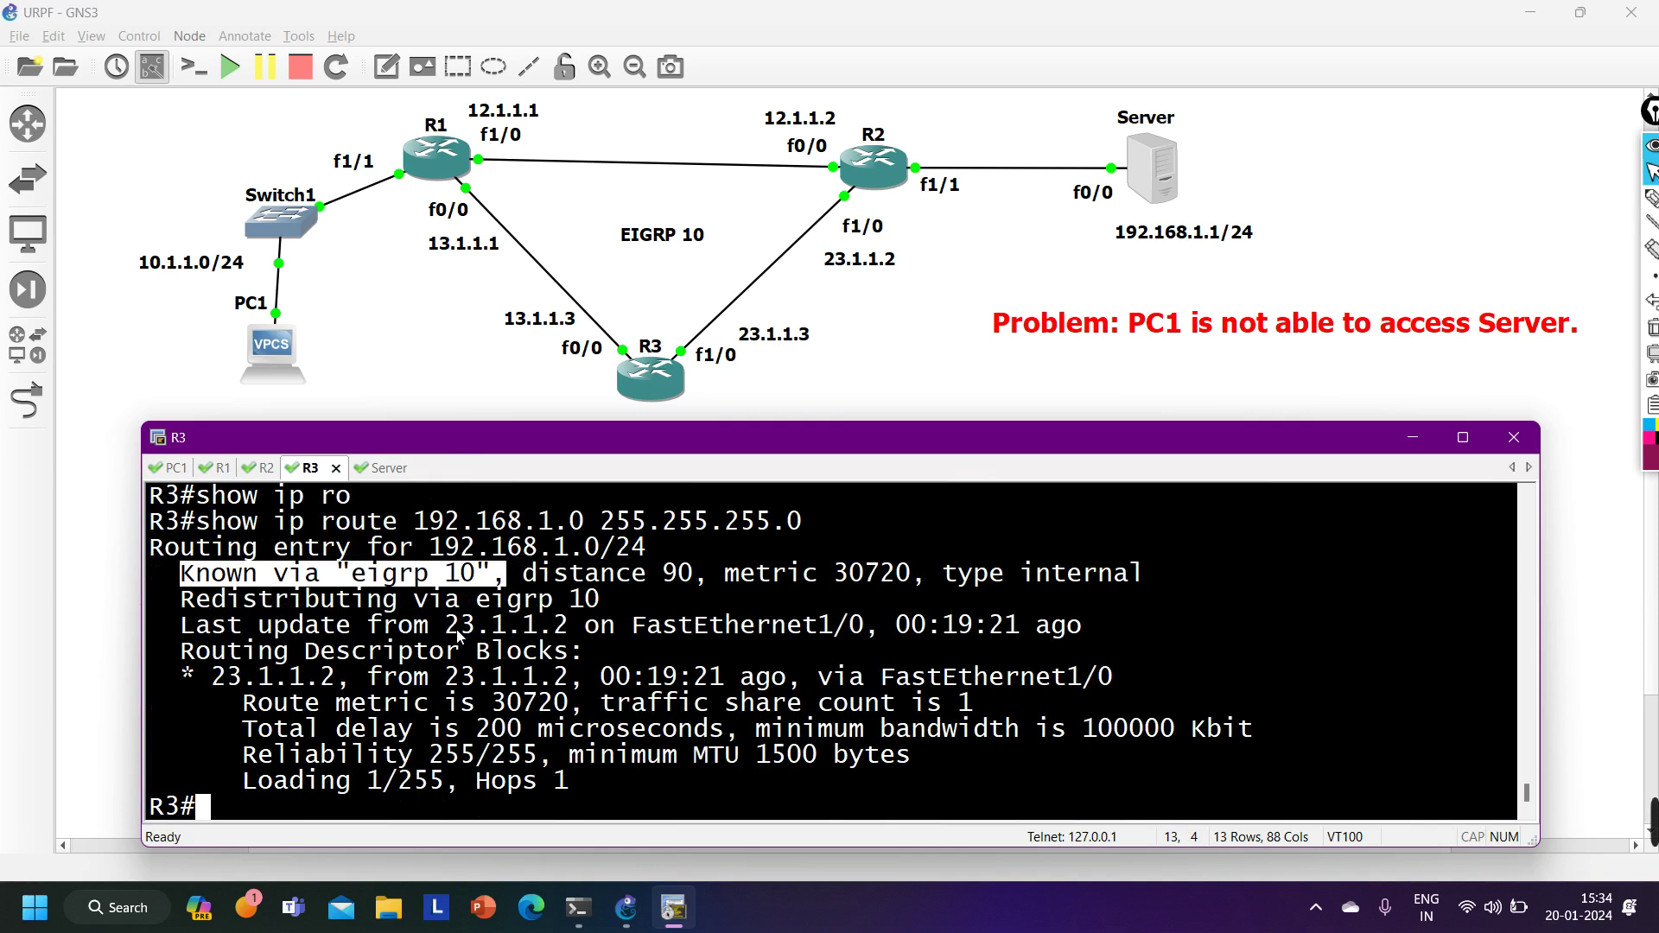
drag(430, 629, 573, 637)
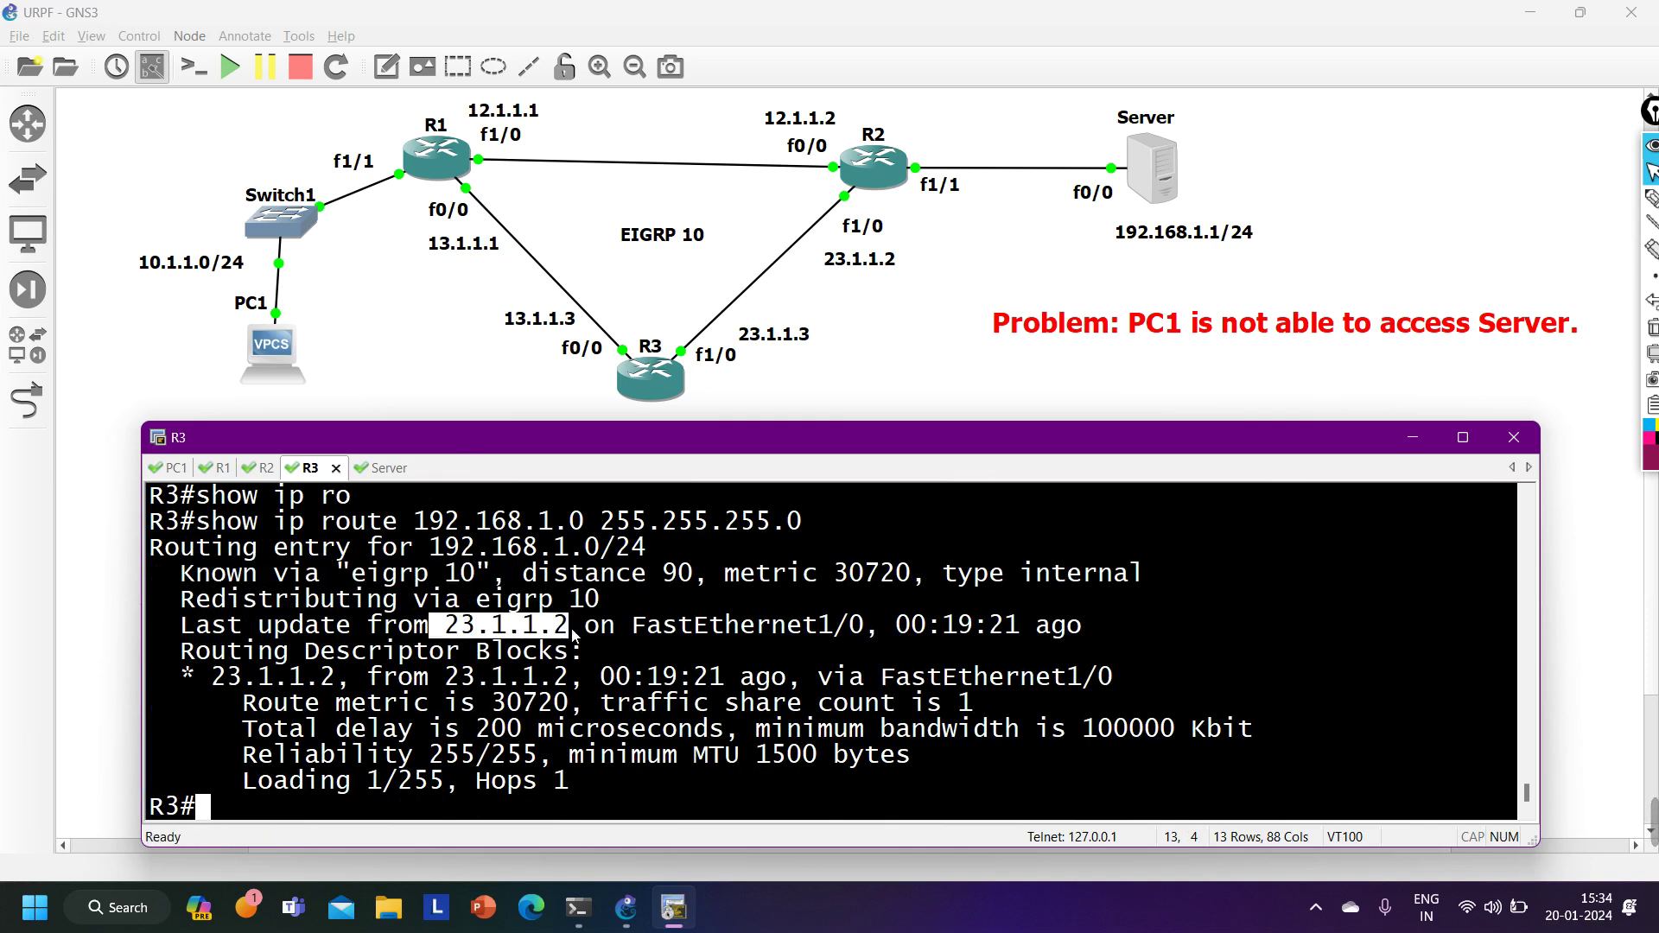
Circle 23.1.1.2 at R2, draw an arrow from R3 to R2 with the pen, and clear the annotations.
click(1651, 198)
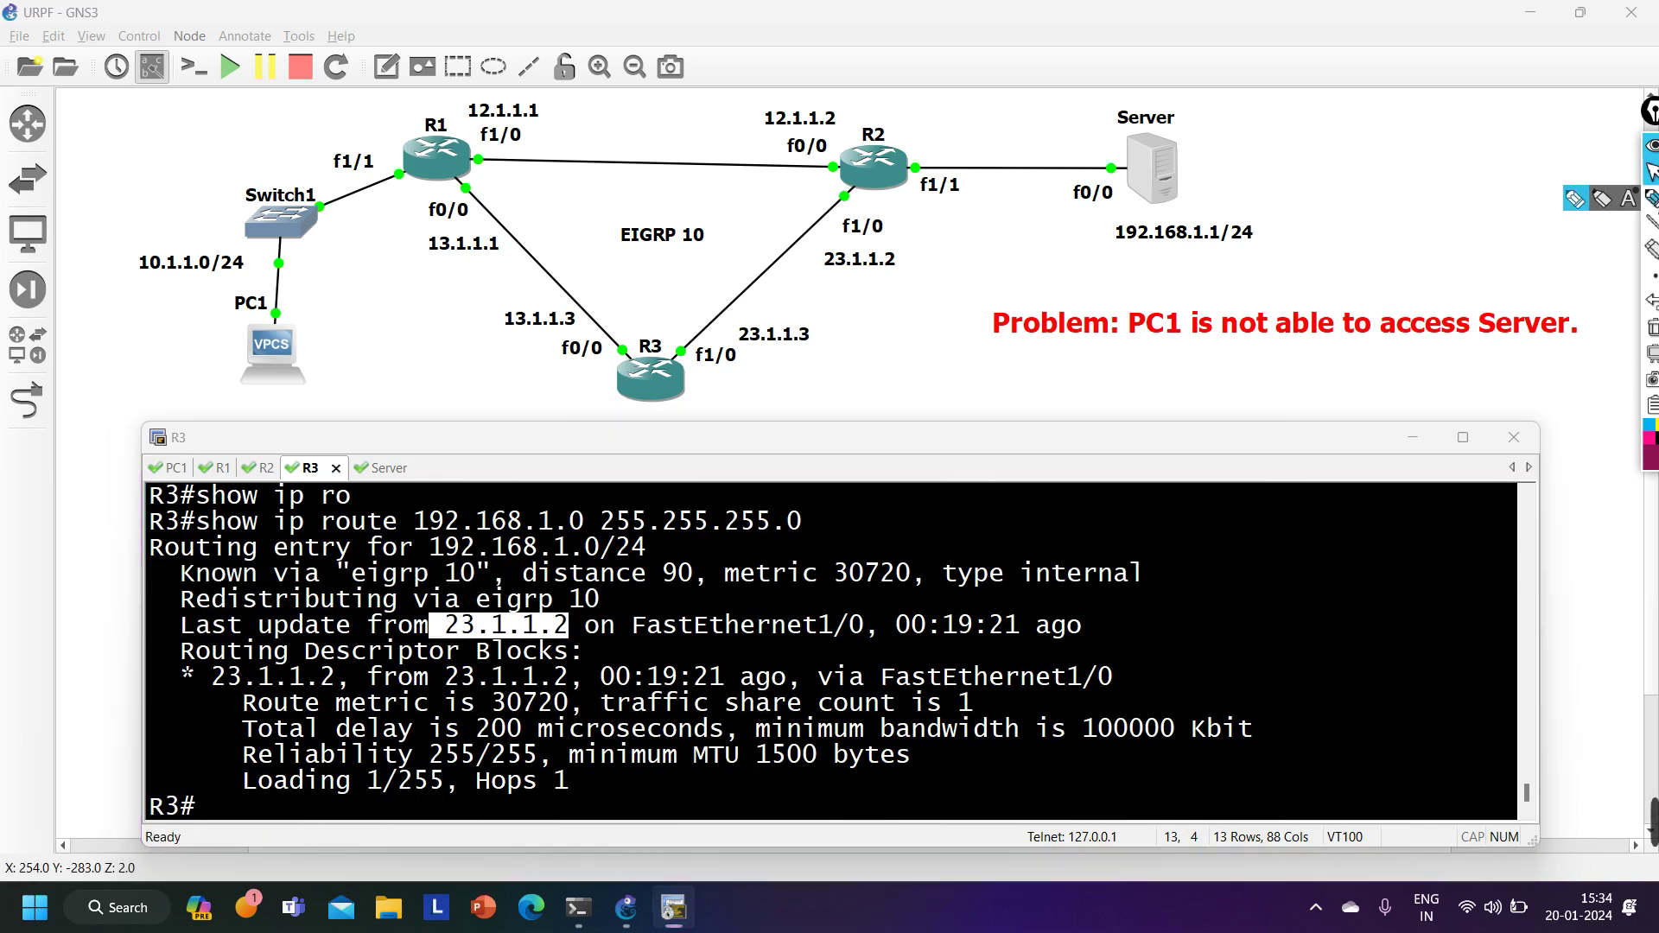
mouse_move(875, 245)
mouse_down()
mouse_move(791, 258)
mouse_move(913, 283)
mouse_move(873, 247)
mouse_up()
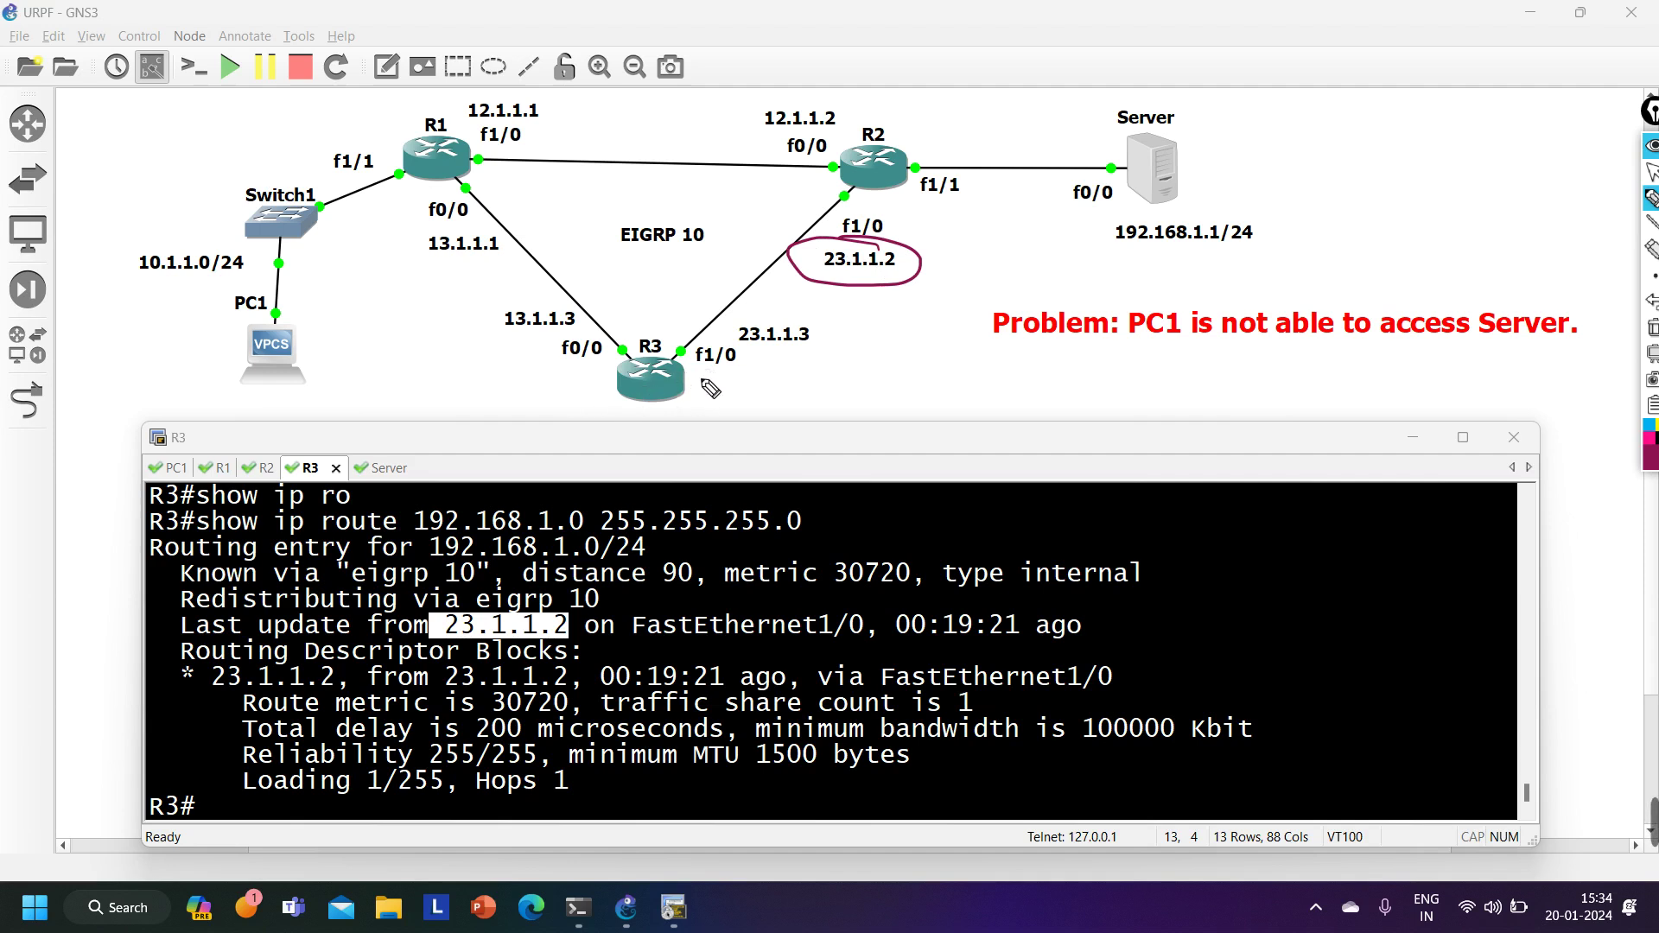
mouse_move(702, 382)
mouse_down()
mouse_move(739, 385)
mouse_move(867, 335)
mouse_move(908, 212)
mouse_move(887, 231)
mouse_move(915, 252)
mouse_up()
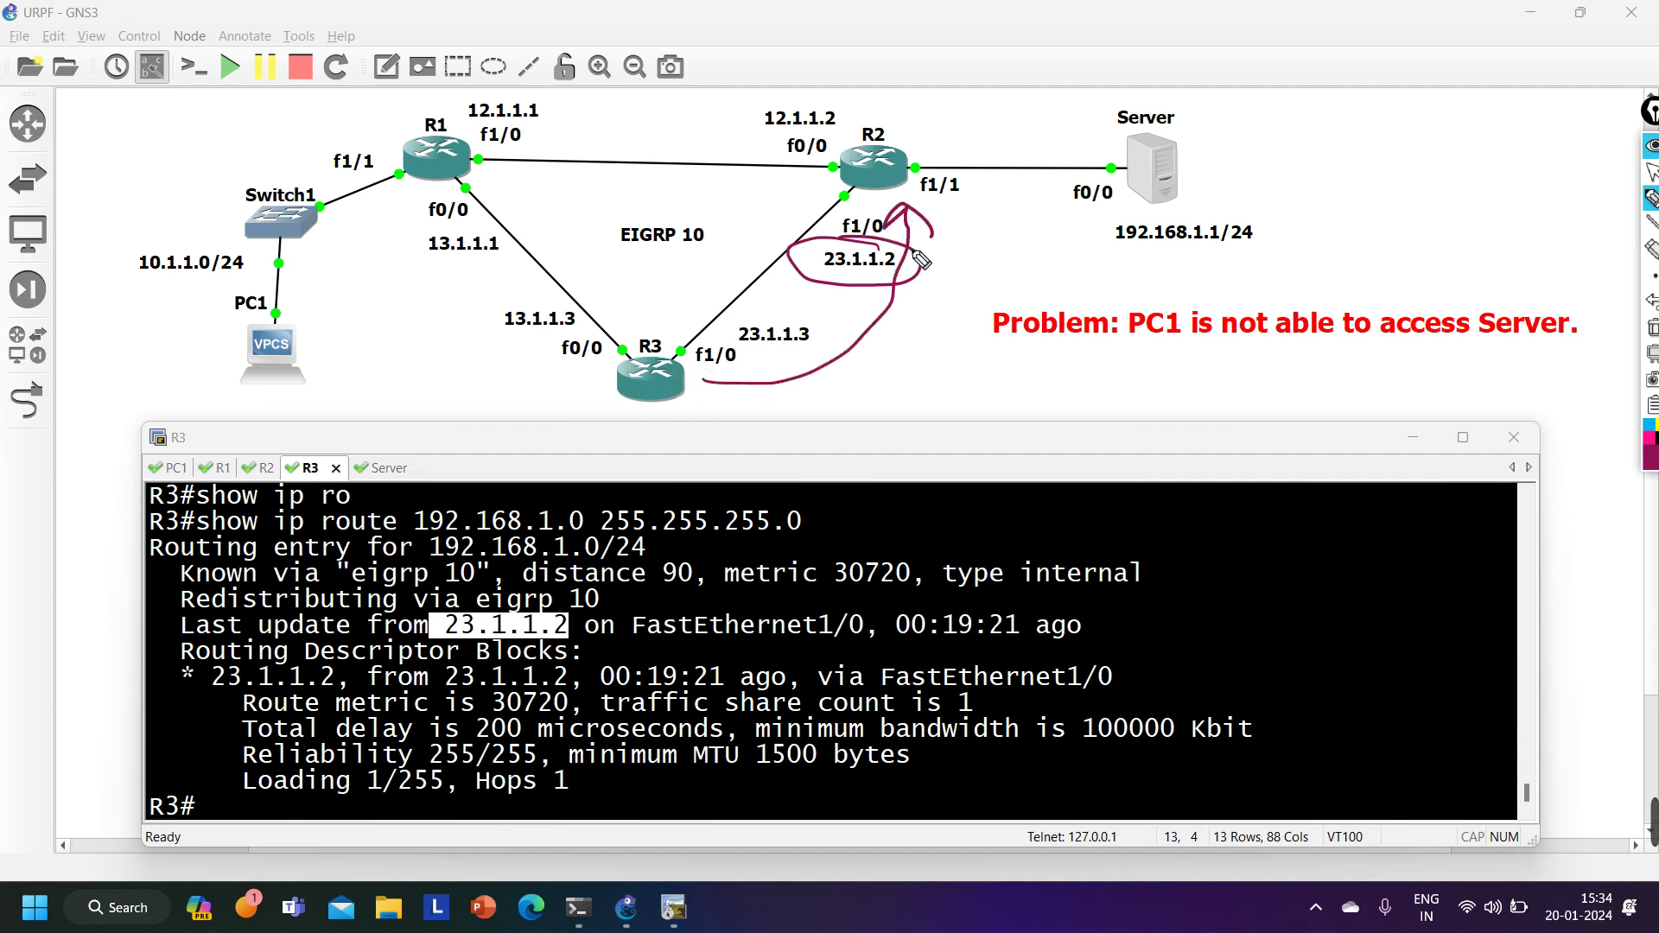
click(1652, 327)
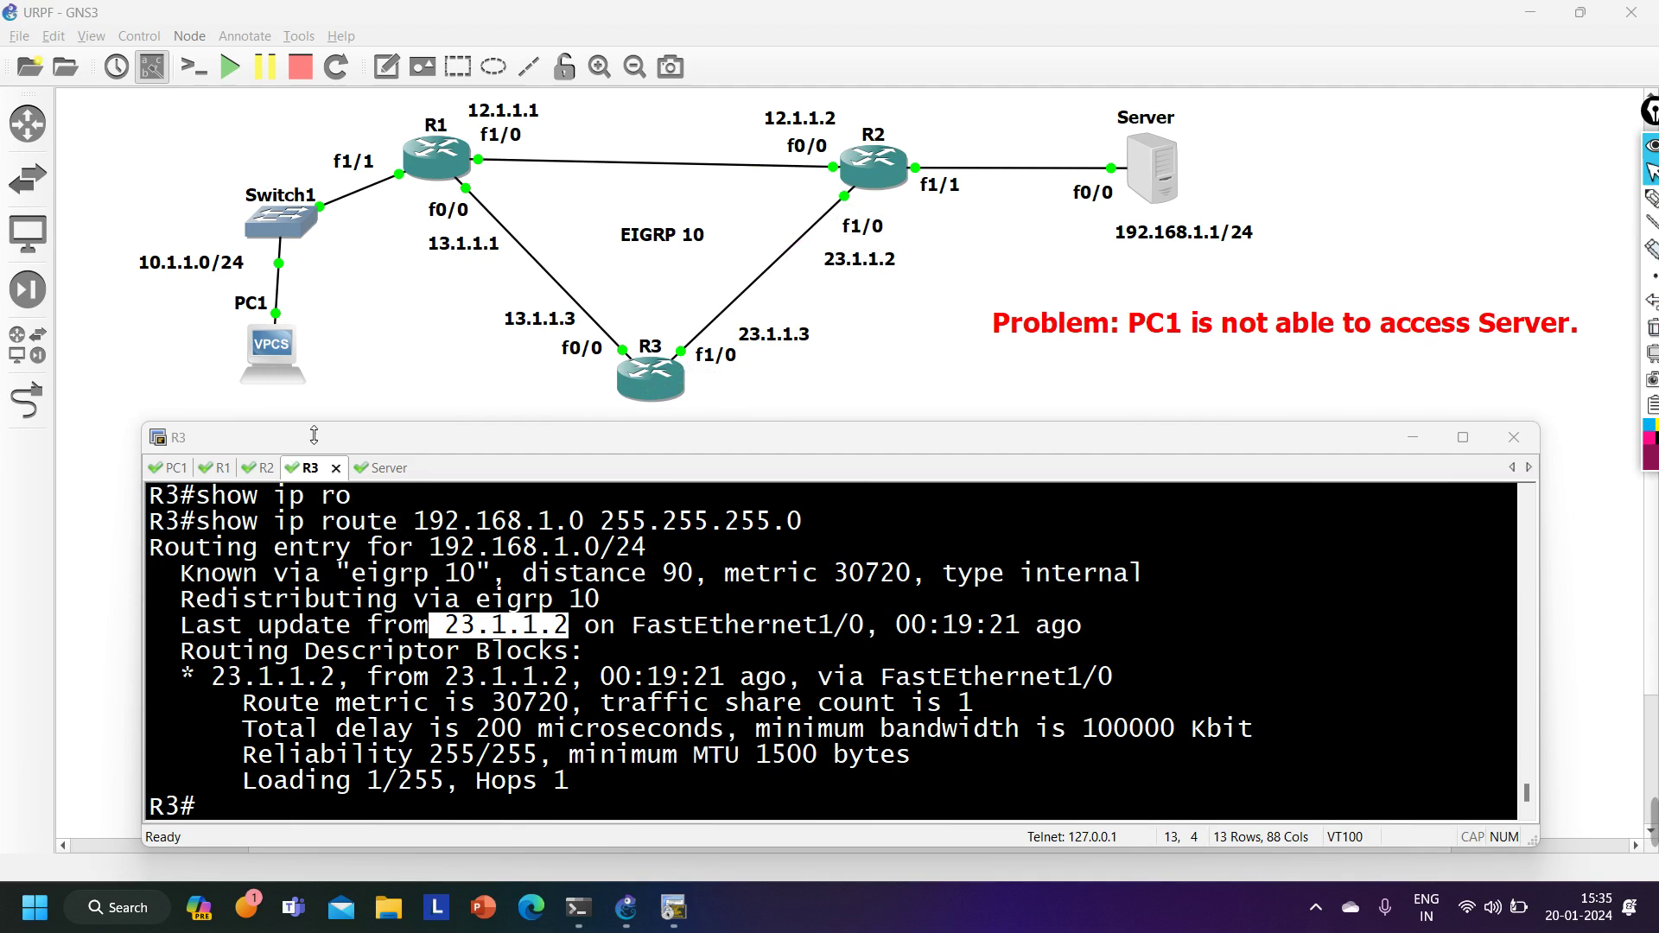
Run "show ip route" on R2 and highlight the connected and local 192.168.1.x entries on FastEthernet1/1.
click(263, 470)
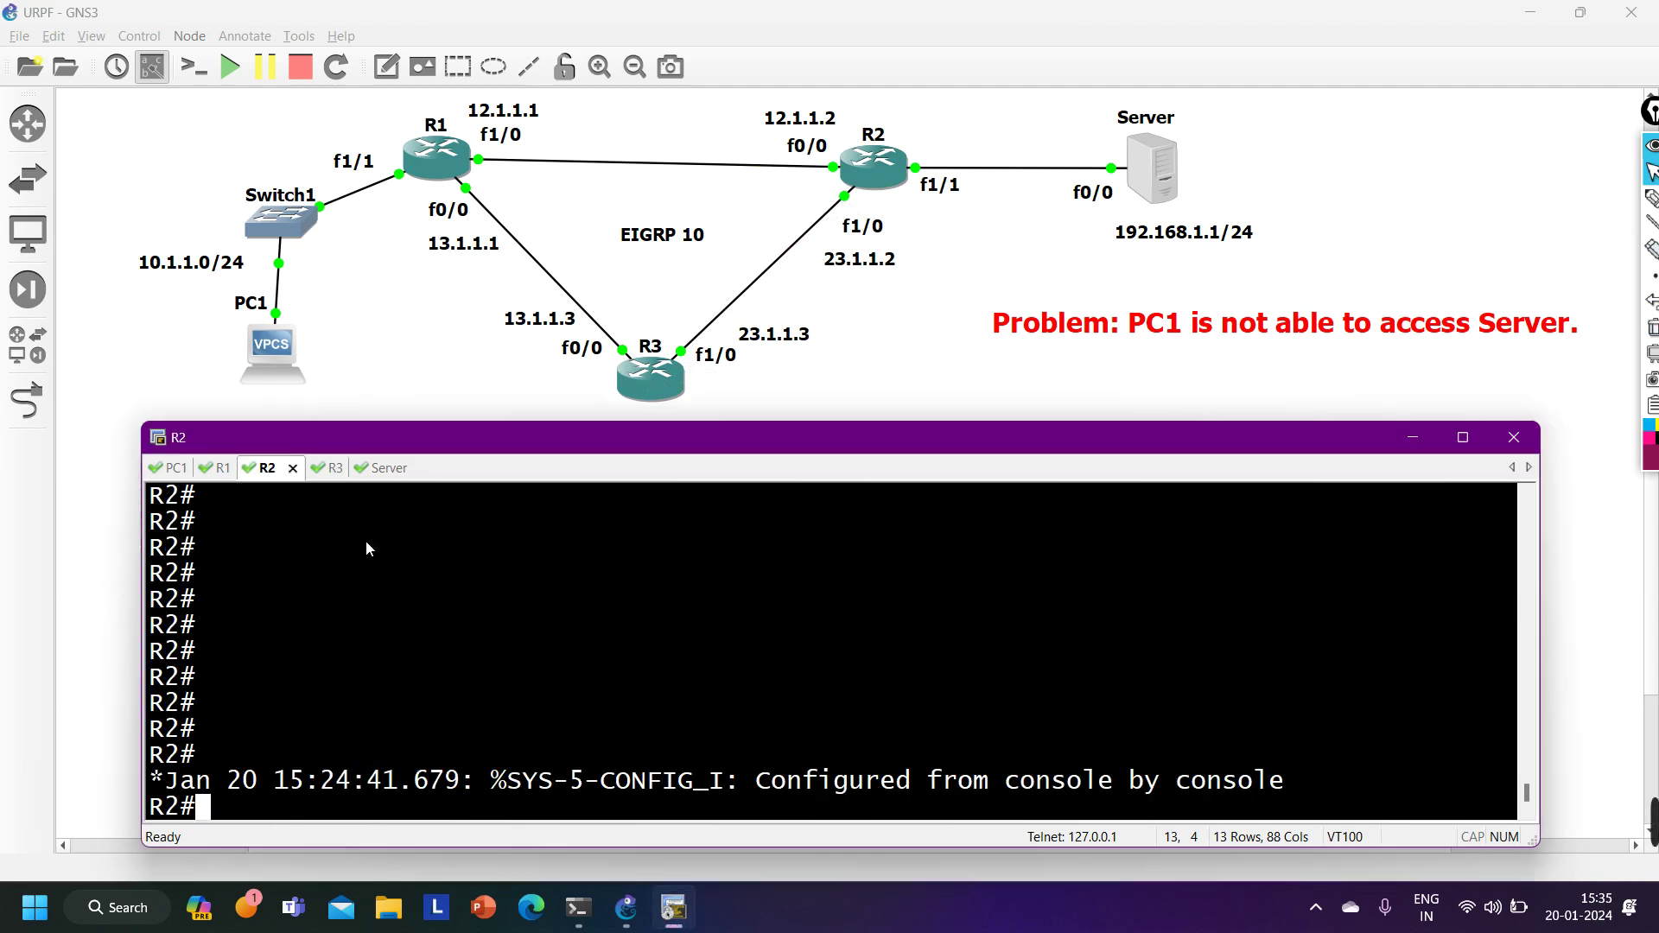
key(Return)
key(Return)
key(Return)
text(sh)
key(Tab)
text(ip ro)
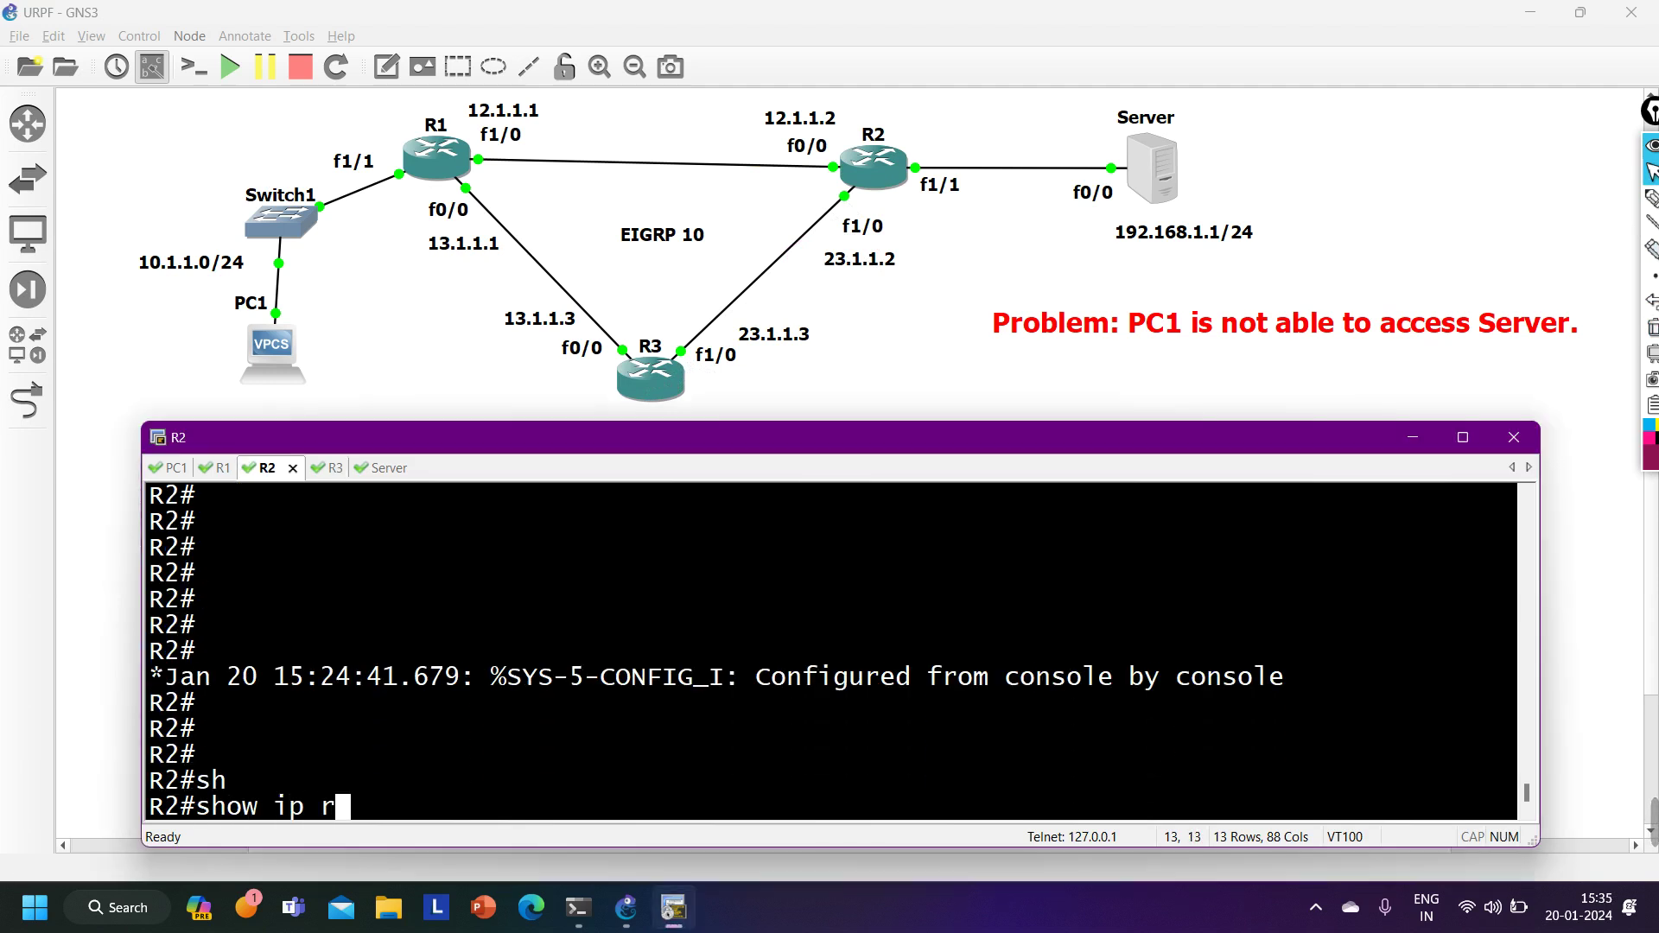
key(Tab)
key(Return)
key(Return)
key(Return)
key(Return)
key(Return)
key(Return)
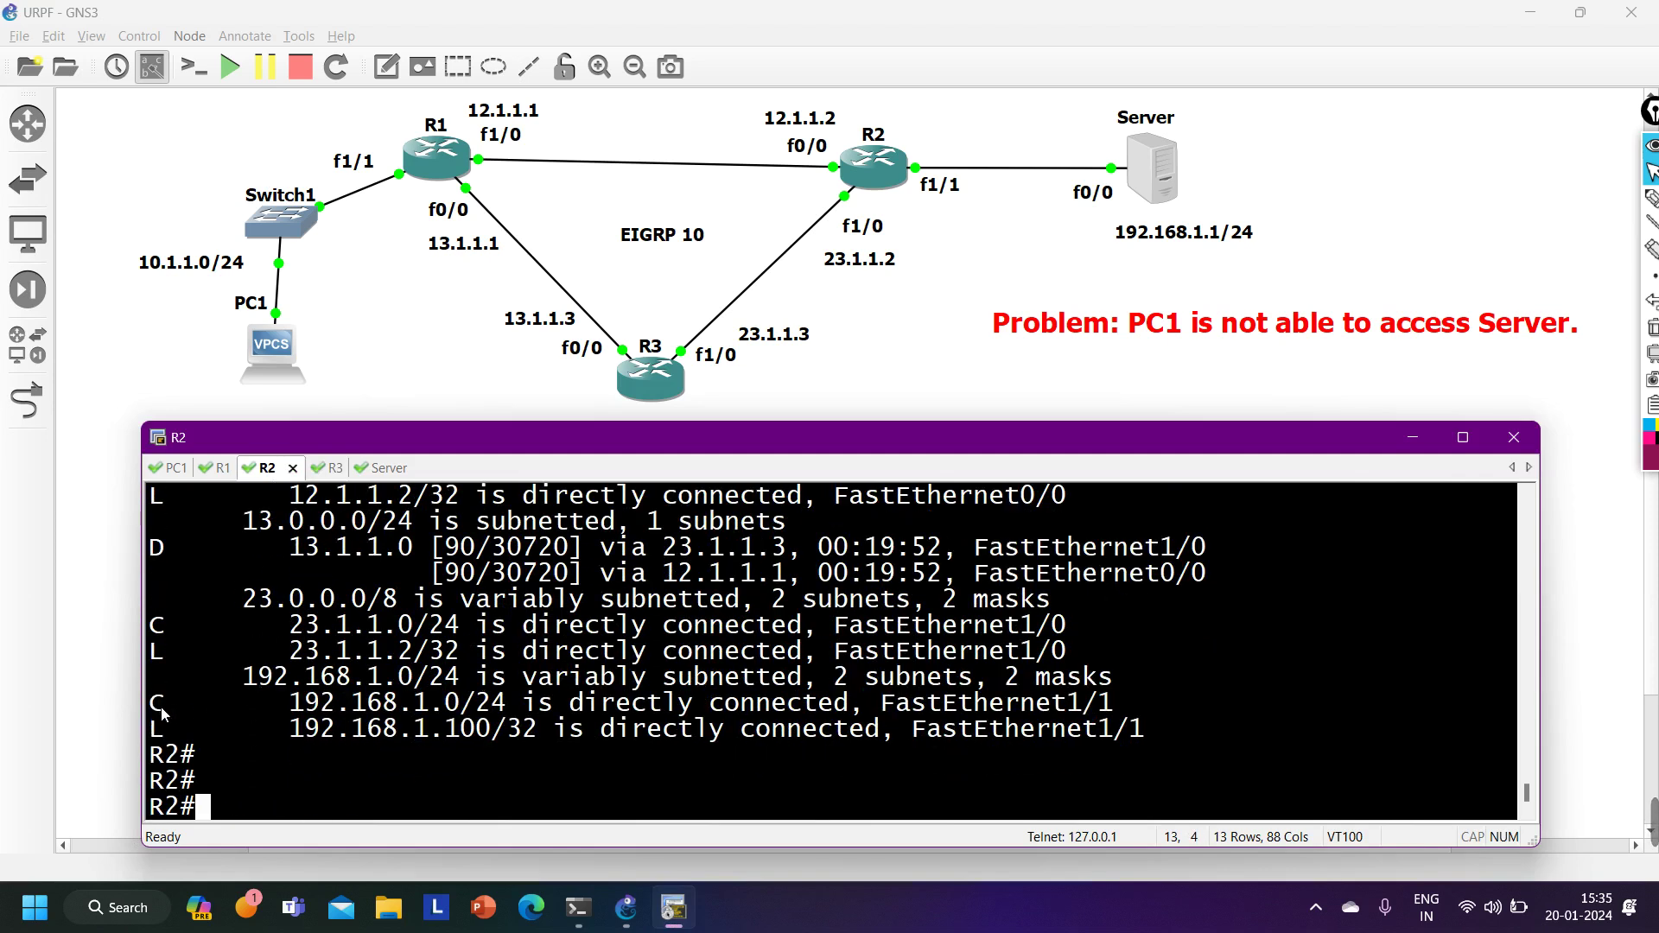
mouse_move(152, 702)
mouse_down()
mouse_move(463, 742)
mouse_move(1170, 758)
mouse_move(1149, 735)
mouse_move(173, 678)
mouse_move(152, 704)
mouse_up()
Ping the server at 192.168.1.1 from R2.
text(ping)
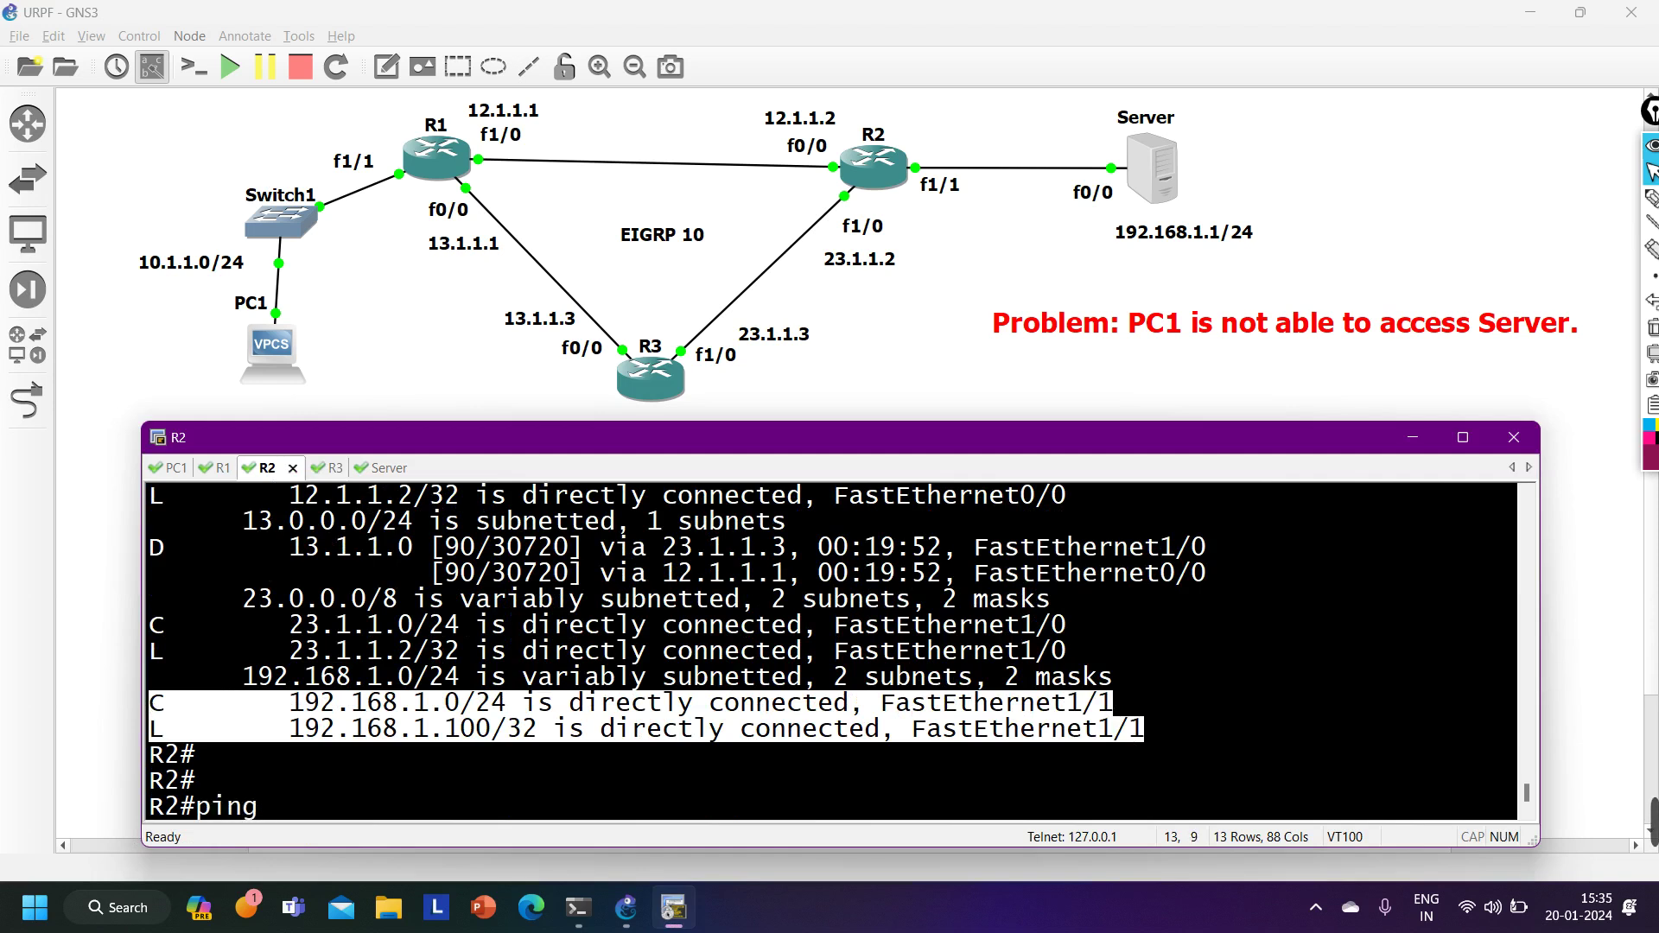
text( 192.168)
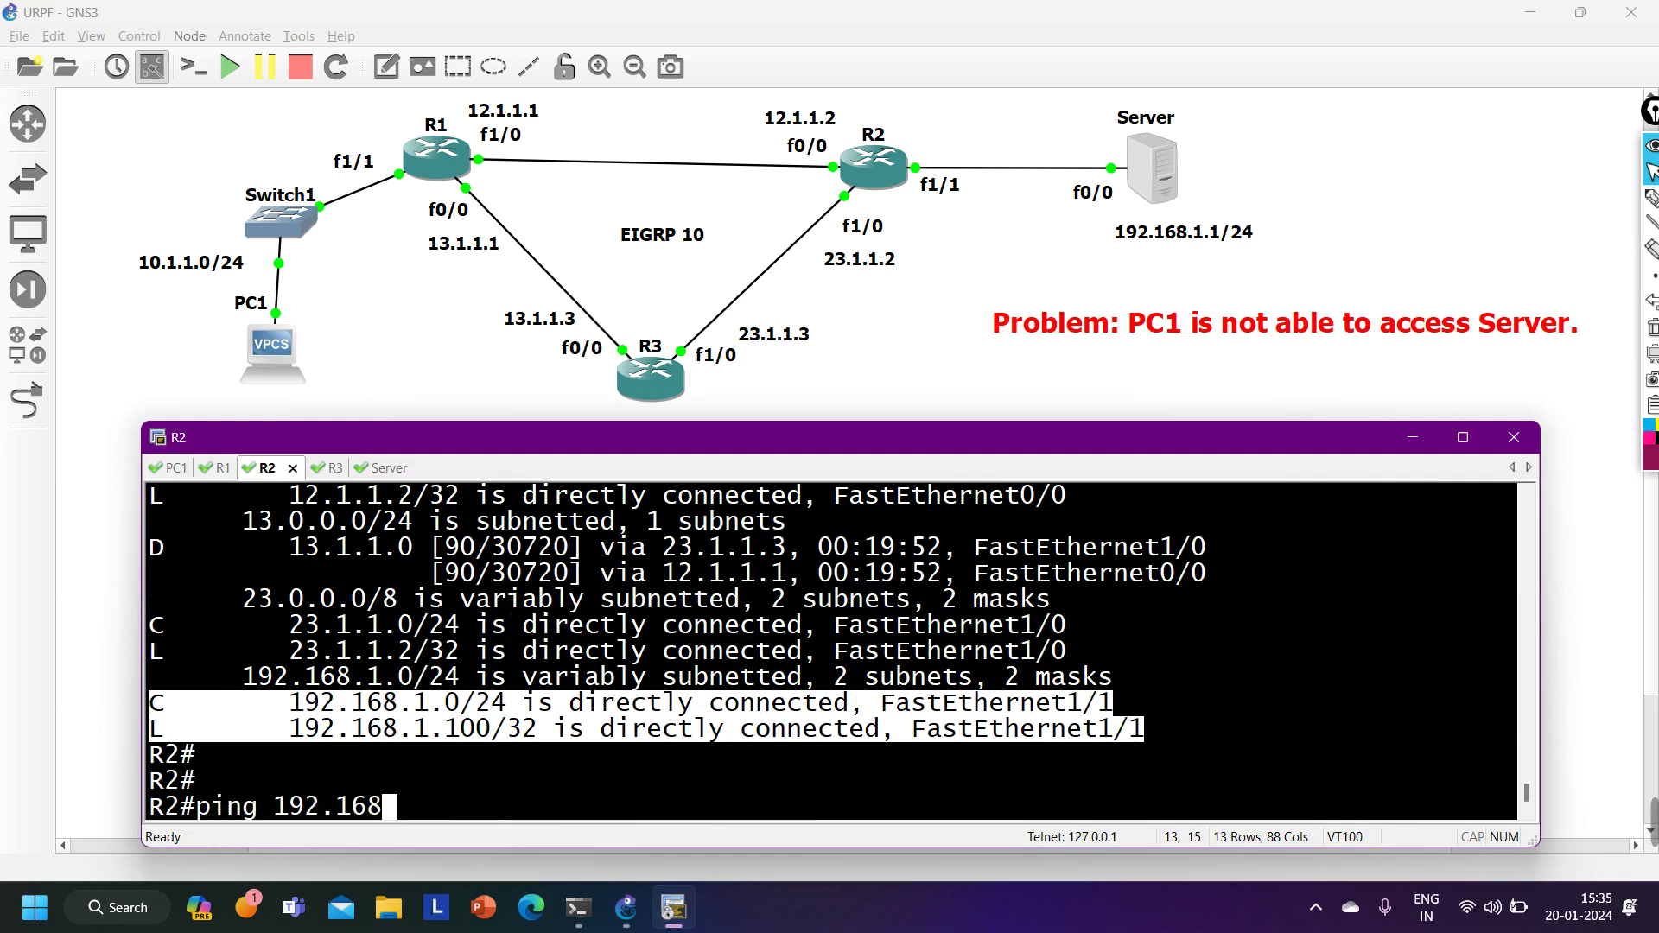
text(.1.1)
key(Return)
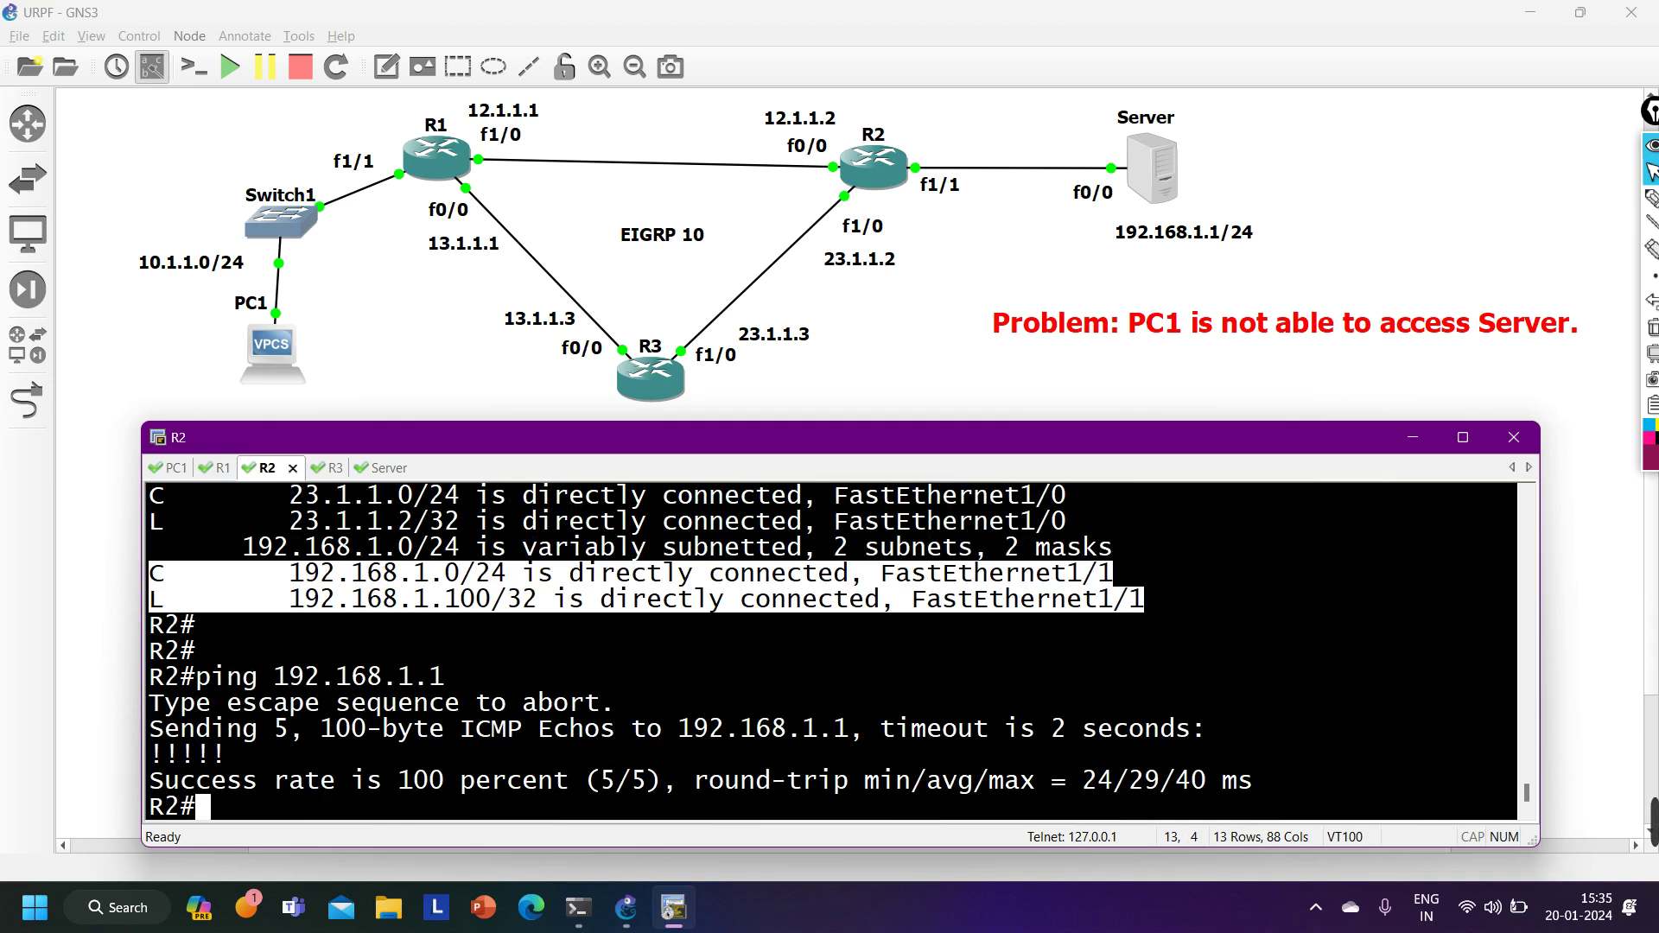
Ping the server at 192.168.1.1 from R3.
key(Return)
key(Return)
key(Return)
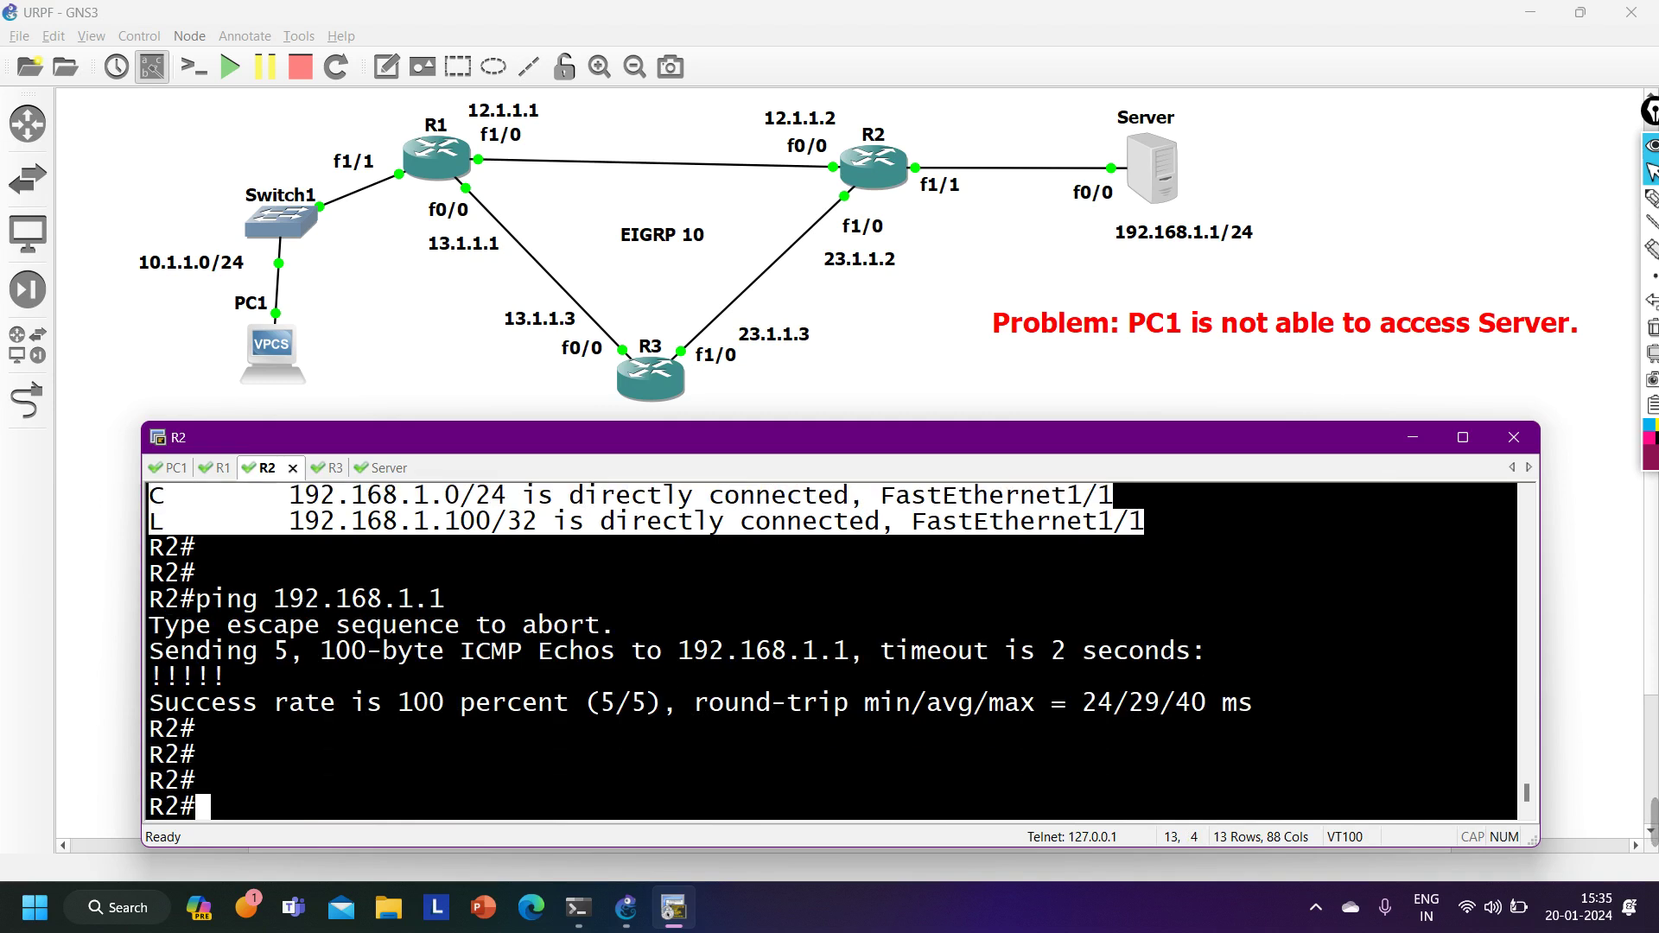
click(331, 471)
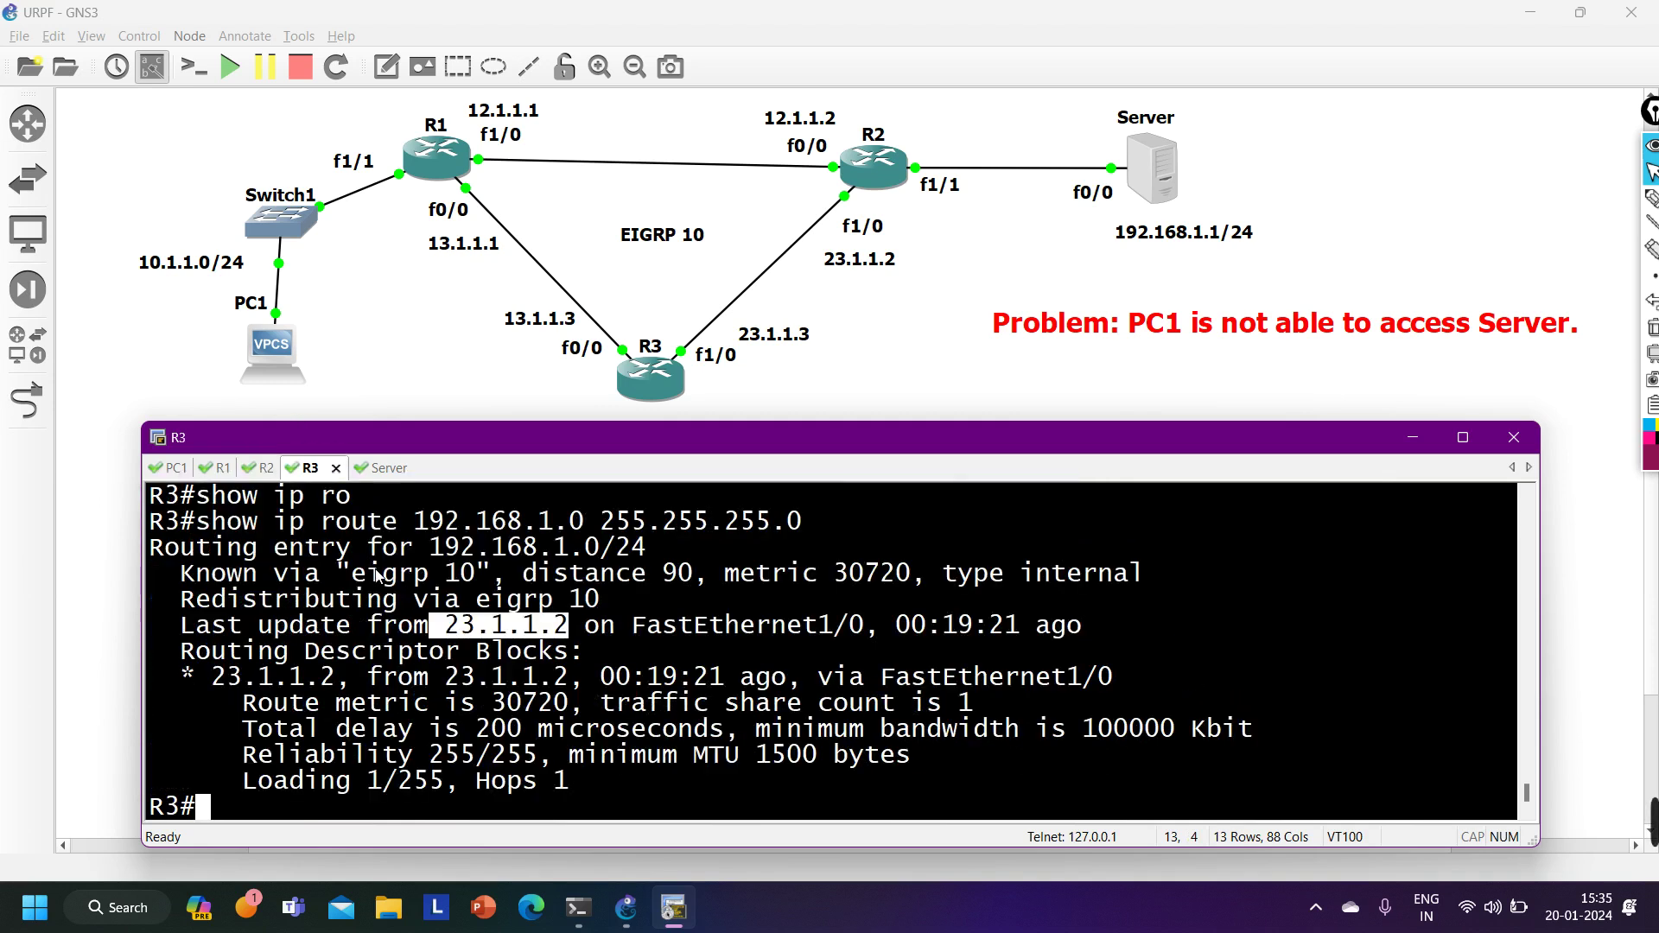
text(ping 1)
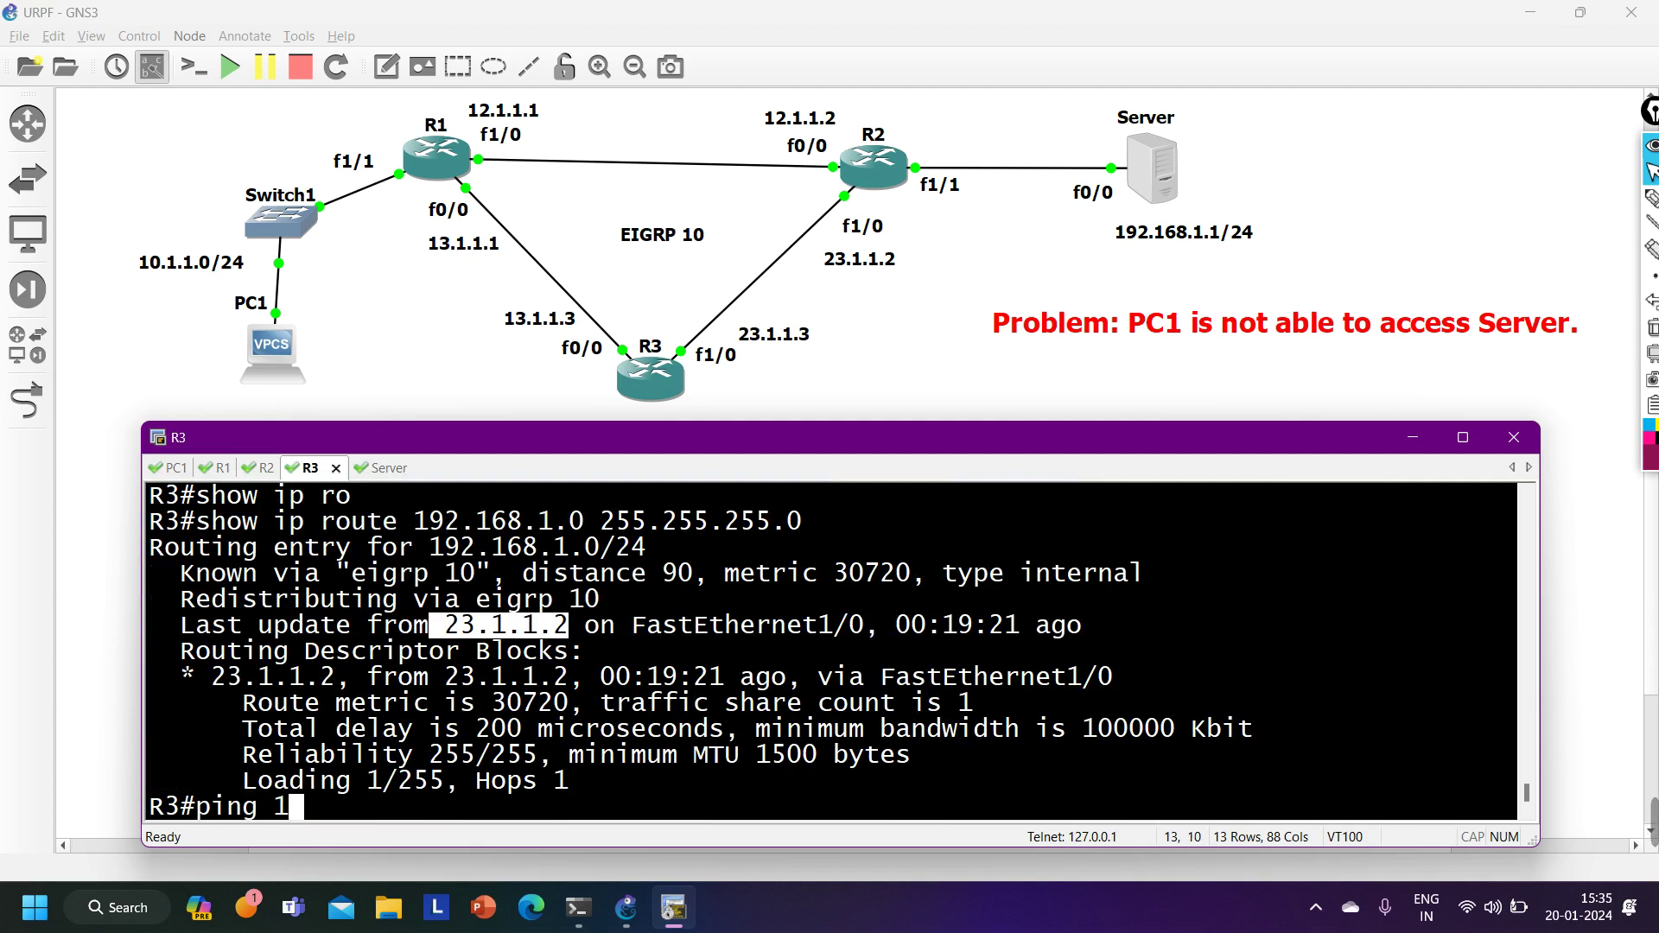
text(92.168.1.)
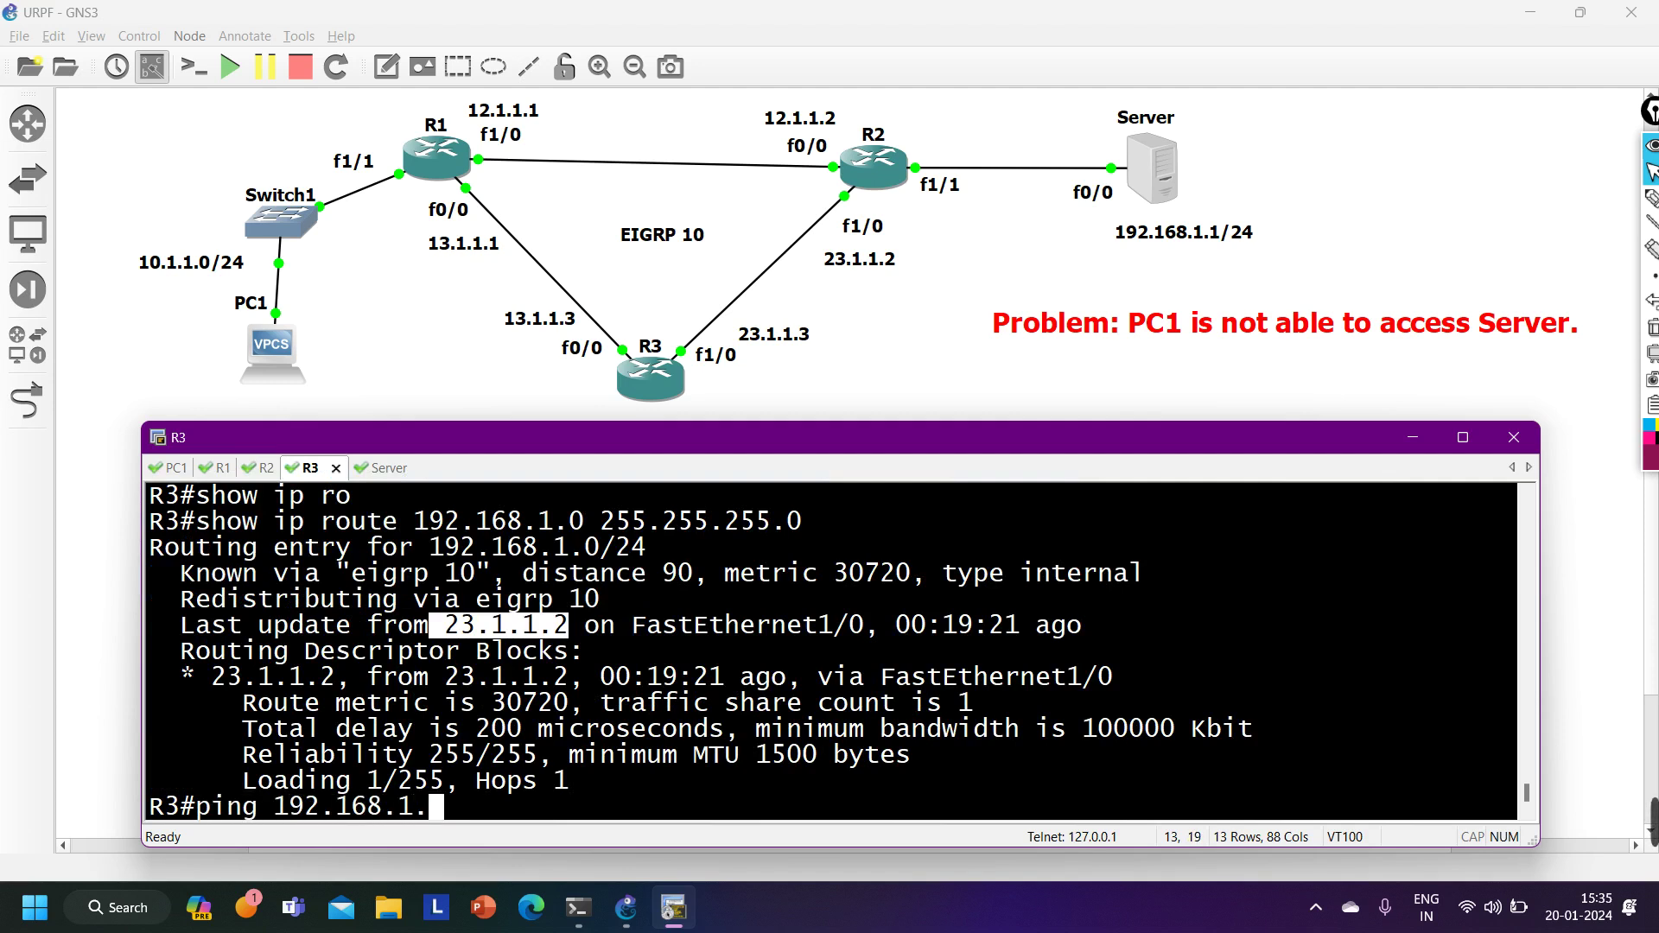
text(1)
key(Return)
key(Return)
key(Return)
key(Return)
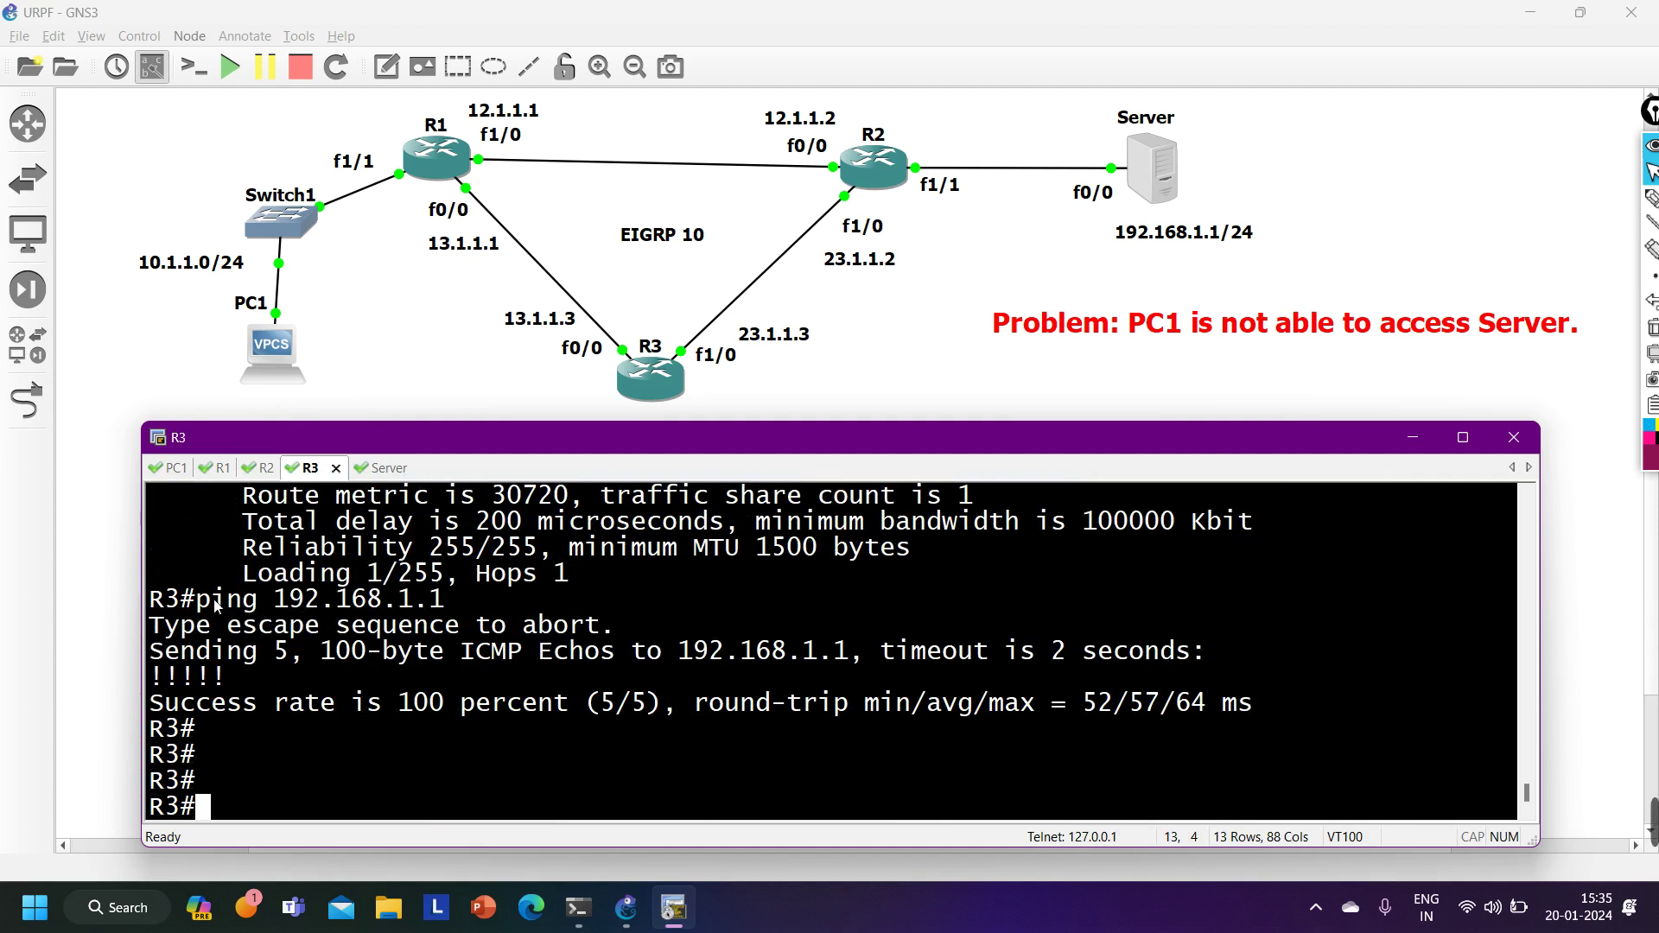
Ping the server at 192.168.1.1 from R1.
click(218, 468)
text(pin)
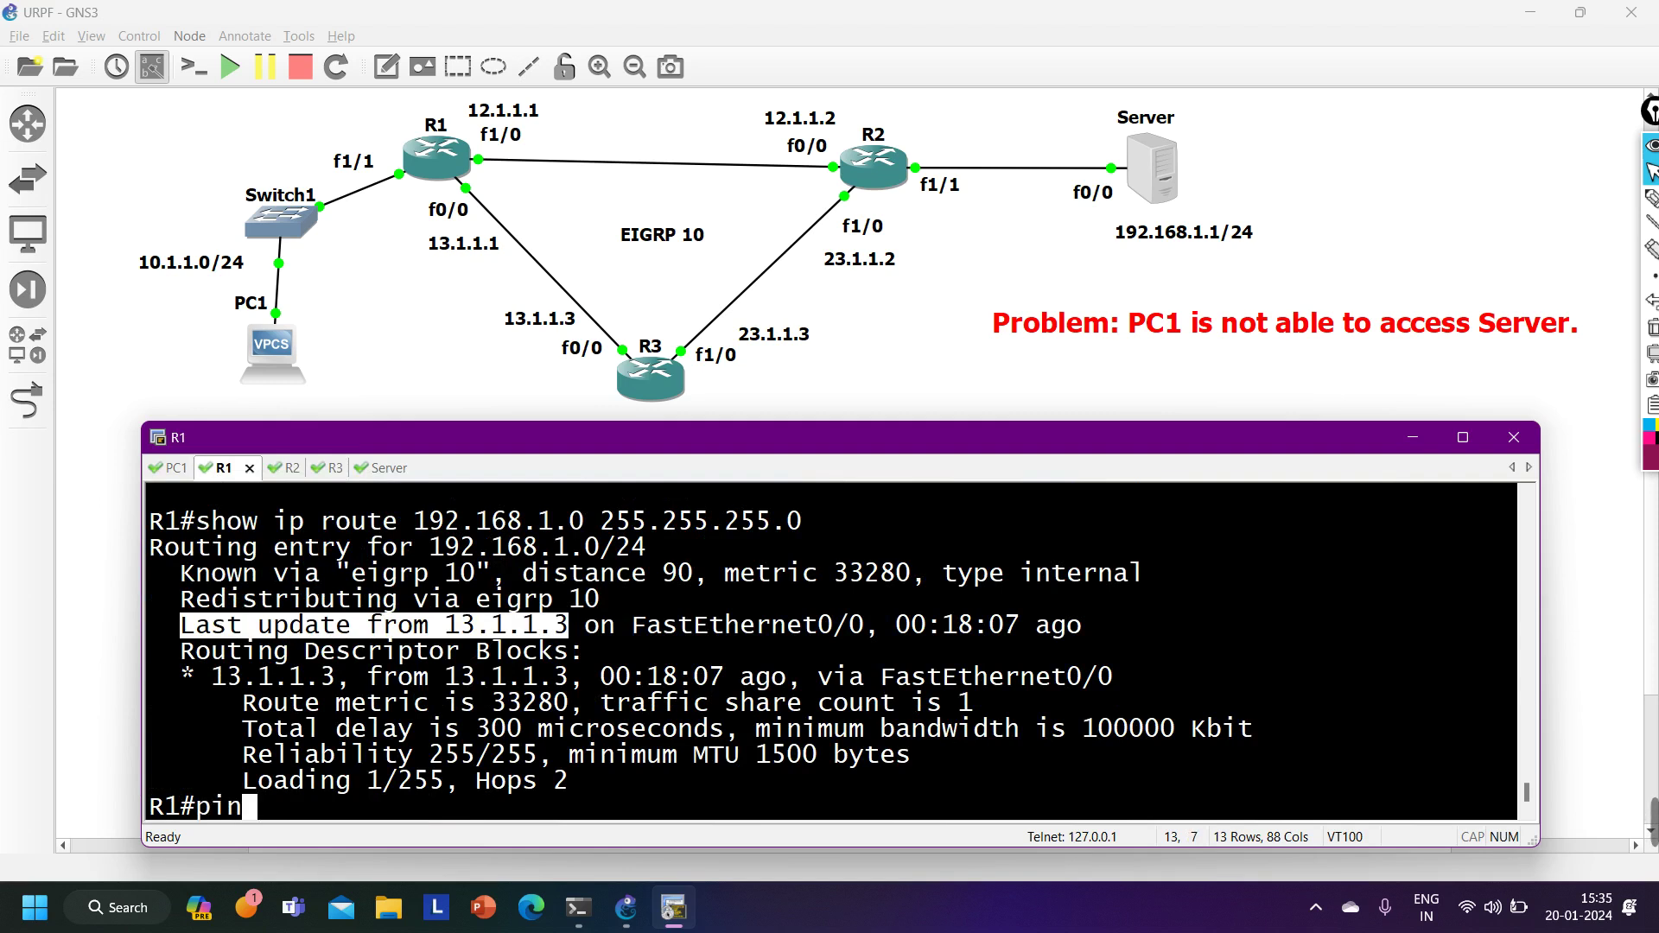
text(g 192.168.1.1)
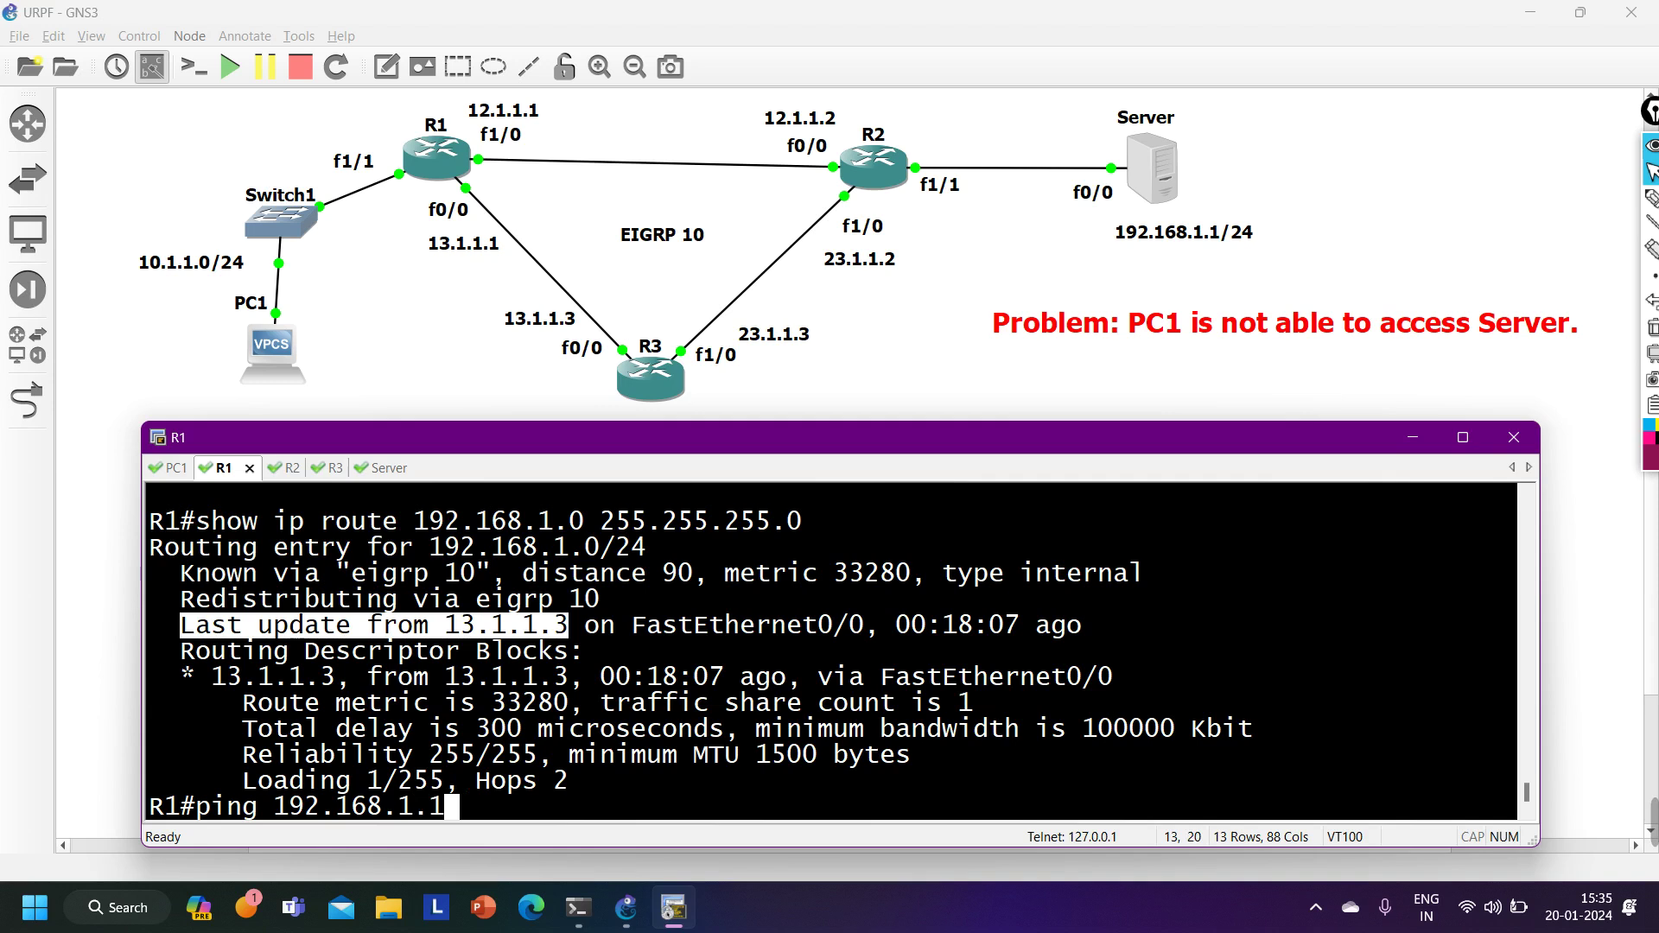
key(Return)
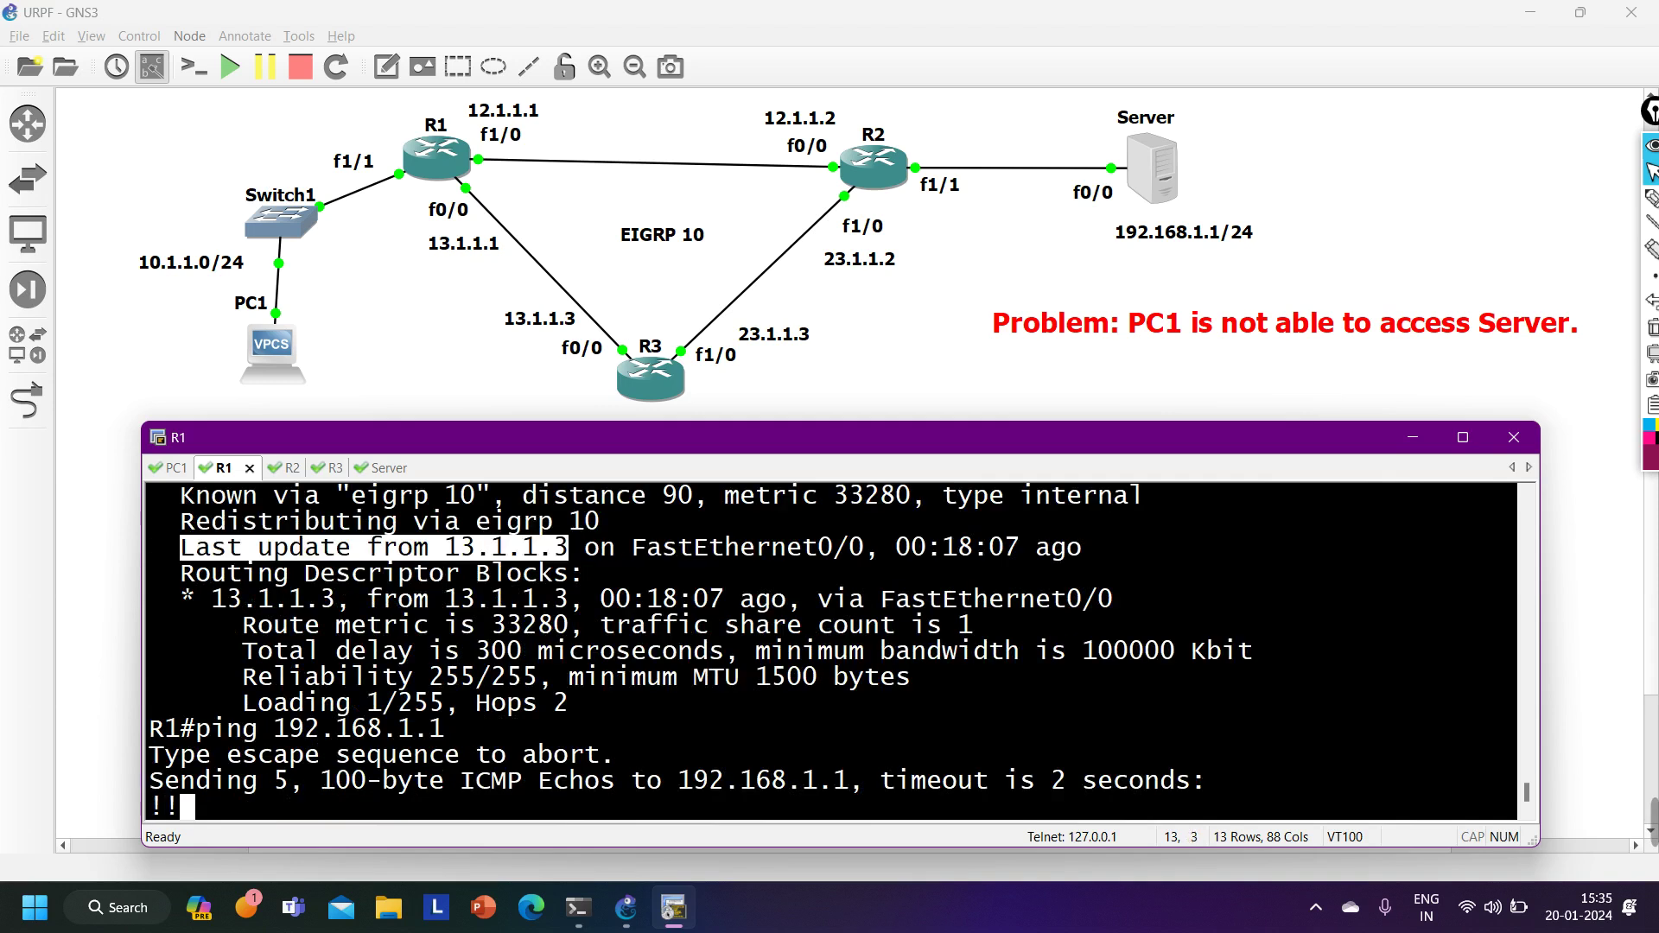
key(Return)
key(Return)
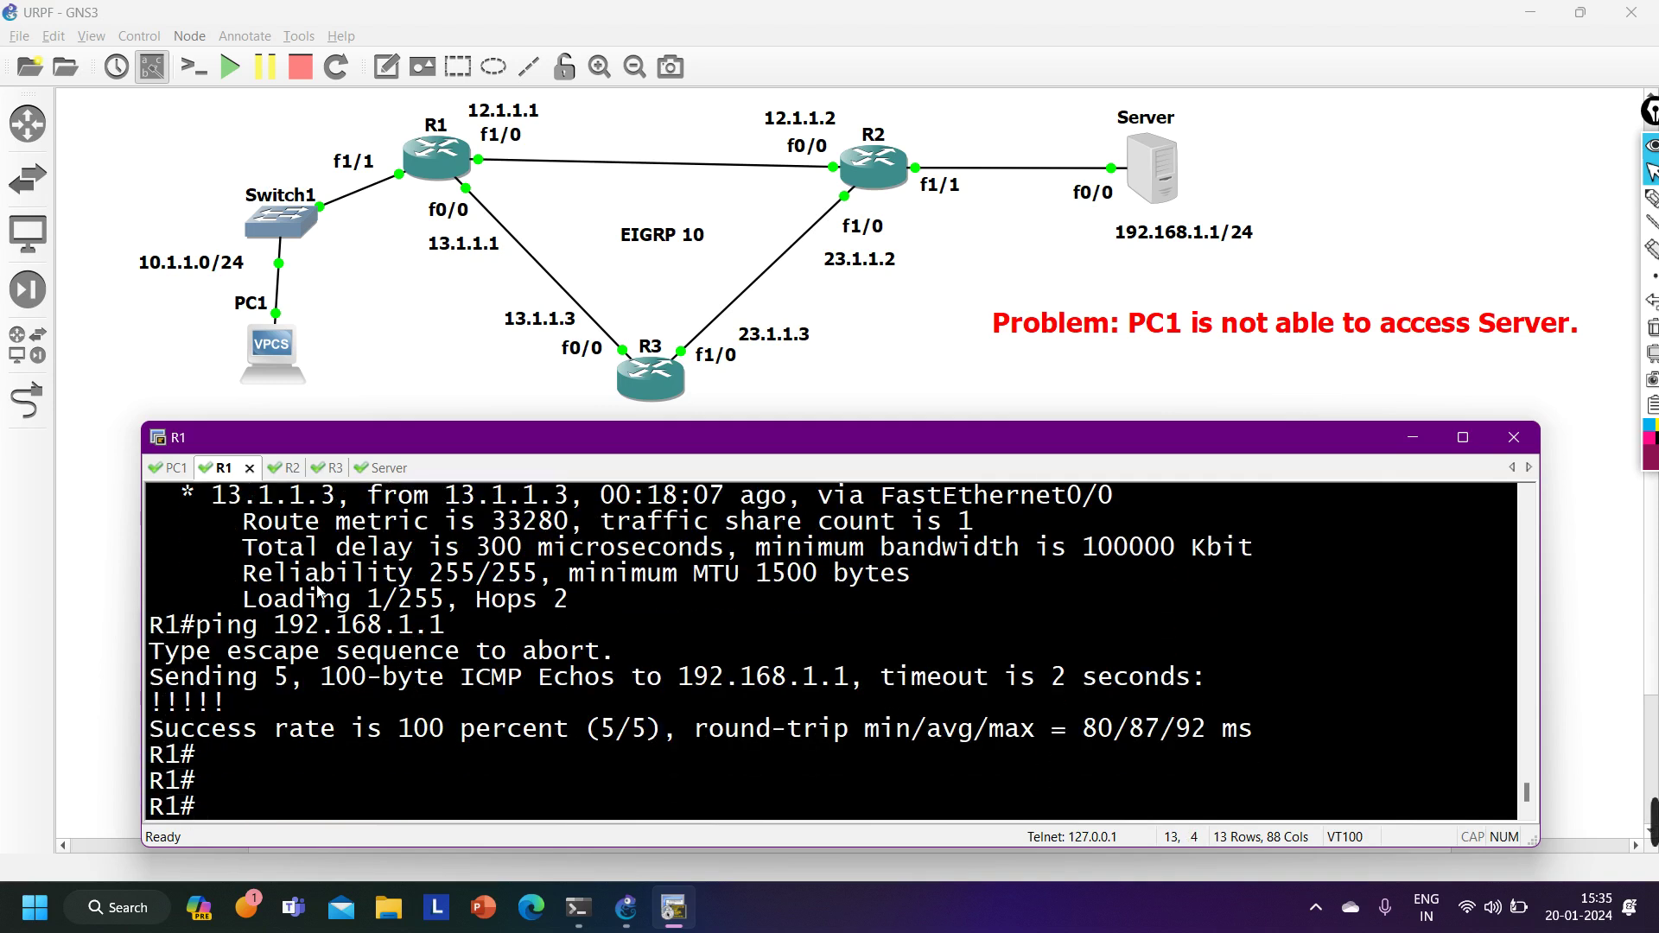
Rerun "show arp" on PC1 to check its ARP table.
double_click(290, 359)
key(Up)
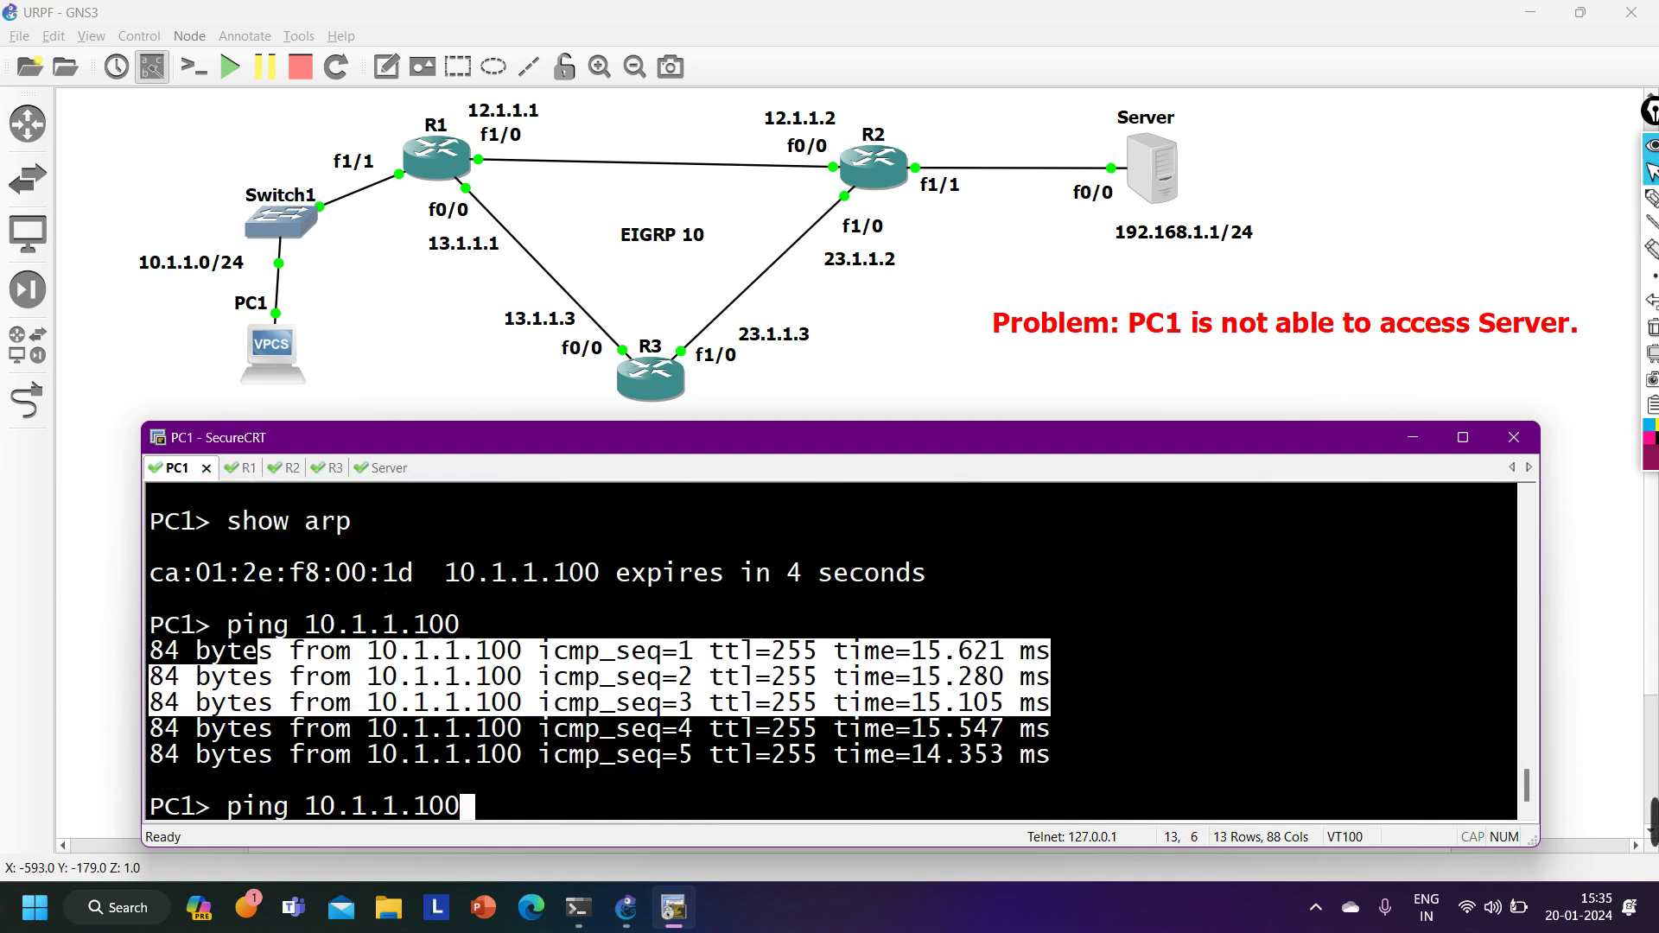
key(Up)
key(Return)
Ping the server at 192.168.1.1 from PC1.
key(Up)
key(Up)
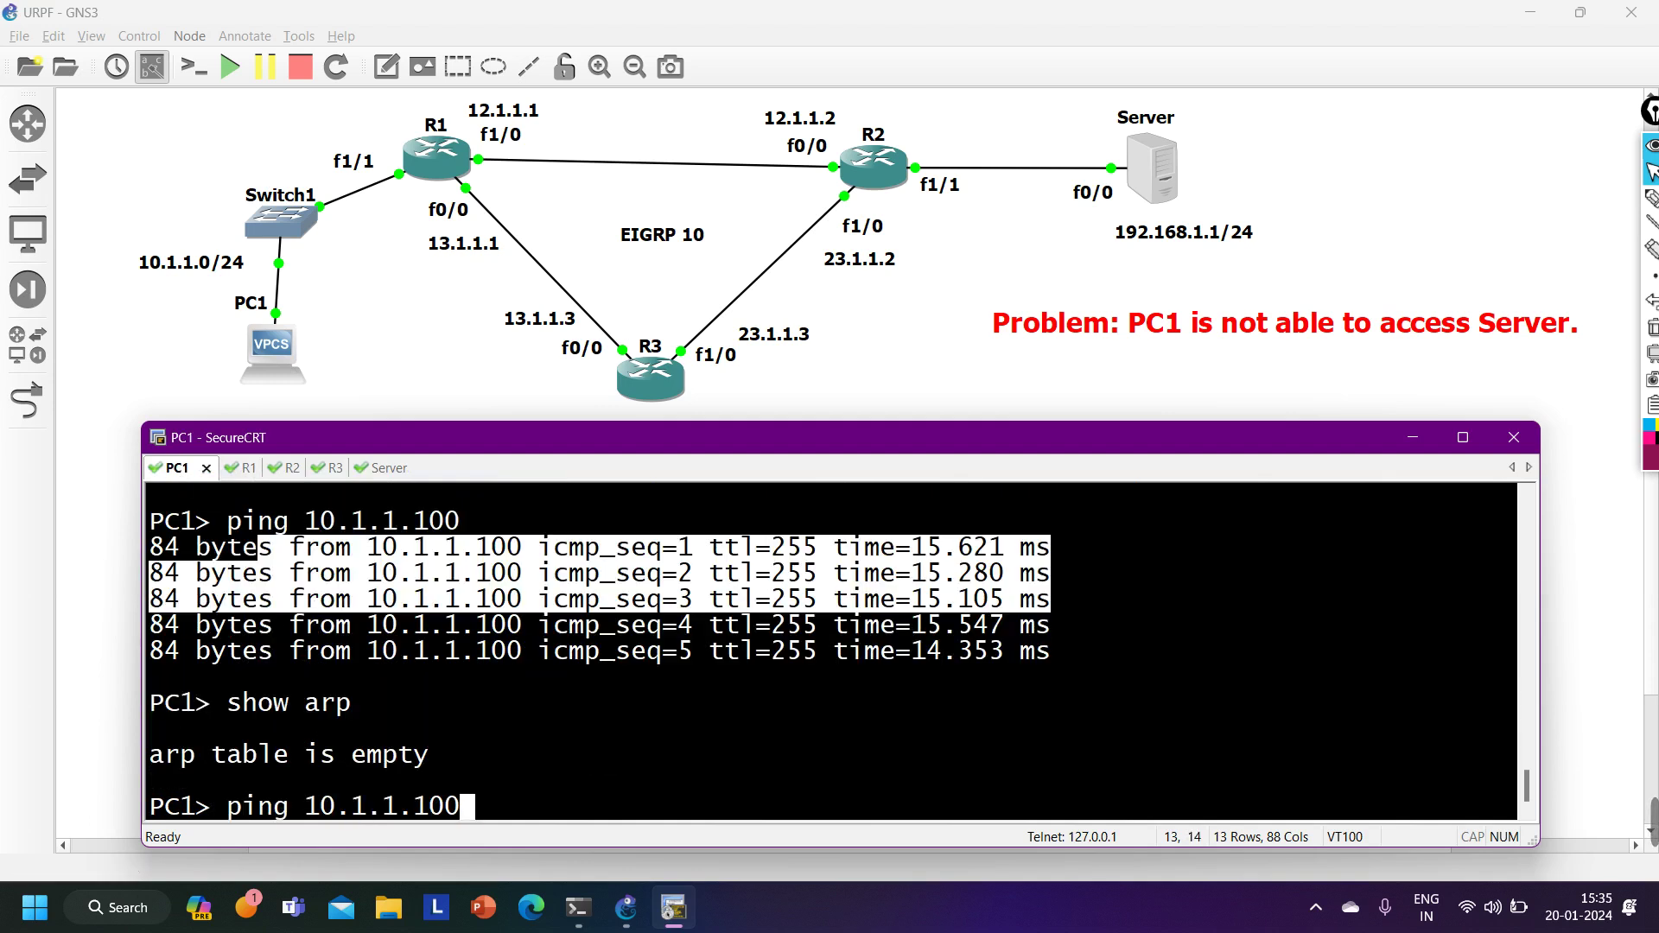
key(Down)
key(Up)
key(Up)
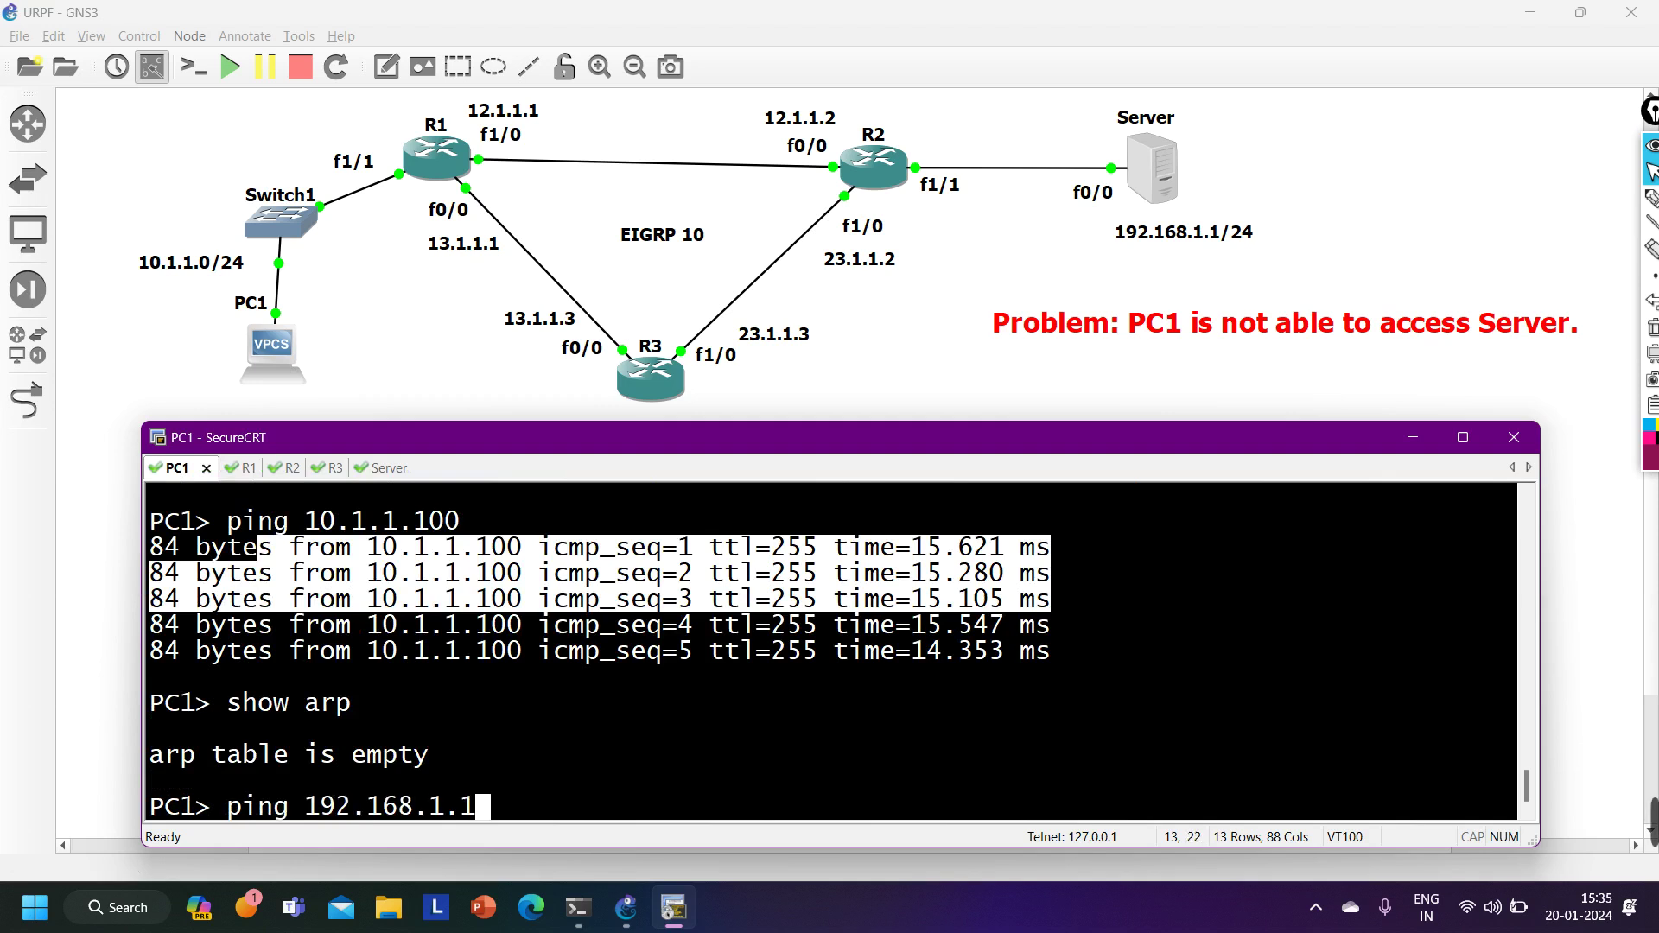
key(Return)
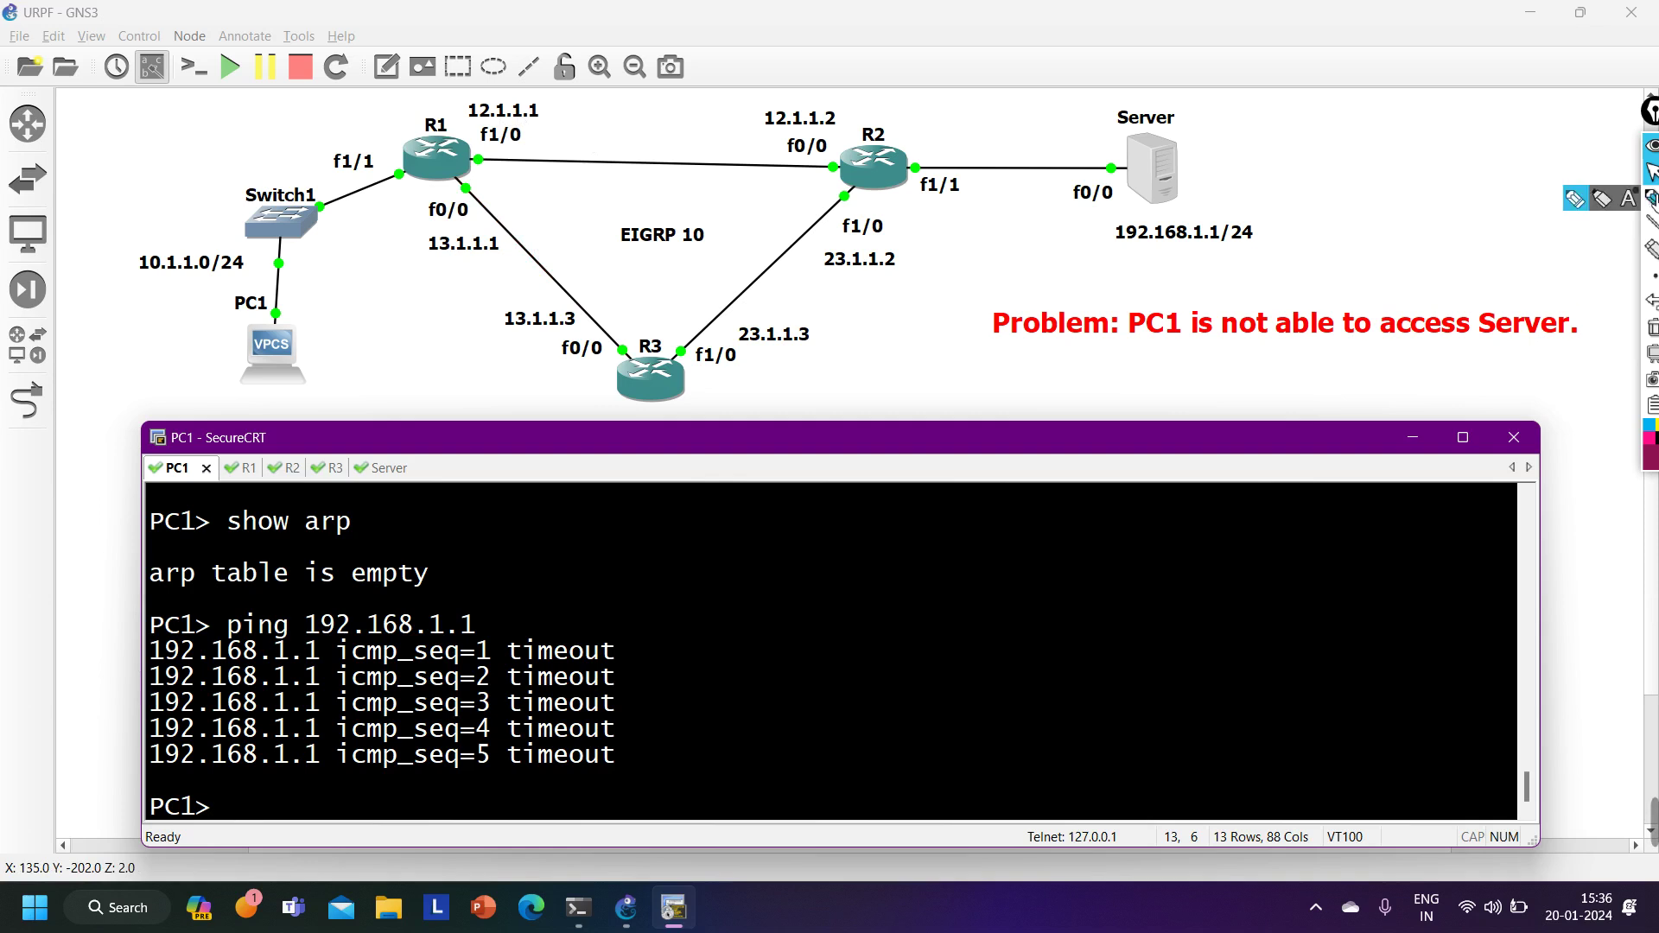
Trace the path from PC1 through Switch1, R1, R3 and R2 to the server with the highlighter, repeating it with a thicker stroke.
click(1602, 200)
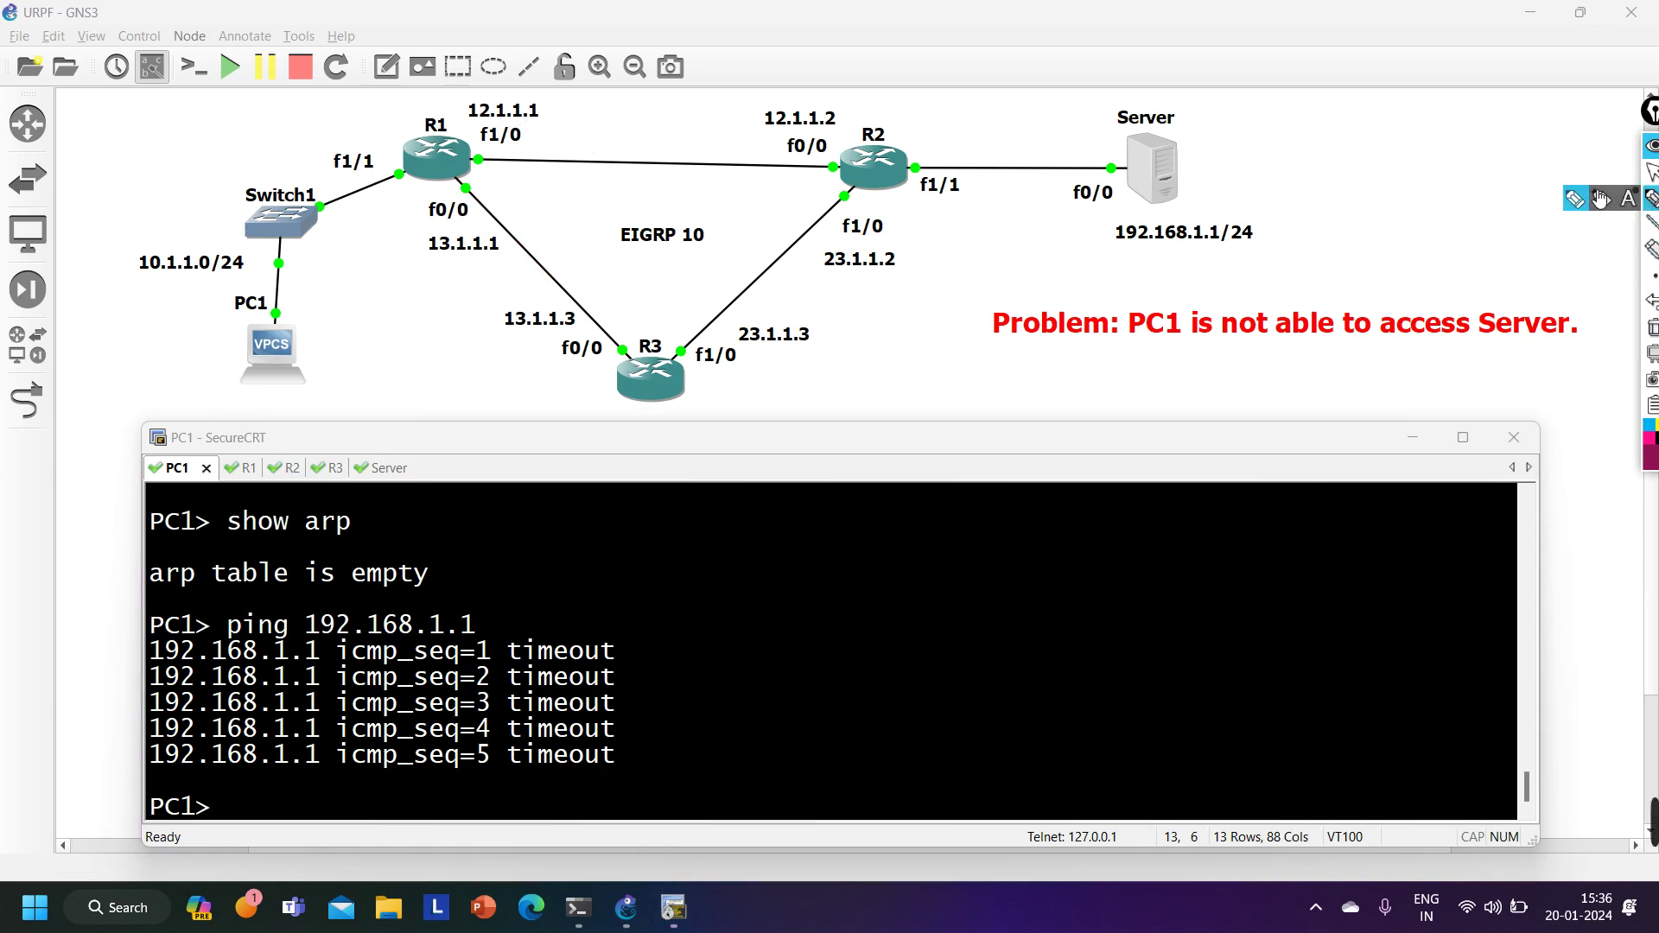
click(1601, 200)
mouse_move(274, 342)
mouse_down()
mouse_move(317, 213)
mouse_move(376, 188)
mouse_move(457, 194)
mouse_move(585, 327)
mouse_move(685, 377)
mouse_move(784, 261)
mouse_move(901, 207)
mouse_move(1076, 194)
mouse_up()
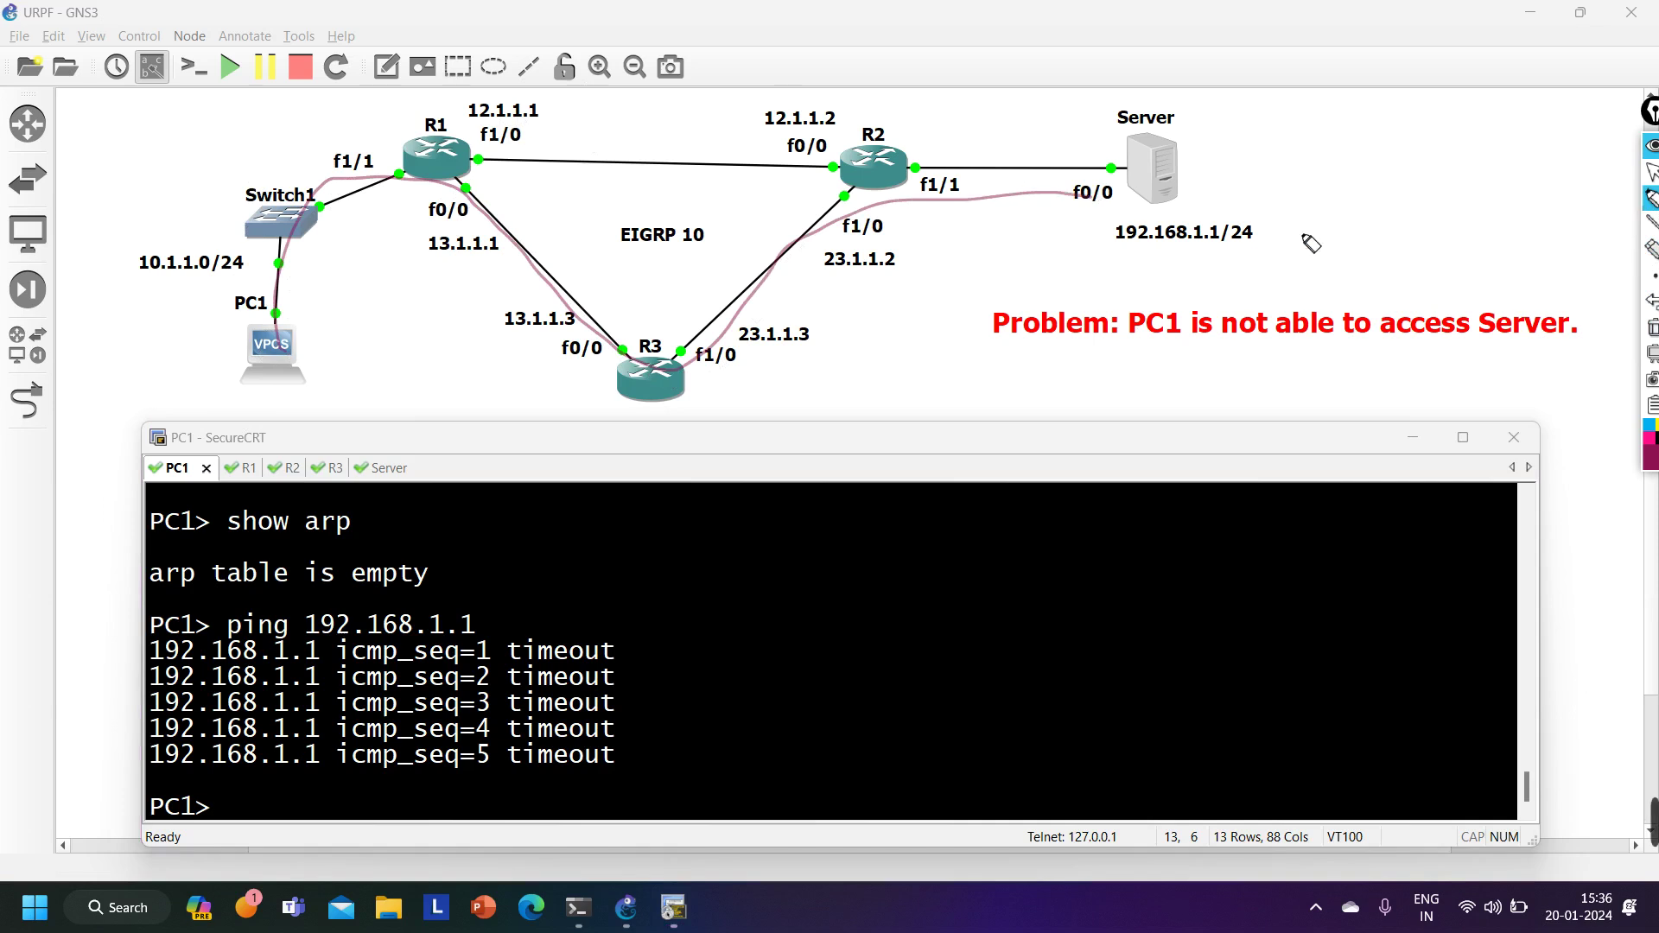
mouse_move(1653, 223)
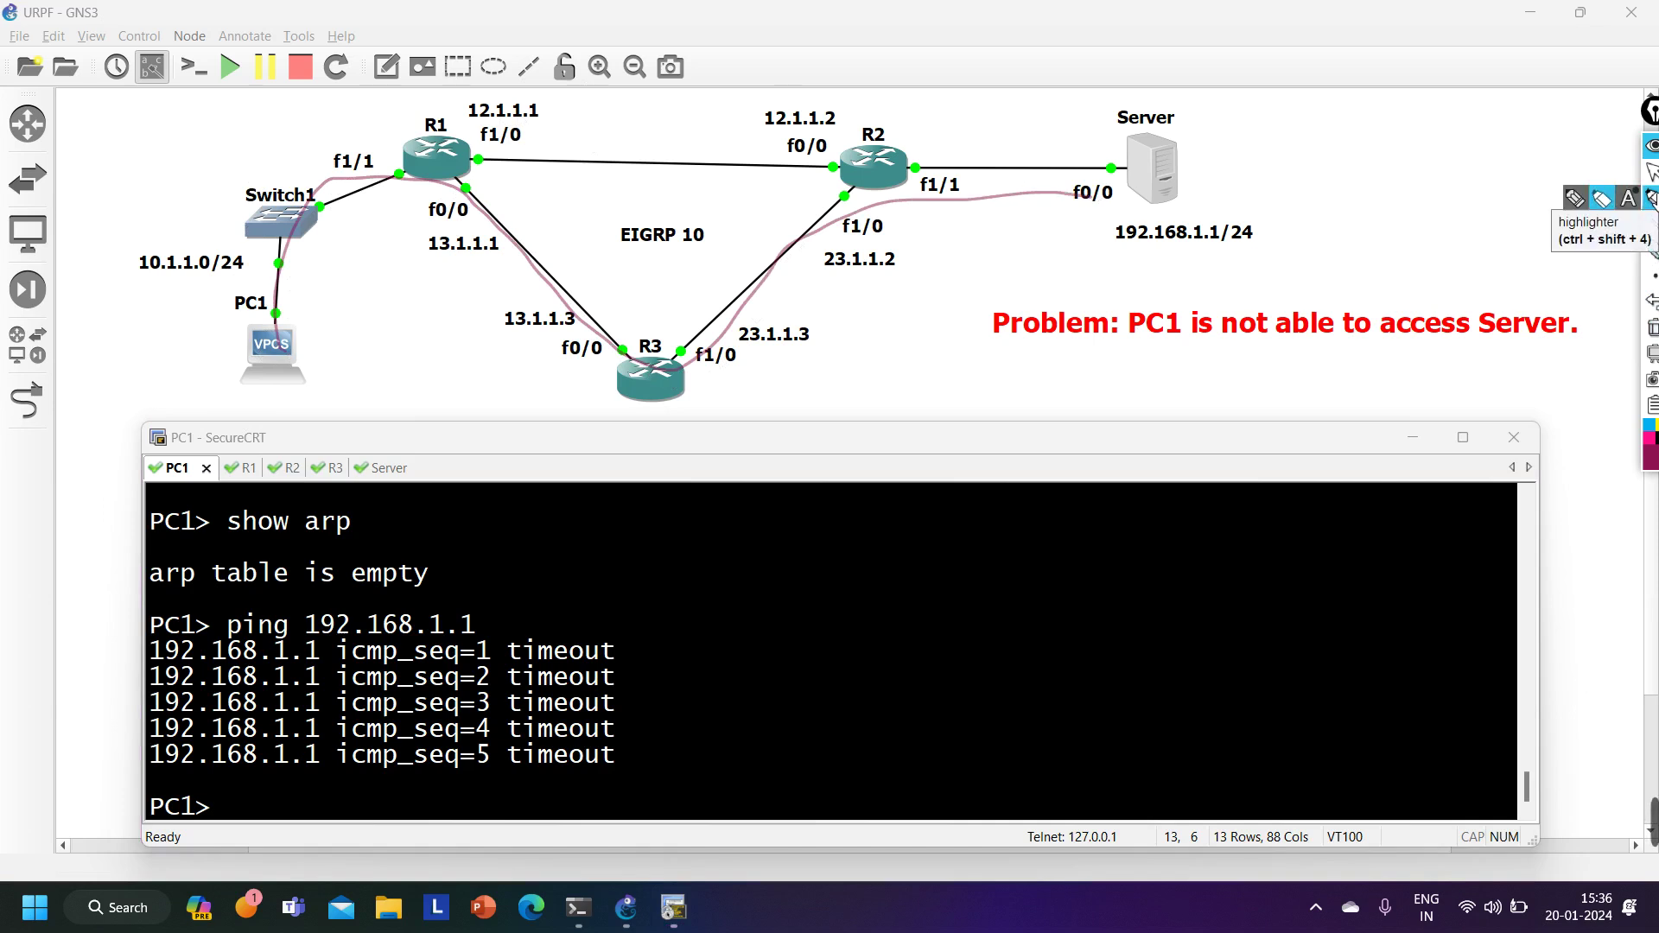
mouse_move(1653, 276)
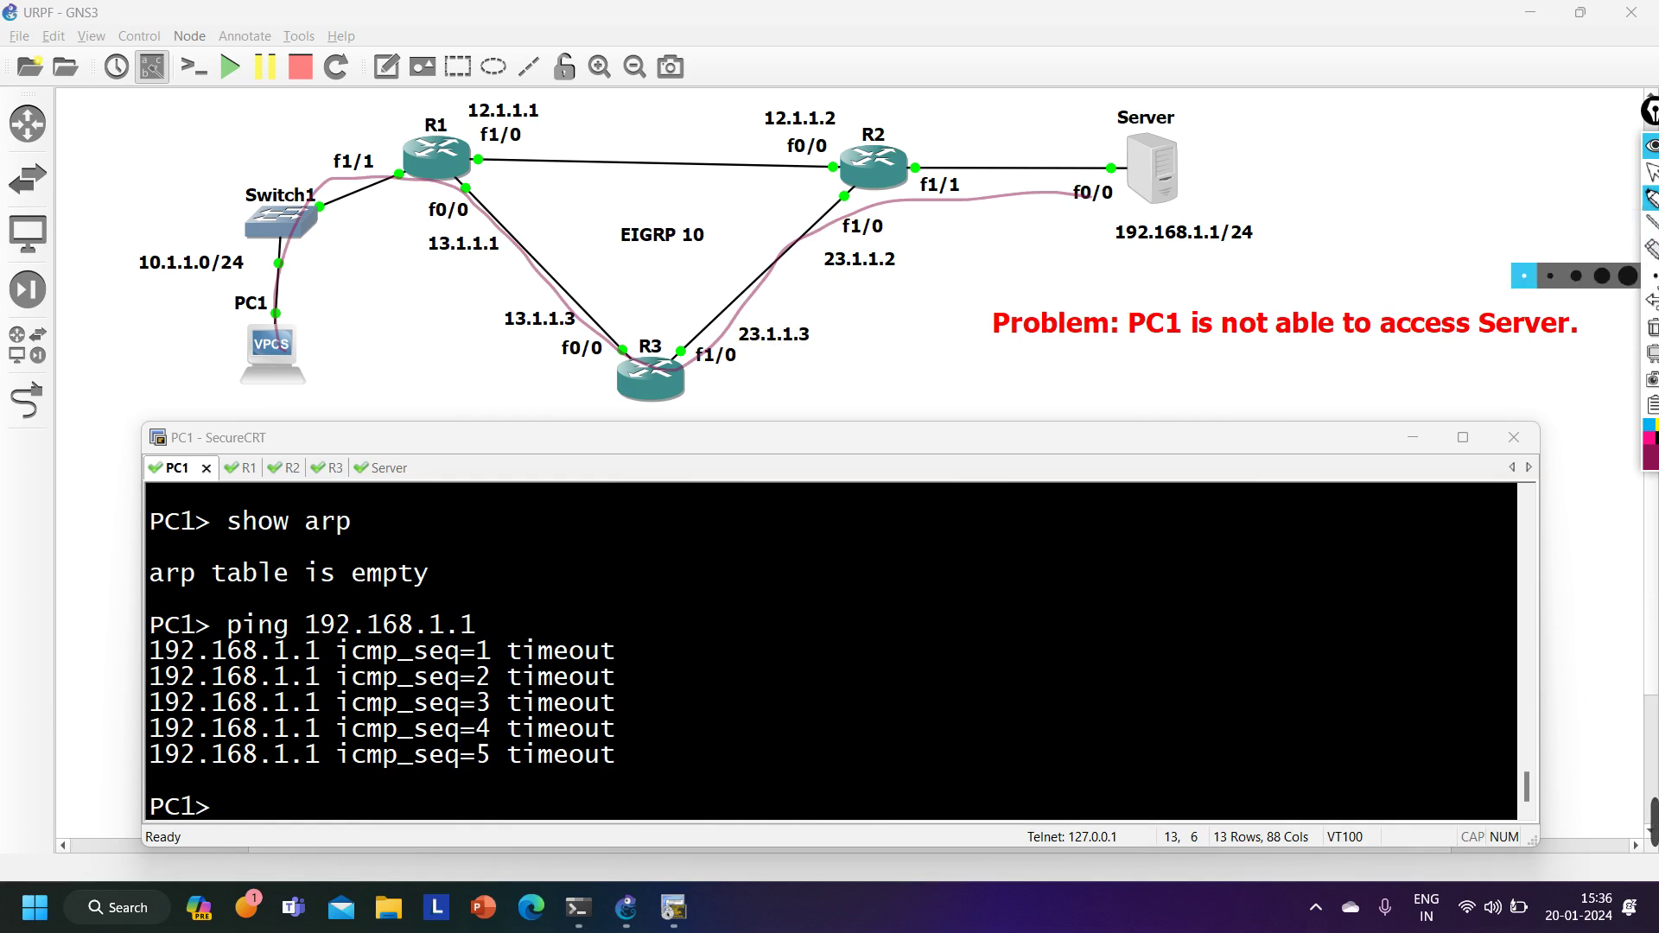
click(1602, 275)
mouse_move(275, 367)
mouse_down()
mouse_move(273, 262)
mouse_move(324, 173)
mouse_move(487, 192)
mouse_move(566, 256)
mouse_move(635, 362)
mouse_move(716, 378)
mouse_move(787, 298)
mouse_move(914, 207)
mouse_move(1150, 212)
mouse_up()
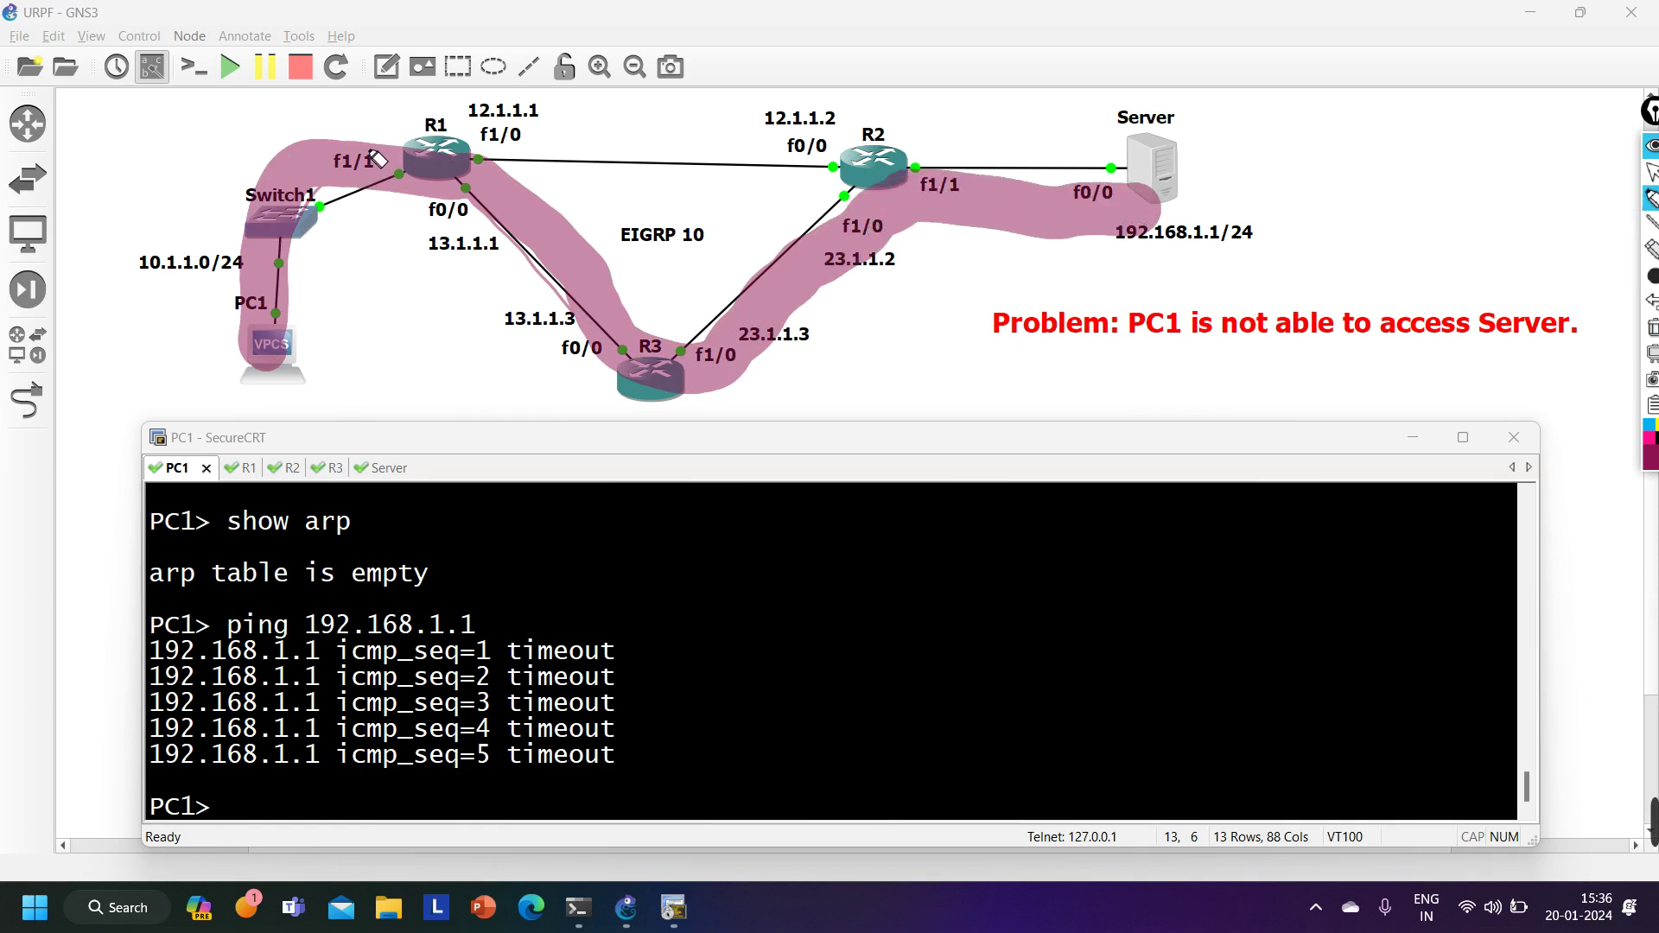
Highlight the R1, R3 and R2 interfaces along the traced path, clear all annotations, and return to the normal cursor.
mouse_move(377, 158)
mouse_down()
mouse_move(318, 167)
mouse_move(369, 200)
mouse_move(379, 135)
mouse_move(350, 198)
mouse_move(464, 232)
mouse_up()
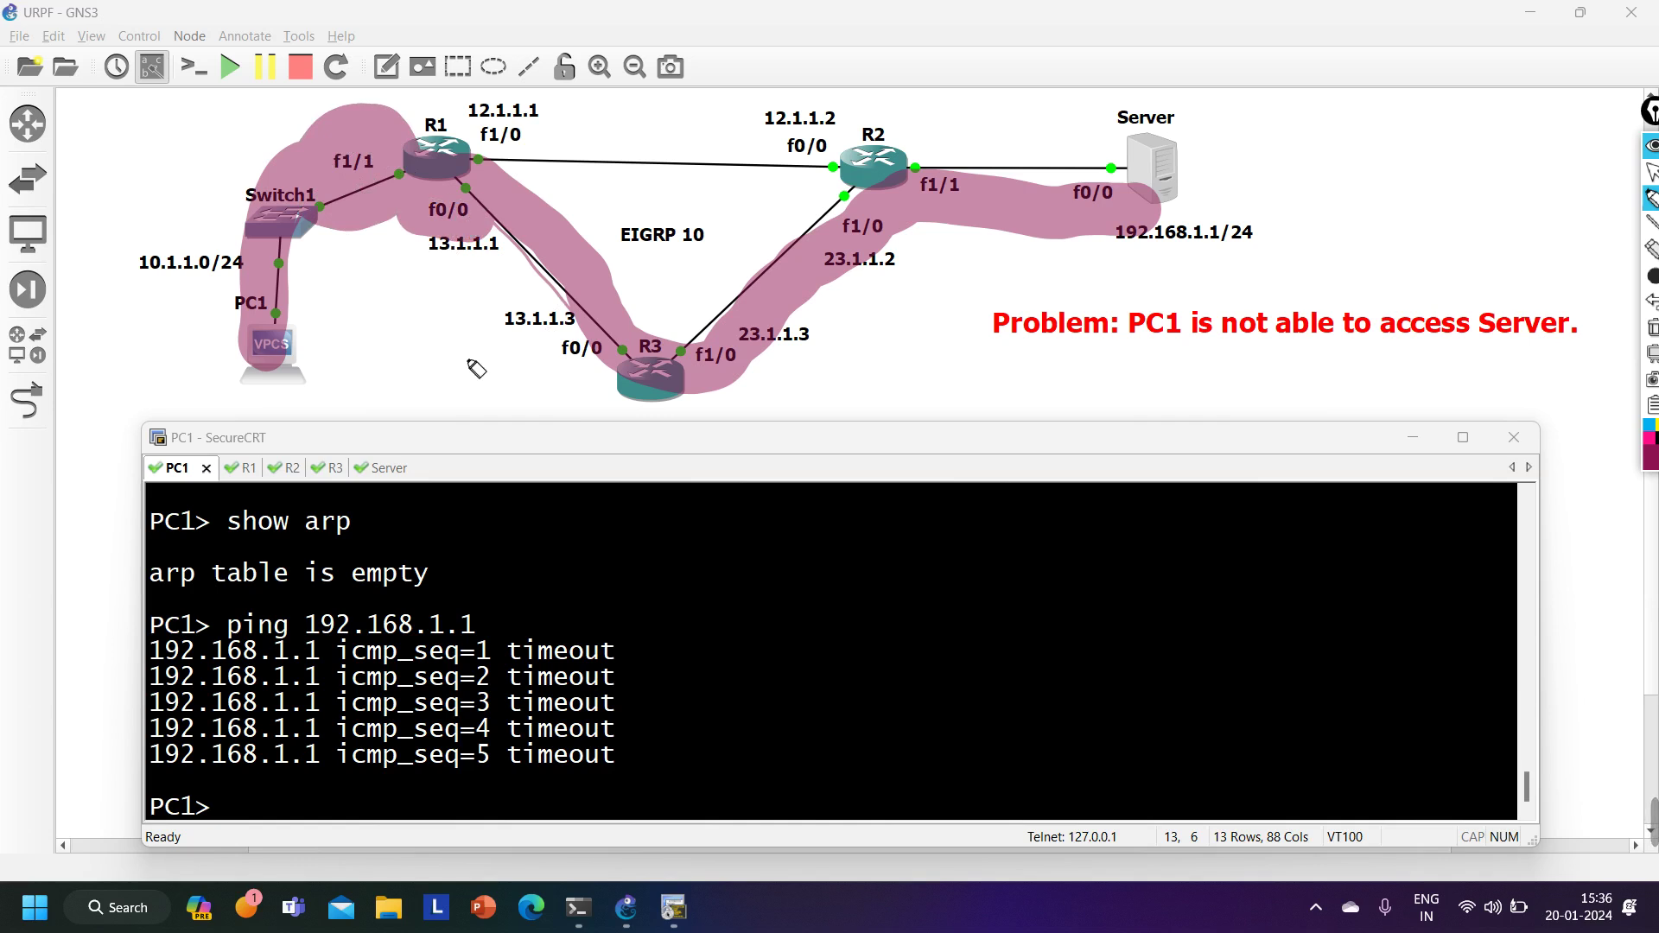
drag(588, 363, 607, 351)
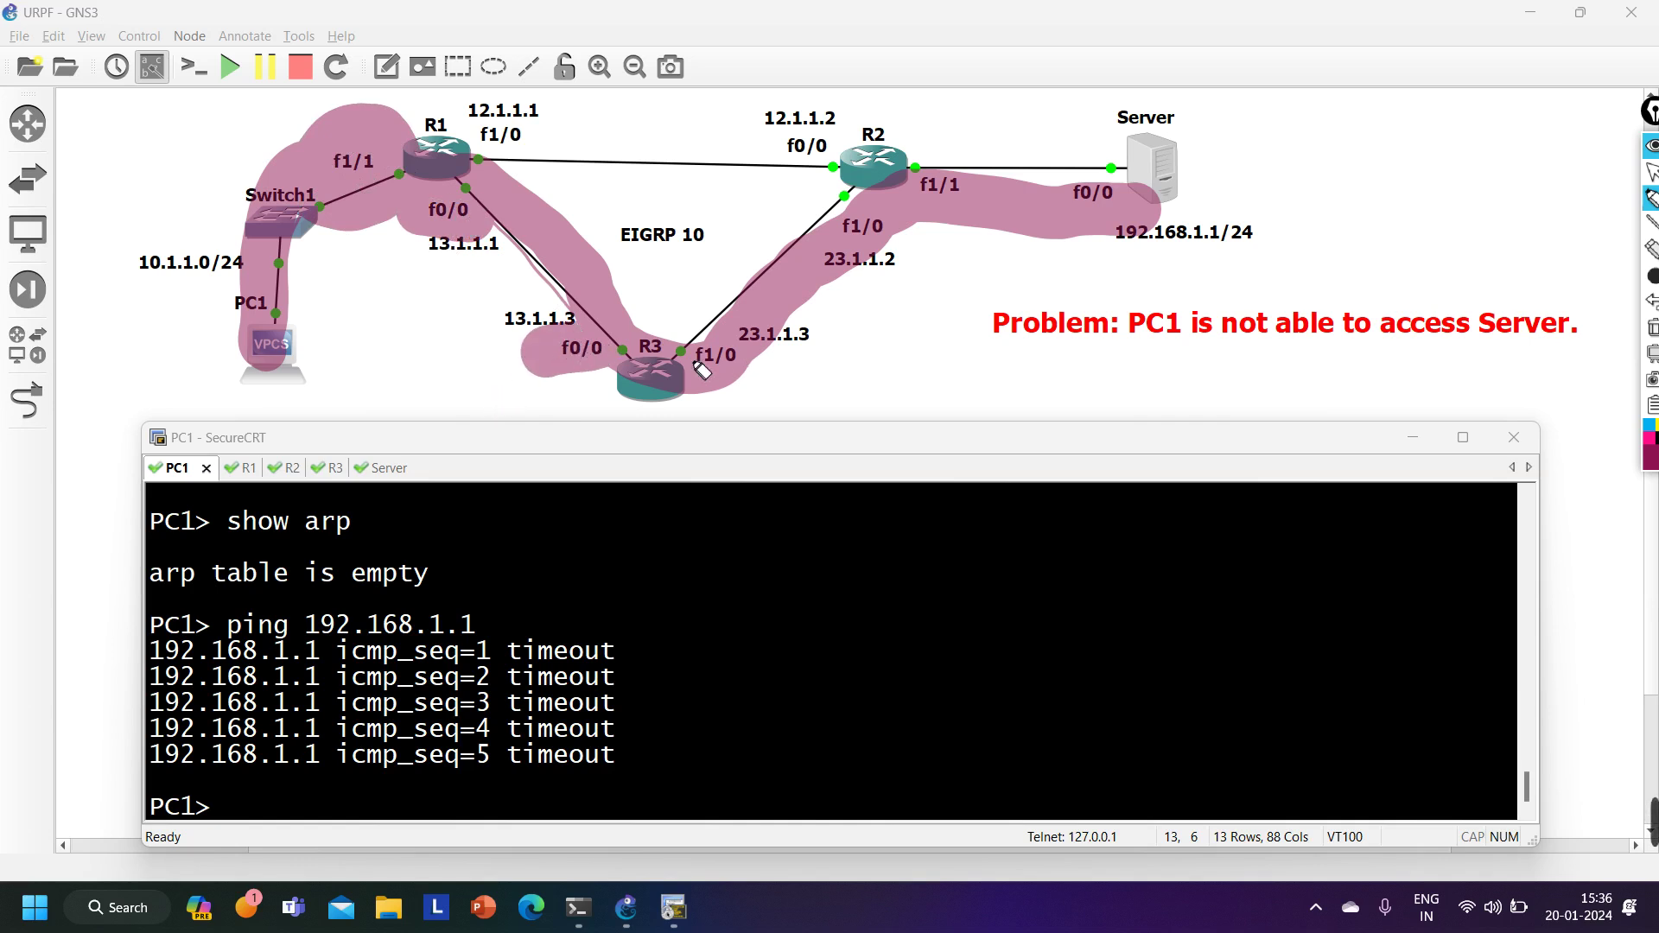
mouse_move(745, 382)
mouse_down()
mouse_move(774, 385)
mouse_move(722, 374)
mouse_up()
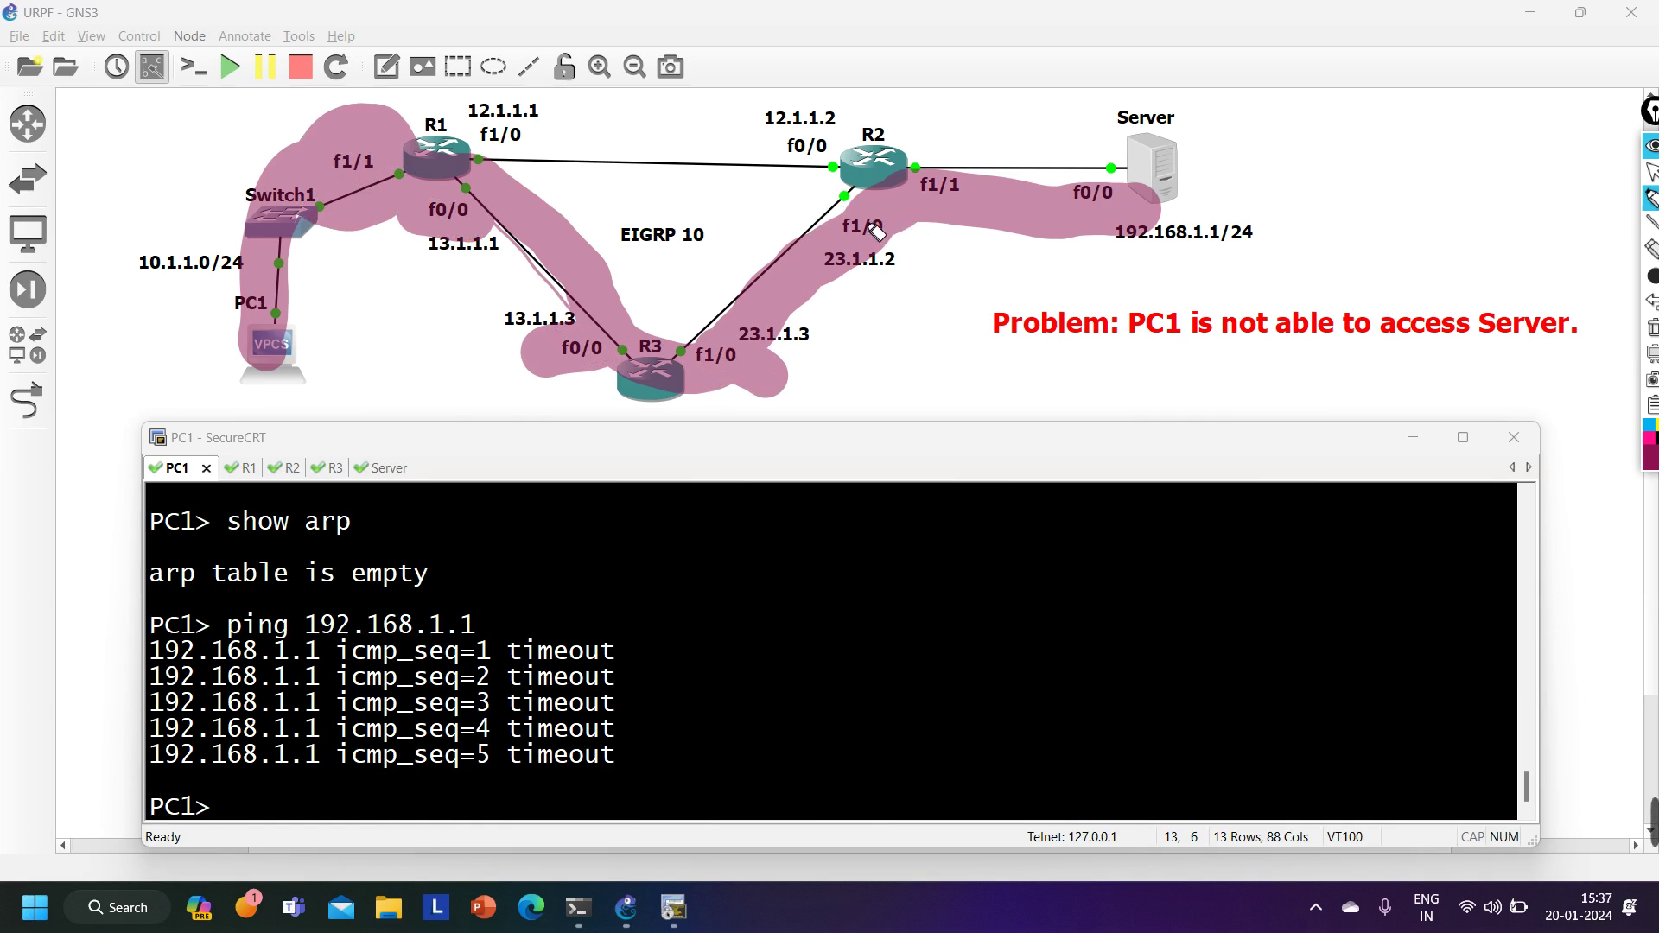
mouse_move(847, 223)
mouse_down()
mouse_move(913, 238)
mouse_move(869, 179)
mouse_up()
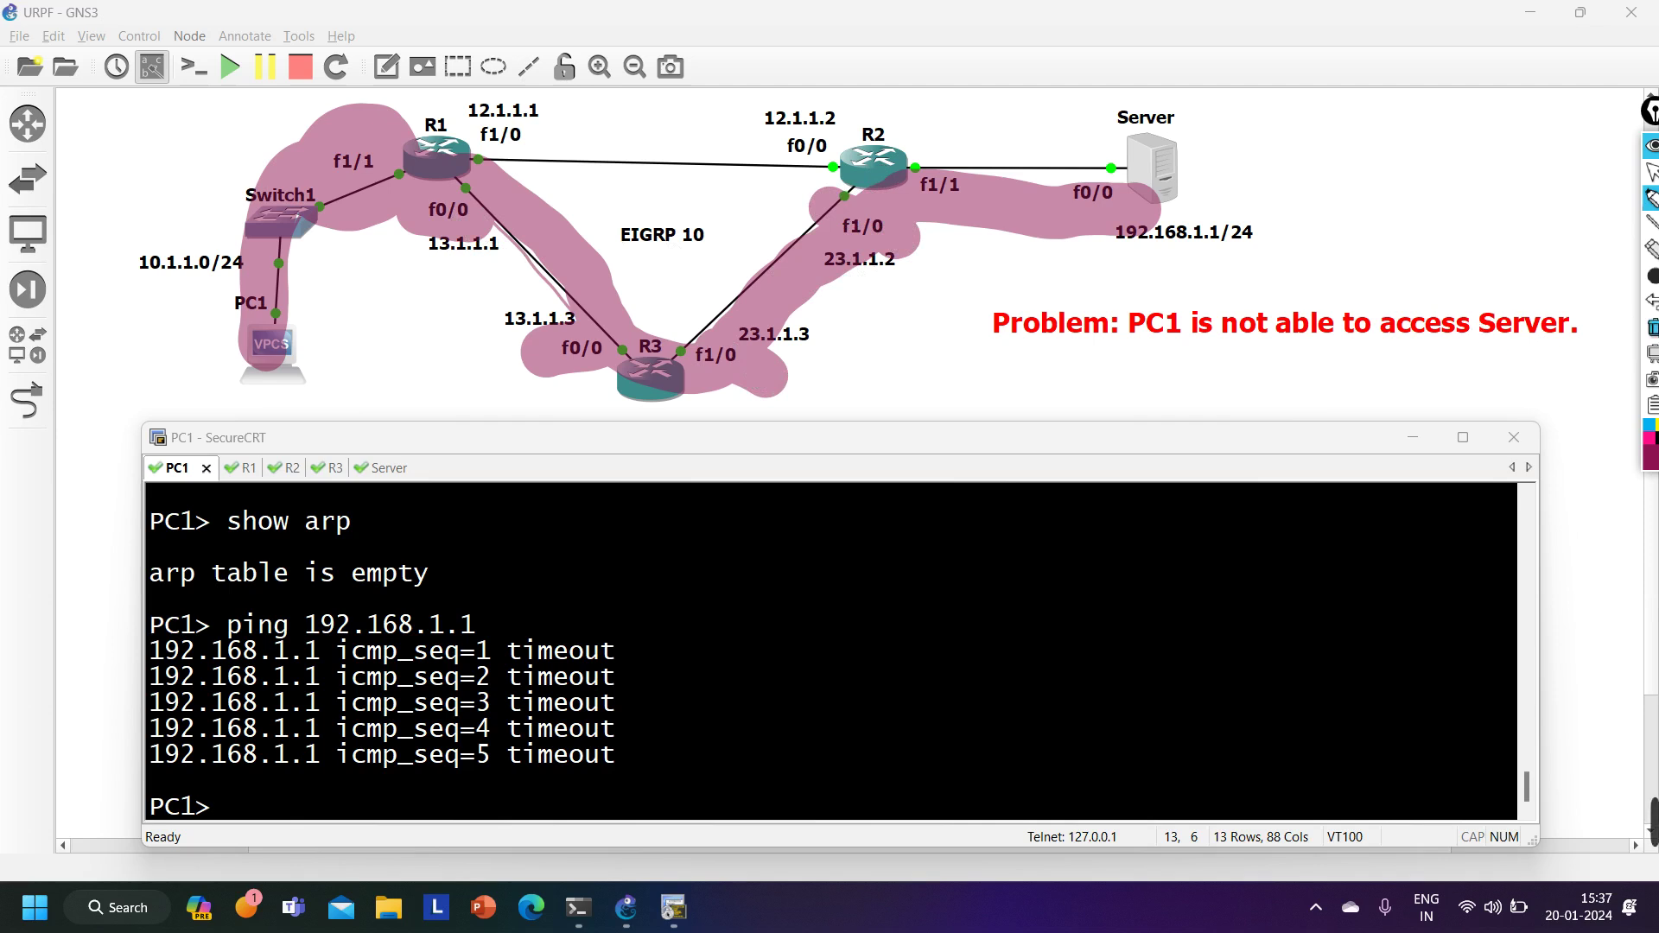
click(1653, 326)
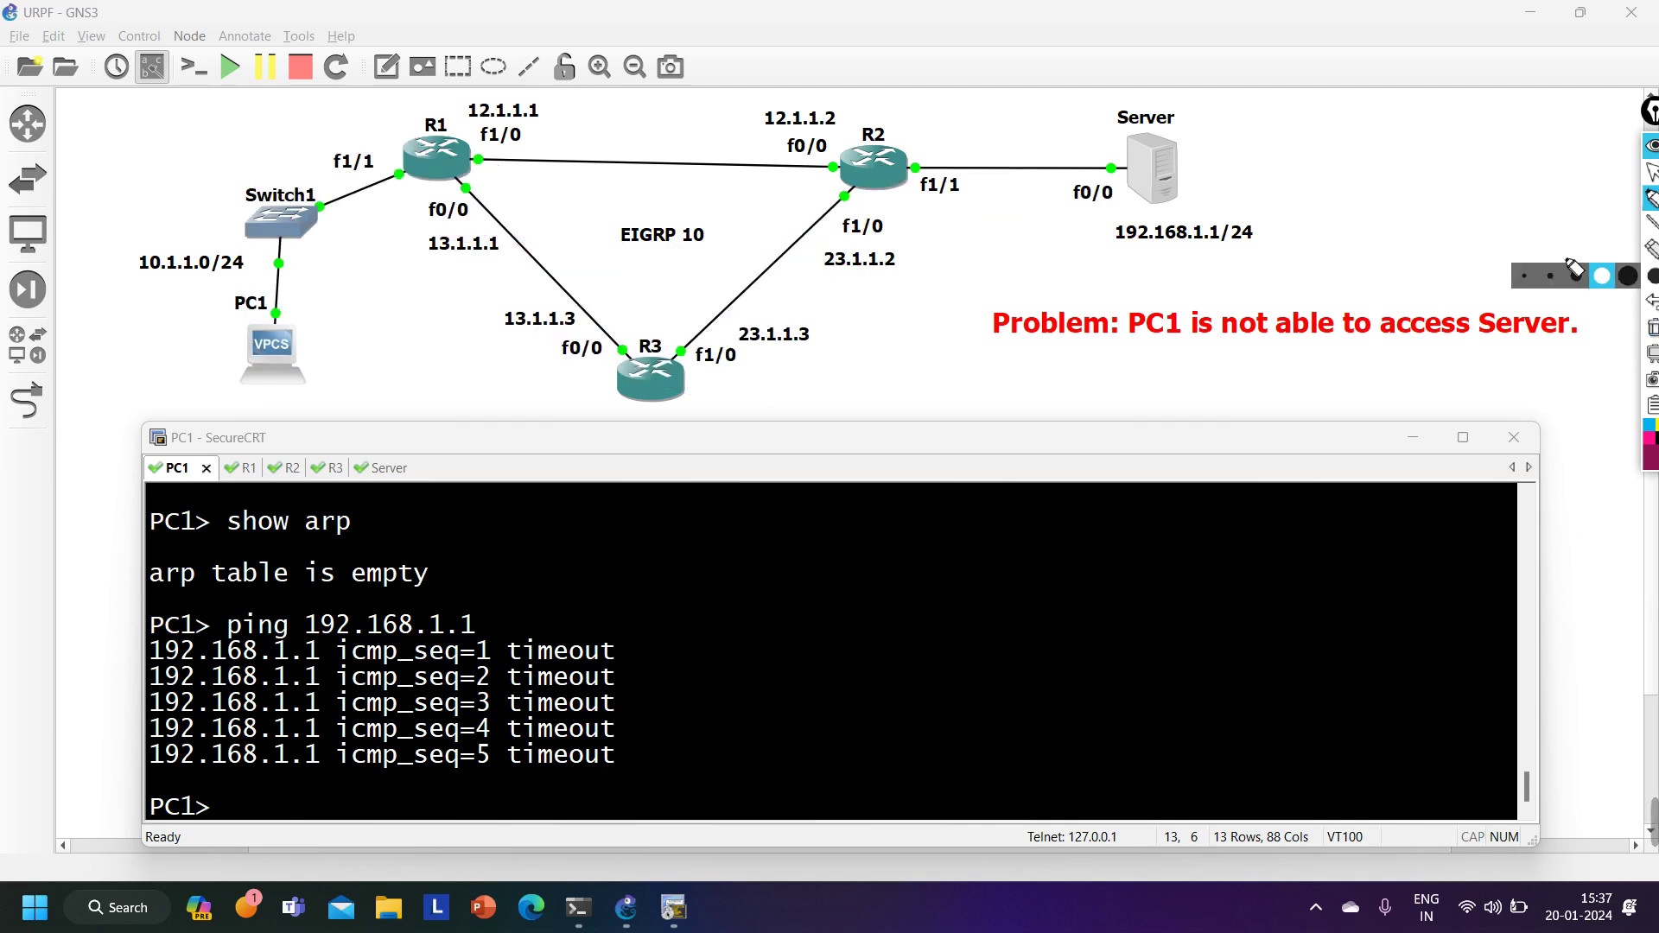
mouse_move(1650, 198)
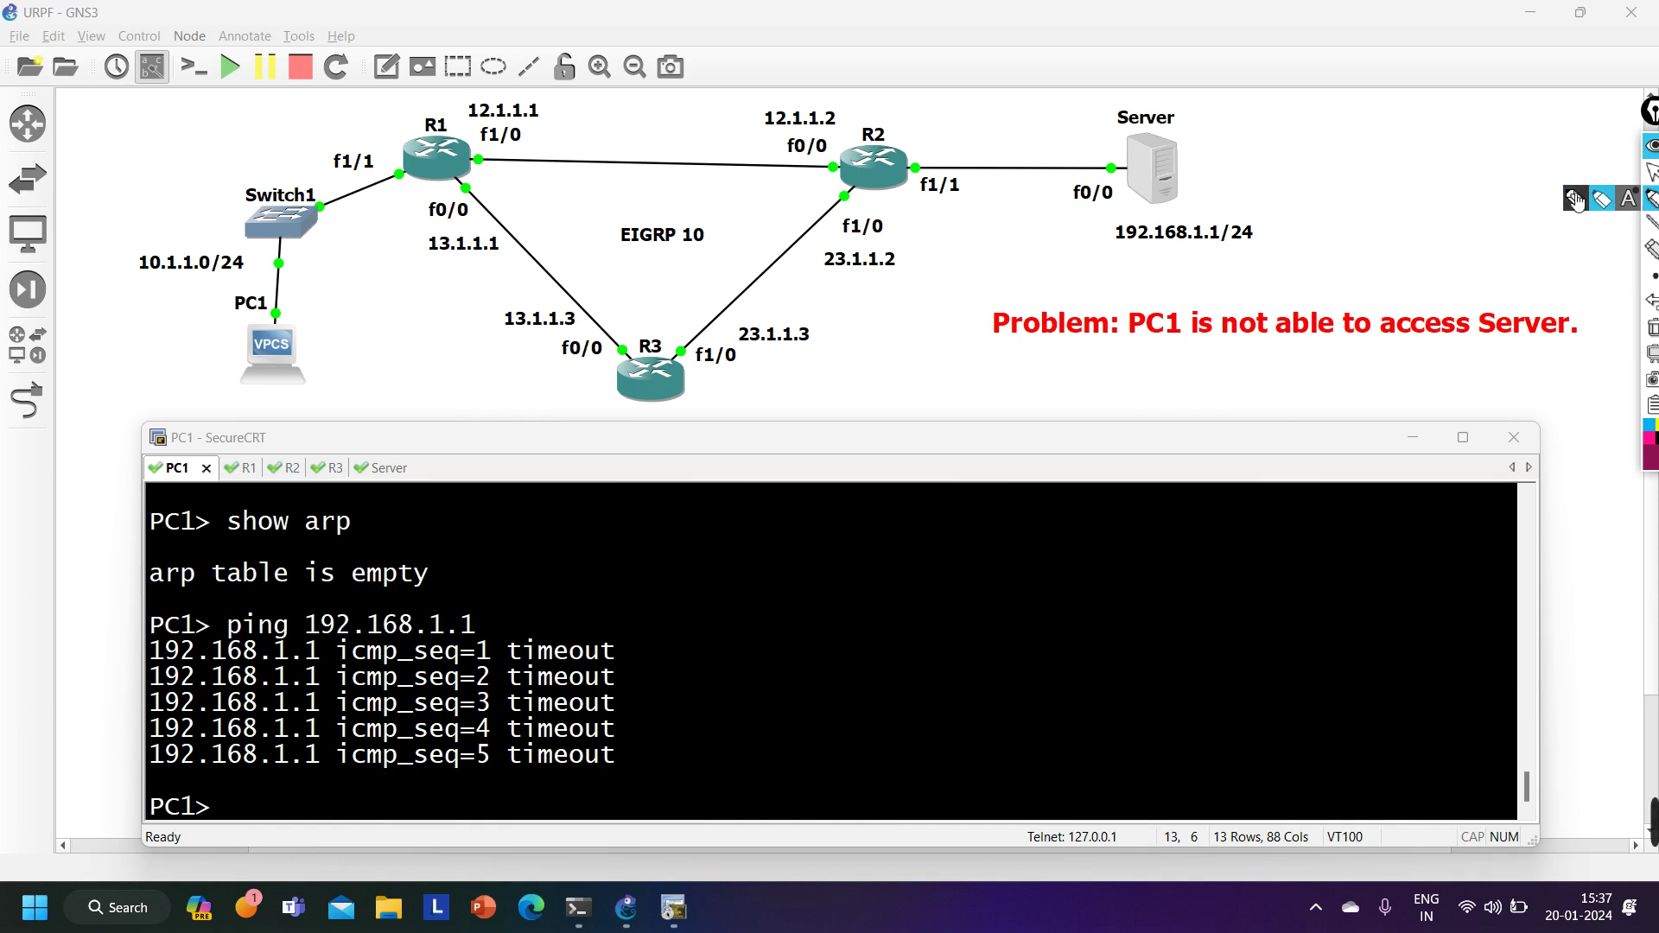
click(1645, 170)
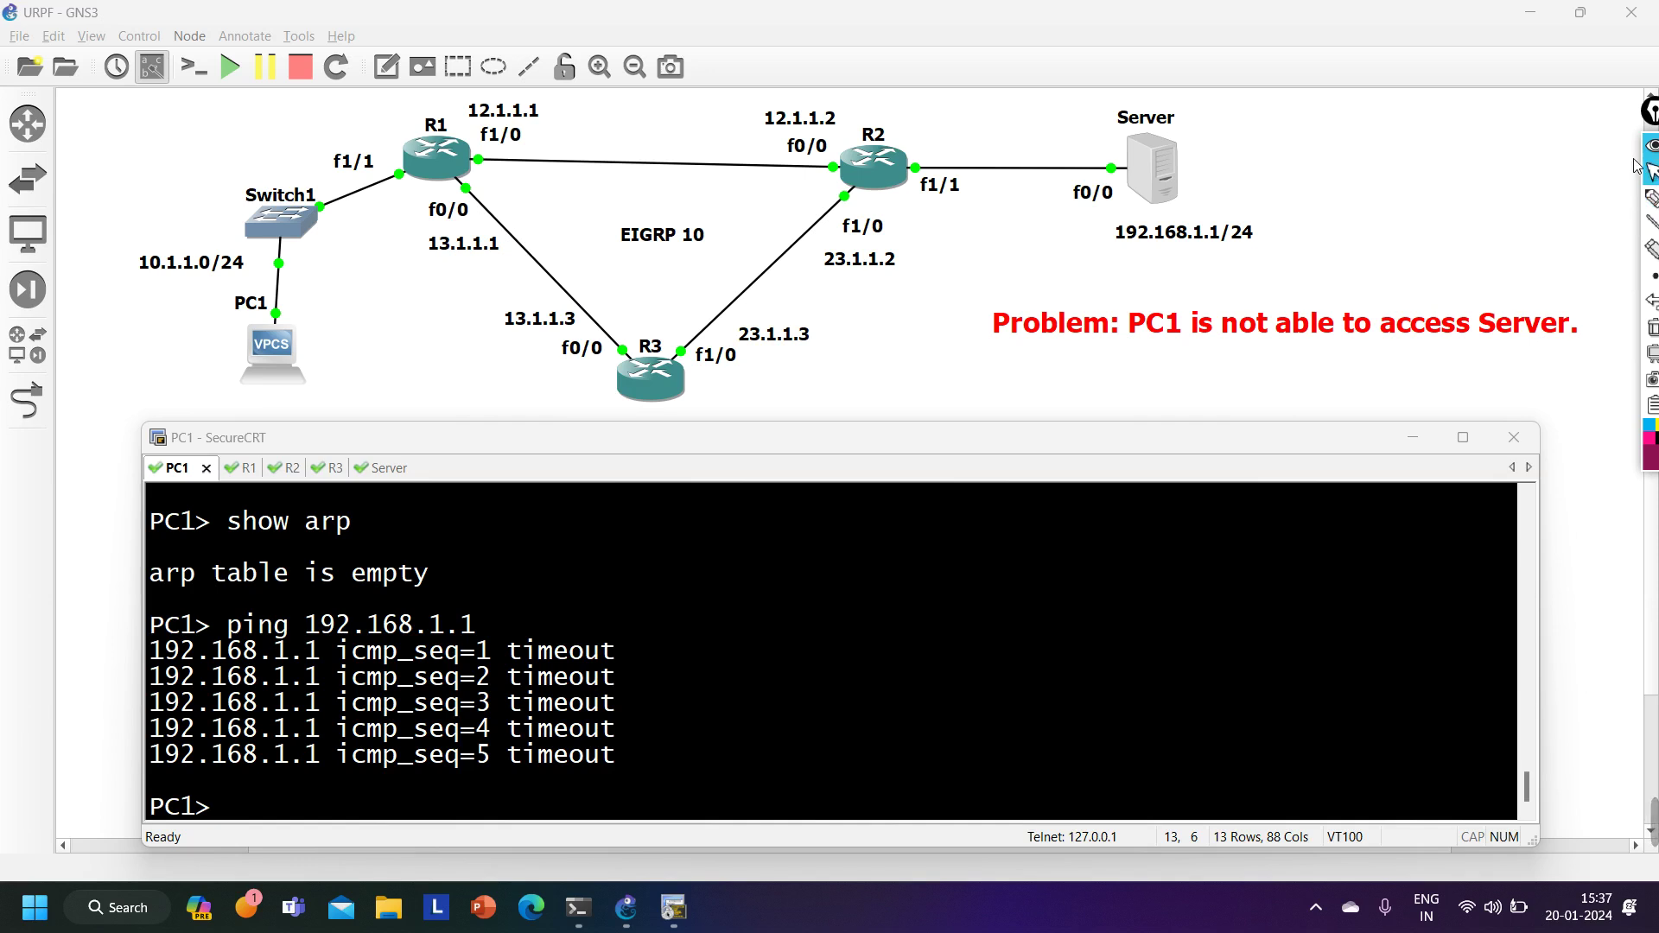
Run "show run int f1/1" on R1 and highlight the interface name and IP address lines.
click(243, 468)
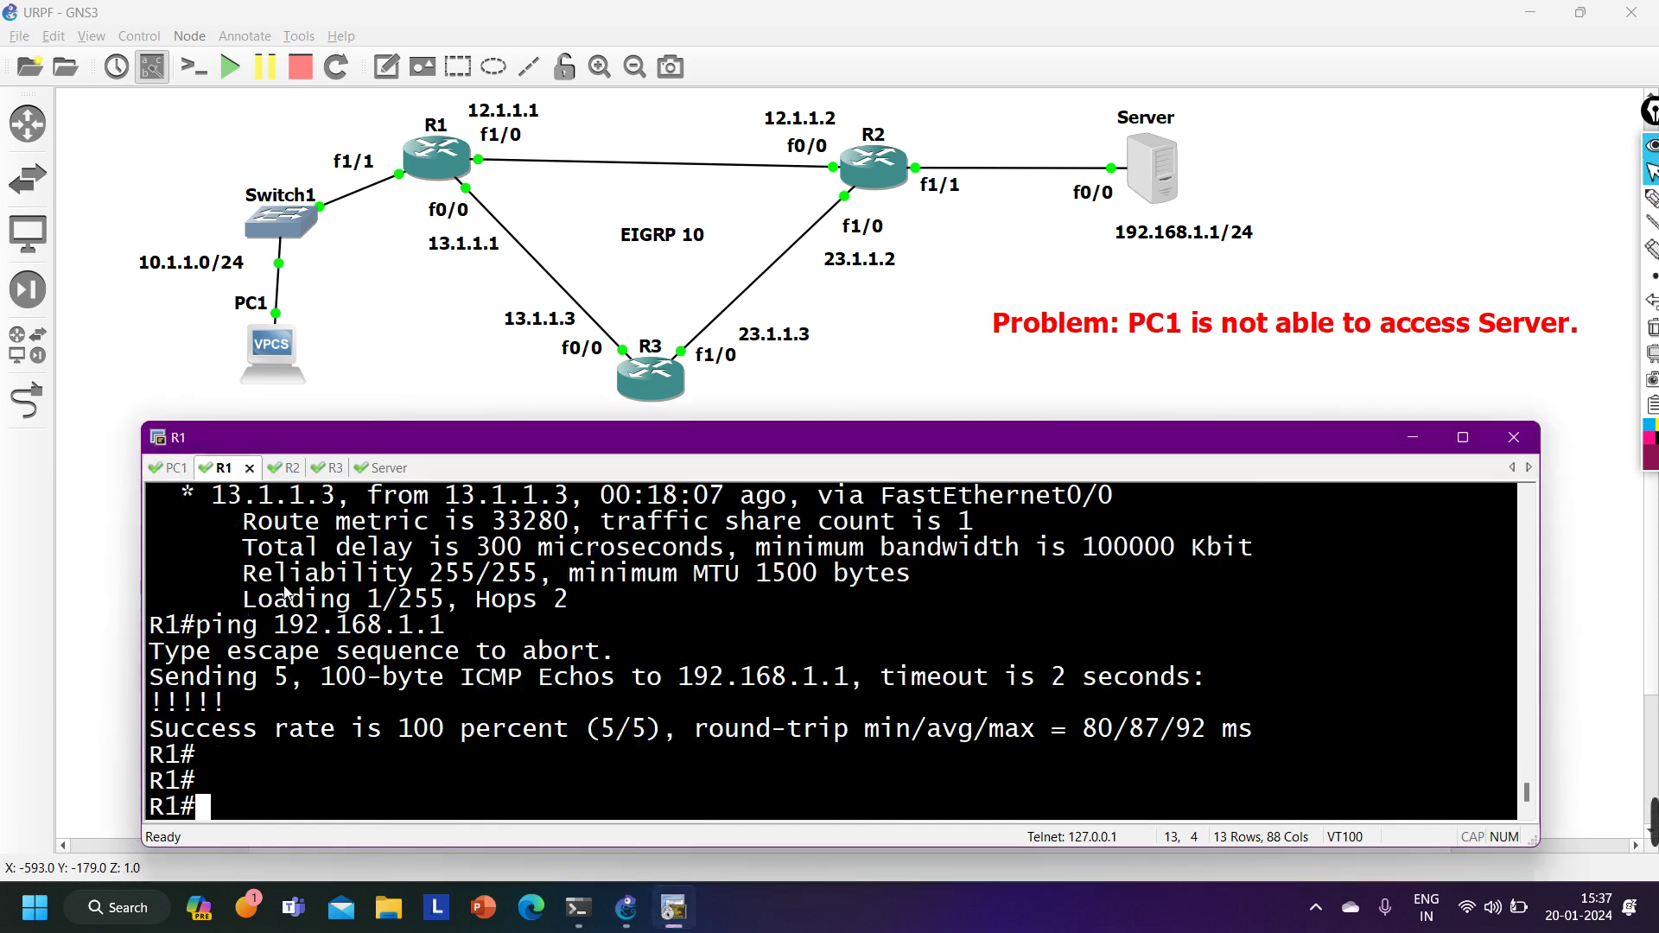
key(Return)
key(Return)
text(sh)
key(Tab)
text(run )
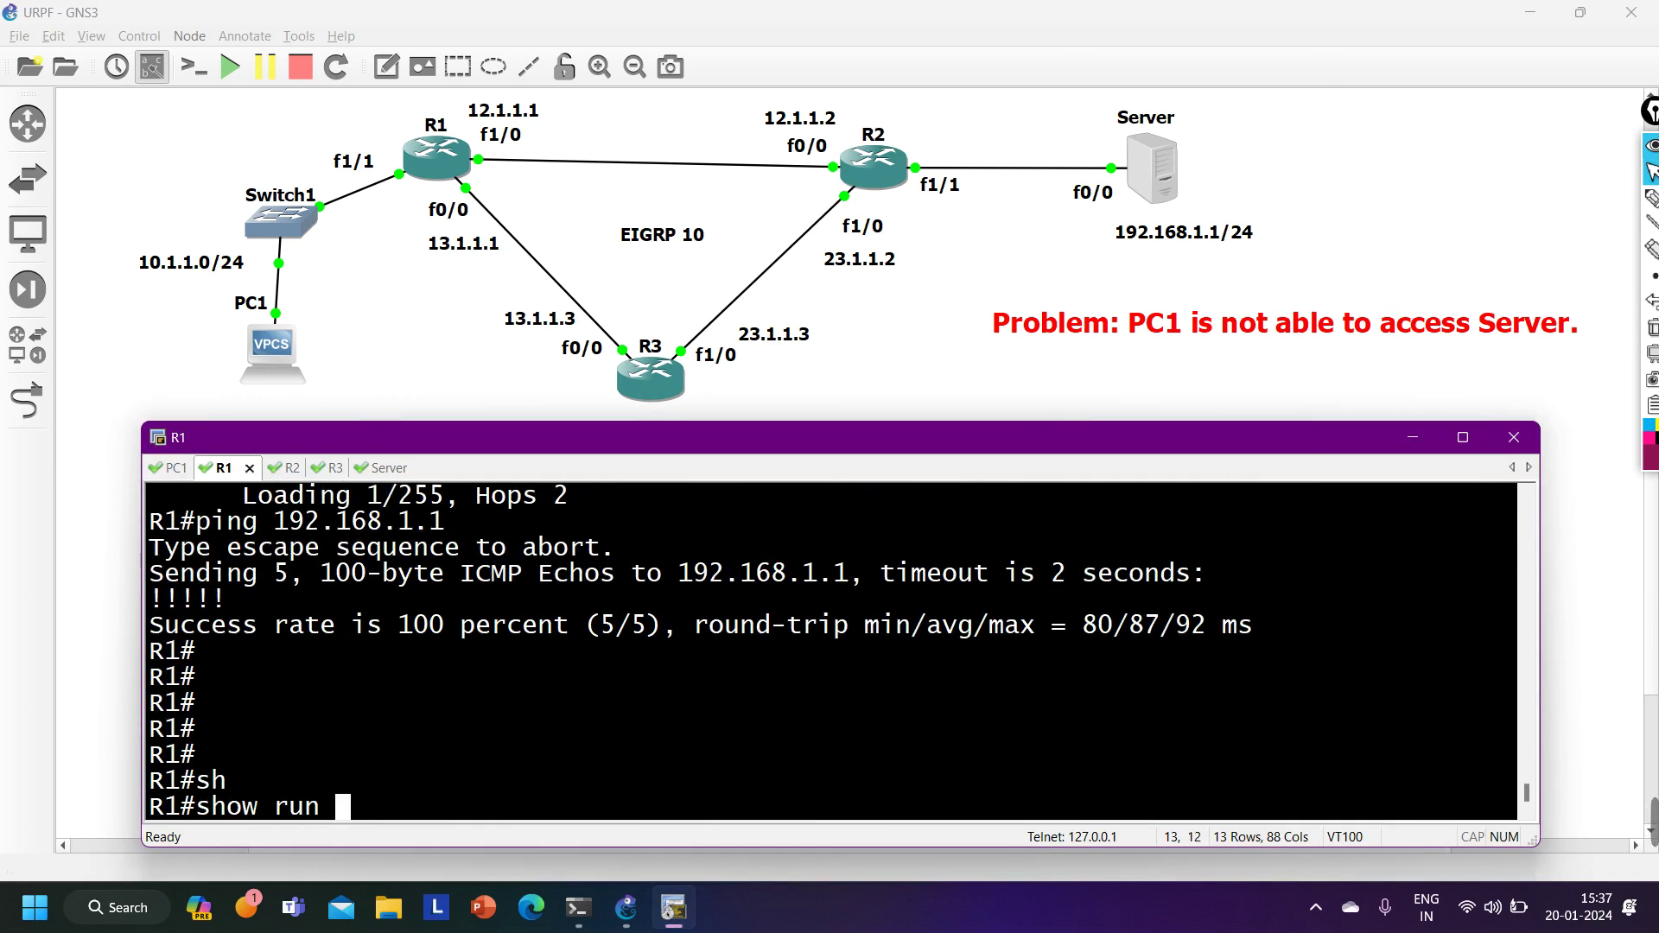
text(int f1/1)
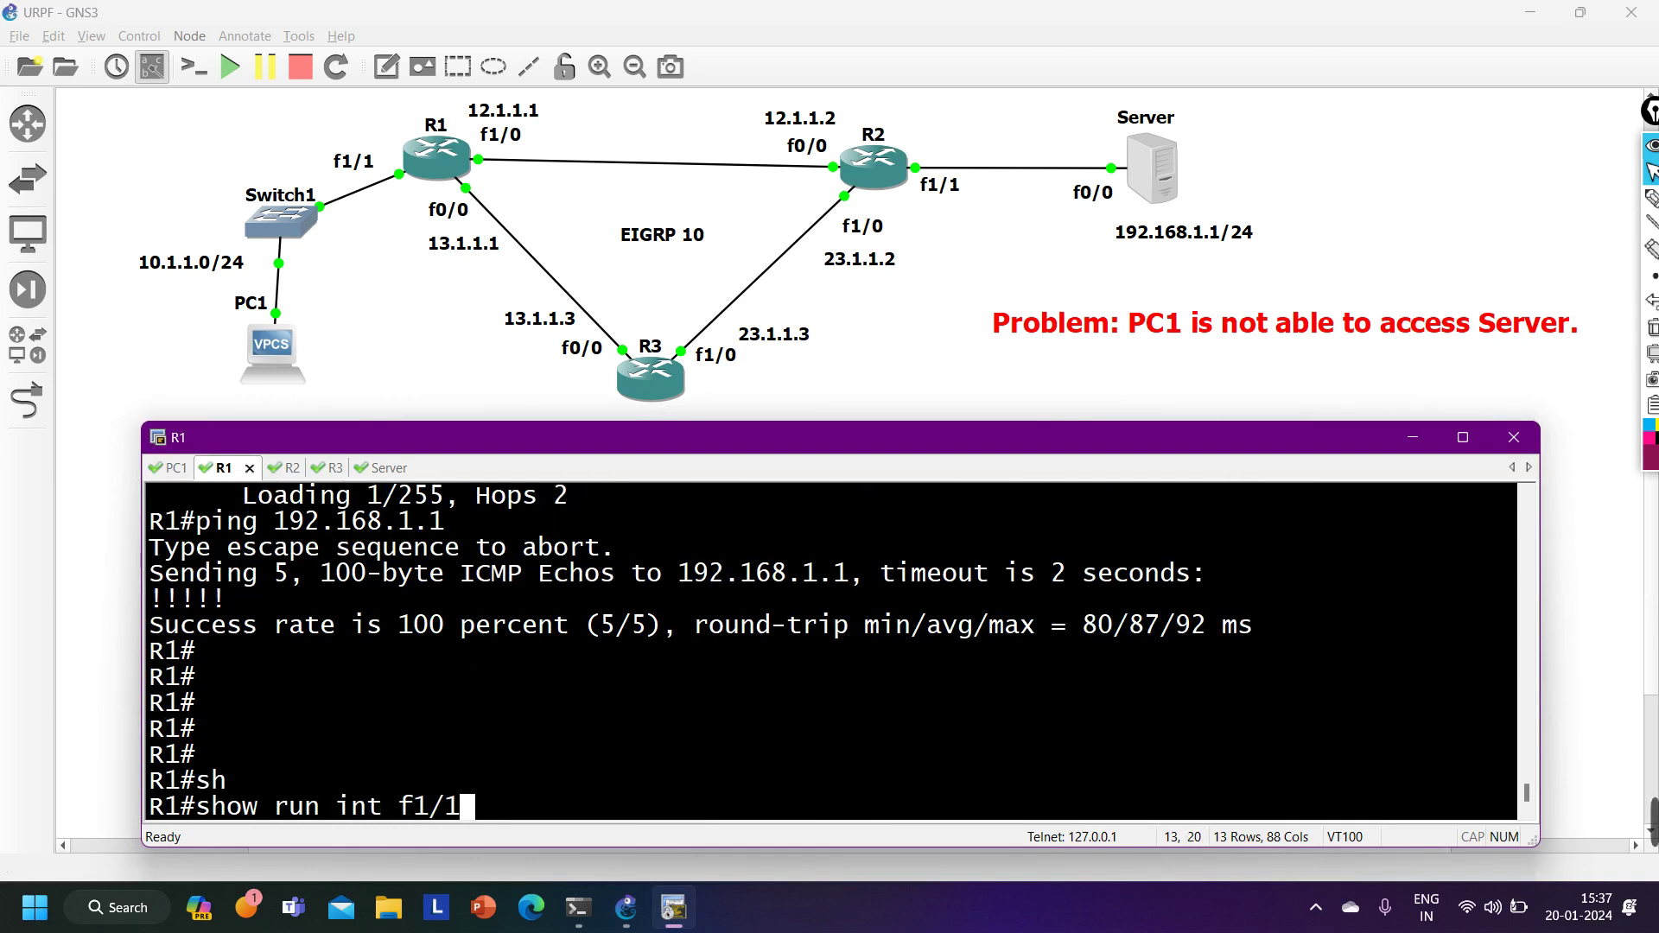
key(Return)
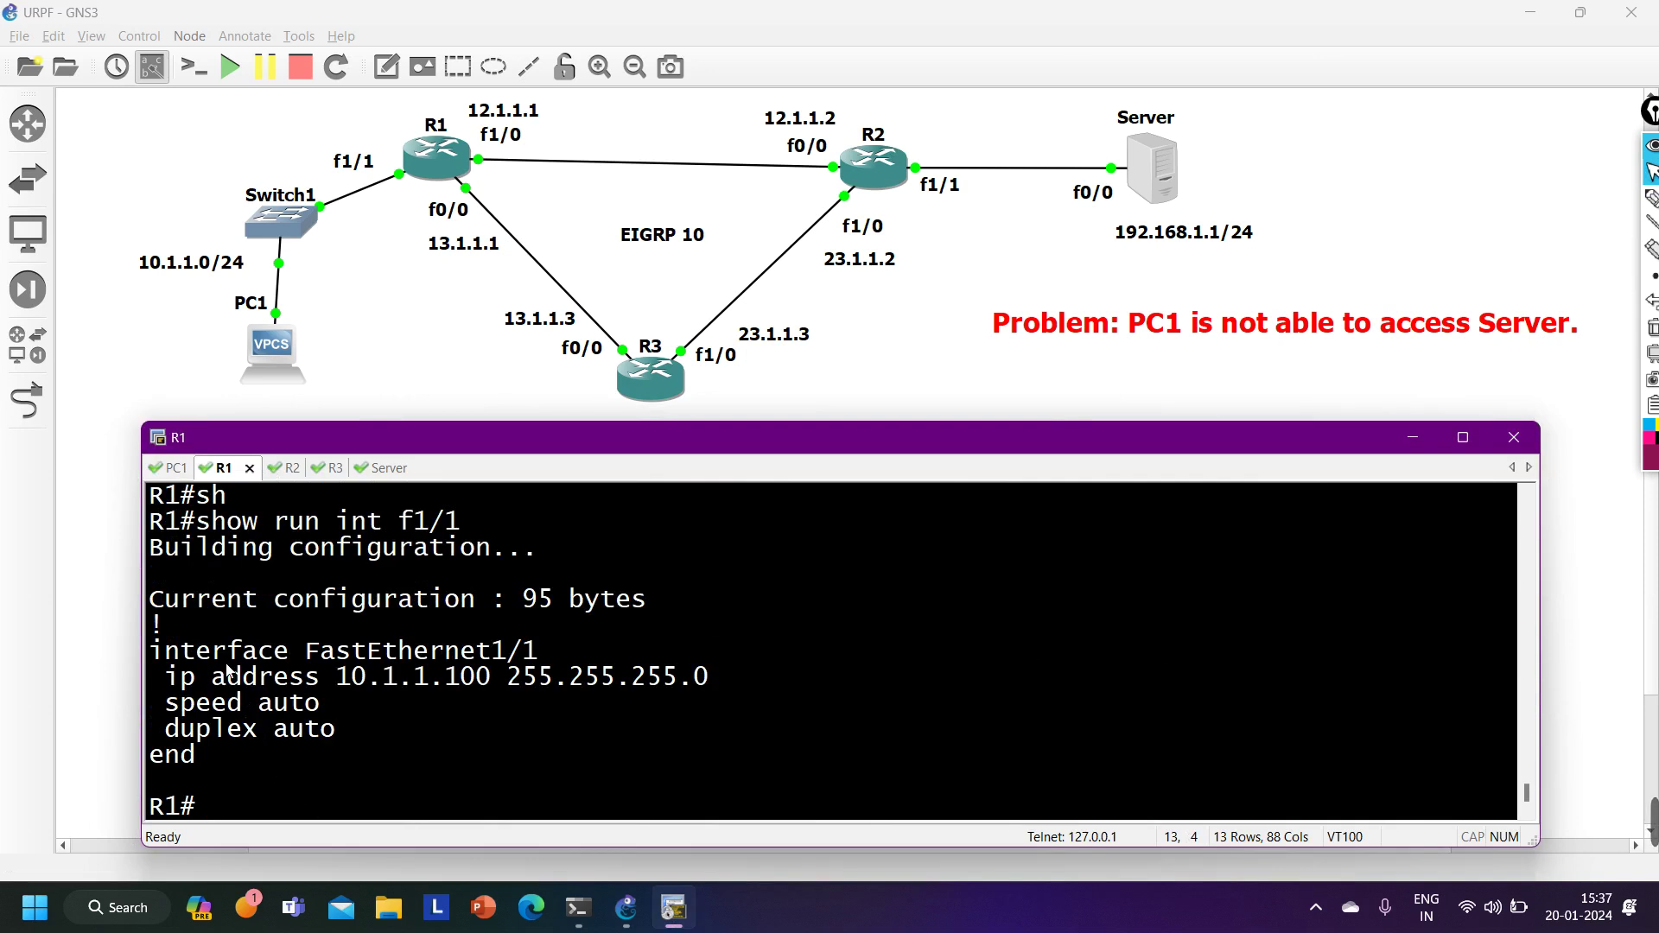
drag(164, 657, 732, 689)
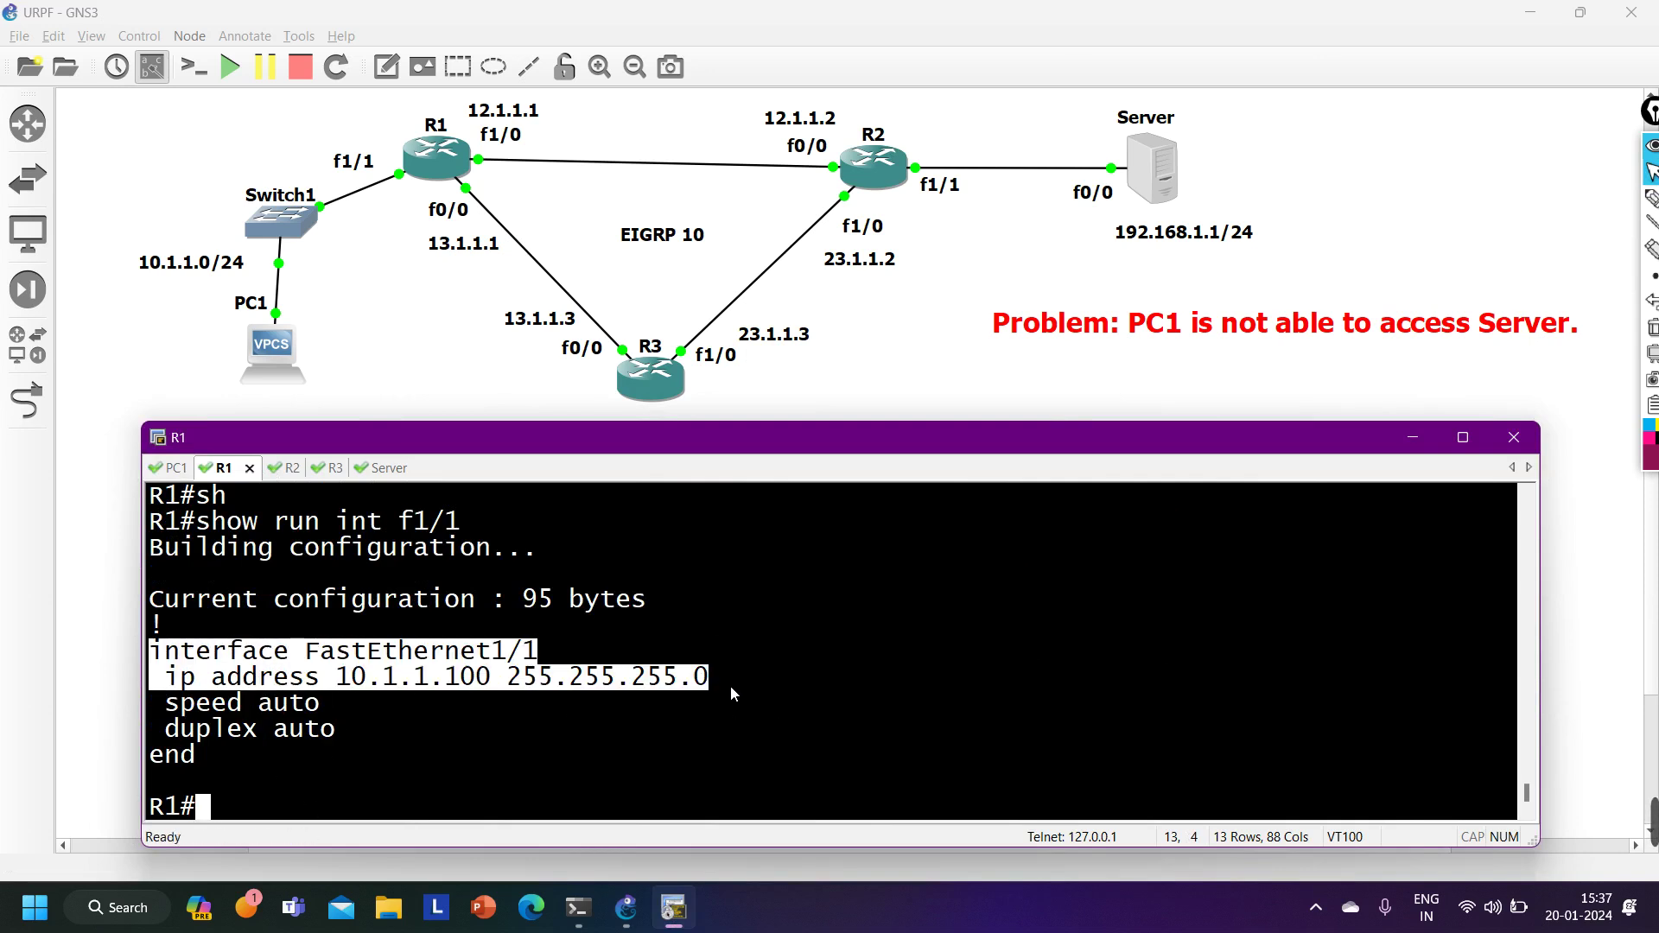
Run "show run int f0/0" on R1 and highlight the FastEthernet0/0 configuration block.
text(sh)
key(Tab)
text(run)
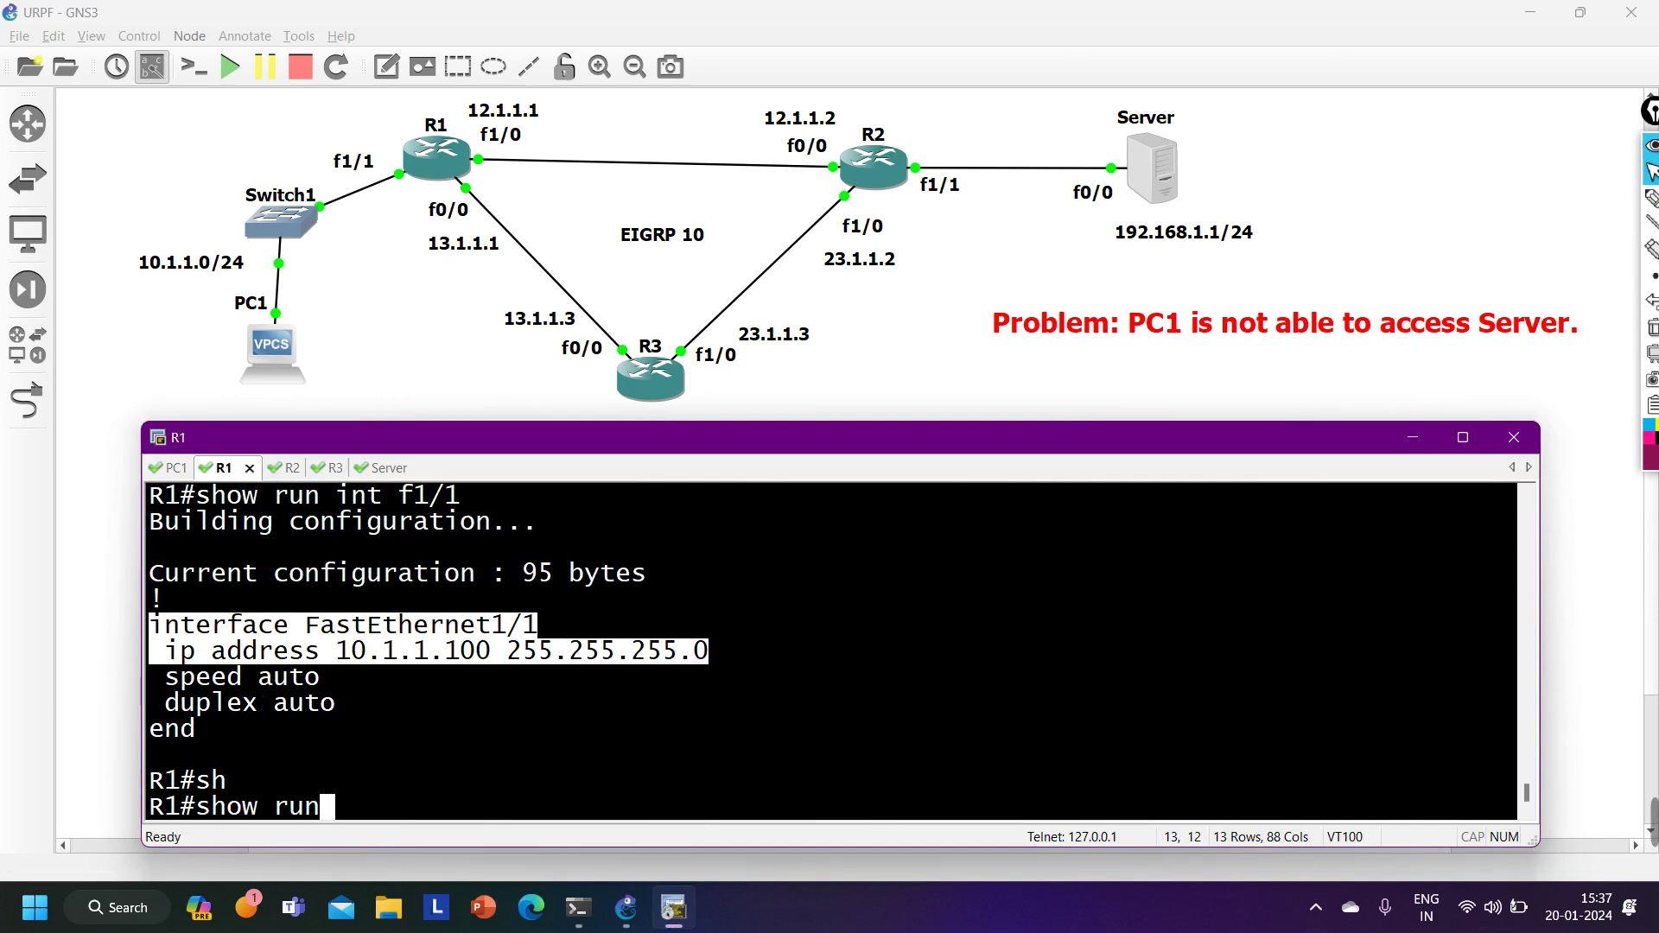
text( int f0/0)
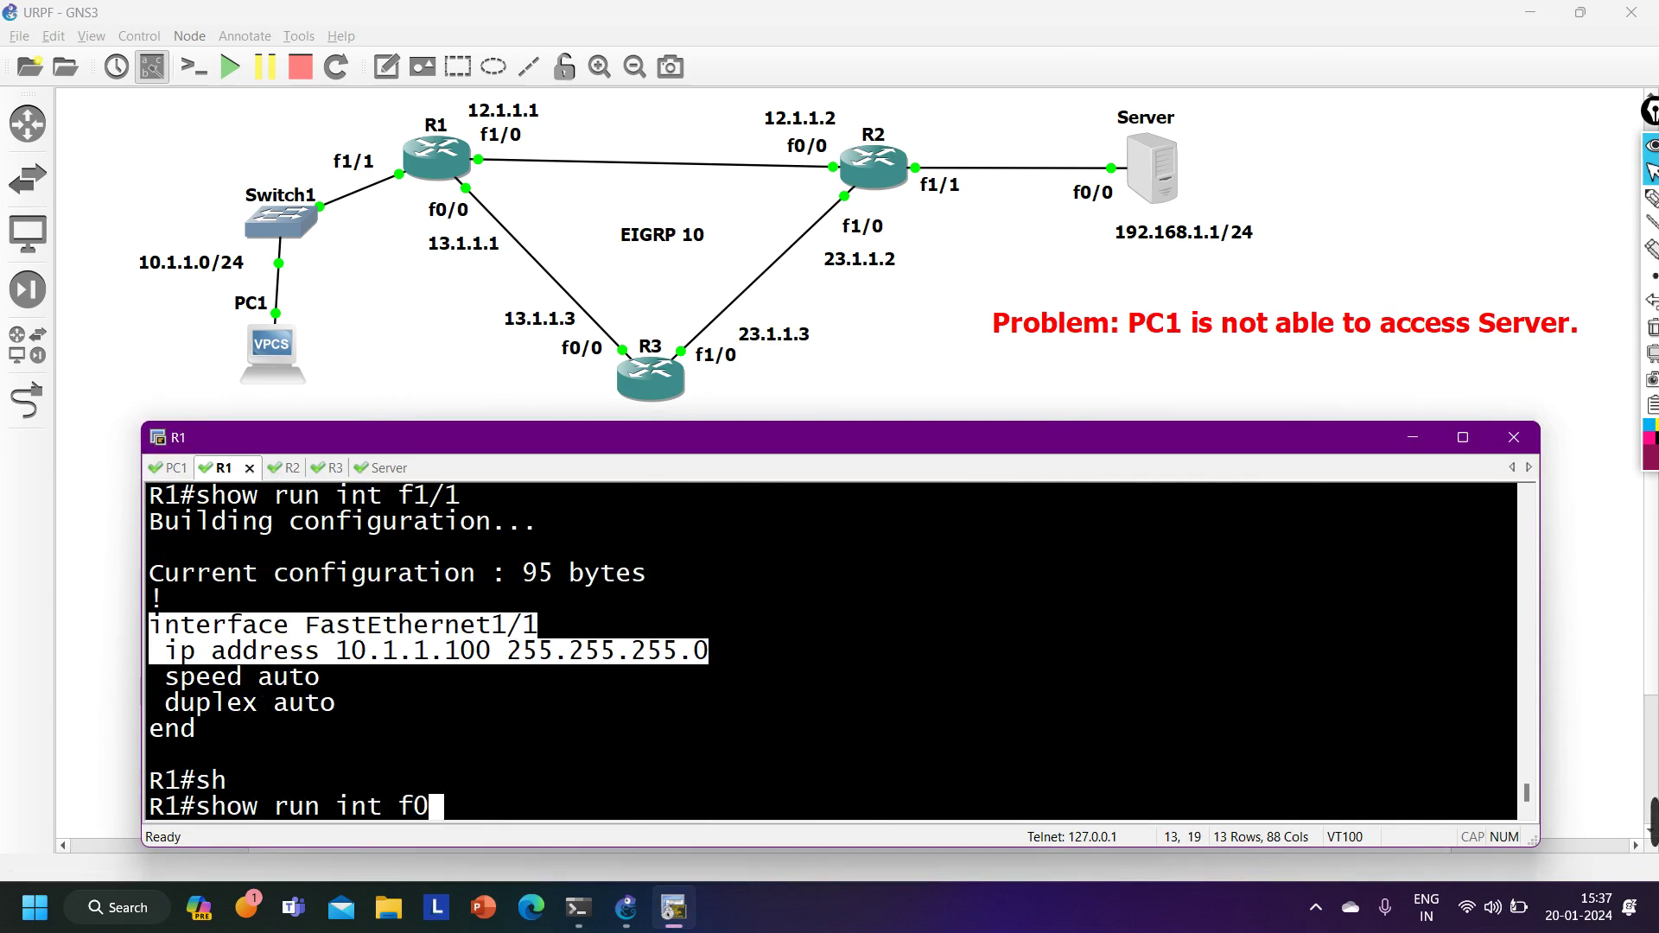
key(Return)
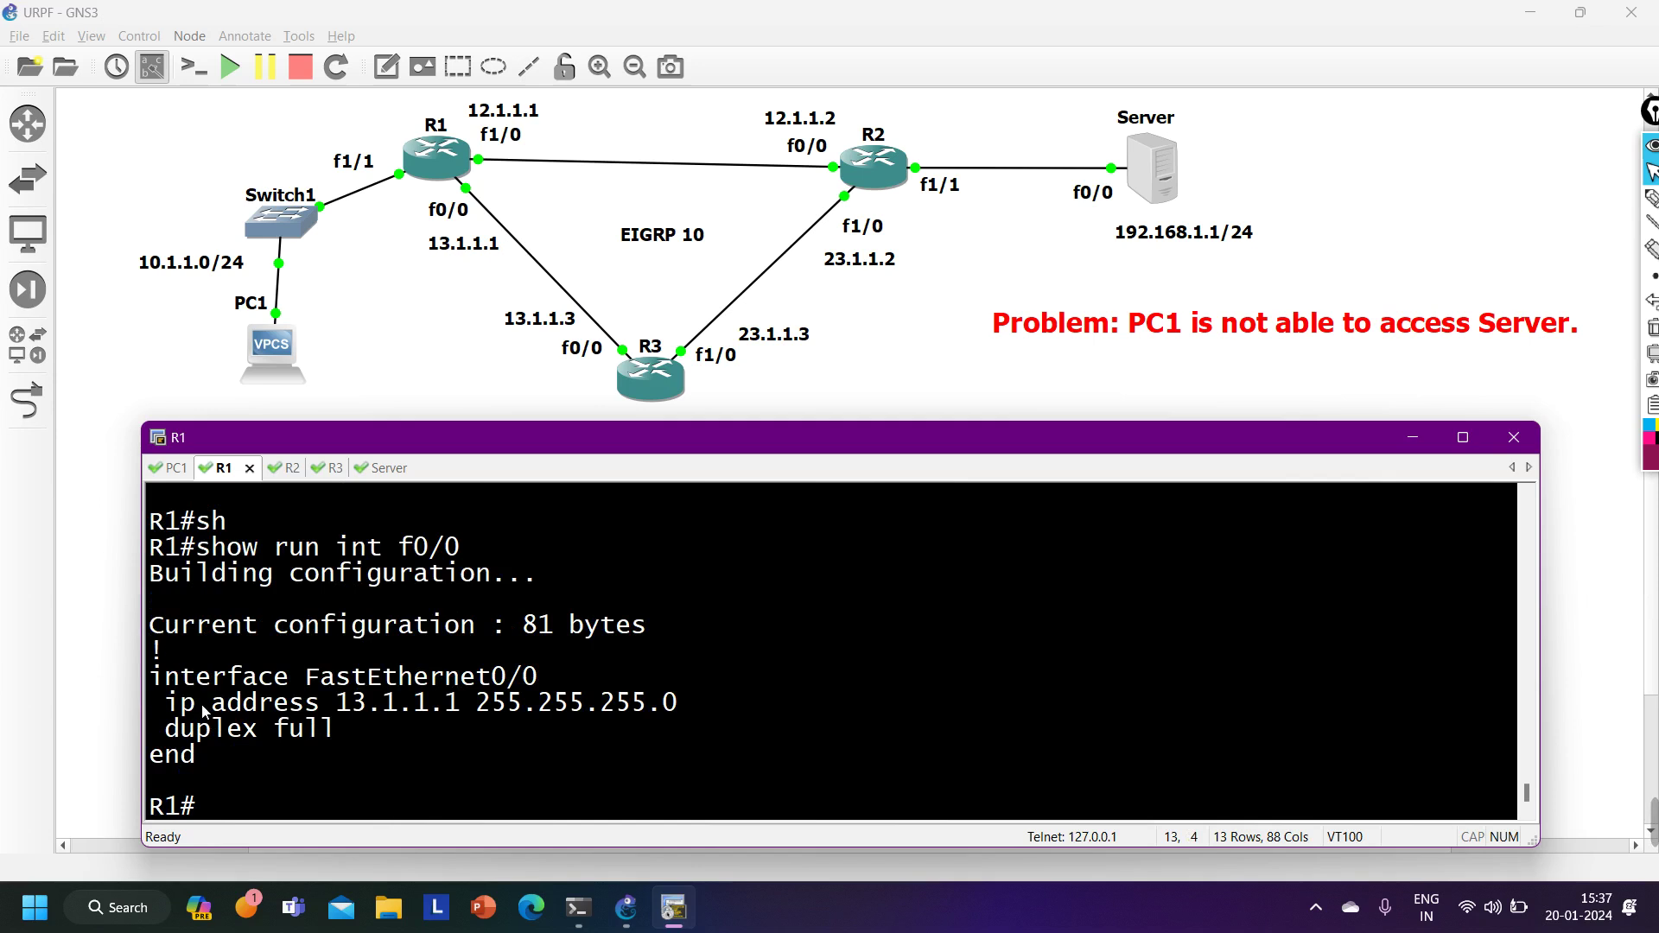
drag(150, 676, 569, 753)
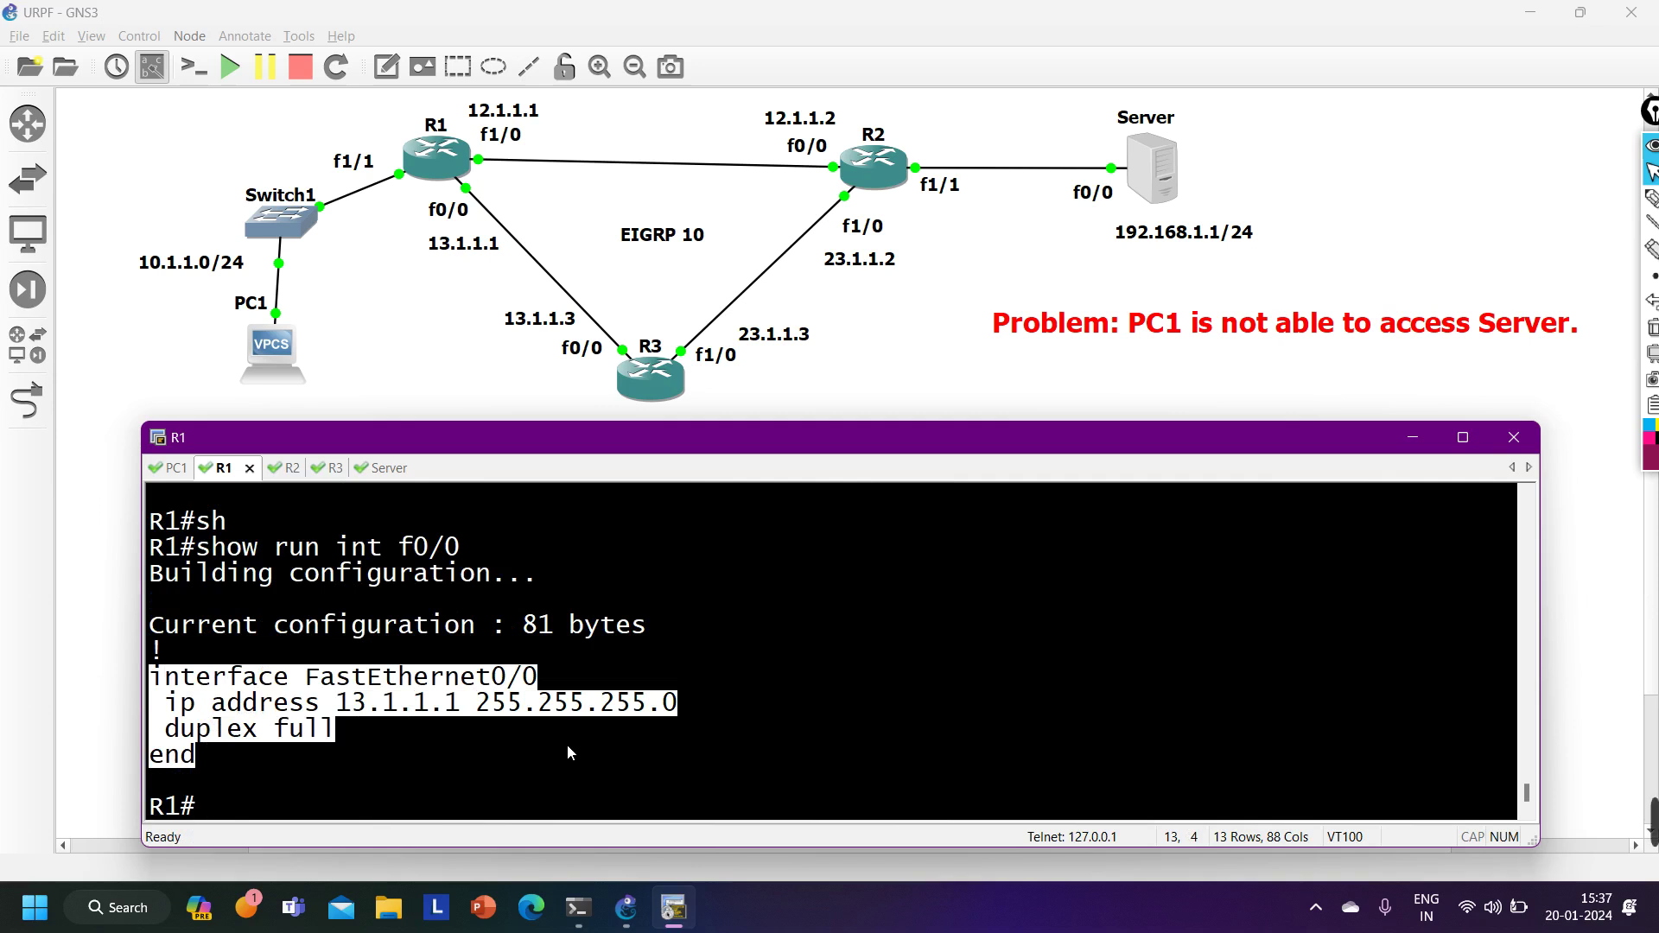
Run "show run int f0/0" on R3 and highlight the FastEthernet0/0 lines from the interface name through the duplex setting.
key(ctrl+Tab)
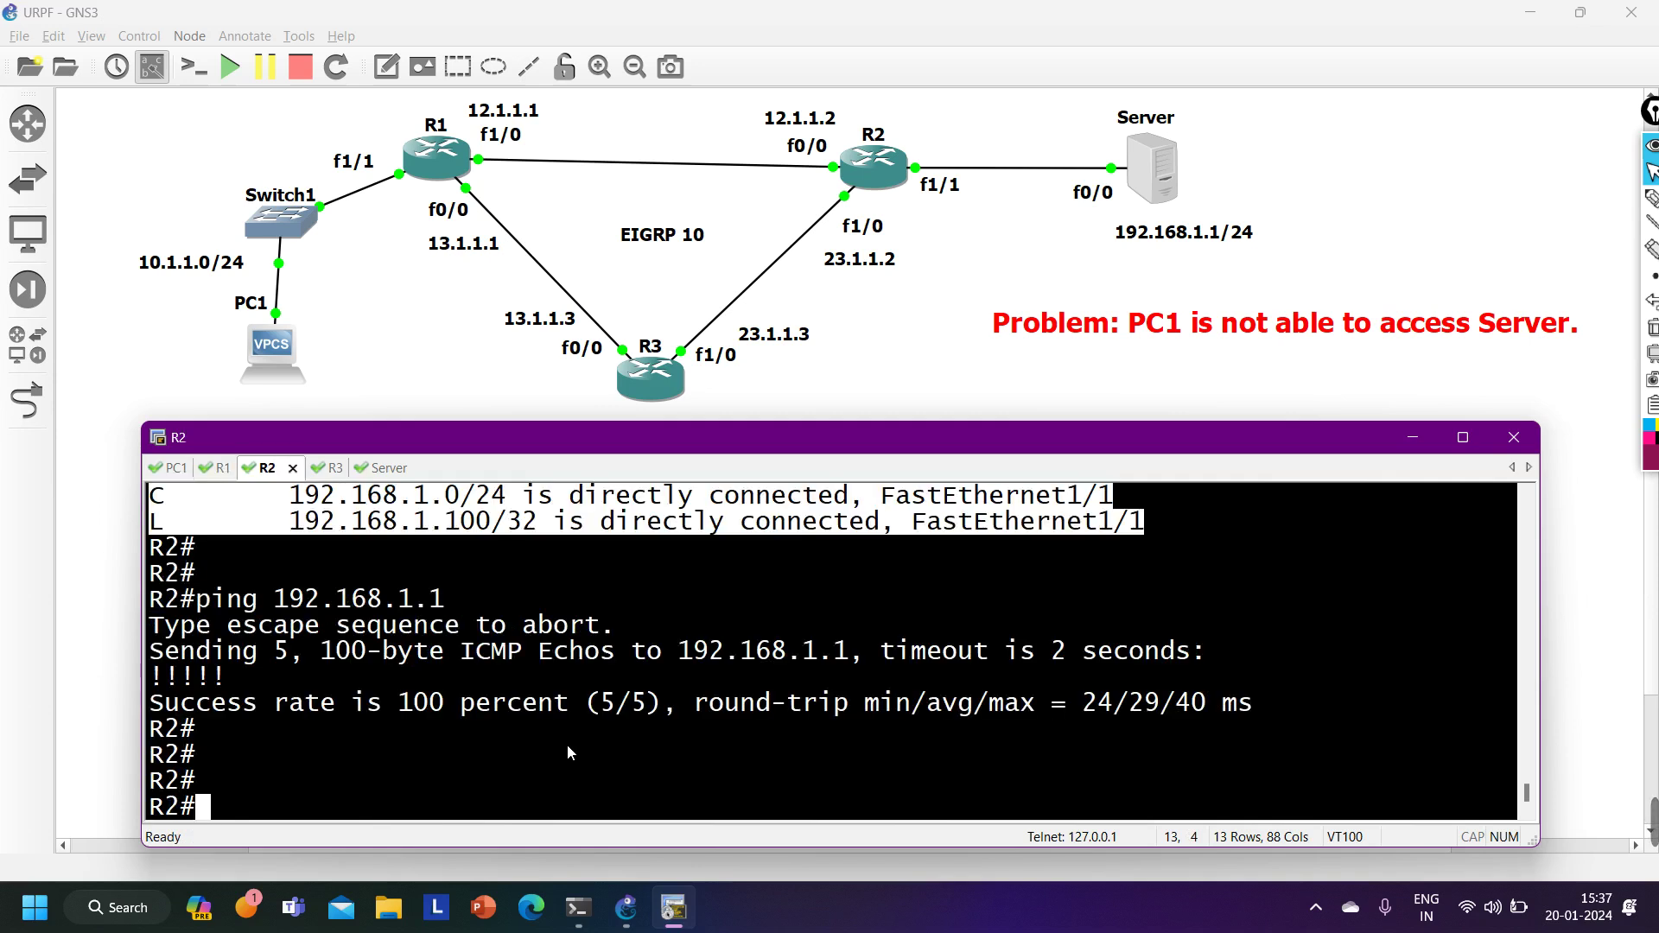
key(ctrl+Tab)
key(Return)
key(Return)
key(Return)
key(Return)
key(Return)
key(Return)
key(Return)
key(Return)
key(Return)
key(Return)
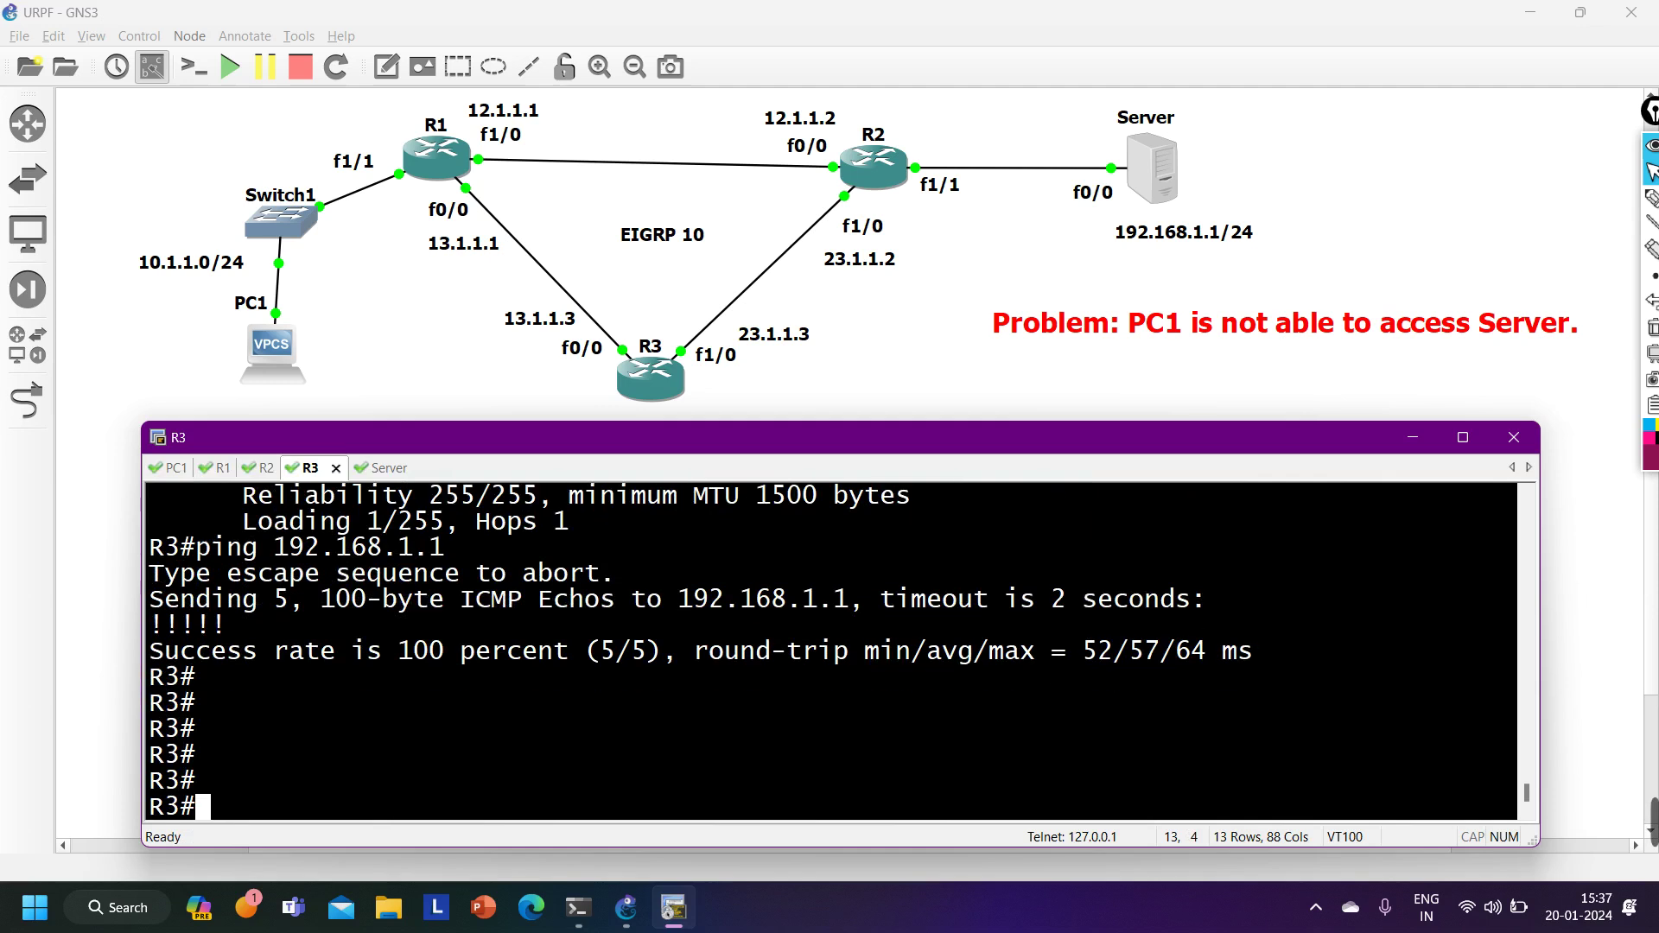
text(sh)
key(Tab)
text(run)
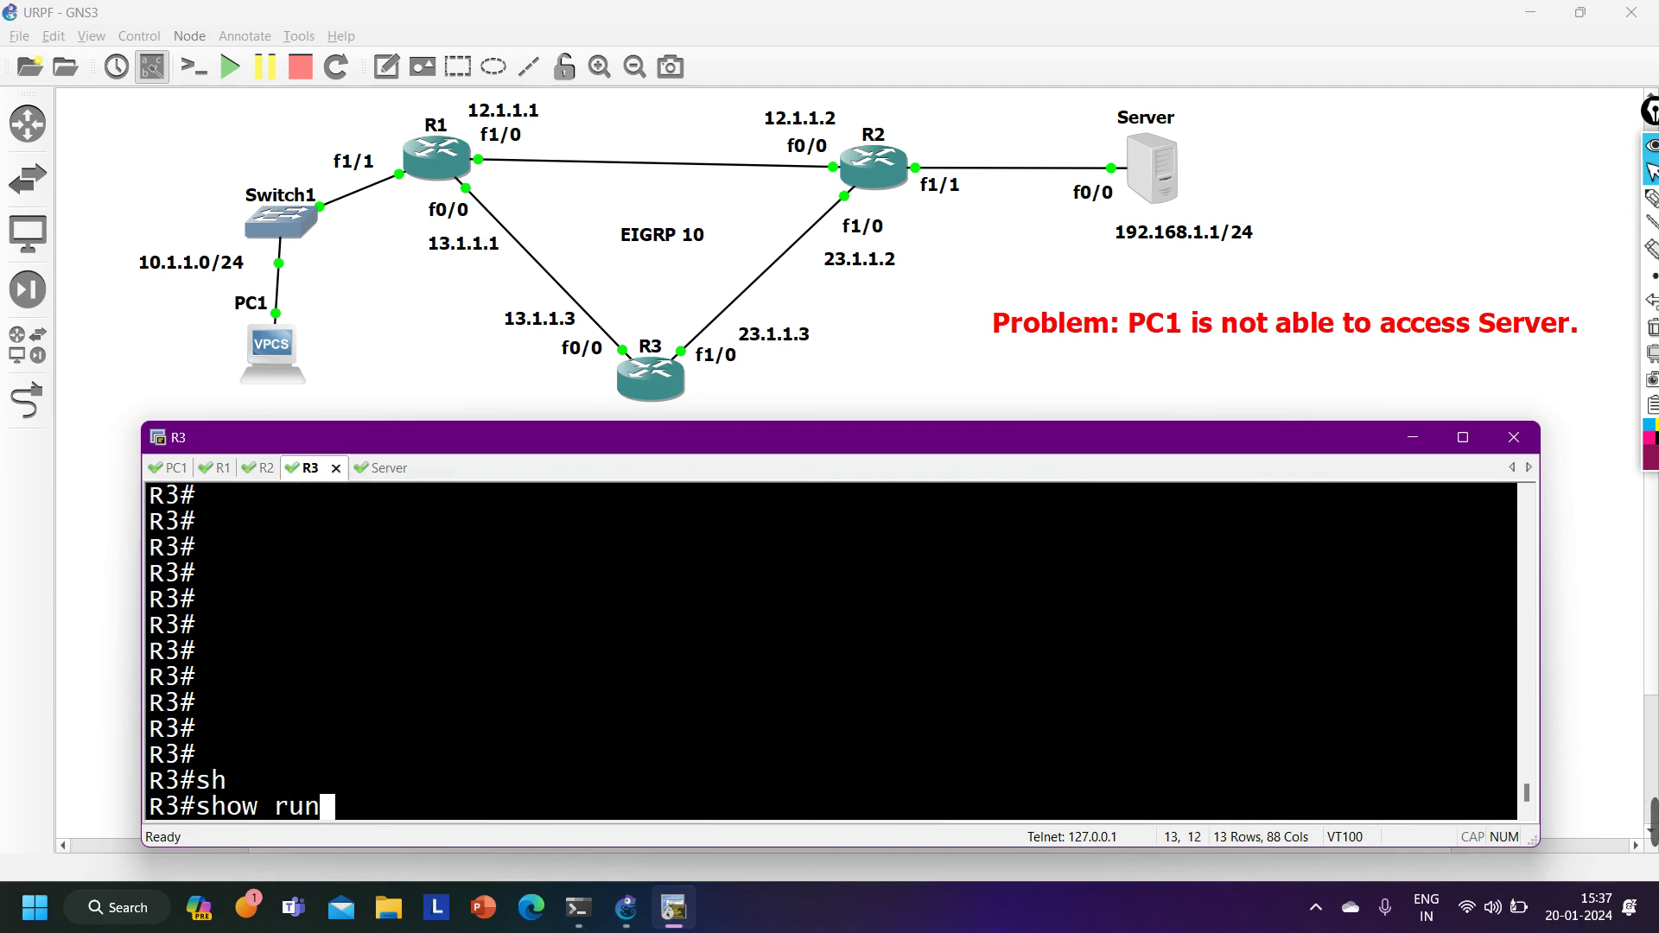
text( int f0/0)
key(Return)
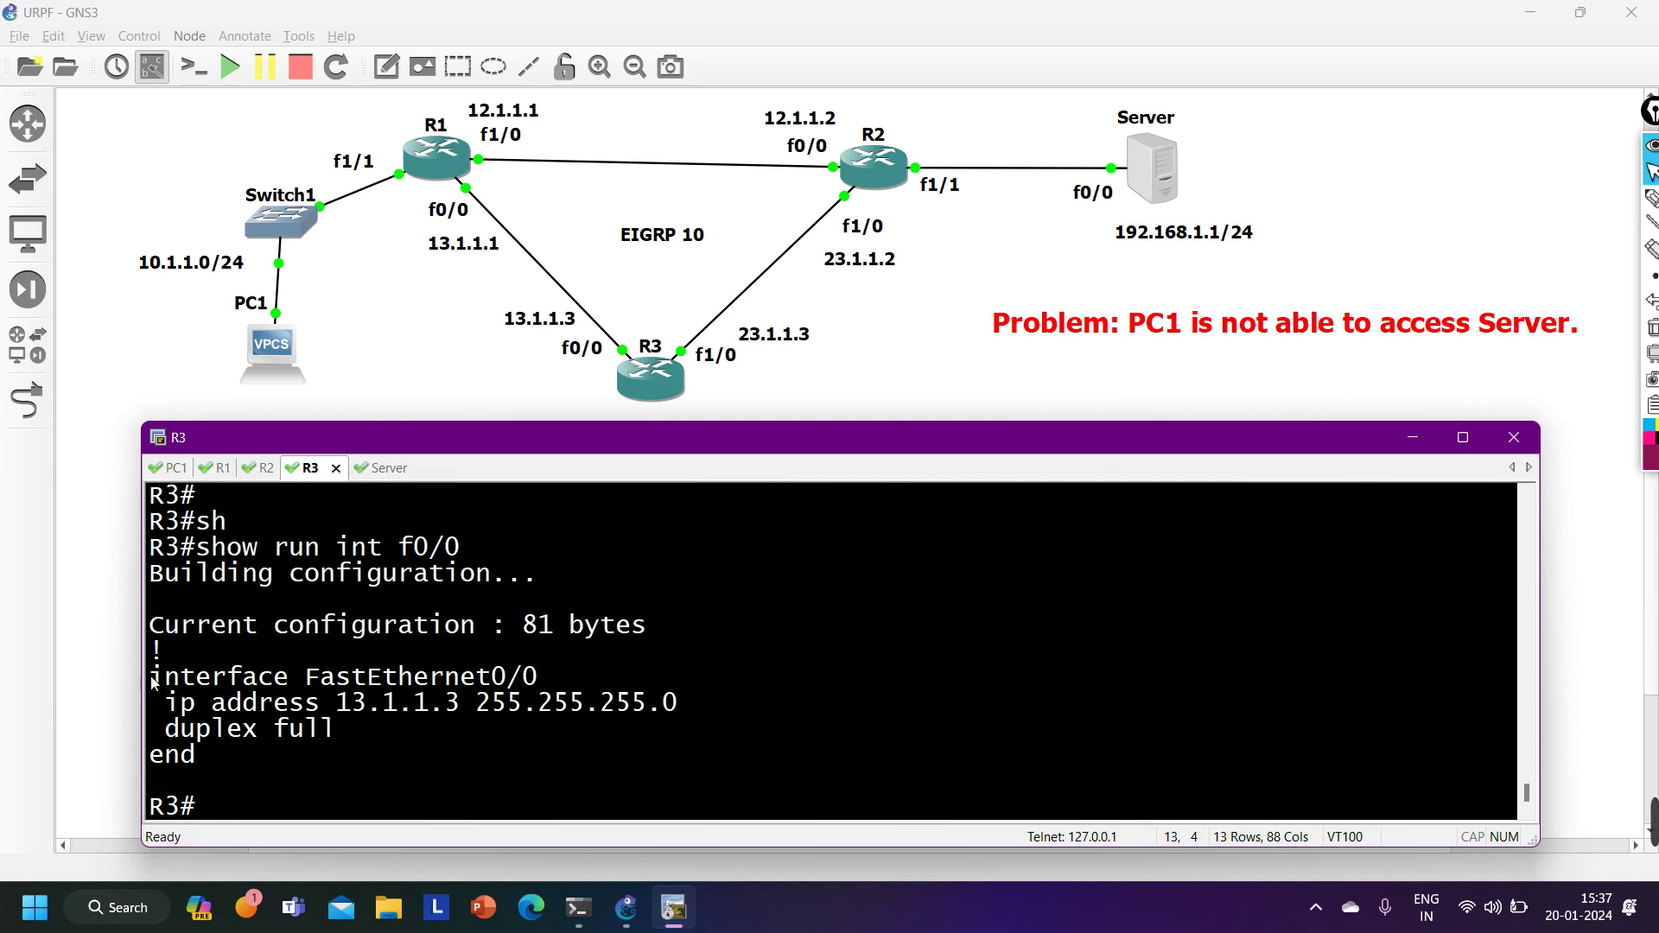
drag(150, 678, 641, 729)
Run "show run int f1/0" on R3 and highlight the interface name and IP address lines.
key(Return)
text(sh)
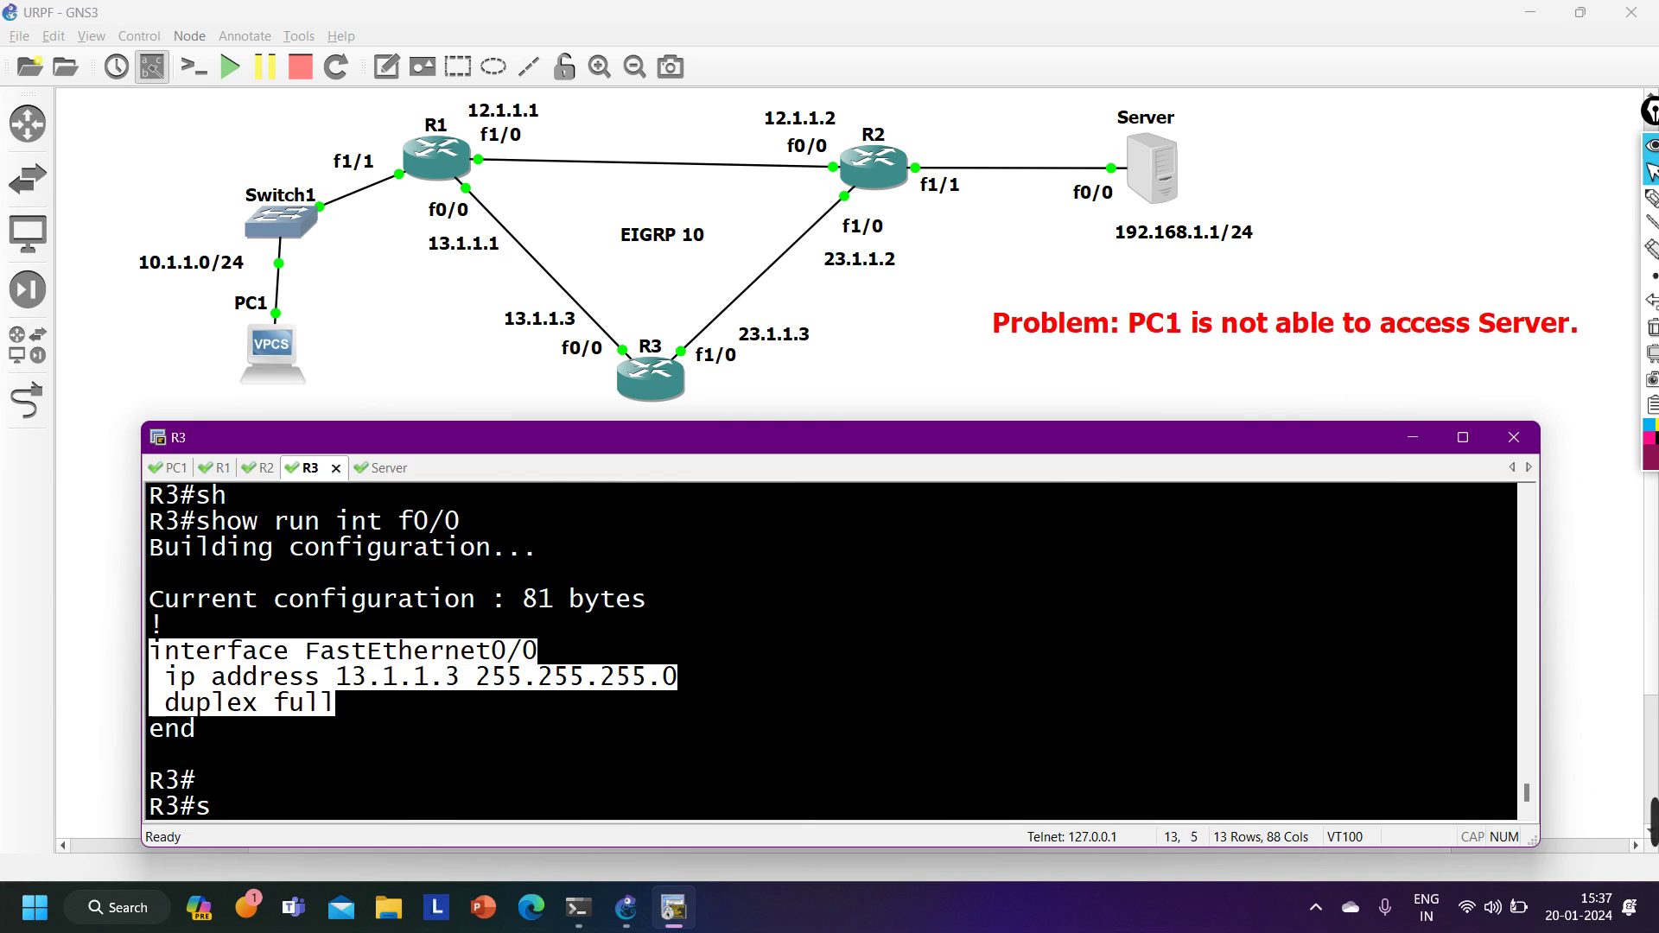
key(Tab)
text(run int)
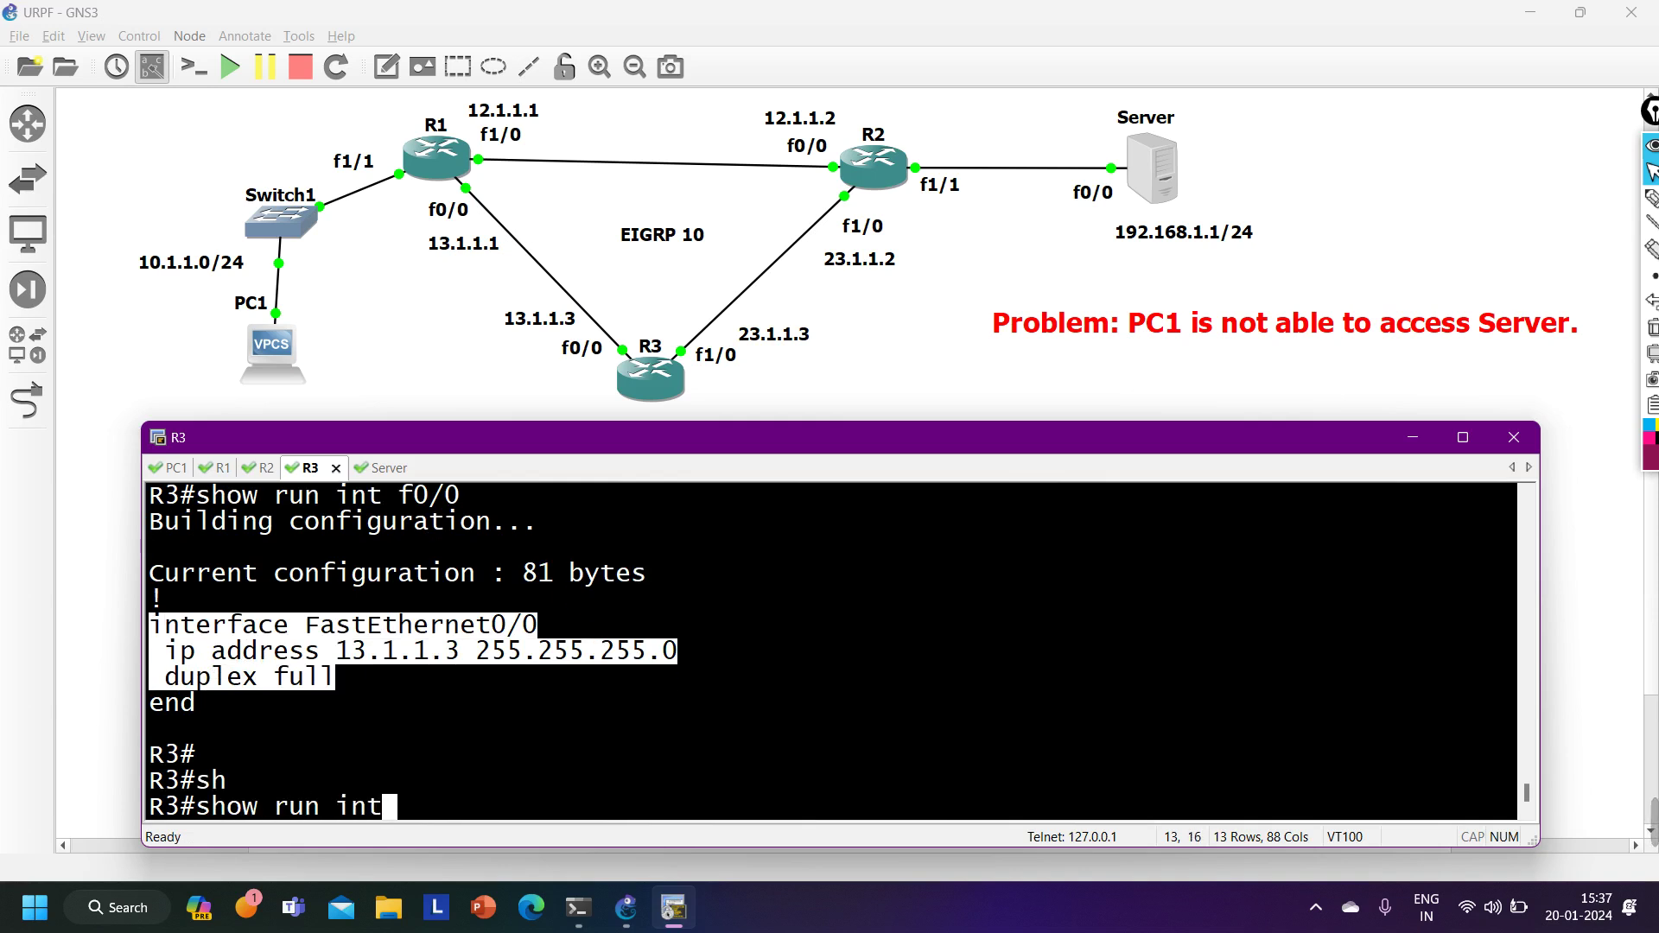
text( f1/0)
key(Return)
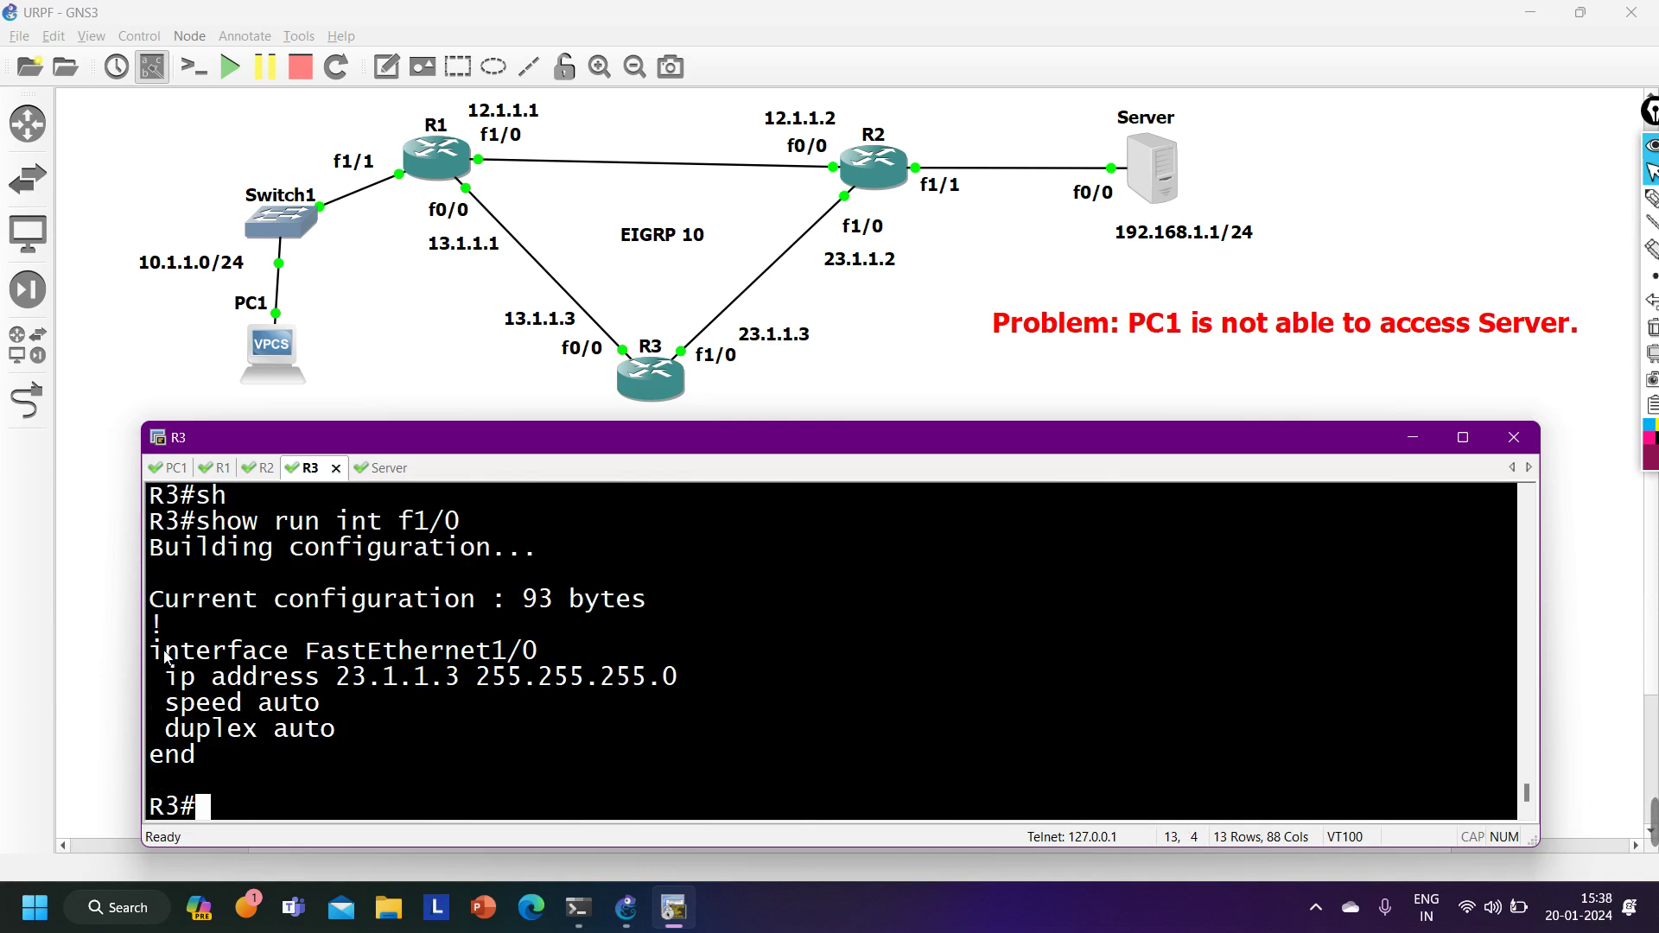
drag(150, 650, 702, 679)
key(Return)
key(Return)
key(Return)
key(Return)
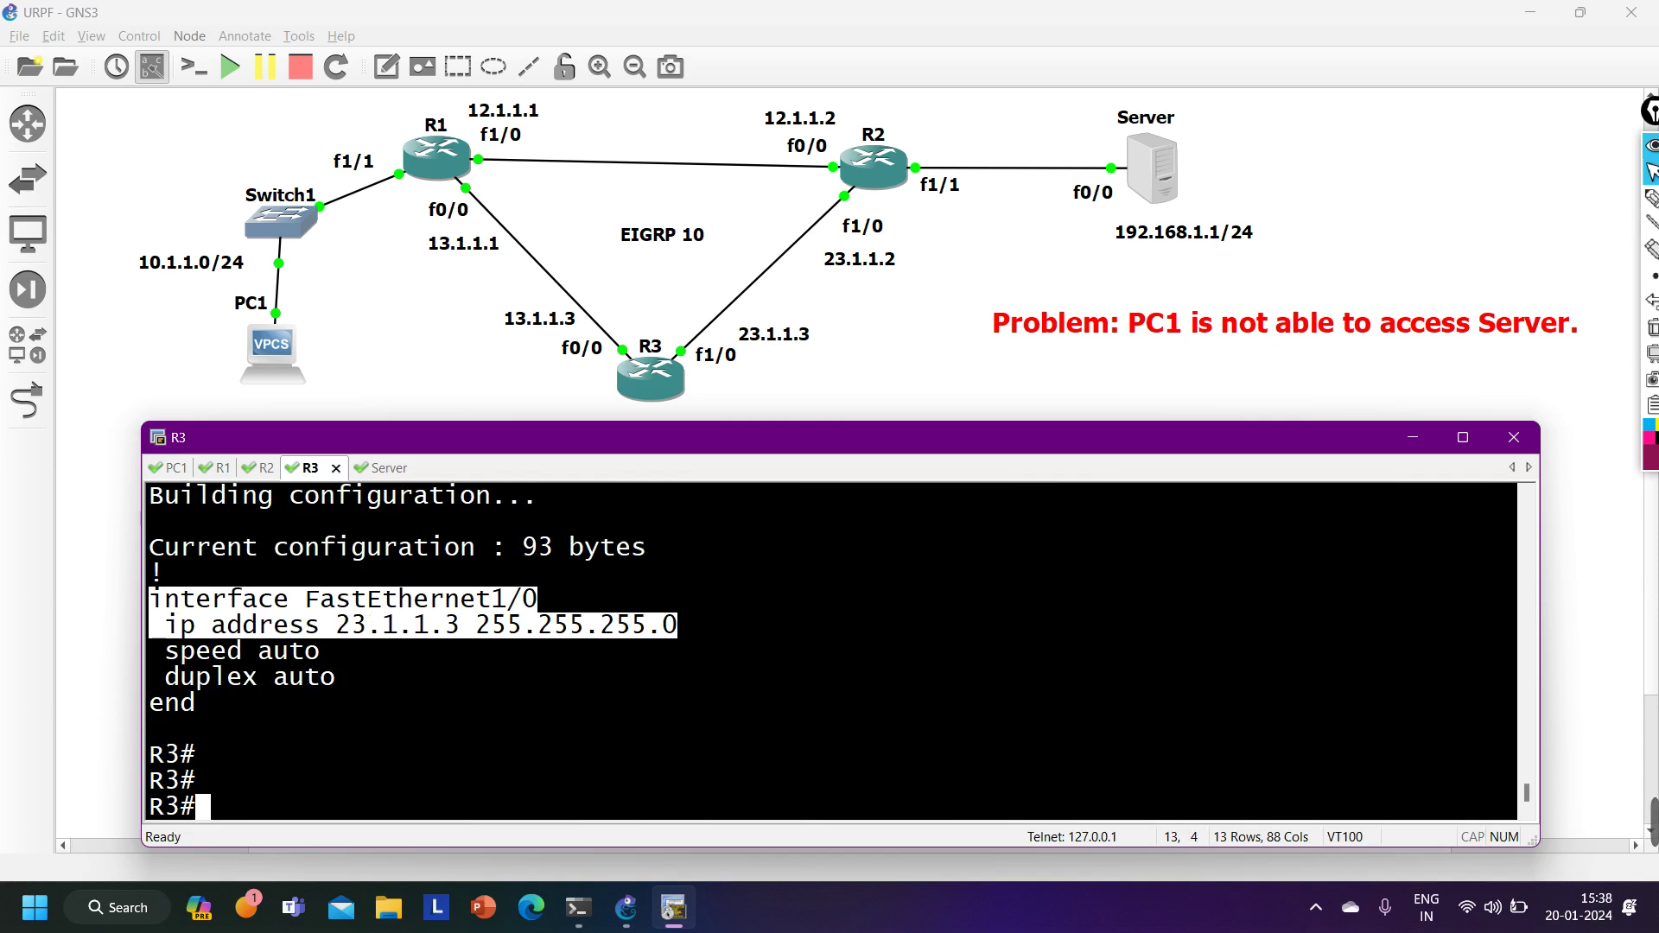
Run "show run int f1/0" on R2 and highlight the interface and IP address lines, followed by the "ip verify unicast source reachable-via rx" line.
click(268, 468)
text(sh)
key(Tab)
text(ru)
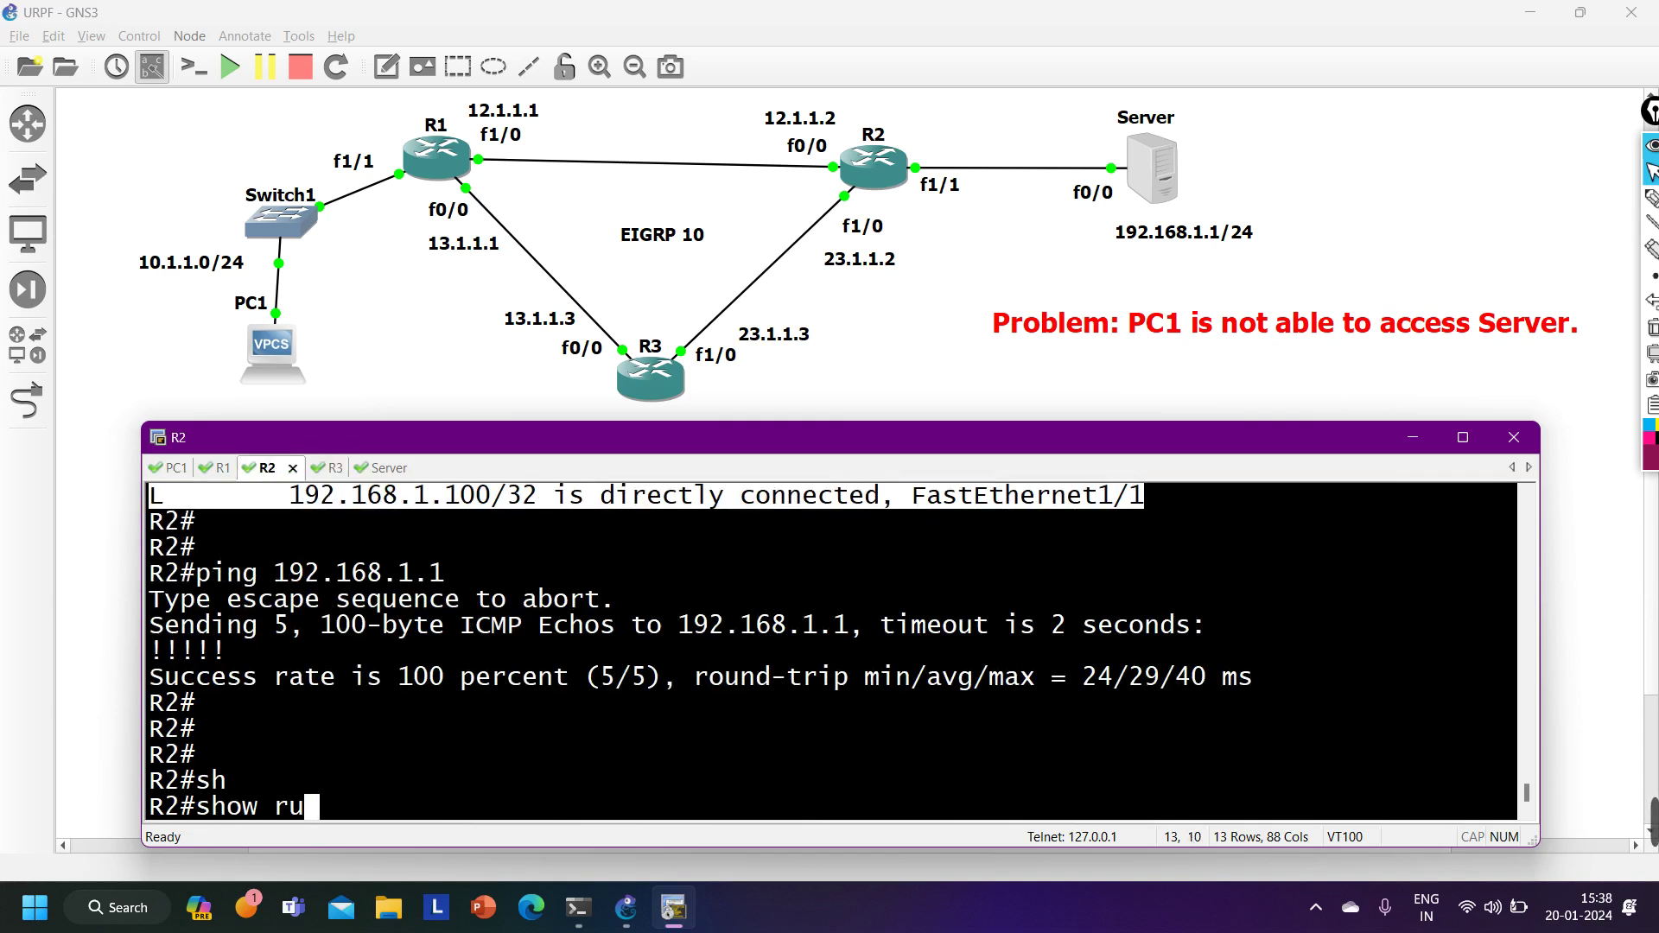
text(n int f1/0)
key(Return)
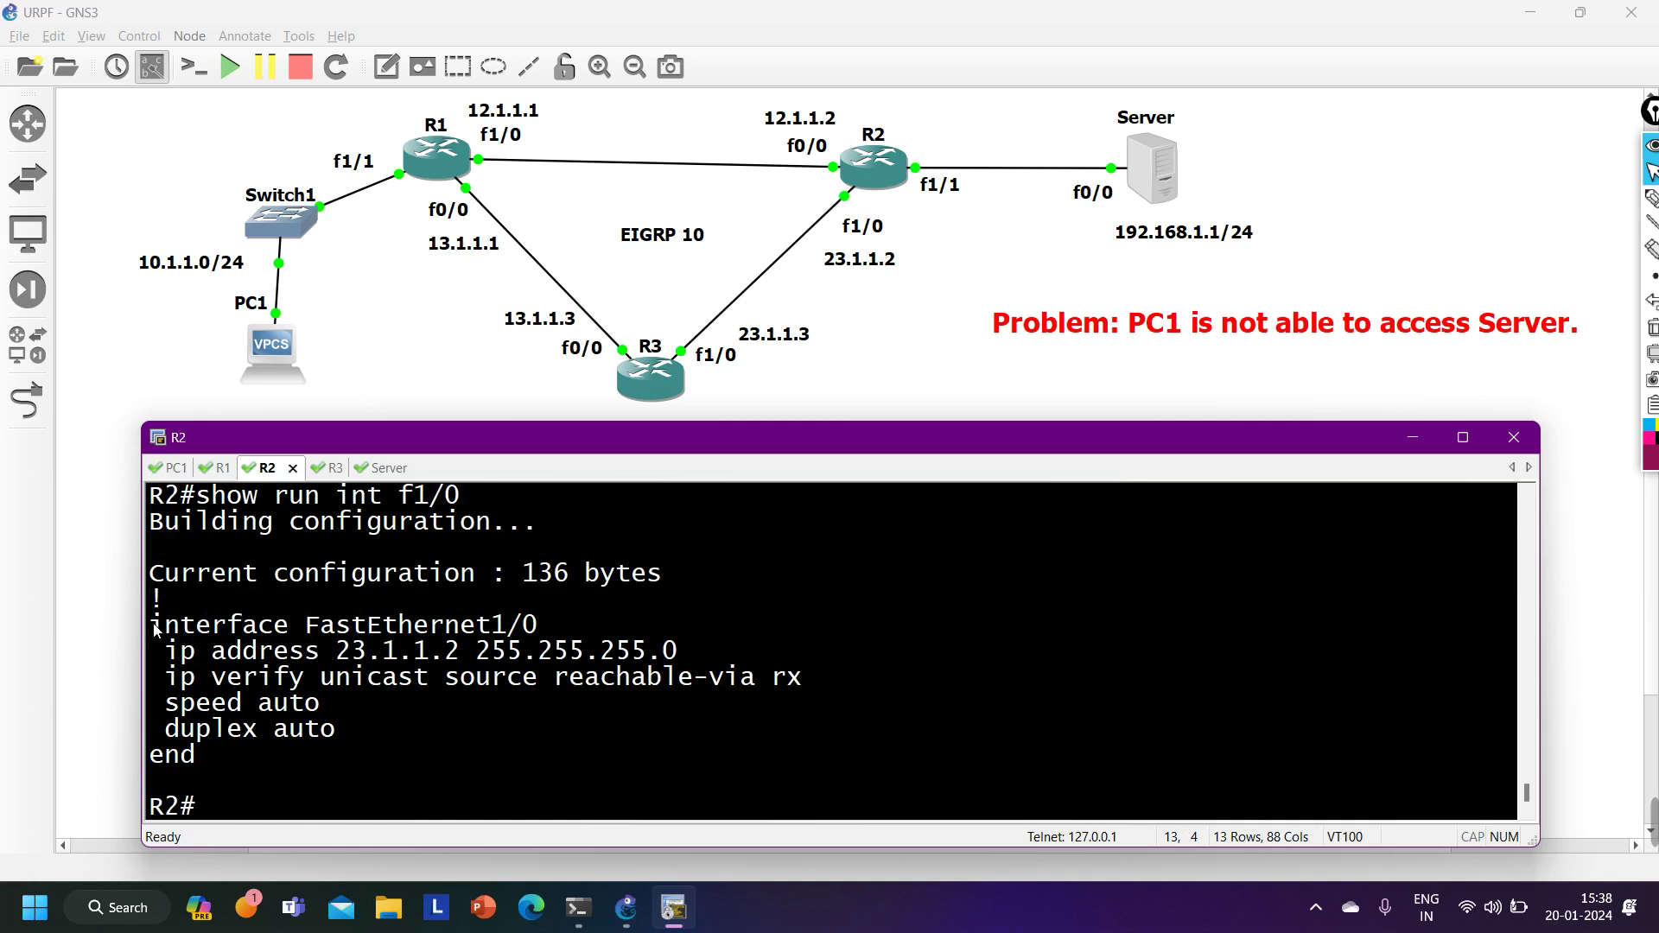
drag(156, 629, 728, 657)
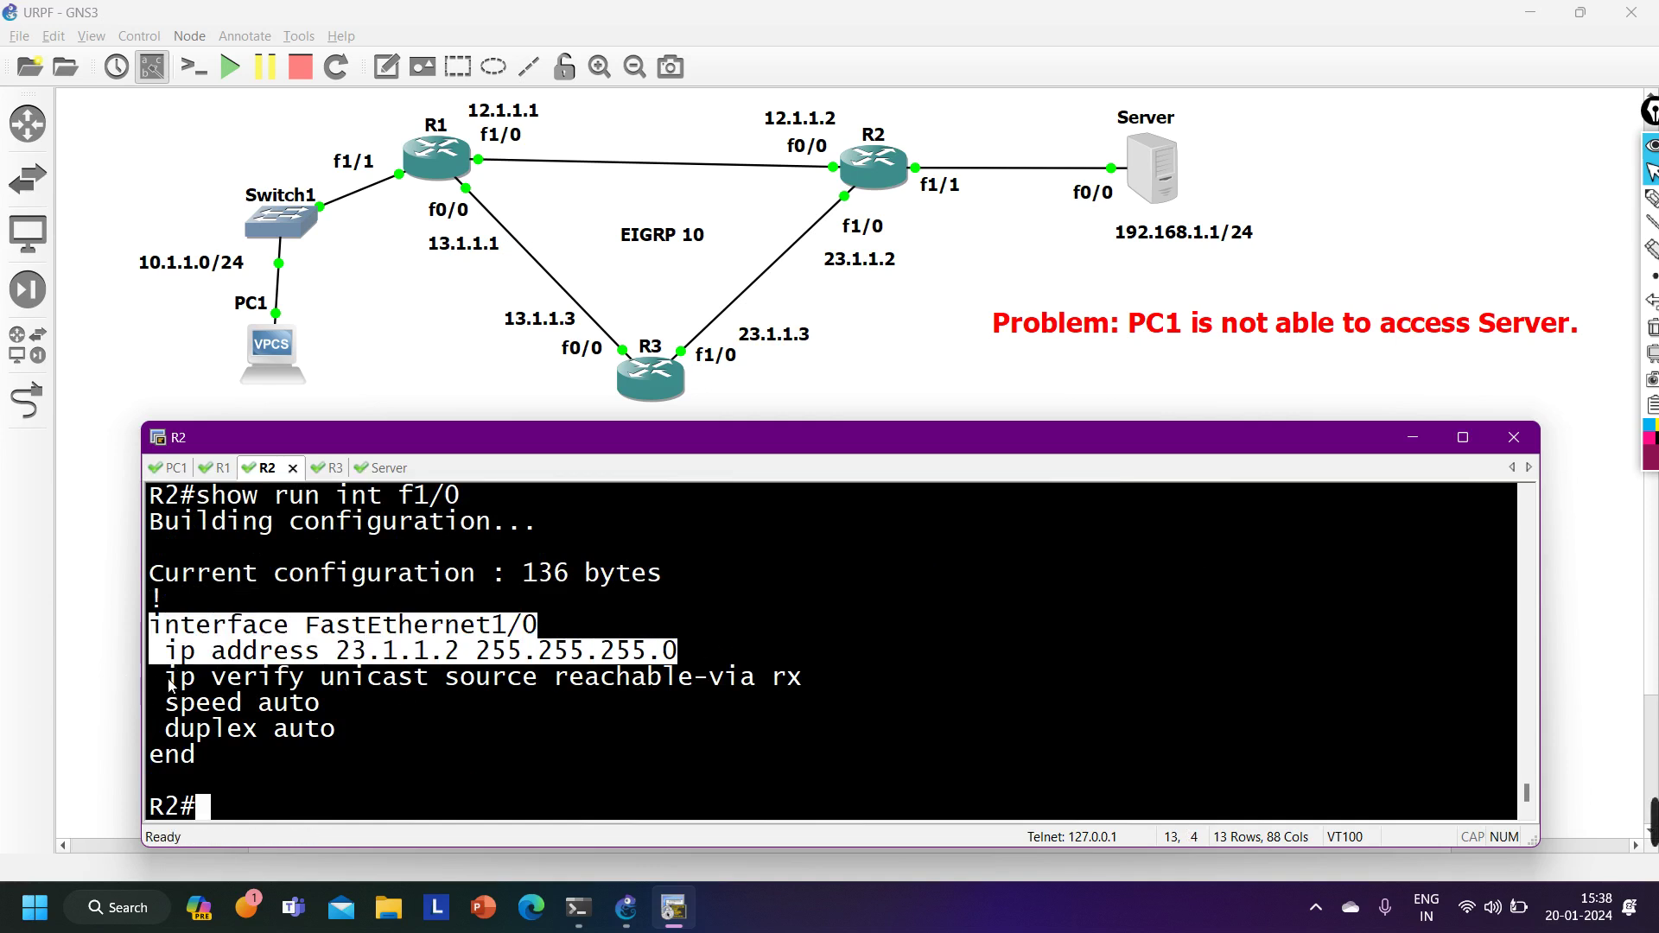
drag(166, 683, 820, 694)
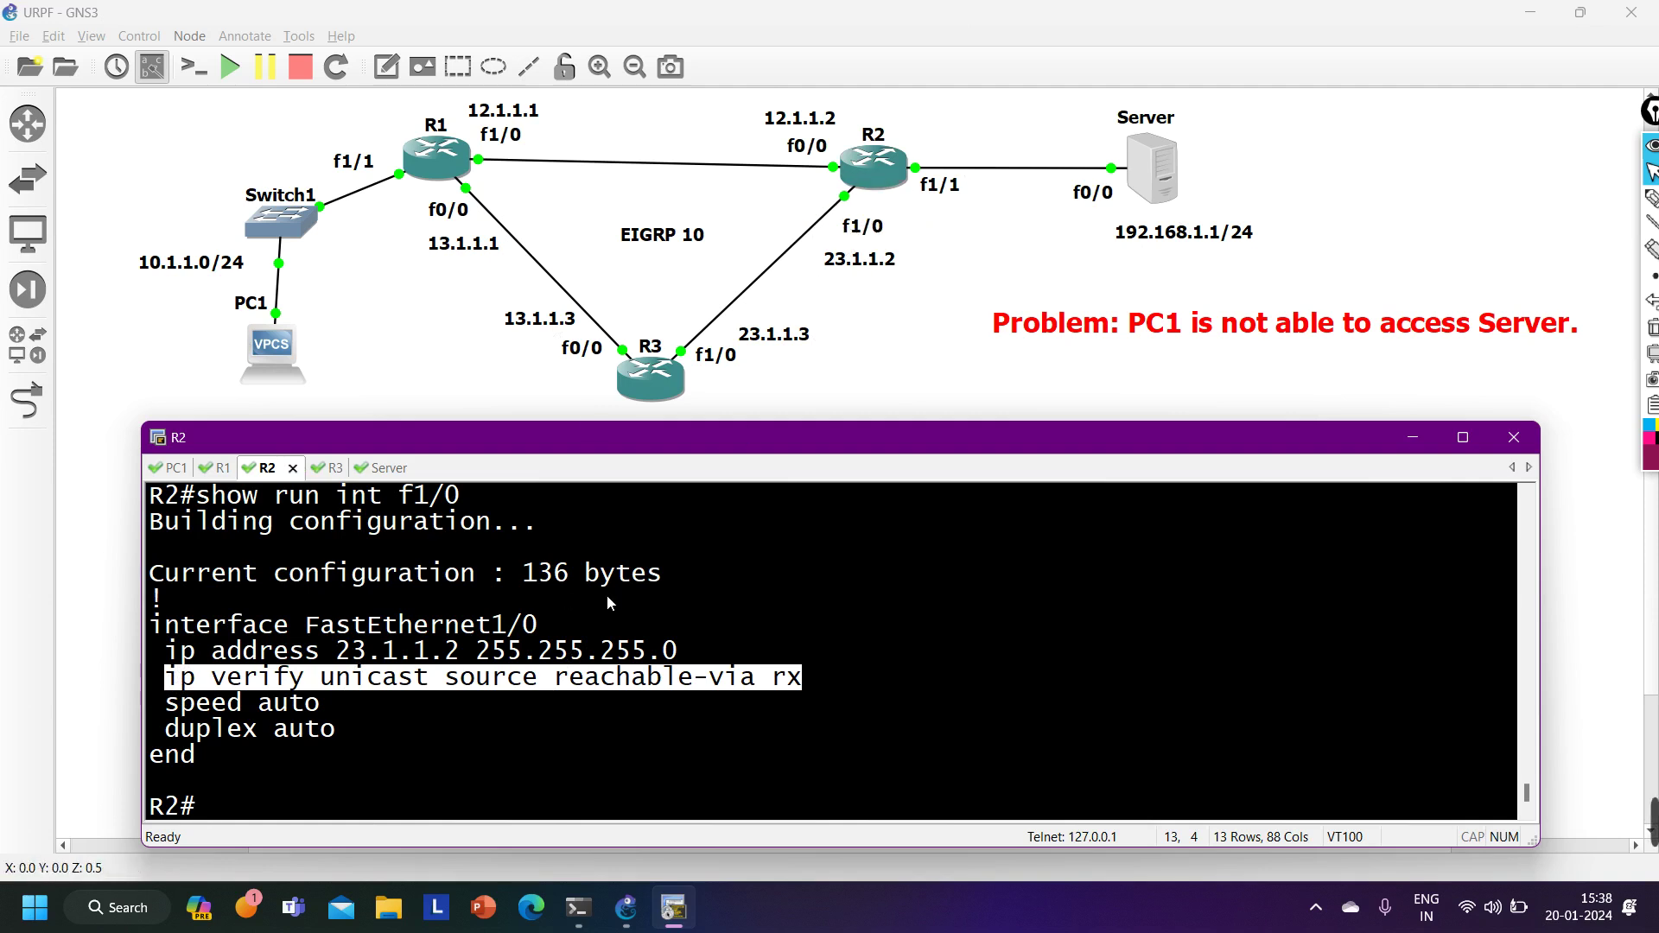
Run "show ip int f1/0" on R2, page through to the end of the output, and highlight the verification drops line.
text(sh)
key(Tab)
text(ip int)
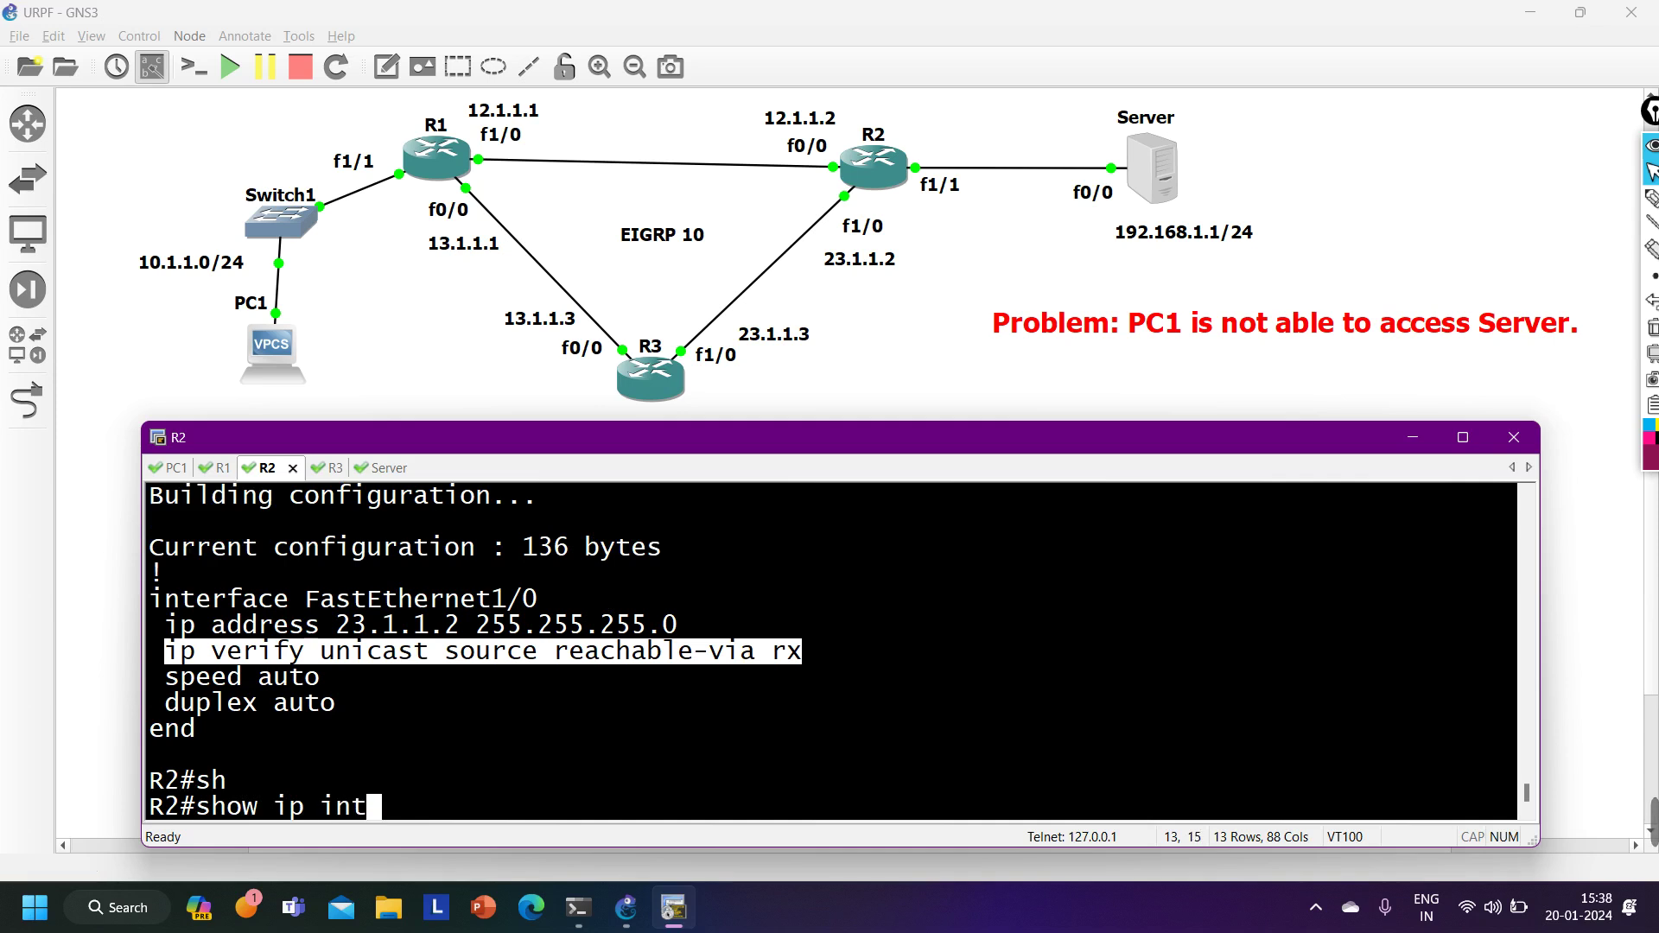
text( f1/0)
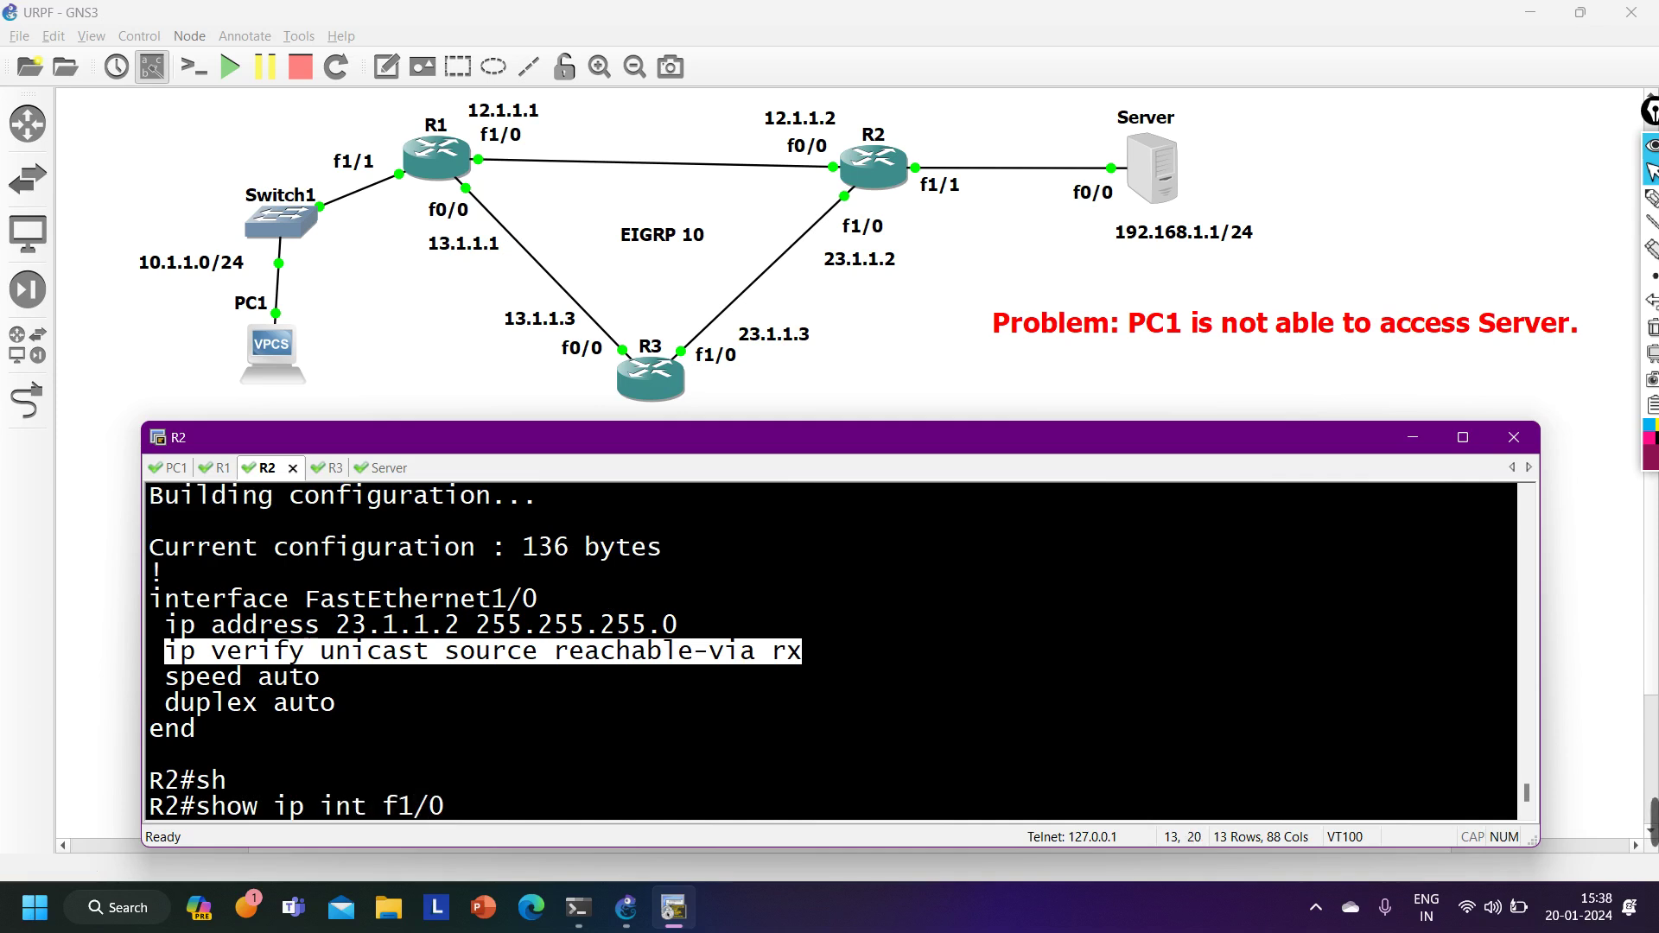
key(Return)
key(Return)
key(Return)
key(Return)
key(Return)
key(Return)
key(Return)
key(Return)
key(Return)
key(Return)
key(Return)
key(Return)
key(Return)
key(Return)
key(Return)
key(Return)
key(Return)
key(Return)
key(Return)
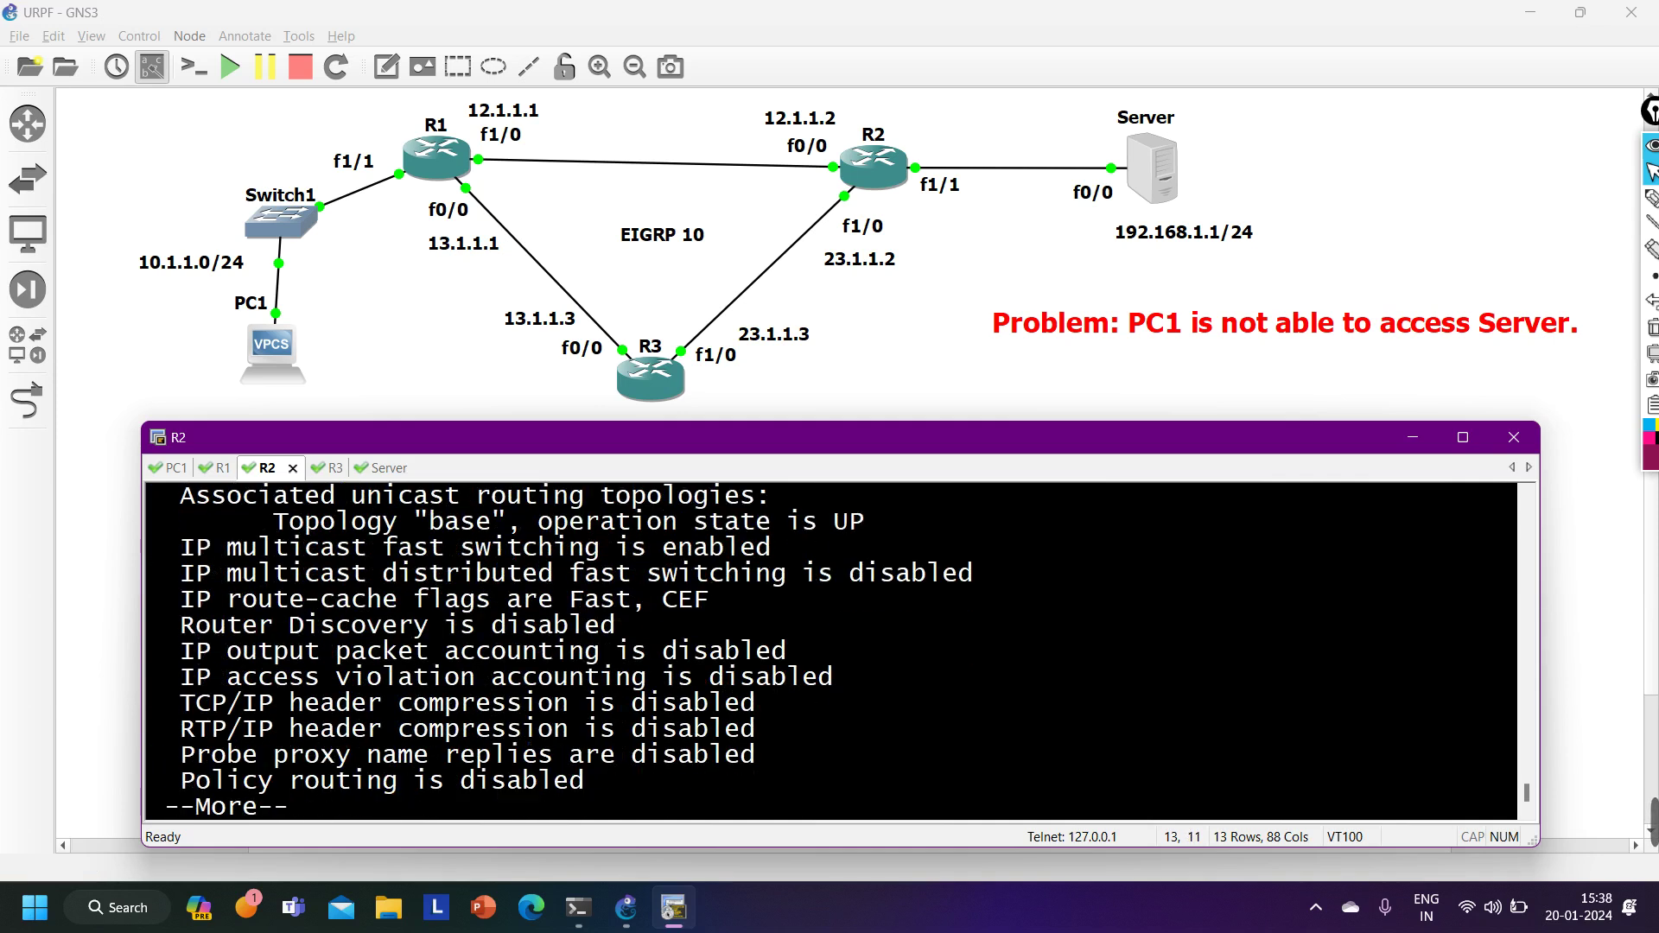
key(Return)
key(Return)
key(Return)
key(Return)
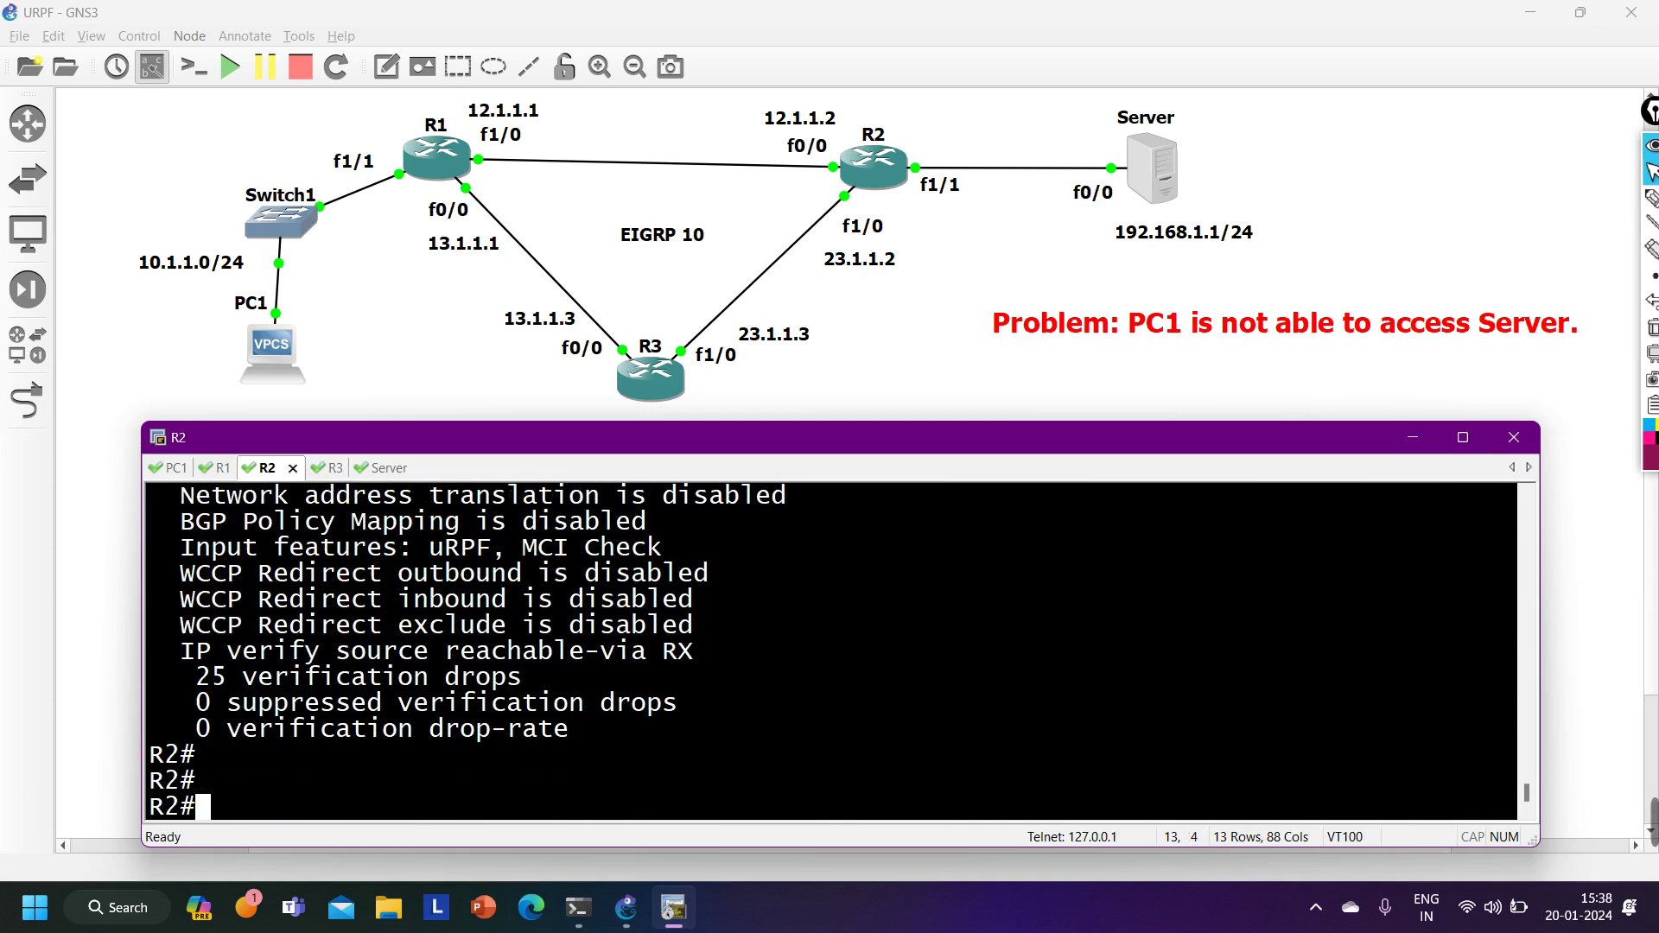
drag(167, 679, 543, 691)
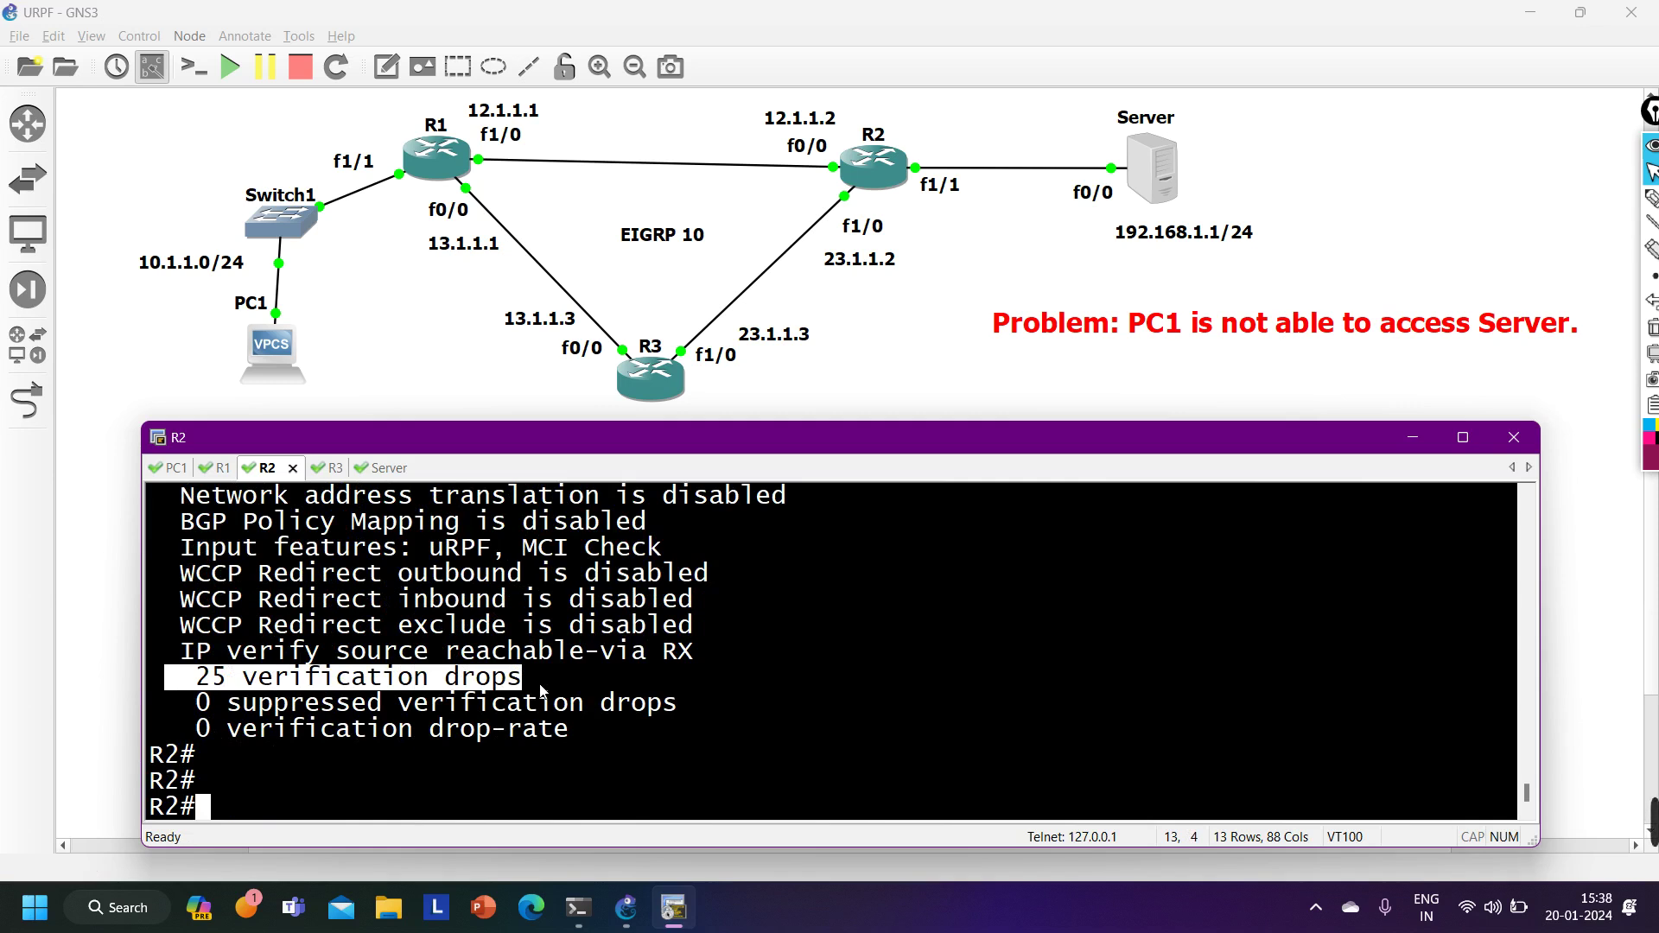
Bring the topology forward, circle R2's f1/0 interface with the pen, and draw an arrow along the R3 link toward it.
click(899, 332)
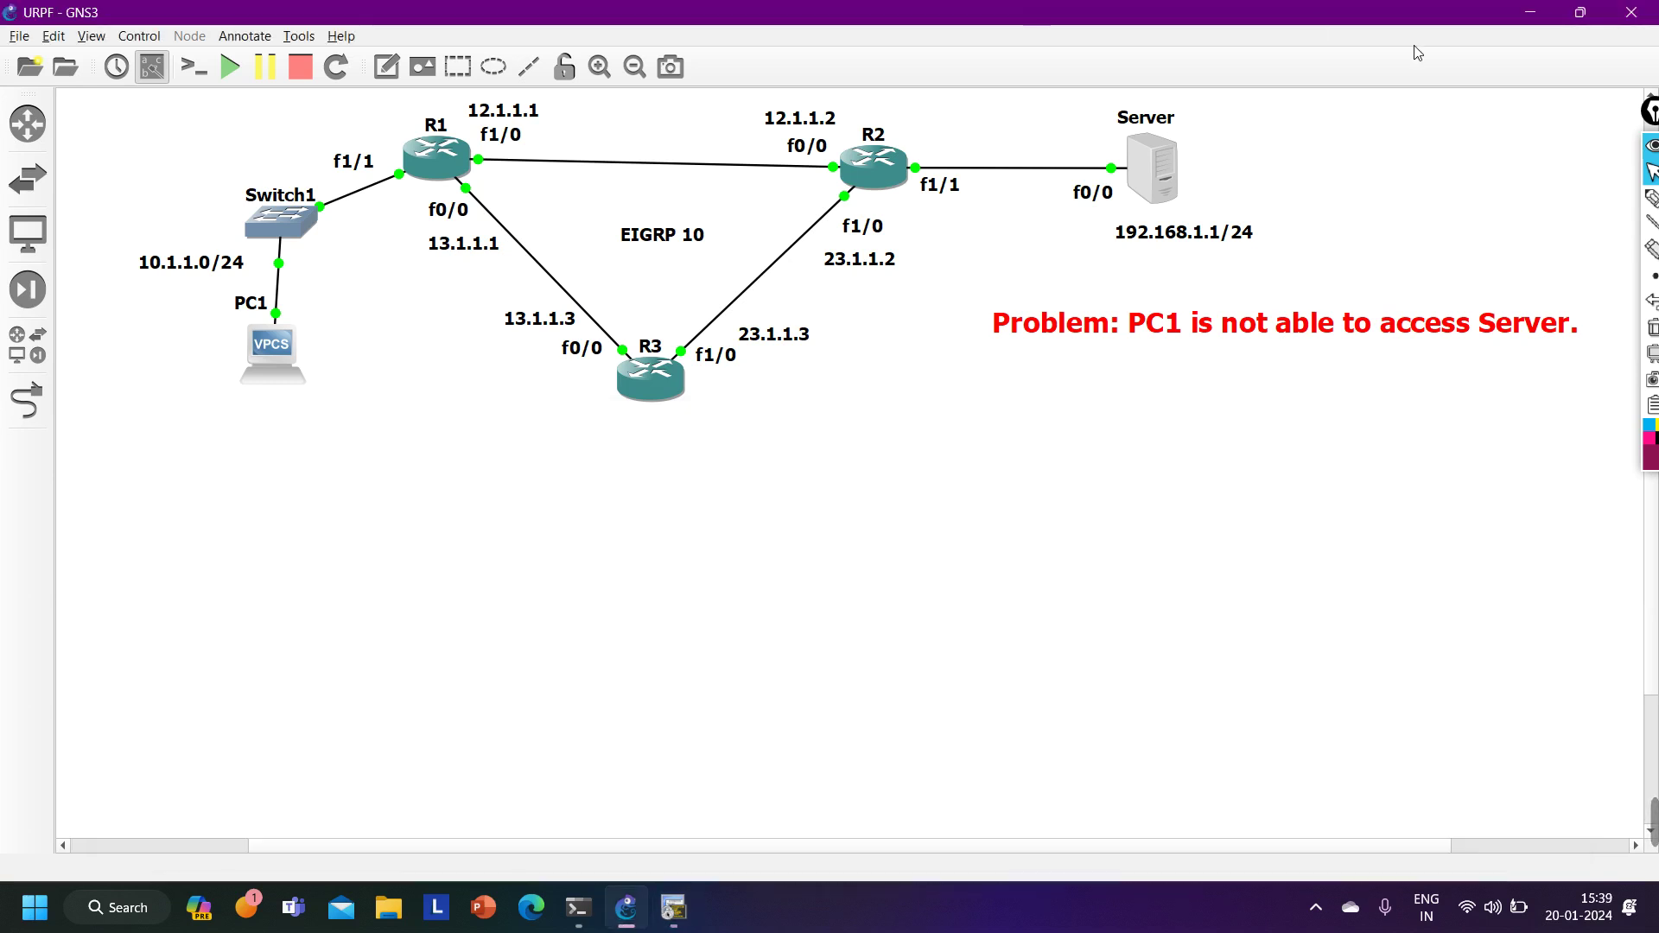
click(1651, 198)
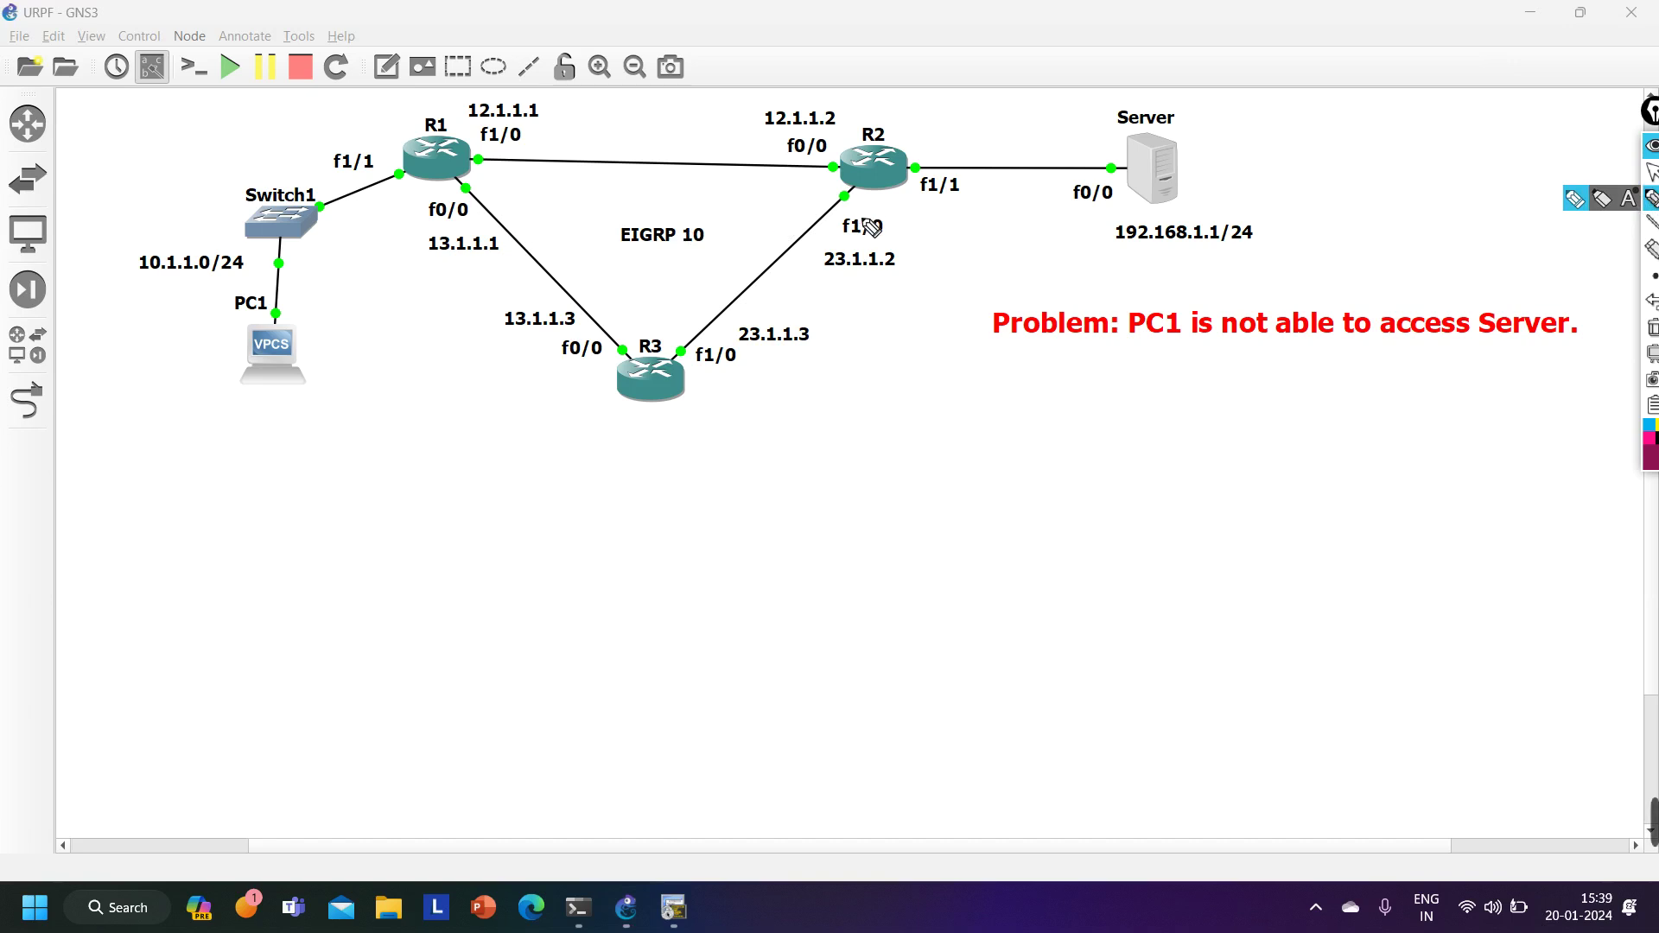
mouse_move(899, 218)
mouse_down()
mouse_move(856, 202)
mouse_move(817, 249)
mouse_move(912, 246)
mouse_move(868, 237)
mouse_up()
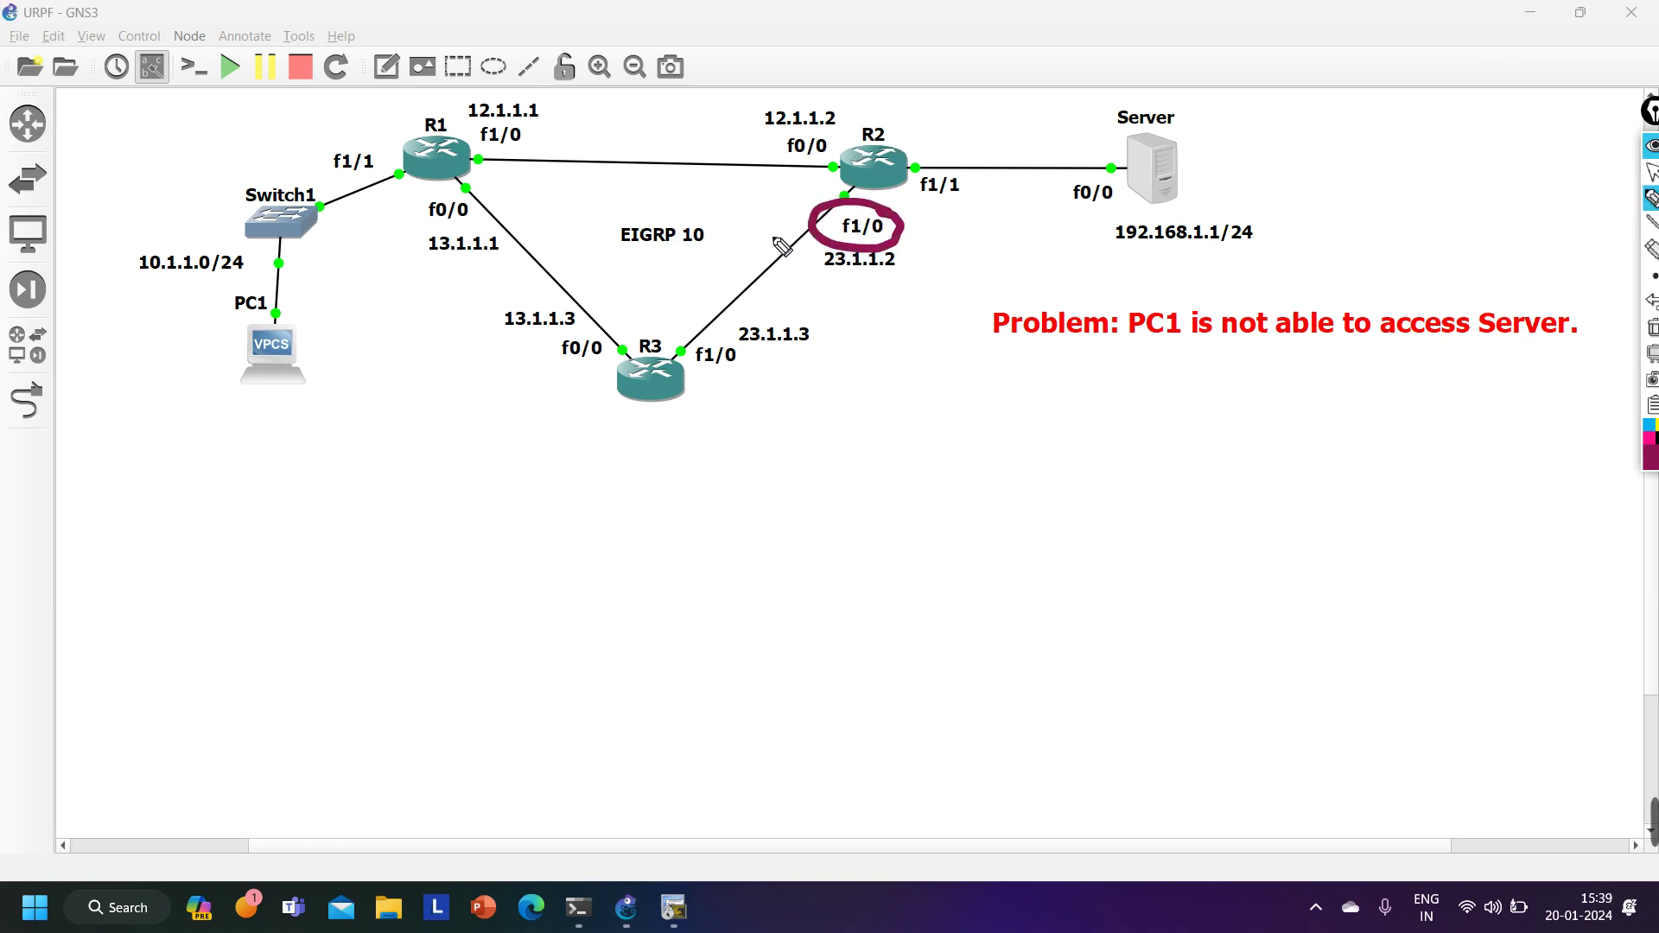
mouse_move(780, 230)
mouse_down()
mouse_move(726, 274)
mouse_move(774, 223)
mouse_move(759, 223)
mouse_move(779, 251)
mouse_up()
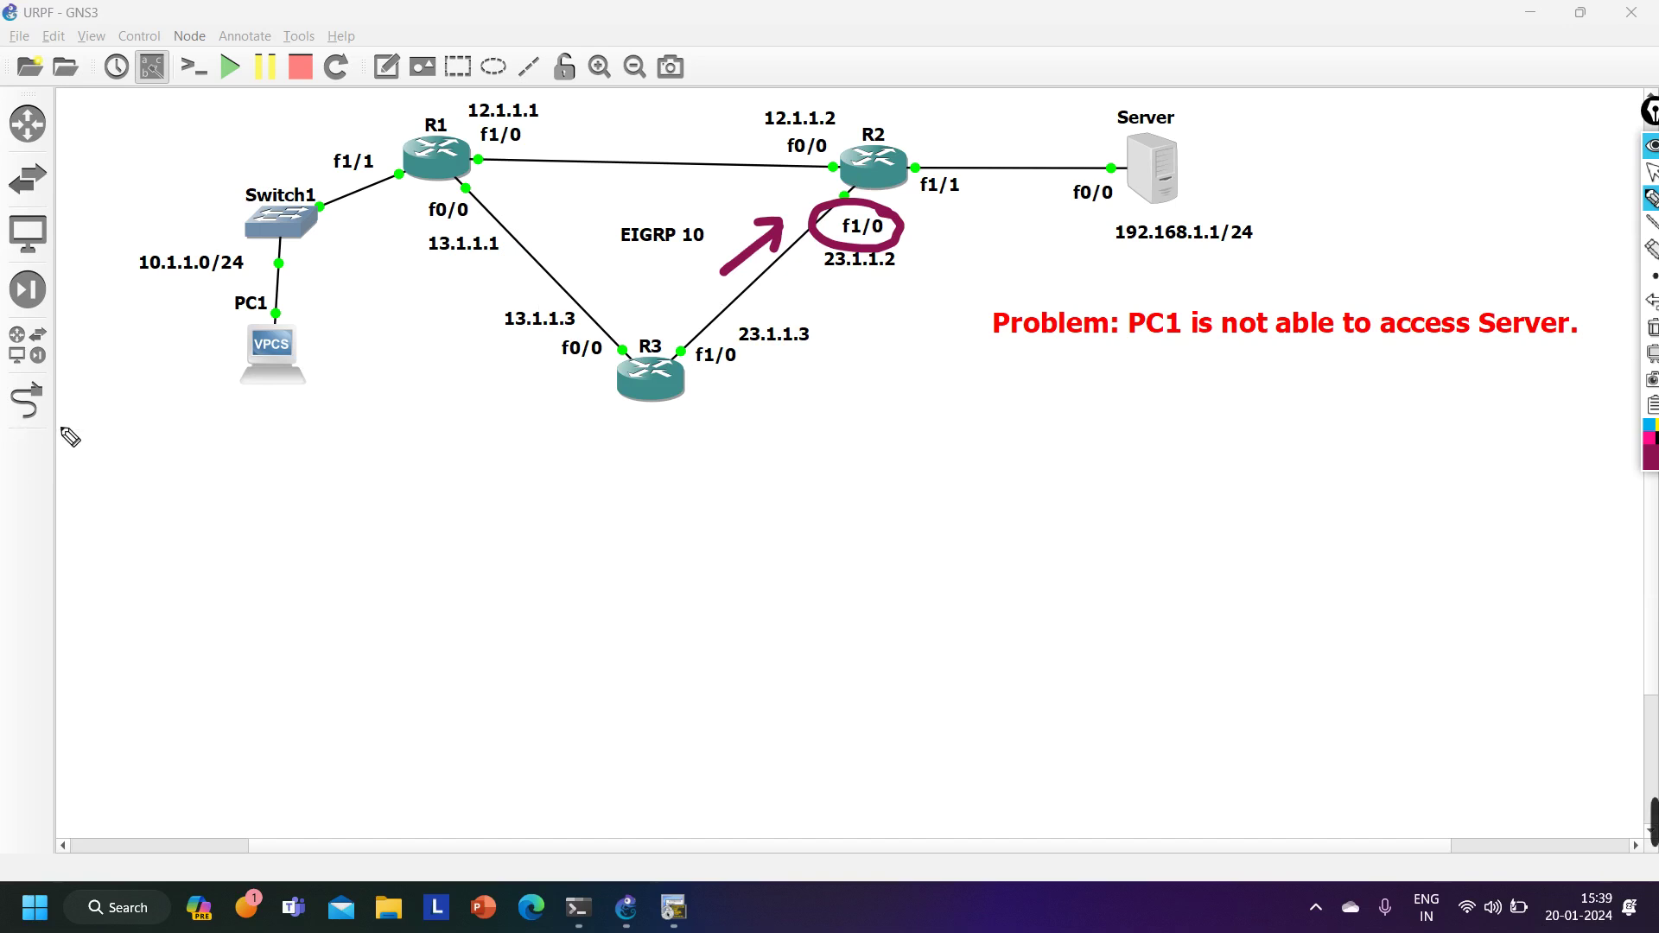
Write a boxed packet header "10.1.1.1 | 192.168.1.1" below PC1 and draw a curved arrow from it to R1.
mouse_move(101, 411)
mouse_down()
mouse_move(142, 420)
mouse_move(155, 442)
mouse_move(209, 421)
mouse_move(237, 449)
mouse_move(445, 423)
mouse_up()
click(141, 421)
mouse_move(90, 475)
mouse_down()
mouse_move(454, 459)
mouse_move(470, 410)
mouse_move(370, 391)
mouse_move(112, 388)
mouse_move(58, 422)
mouse_move(91, 471)
mouse_up()
mouse_move(106, 380)
mouse_down()
mouse_move(125, 178)
mouse_move(354, 131)
mouse_up()
mouse_move(328, 117)
mouse_down()
mouse_move(354, 131)
mouse_move(322, 143)
mouse_up()
Draw the packet's path with arrows from R1 to R3 and from R3 to R2, and write "URPF" beside R2's f1/0.
mouse_move(410, 201)
mouse_down()
mouse_move(451, 351)
mouse_move(600, 391)
mouse_up()
drag(570, 368, 600, 390)
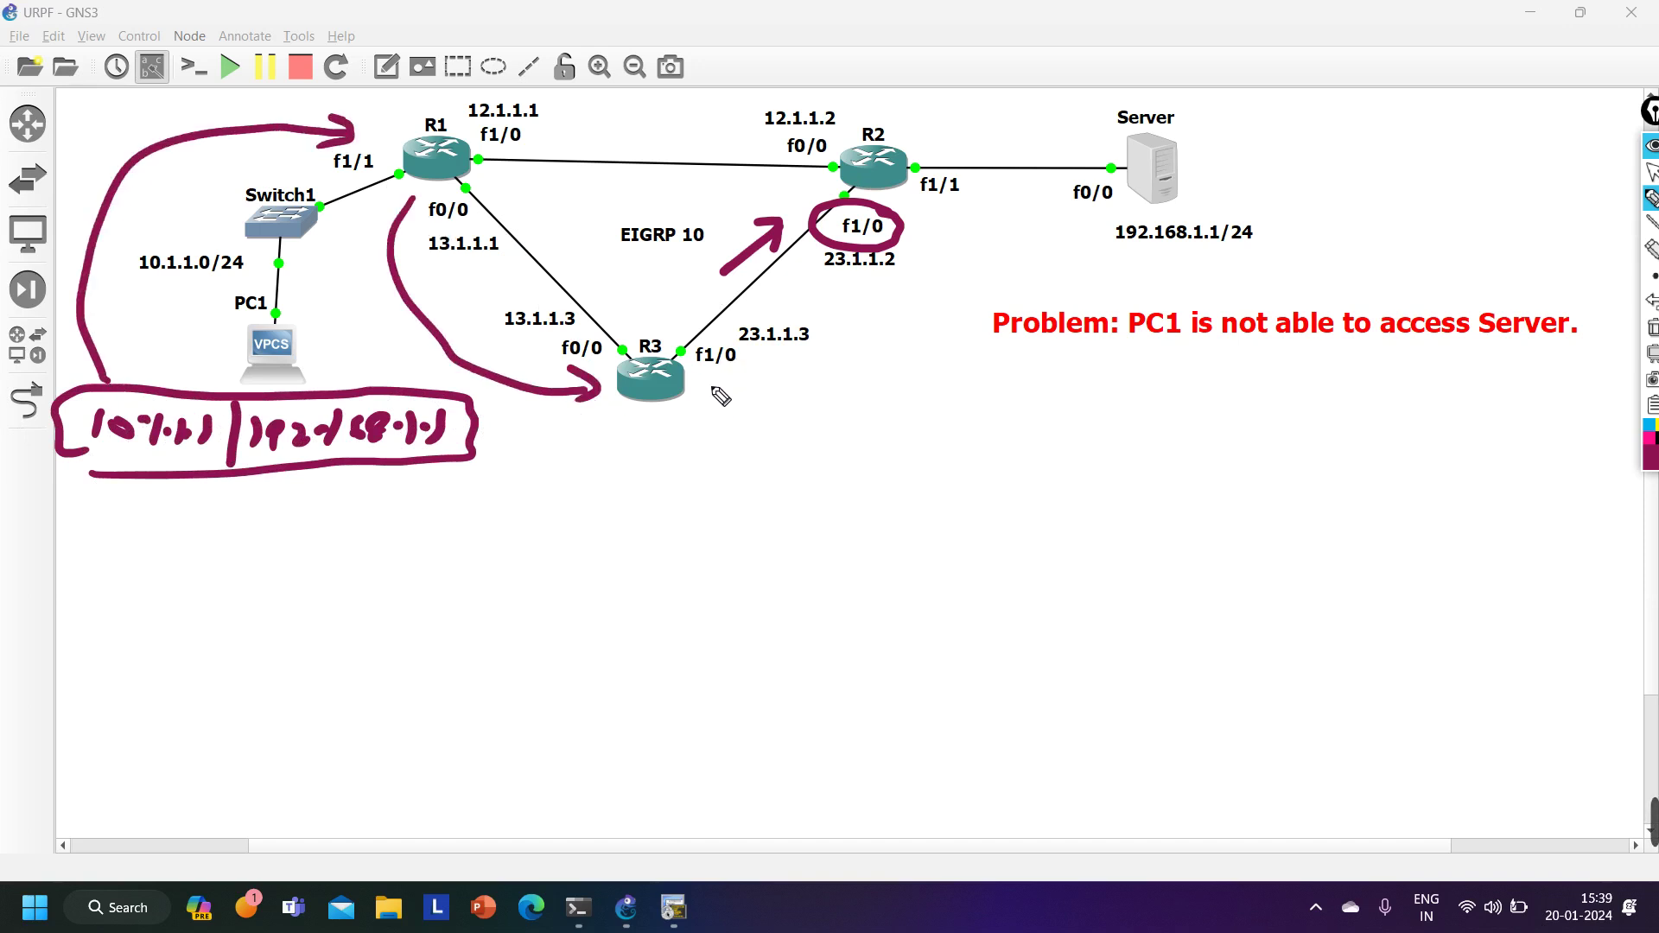
mouse_move(708, 387)
mouse_down()
mouse_move(801, 384)
mouse_move(892, 323)
mouse_move(935, 222)
mouse_move(918, 232)
mouse_move(963, 251)
mouse_up()
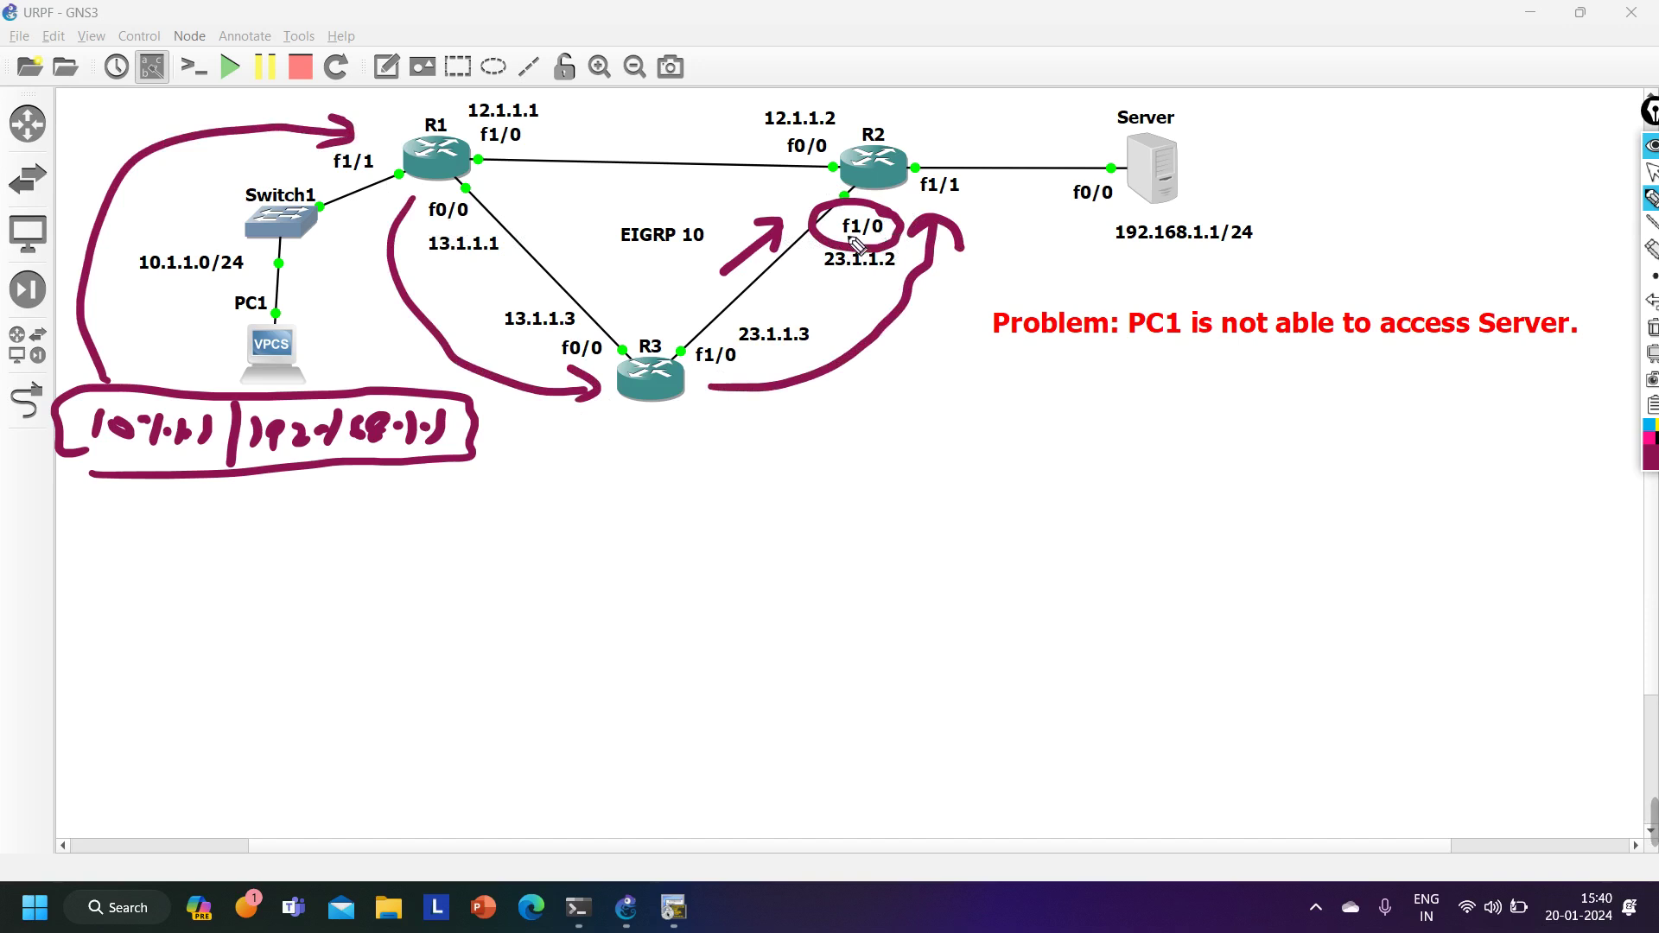
mouse_move(984, 249)
mouse_down()
mouse_move(1036, 269)
mouse_move(1122, 246)
mouse_up()
drag(1097, 265, 1120, 261)
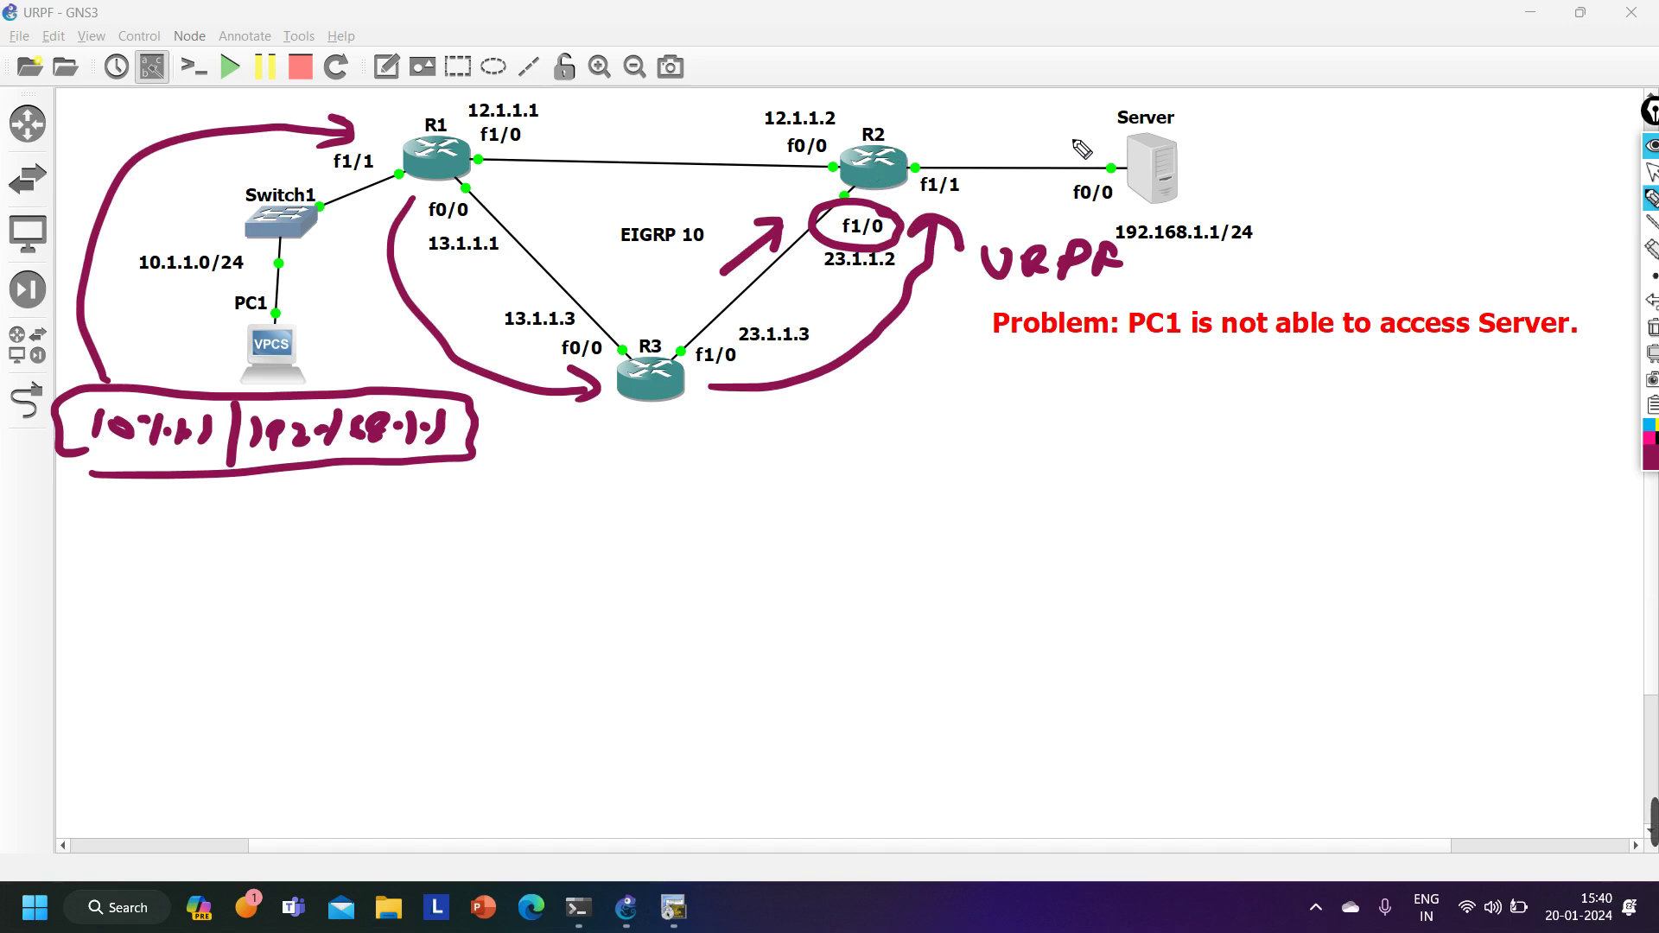
Draw an arrow from the server to R2, box the return header "192.168.1.1 | 10.1.1.1" above it, and draw a stroke from R2 toward R3.
mouse_move(1061, 144)
mouse_down()
mouse_move(1085, 147)
mouse_move(994, 137)
mouse_move(985, 160)
mouse_up()
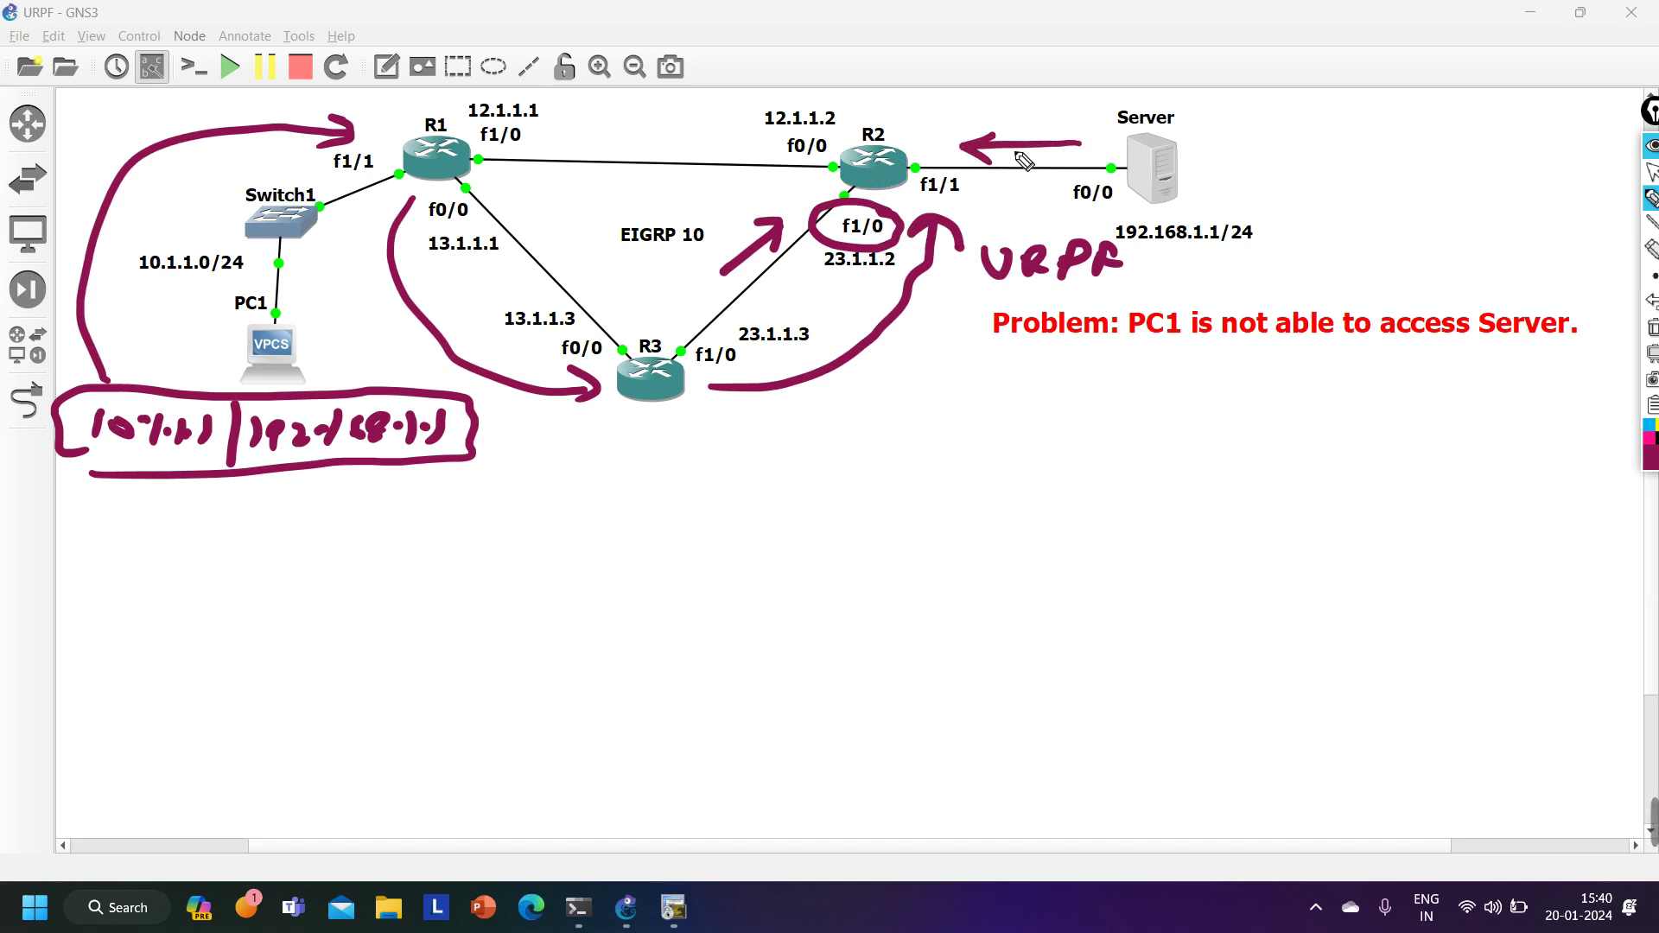
mouse_move(928, 59)
mouse_down()
mouse_move(1015, 59)
mouse_move(1111, 83)
mouse_move(1132, 60)
mouse_move(1136, 86)
mouse_move(1168, 92)
mouse_move(1245, 59)
mouse_move(1286, 74)
mouse_up()
drag(1332, 45, 1322, 79)
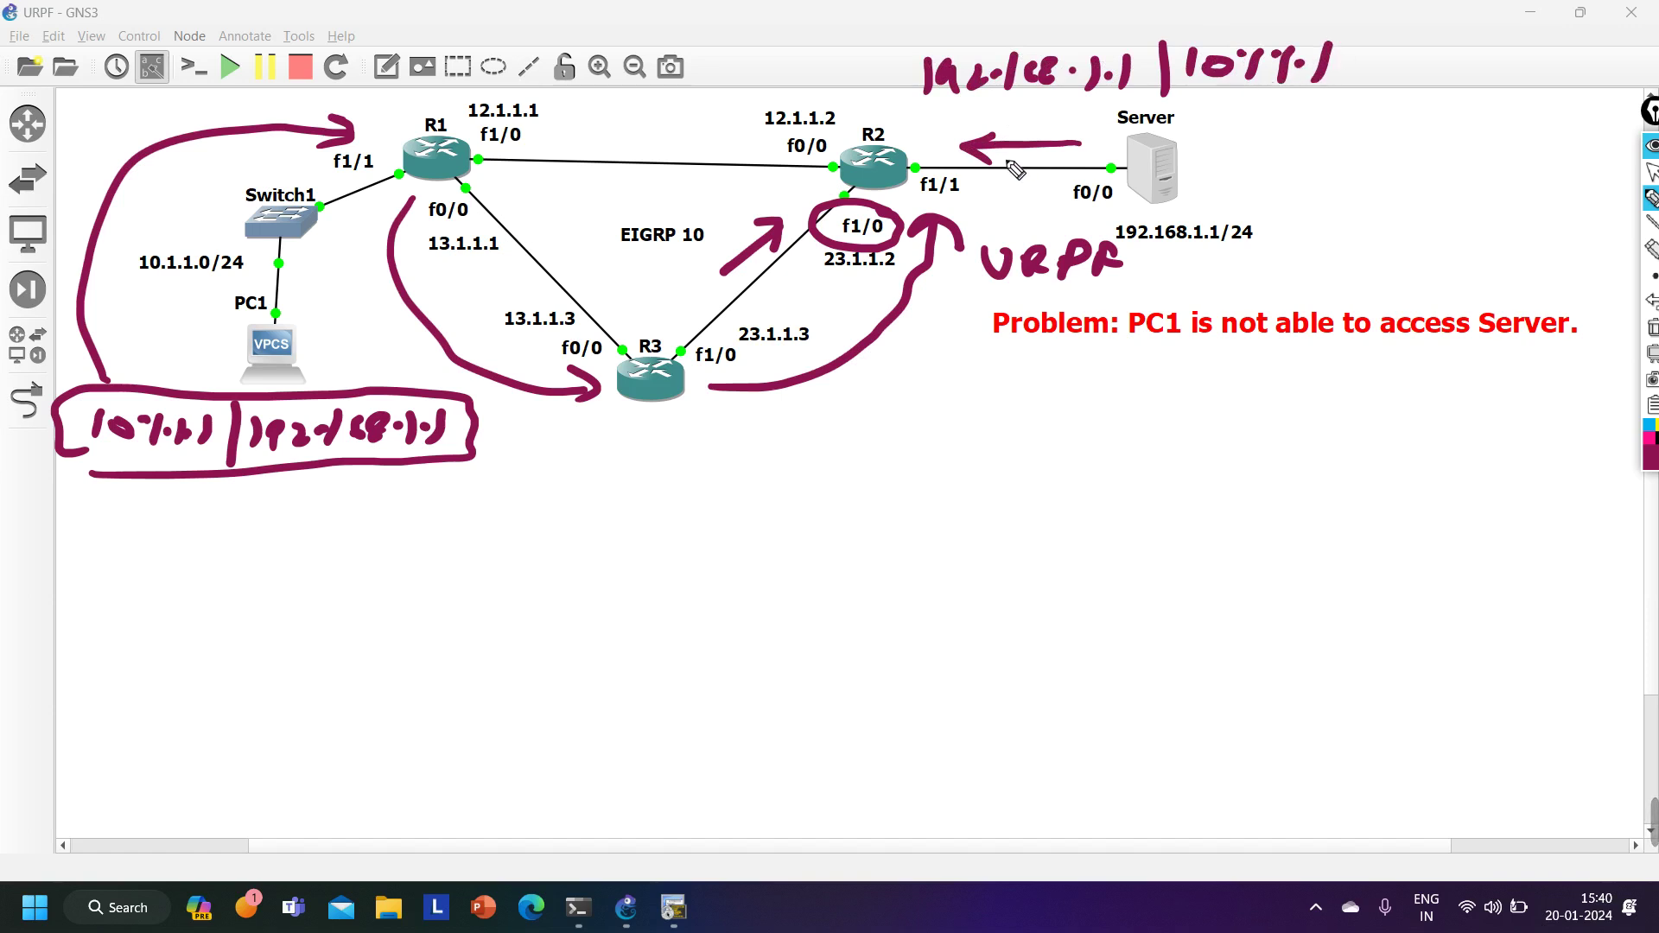
mouse_move(906, 102)
mouse_down()
mouse_move(1045, 32)
mouse_move(1326, 34)
mouse_move(1329, 93)
mouse_move(1178, 113)
mouse_move(912, 106)
mouse_up()
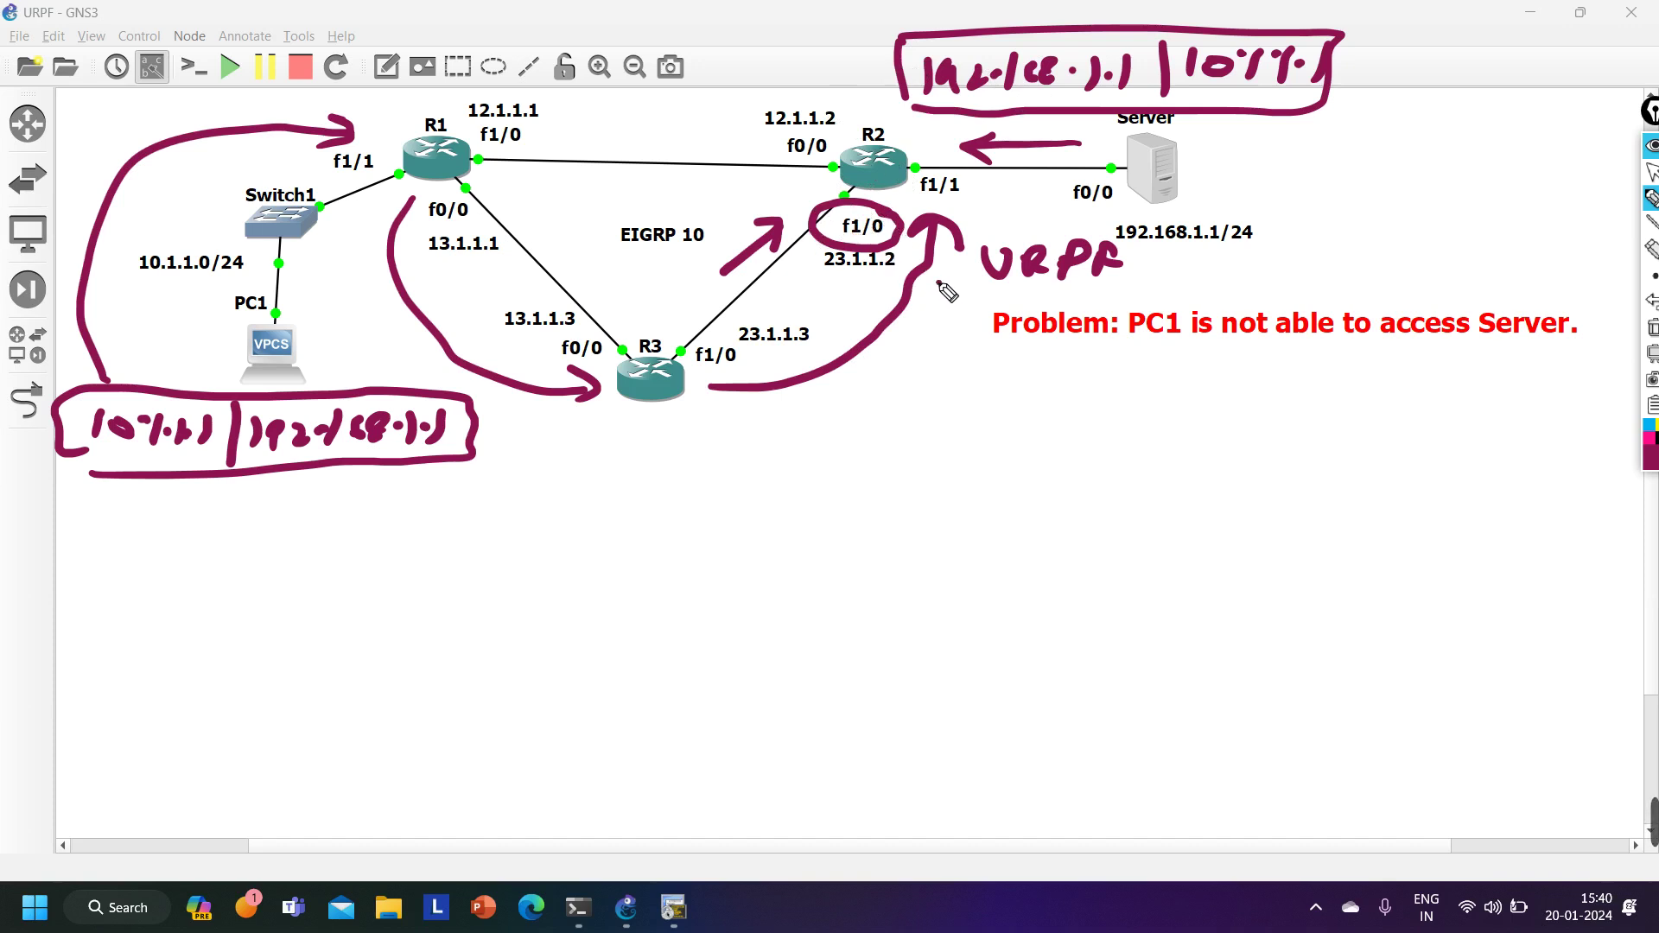
mouse_move(940, 282)
mouse_down()
mouse_move(874, 385)
mouse_move(689, 418)
mouse_move(708, 434)
mouse_up()
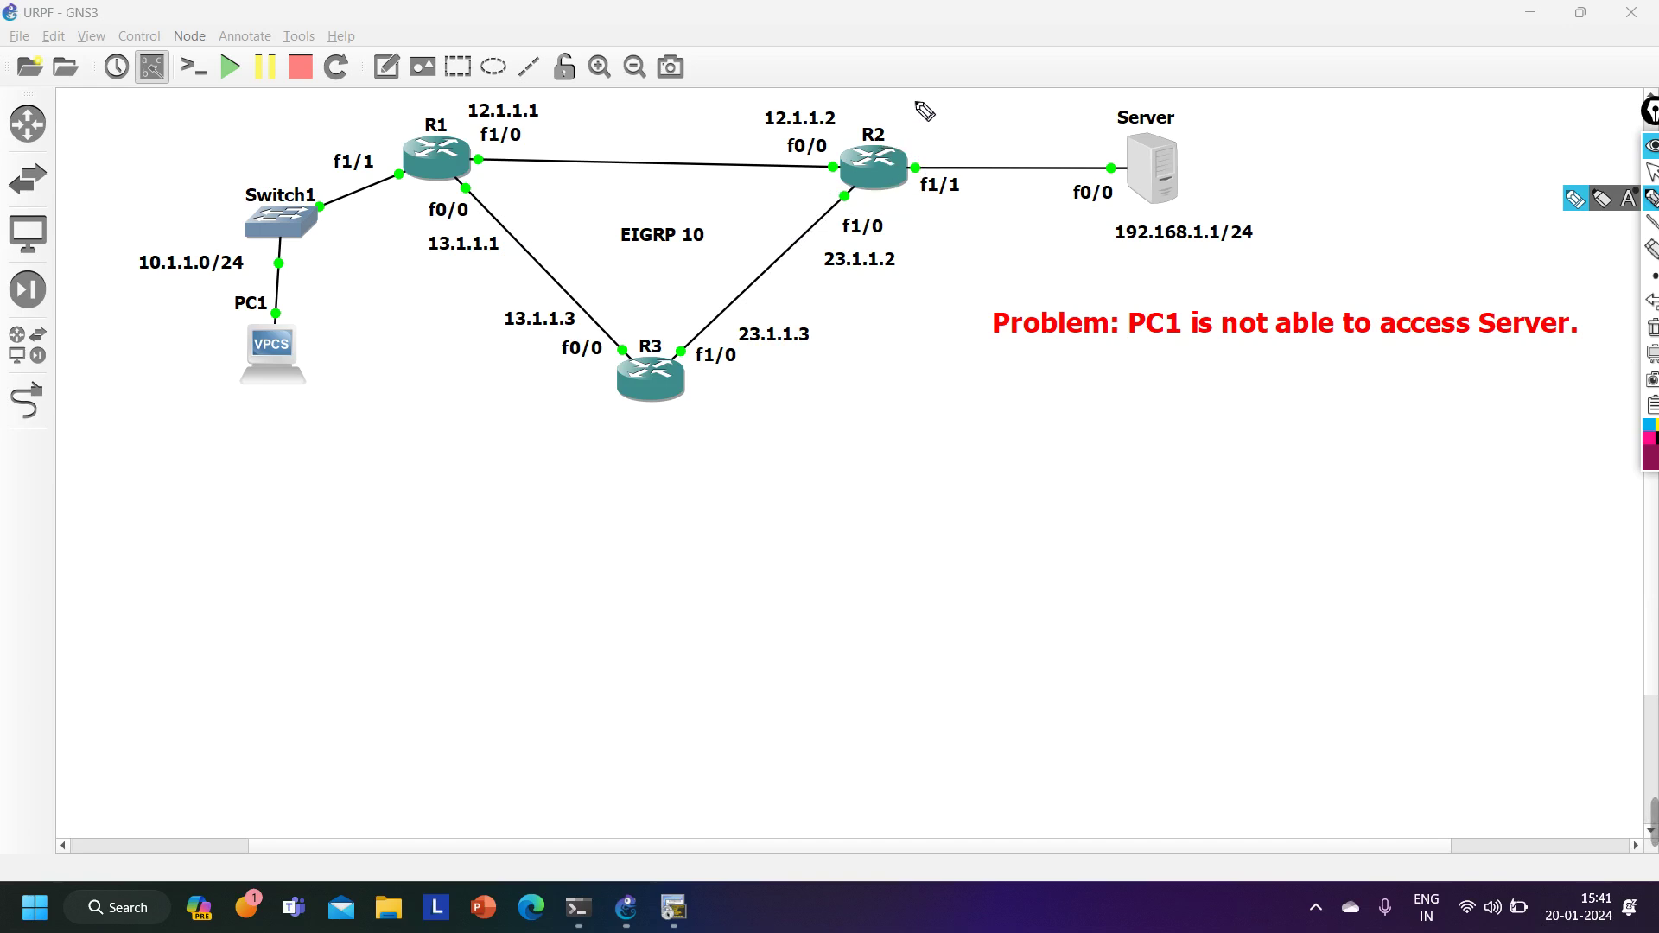
Mark R2, its f1/0 and f0/0 interfaces and the 10.1.1.0/24 network with the pen, then clear all annotations and restore the normal cursor.
drag(920, 108, 874, 109)
mouse_move(881, 212)
mouse_down()
mouse_move(839, 208)
mouse_move(841, 245)
mouse_move(880, 211)
mouse_up()
drag(165, 288, 249, 285)
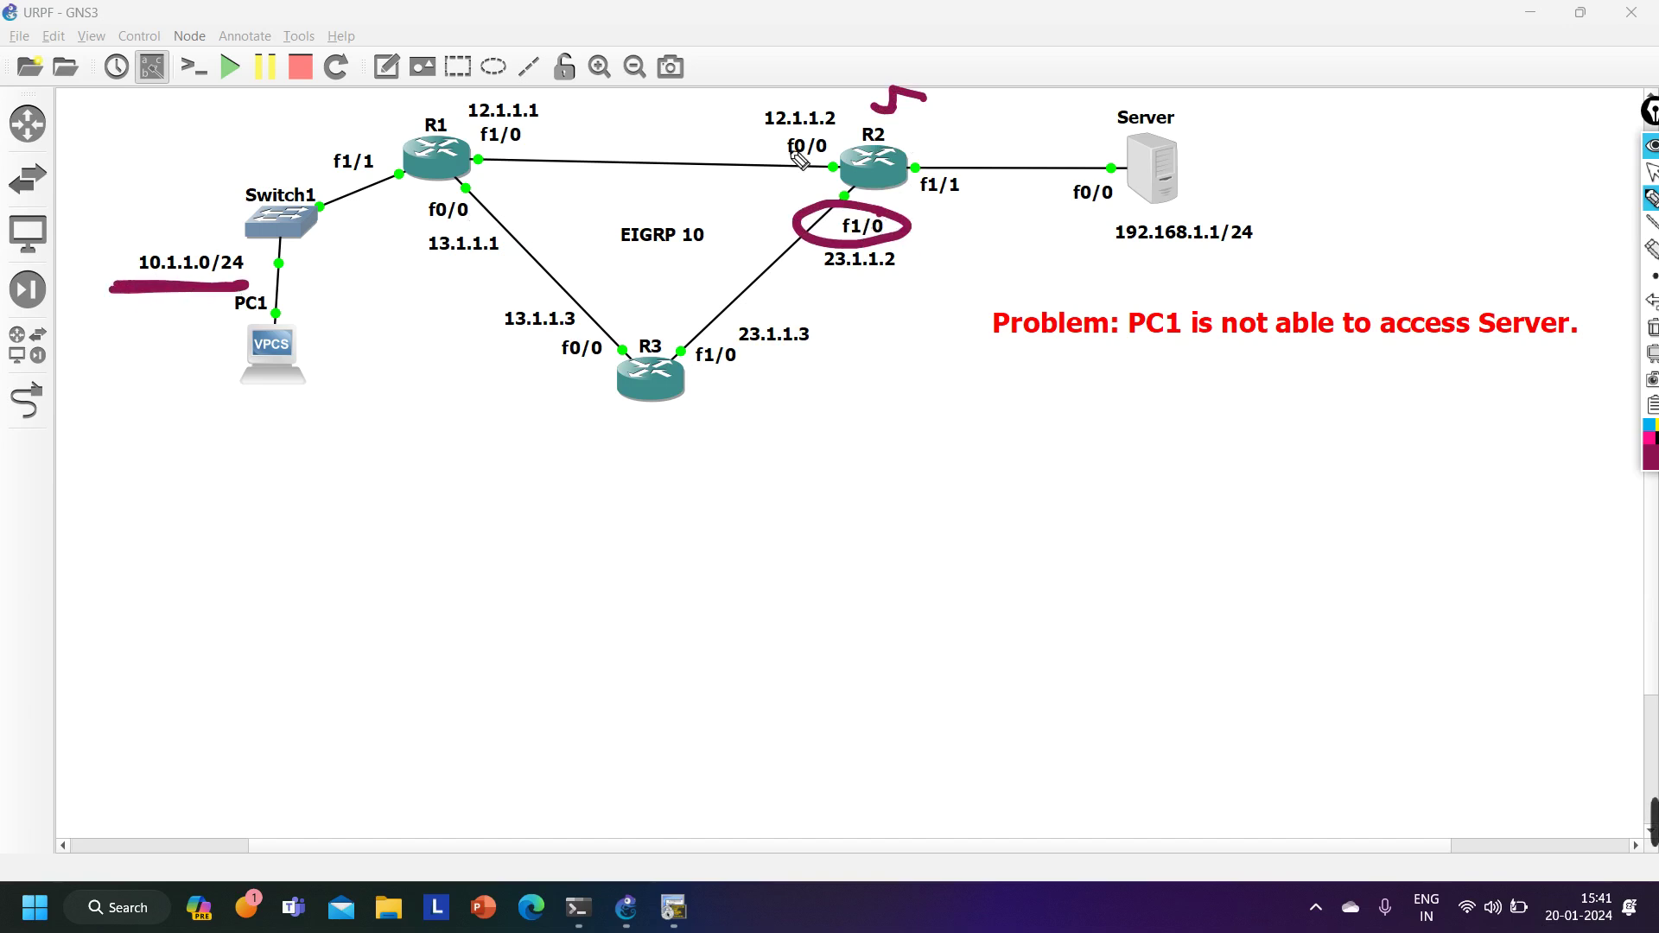
mouse_move(820, 128)
mouse_down()
mouse_move(766, 154)
mouse_move(786, 171)
mouse_up()
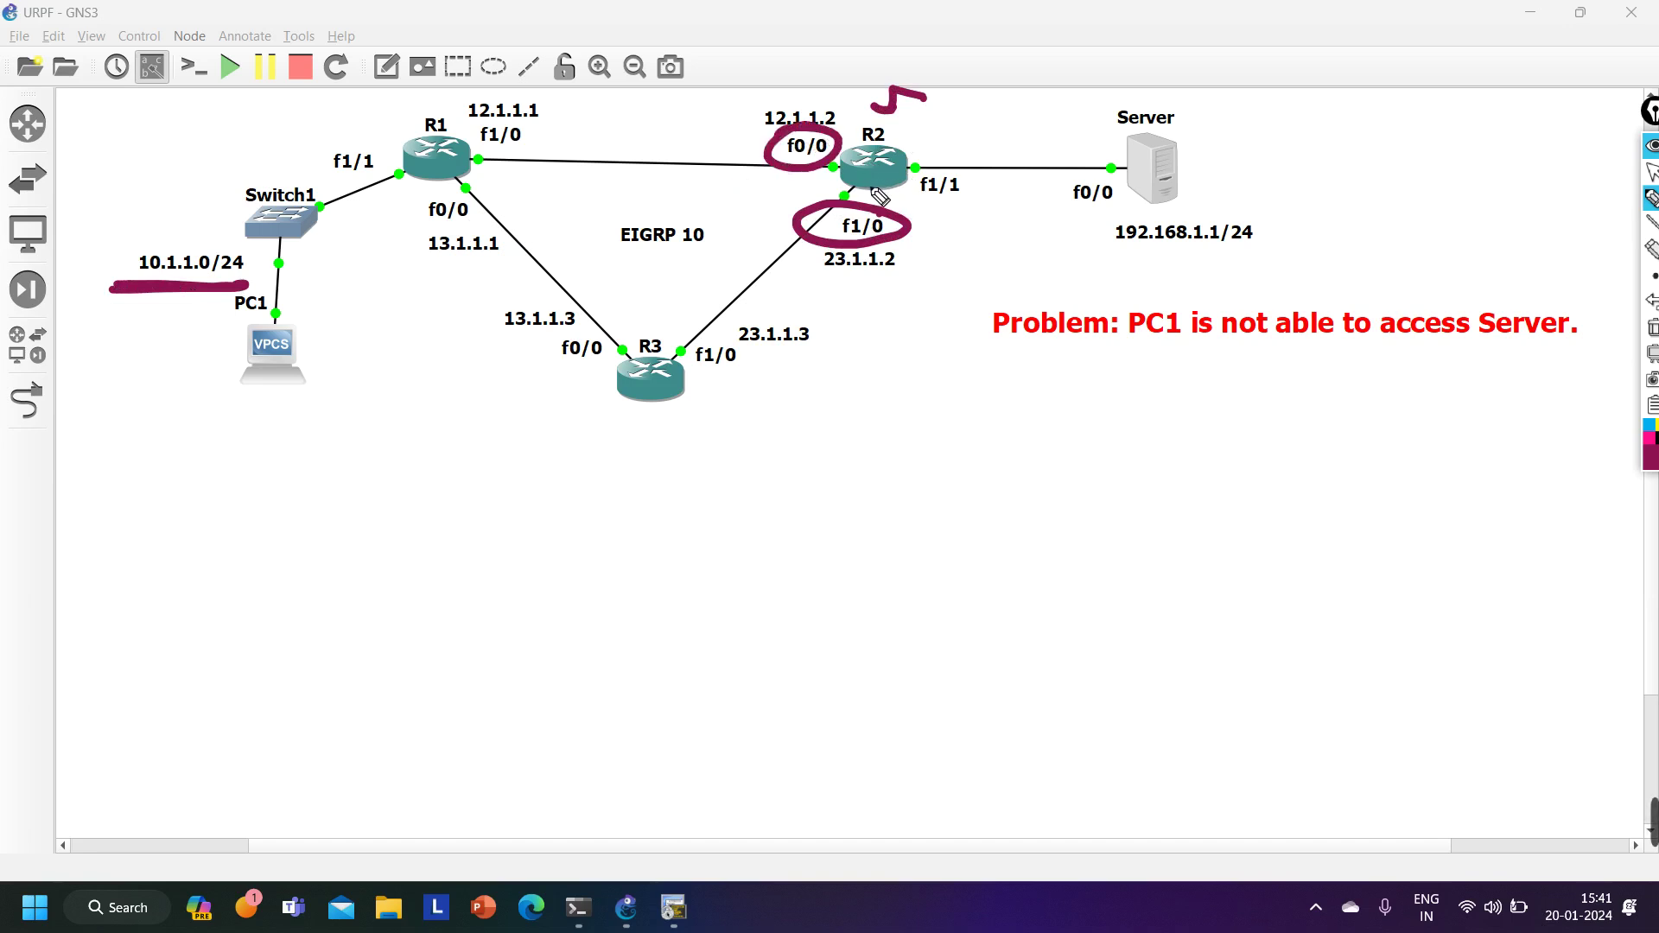
click(1653, 328)
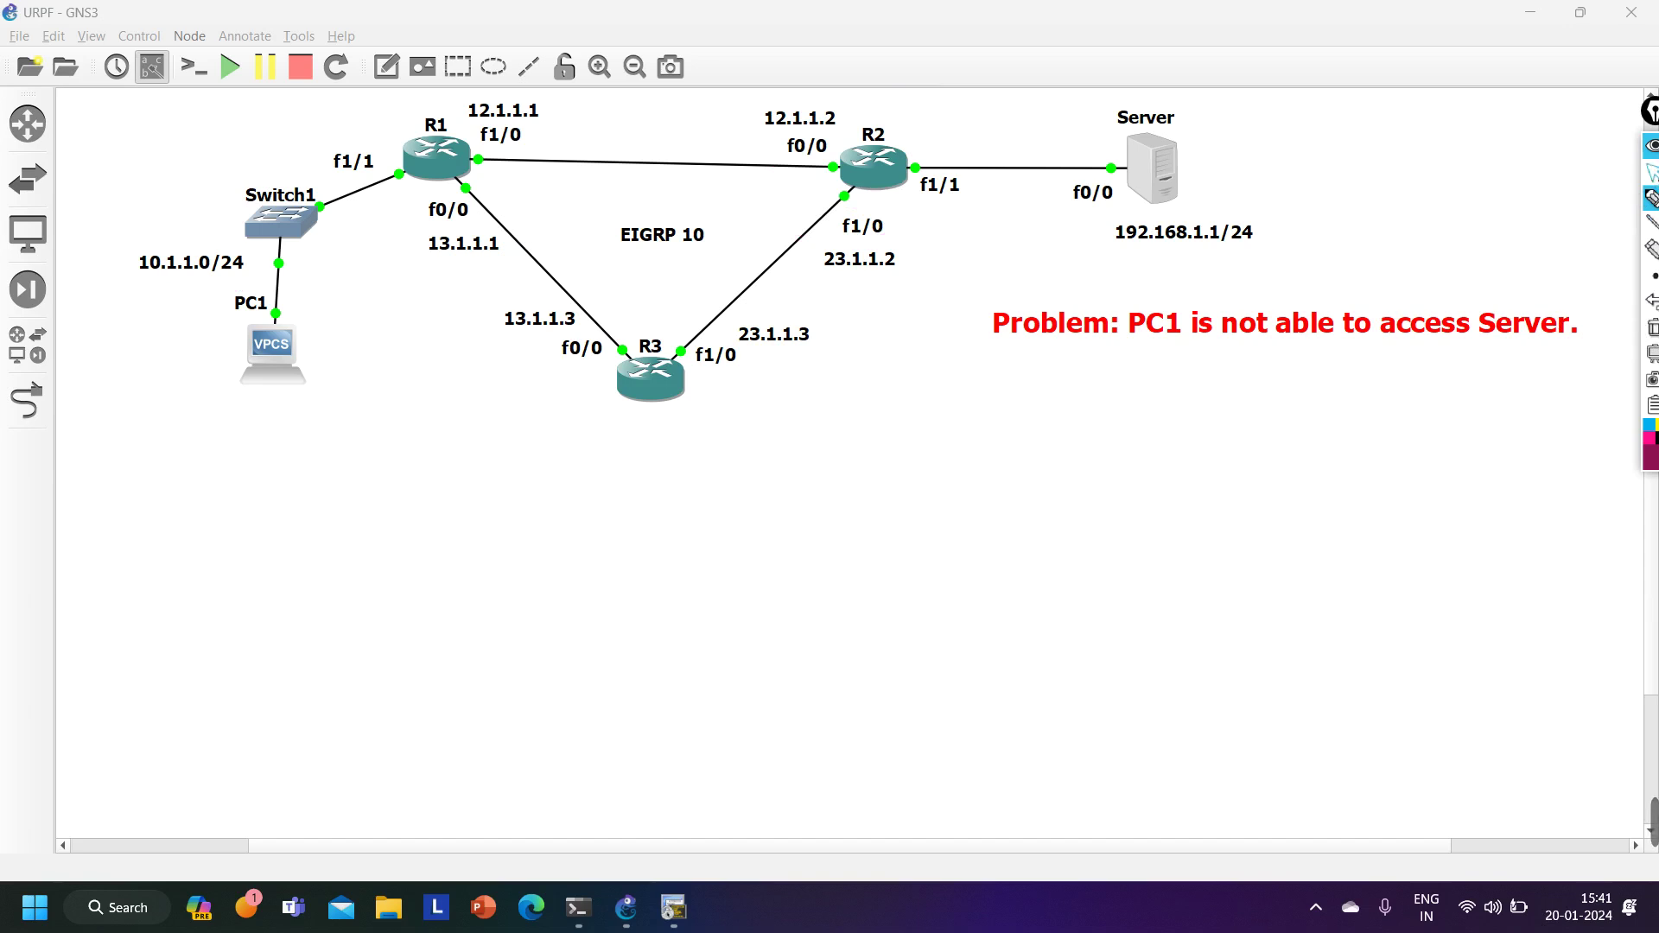
click(1651, 172)
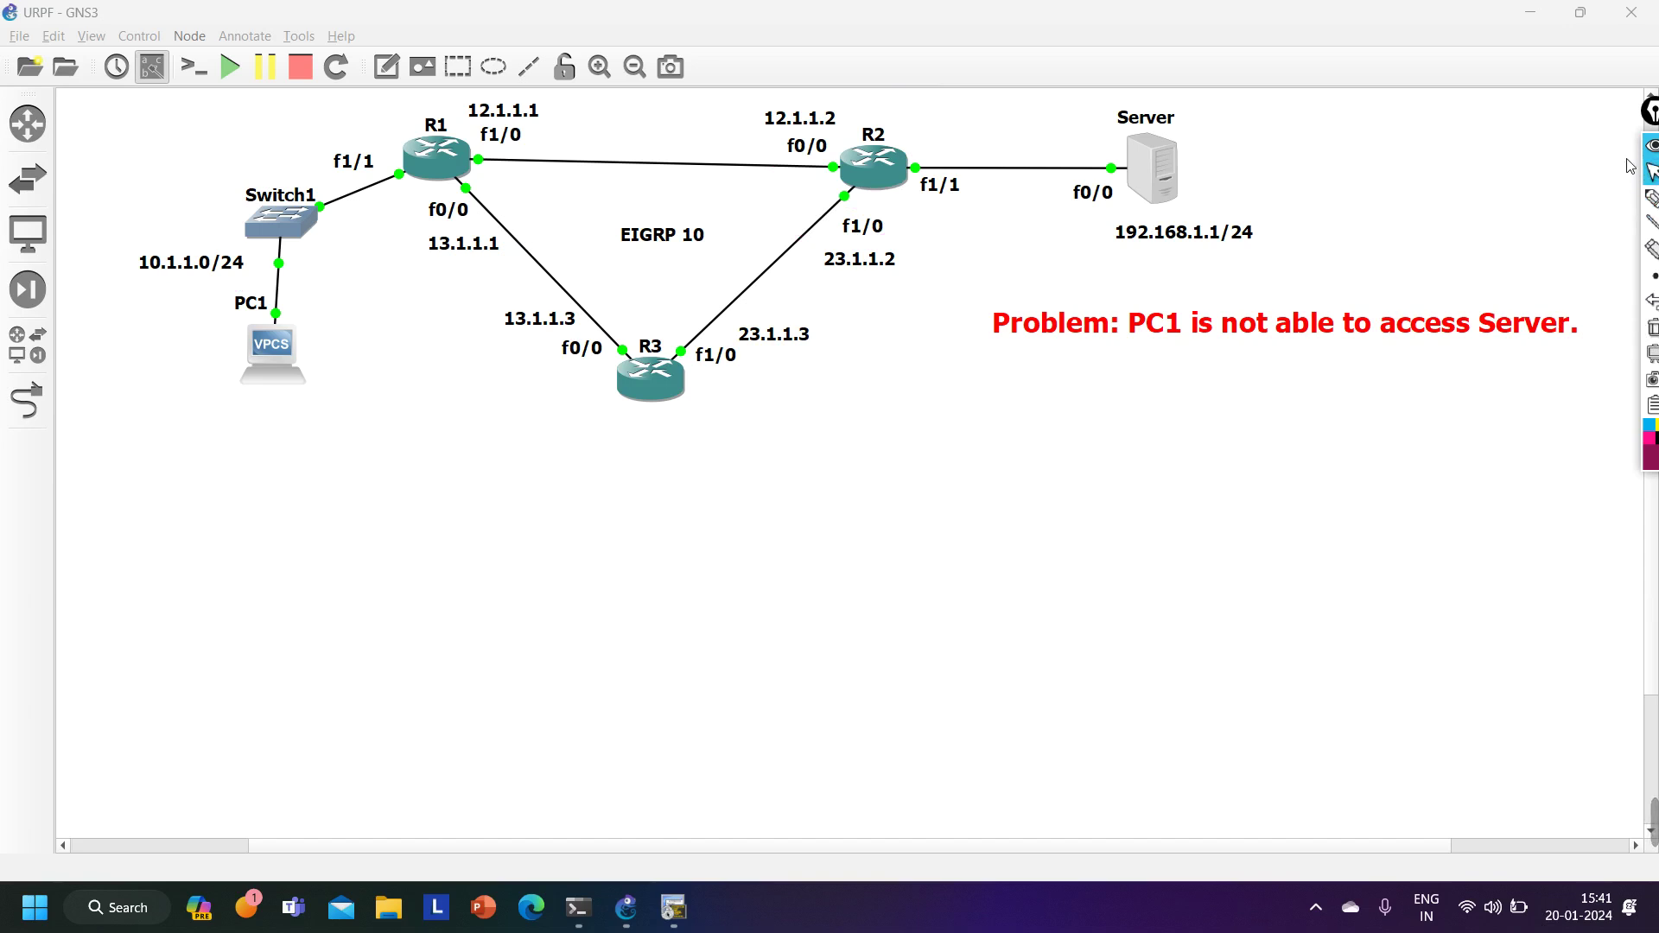
Switch to R2's console and show its route to 10.1.1.0 255.255.255.0.
click(674, 907)
text(sh)
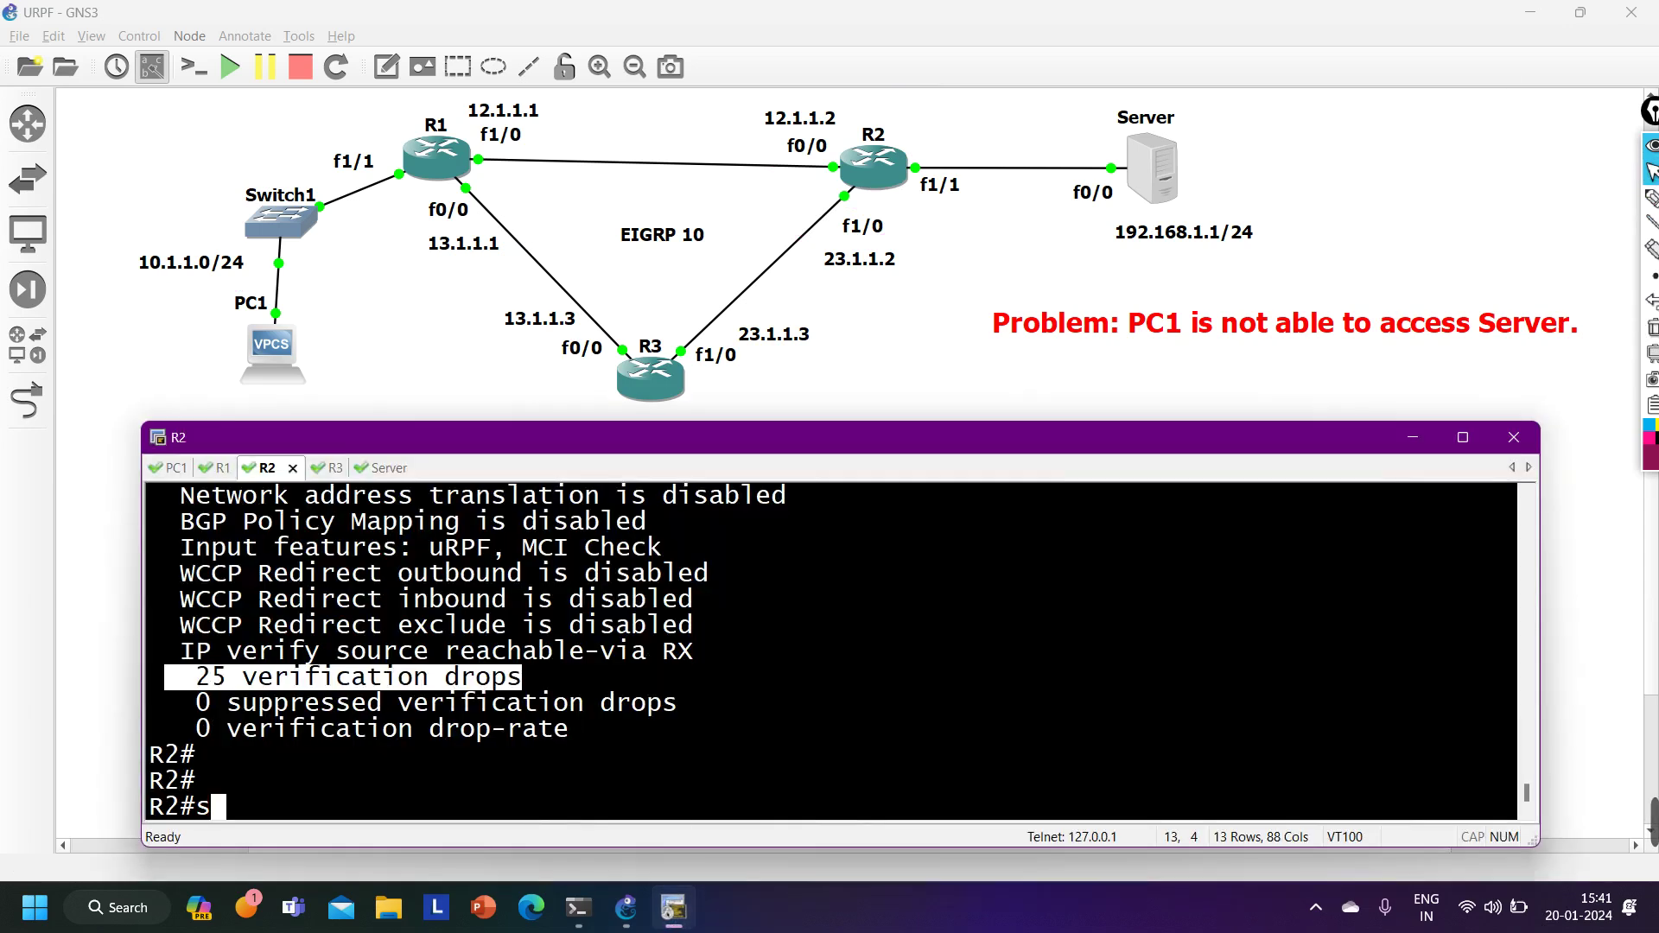
key(Tab)
text(ip ro)
key(Tab)
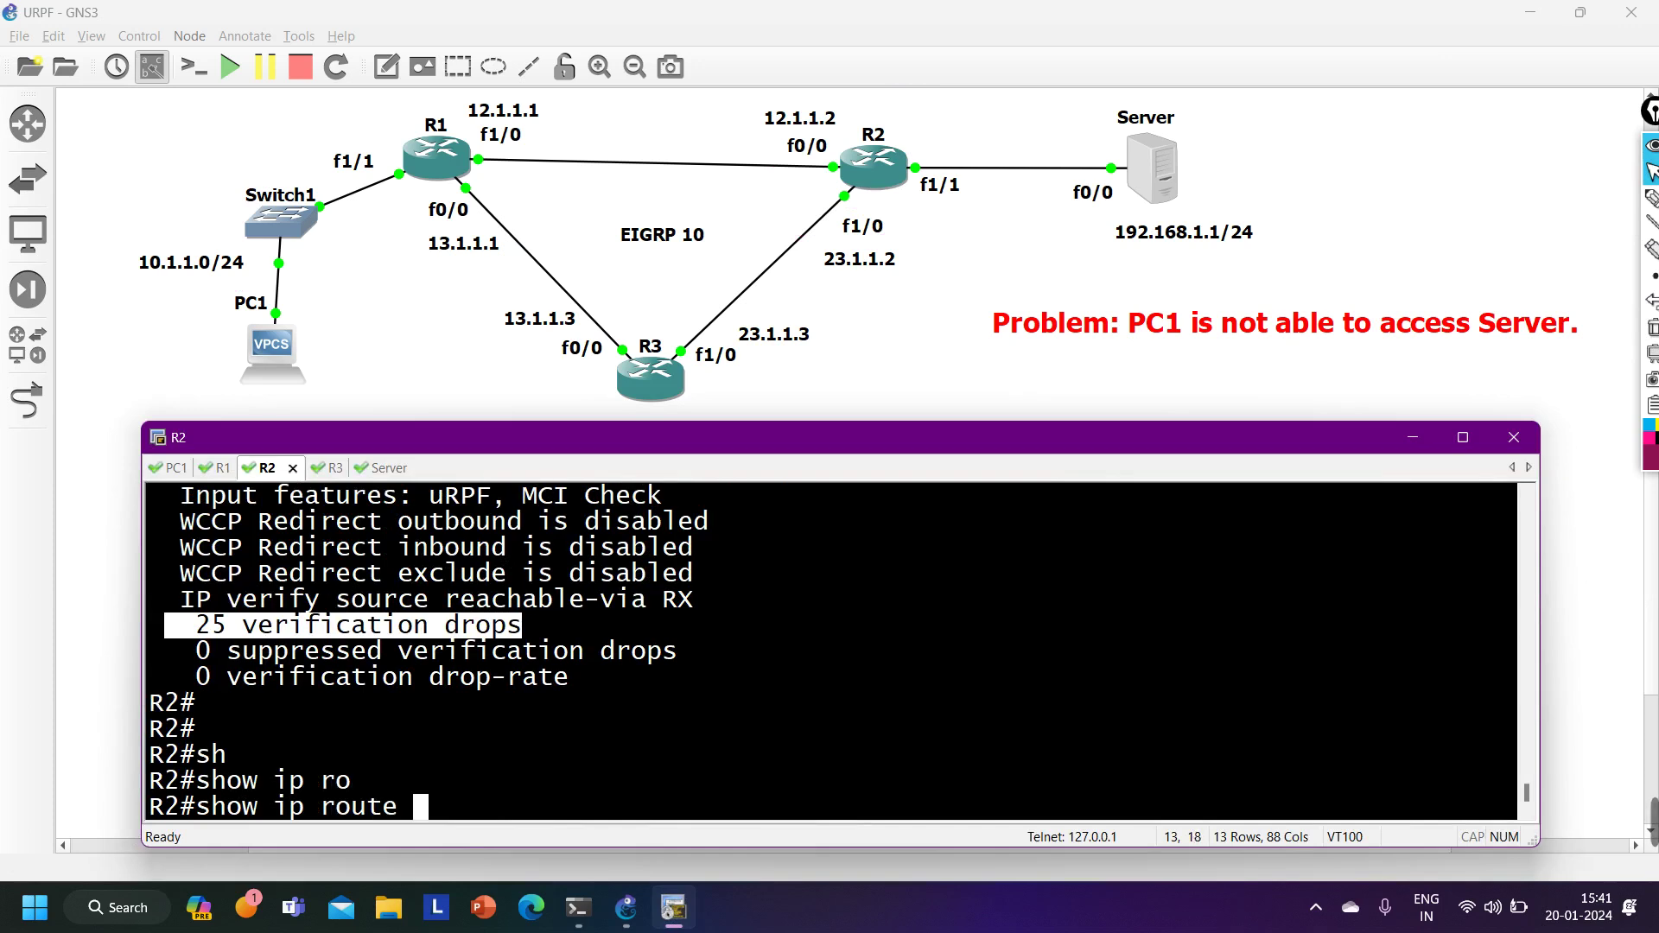
text(10.1.1.)
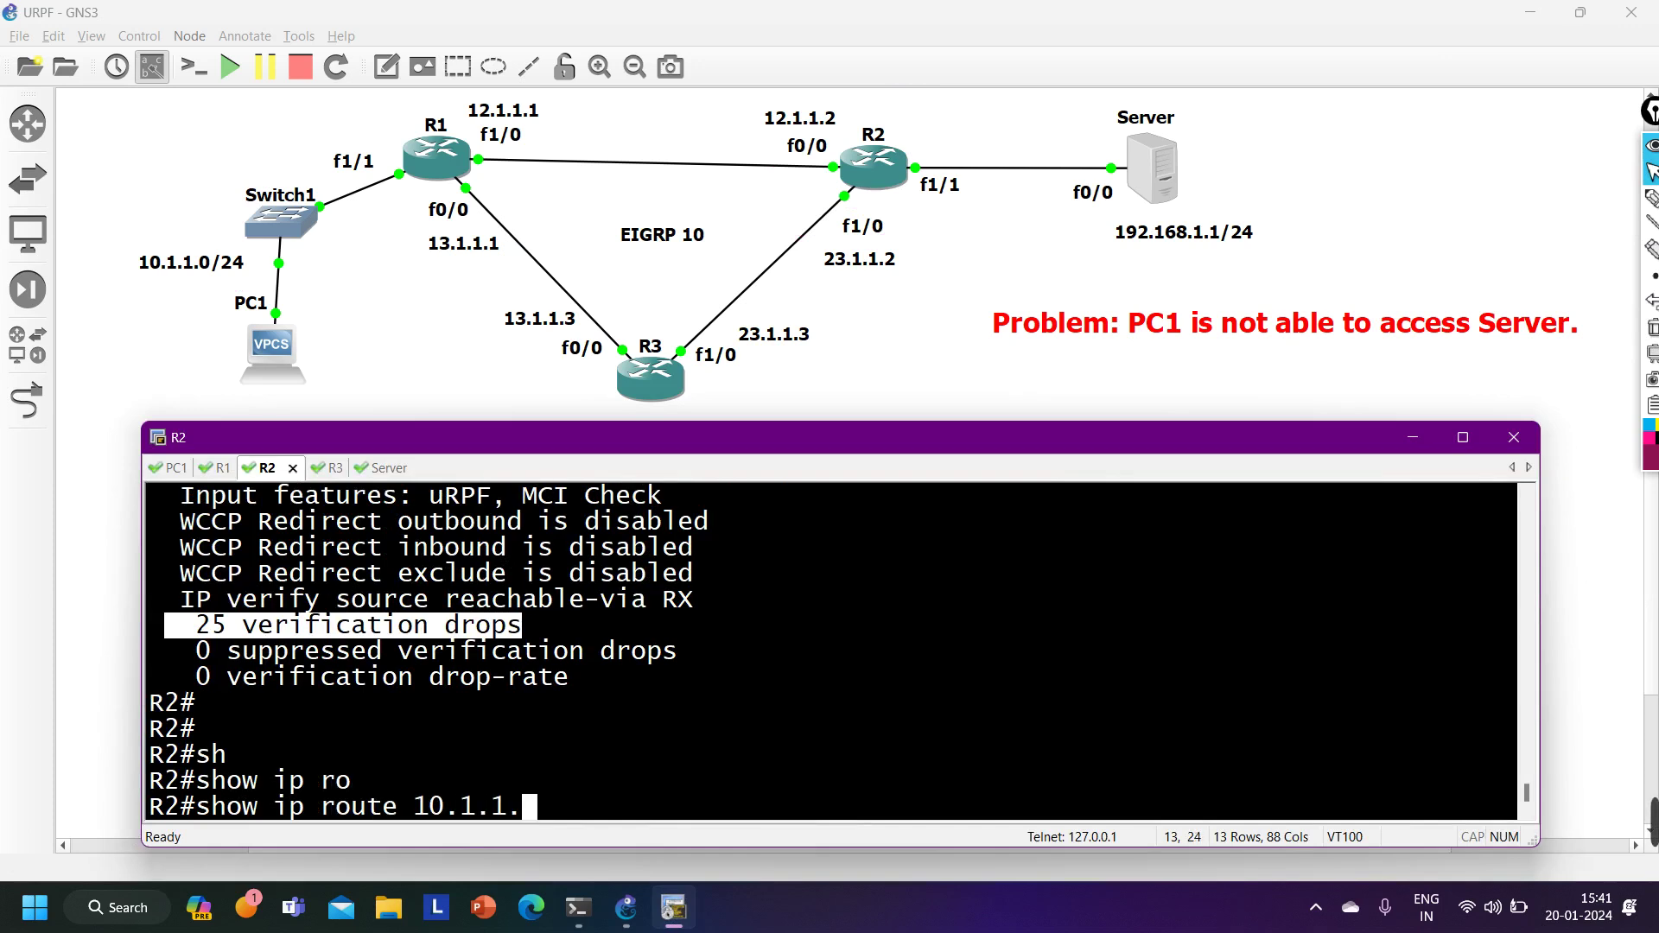
text(0 255.255.255.0)
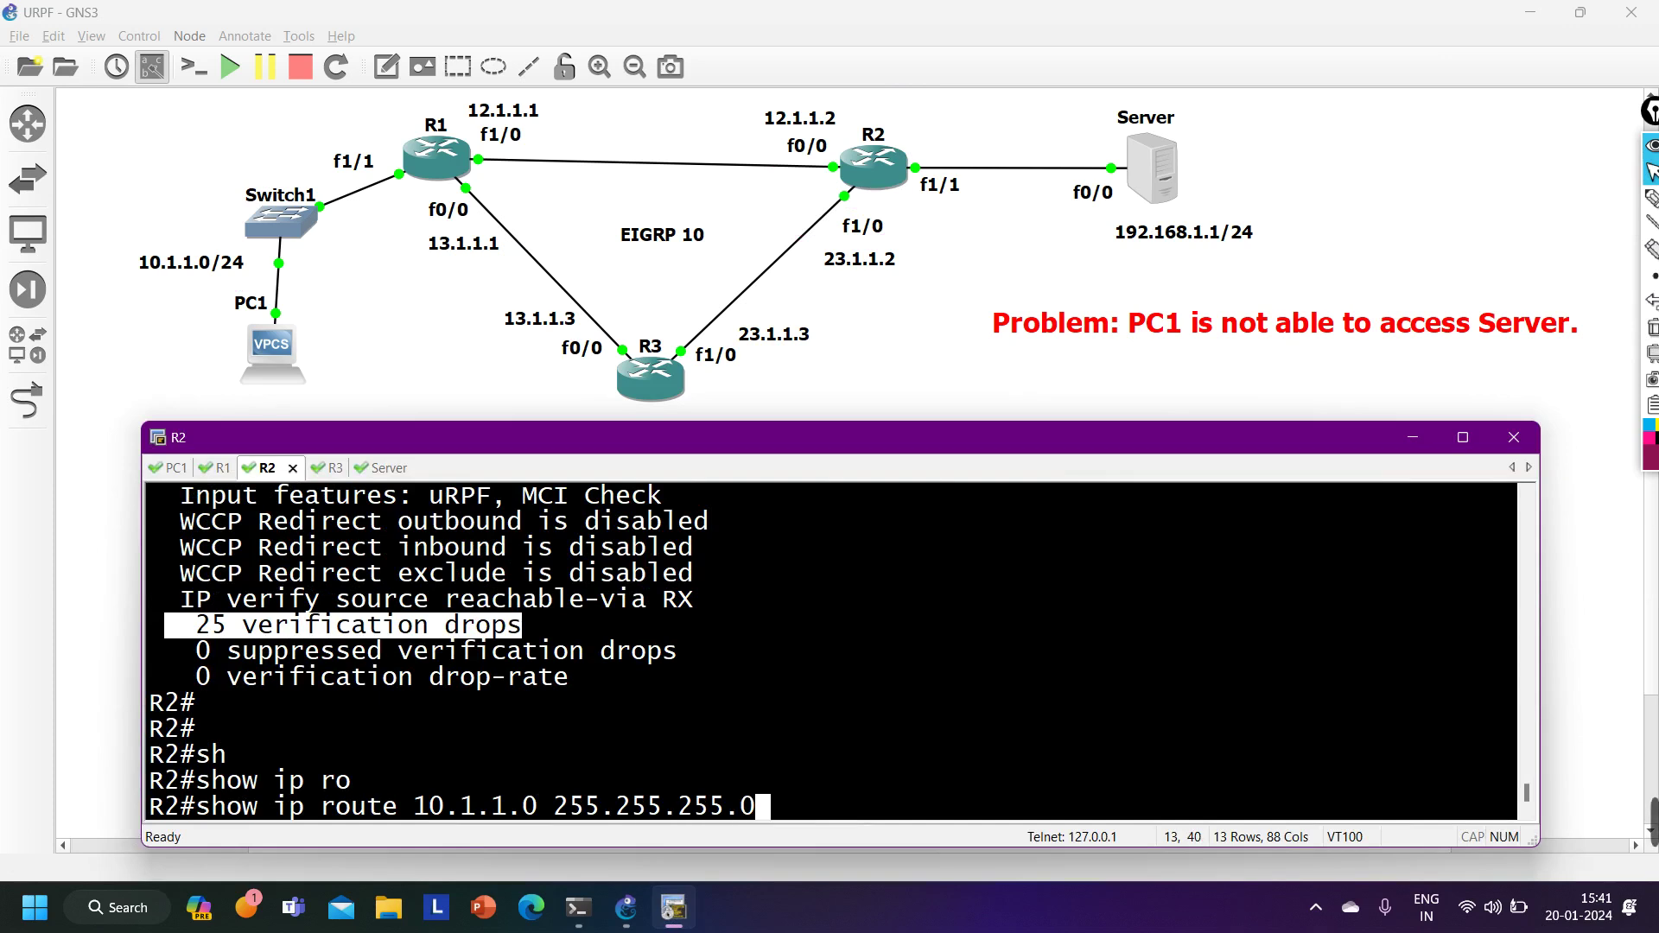
key(Return)
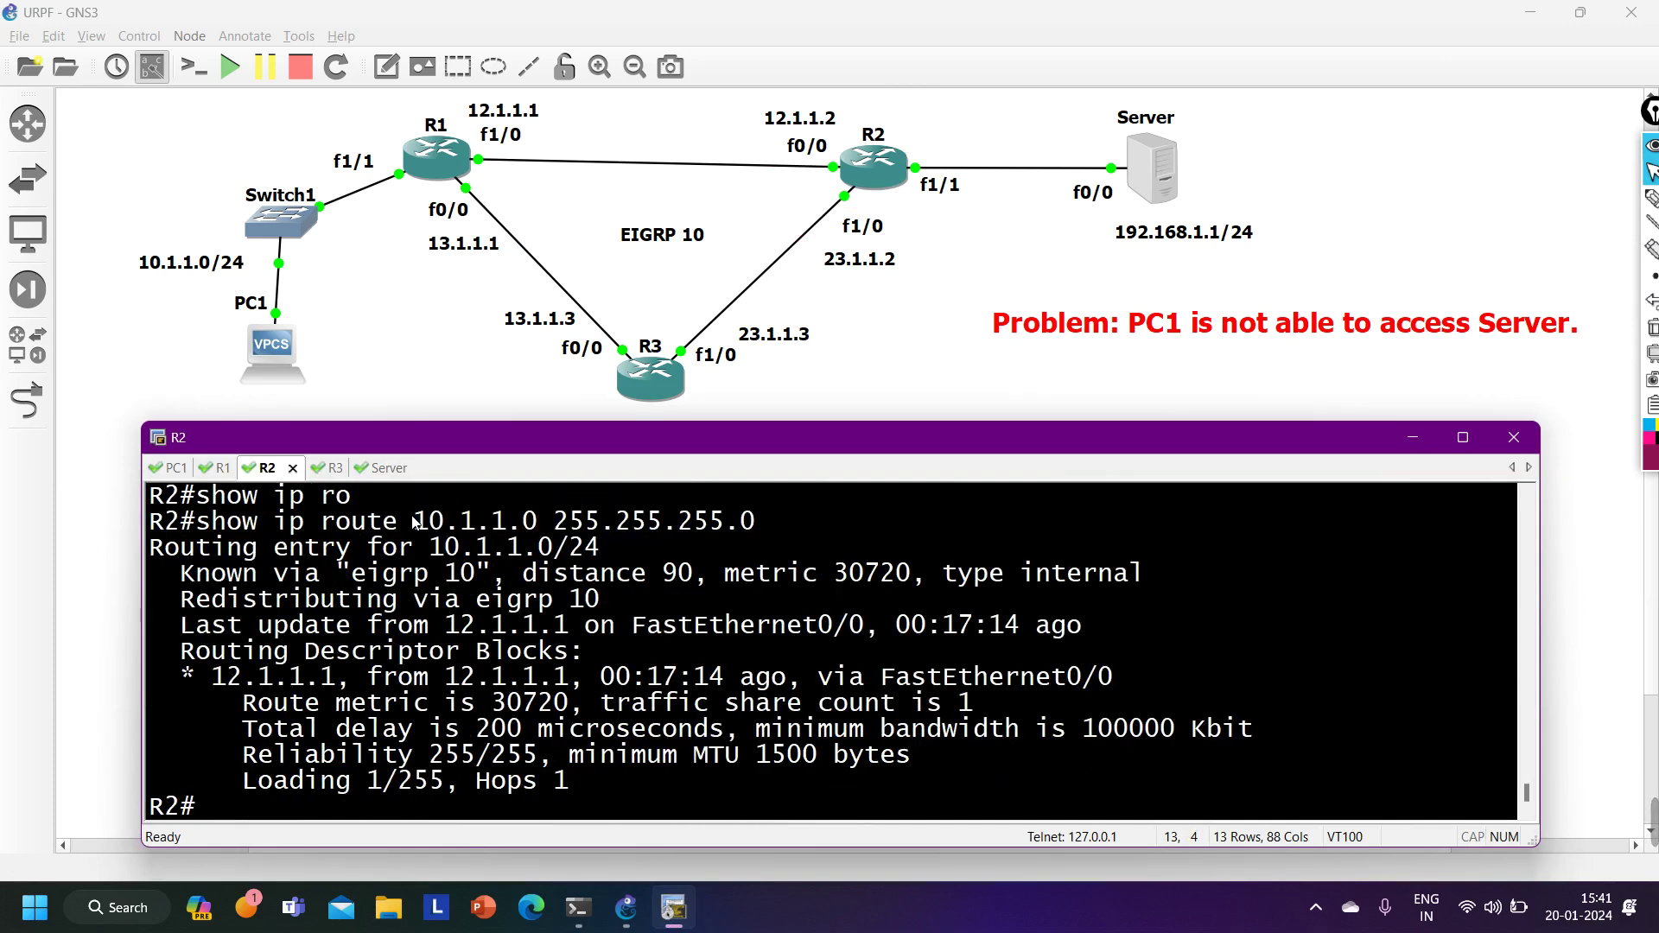
Highlight the network 10.1.1.0/24, the interface FastEthernet0/0 and the update source 12.1.1.1 in the routing output.
drag(415, 547, 586, 558)
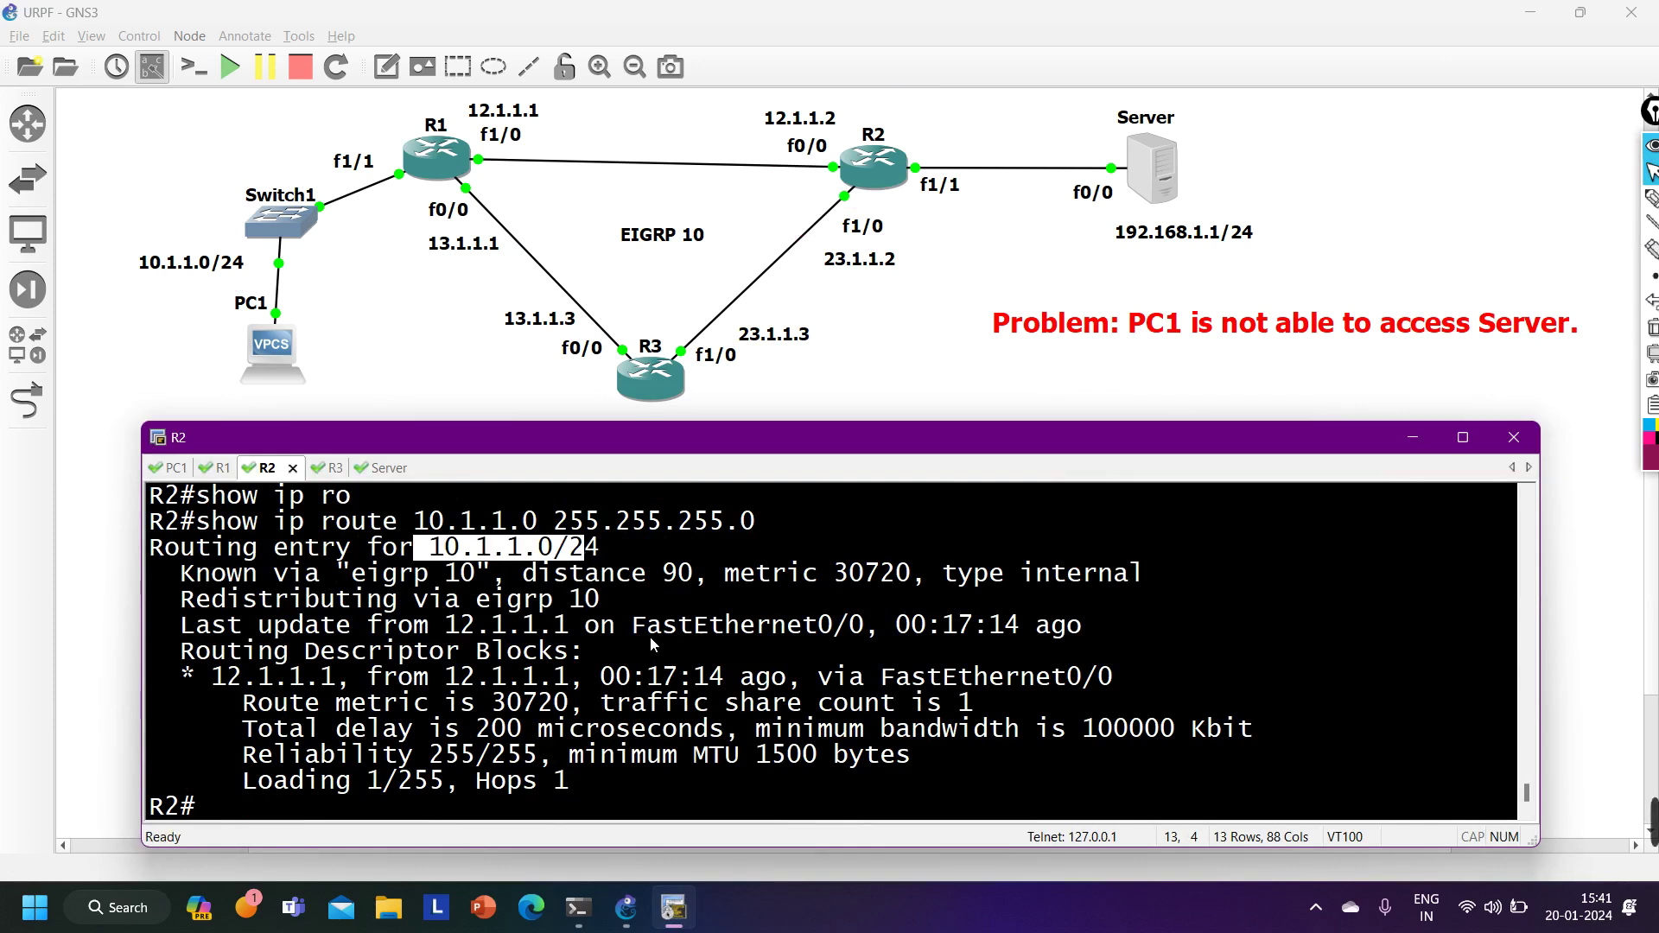
drag(634, 629, 865, 629)
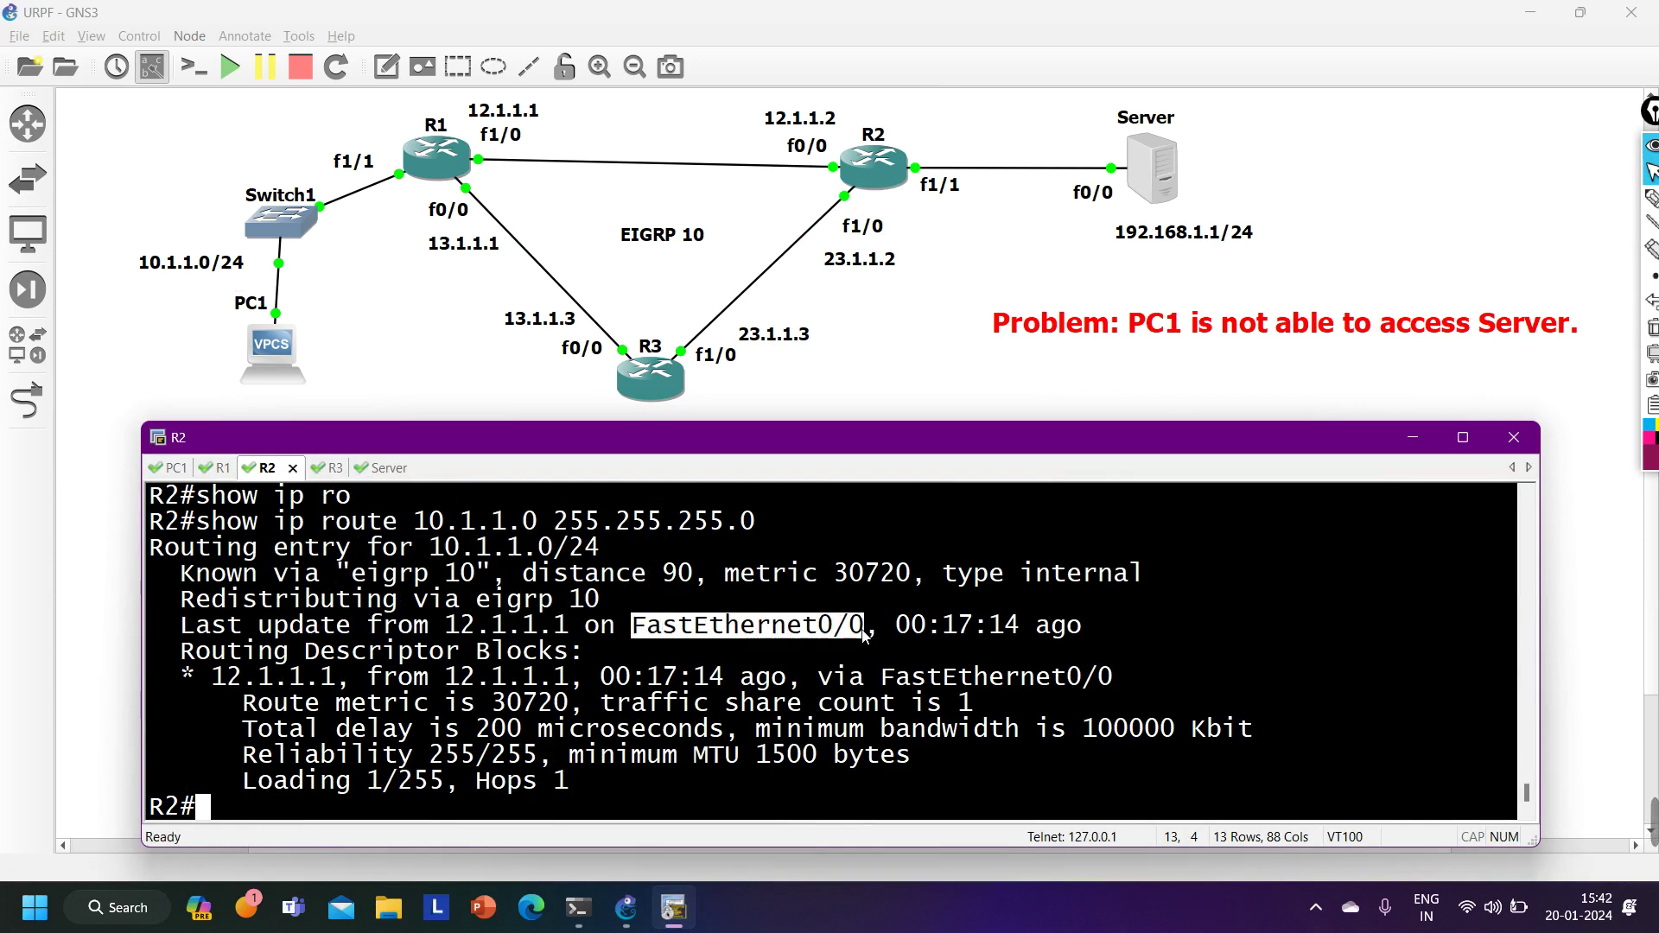
drag(429, 629, 582, 630)
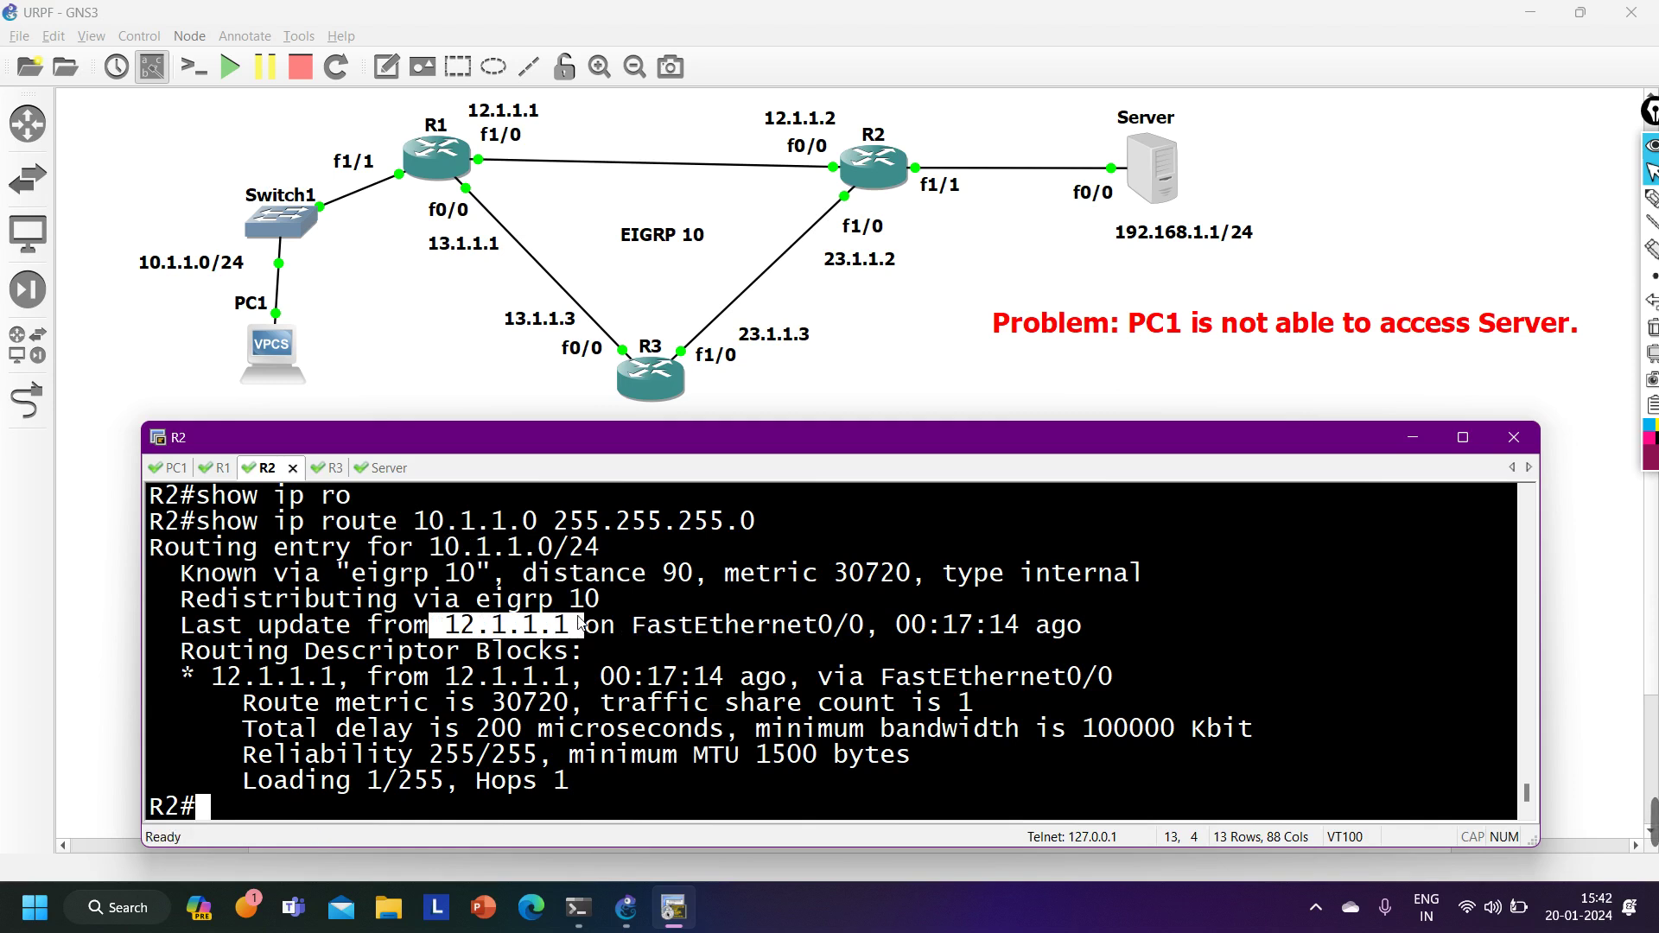
Mark the 10.1.1.0/24 network, the R2–R1 and R2–R3 paths and R2's f1/0 with the pen, clear the annotations and return to R2's prompt.
click(1650, 198)
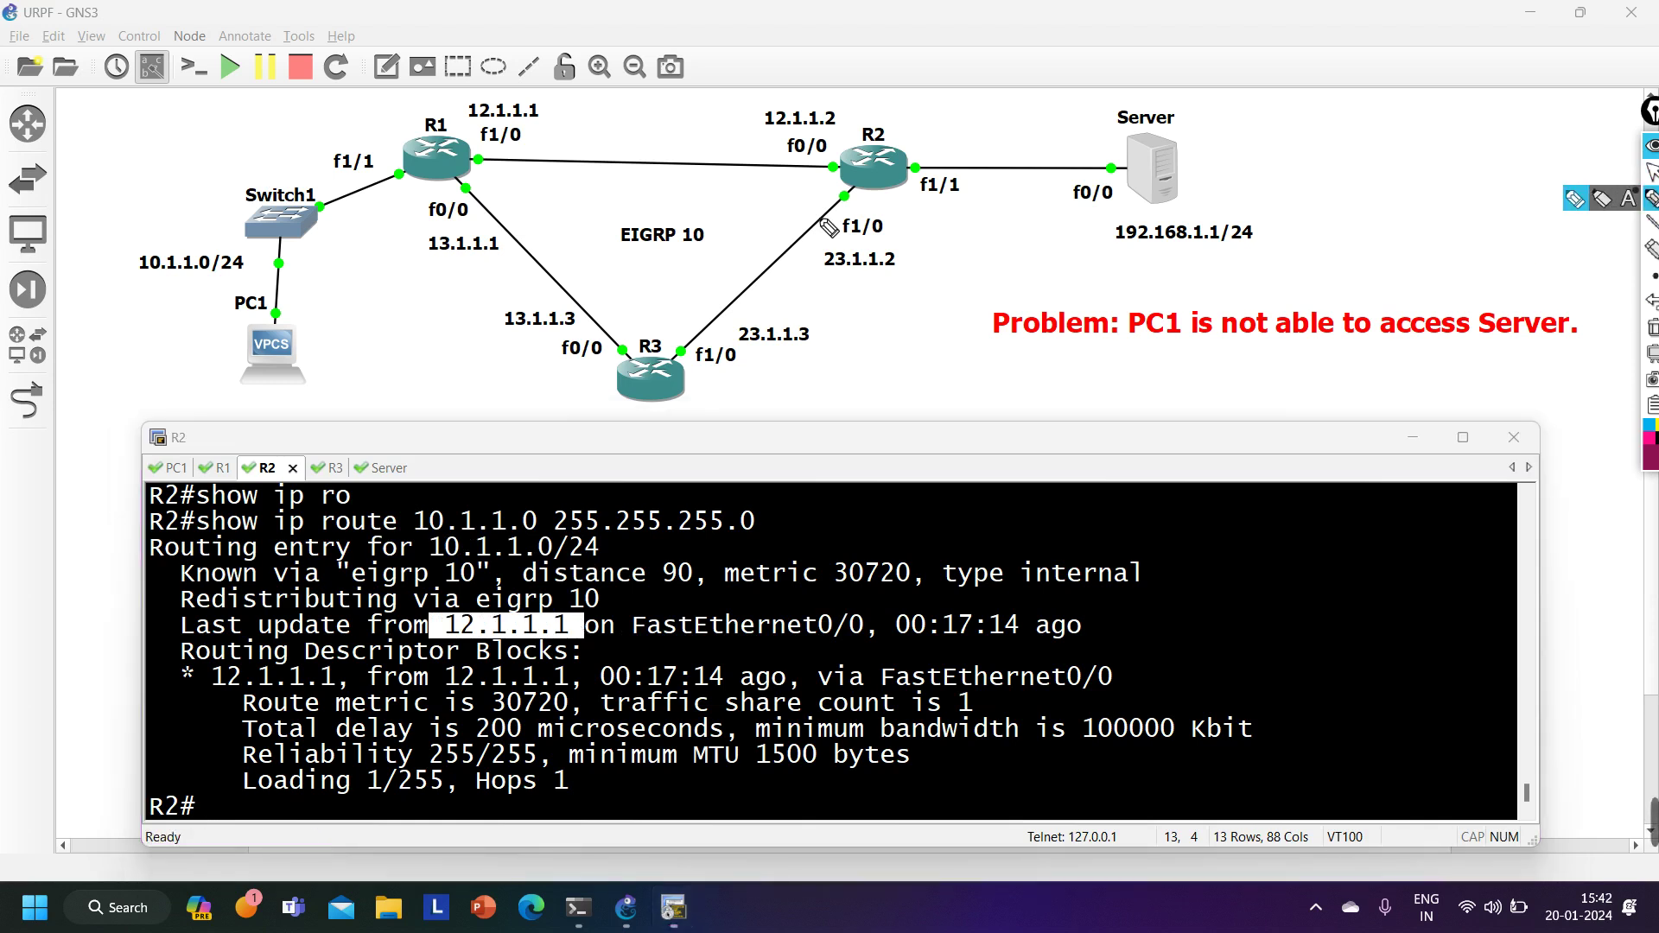
mouse_move(177, 298)
mouse_down()
mouse_move(138, 229)
mouse_move(173, 302)
mouse_up()
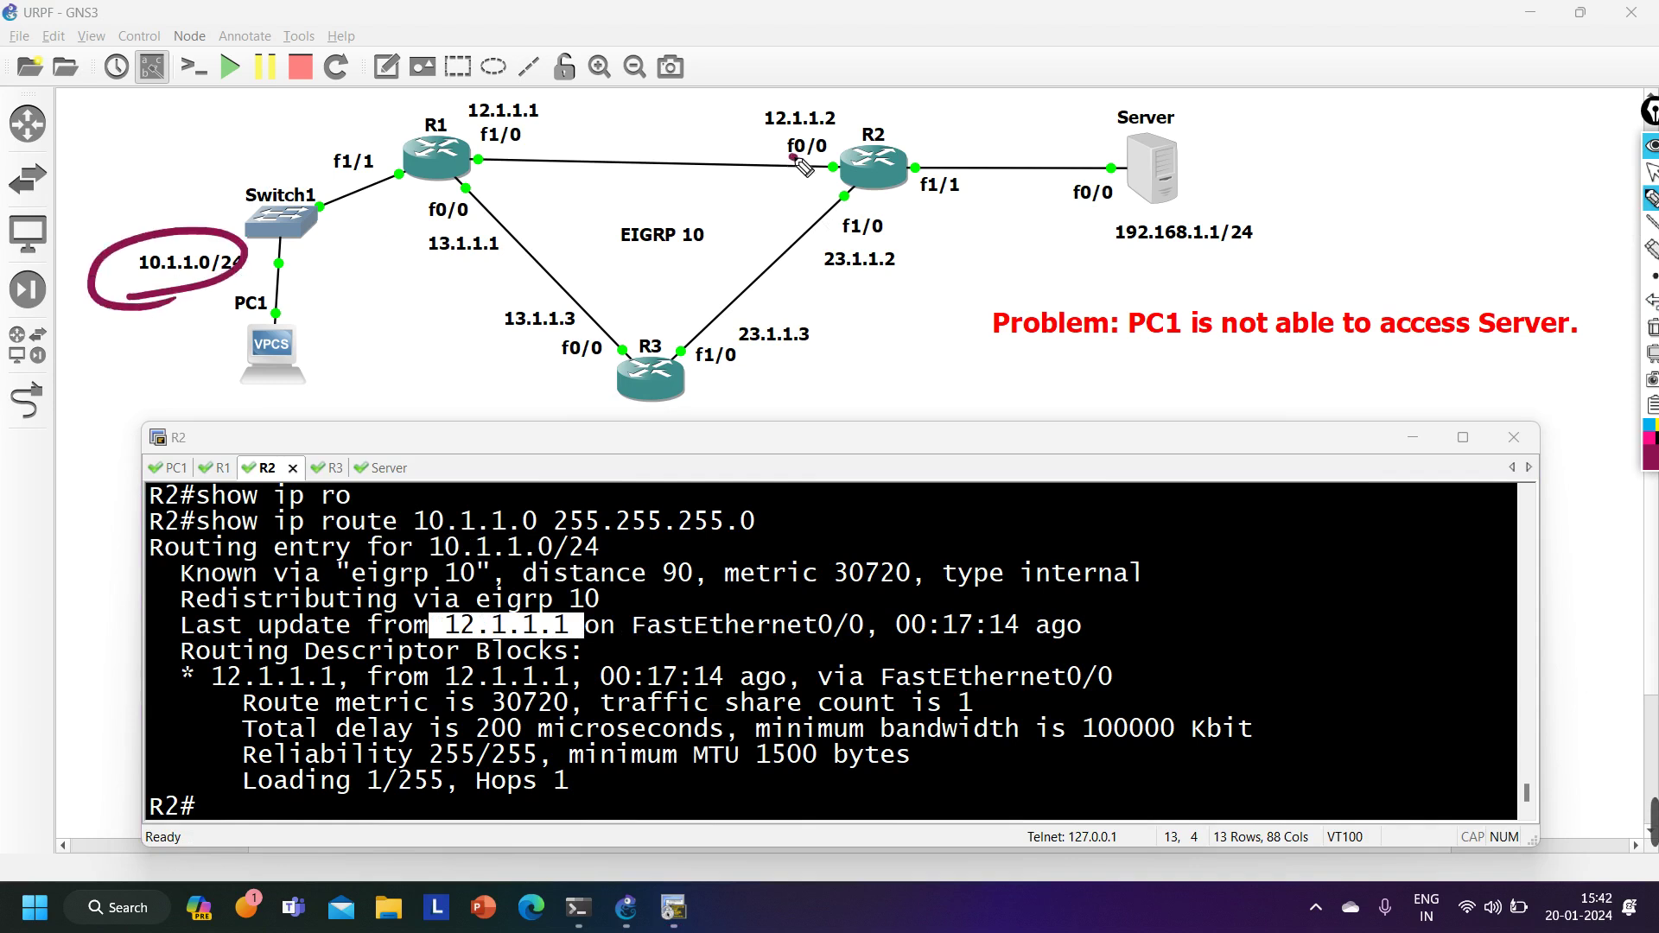
mouse_move(793, 157)
mouse_down()
mouse_move(669, 125)
mouse_move(670, 168)
mouse_up()
mouse_move(812, 192)
mouse_down()
mouse_move(775, 230)
mouse_move(793, 242)
mouse_up()
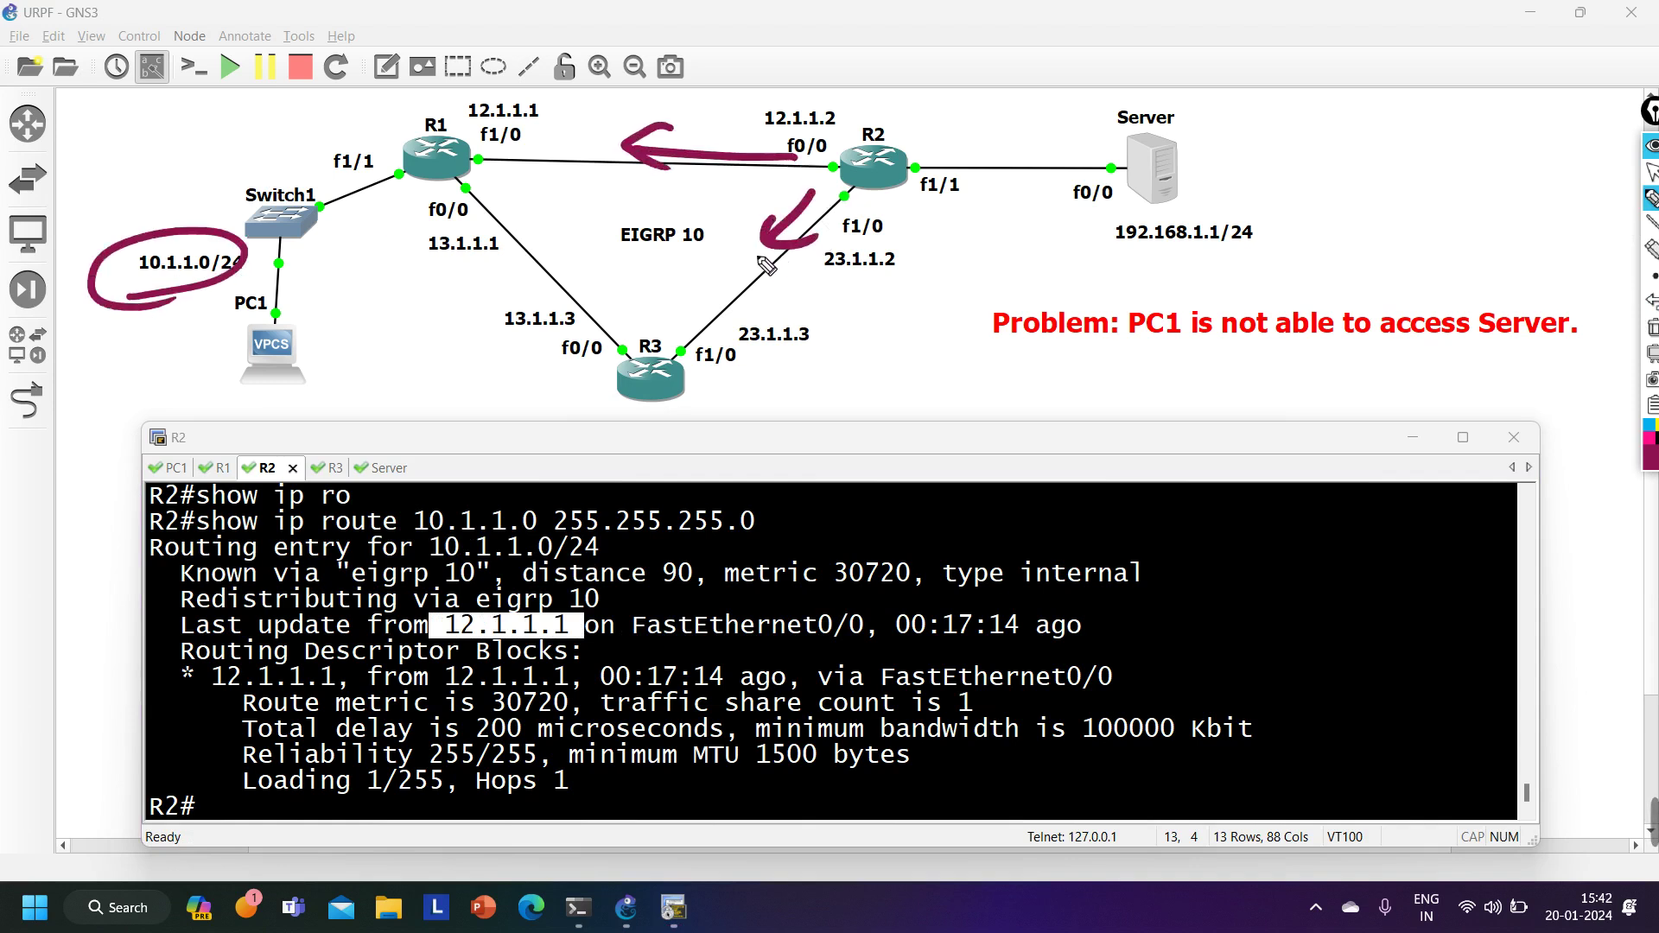
mouse_move(908, 225)
mouse_down()
mouse_move(942, 241)
mouse_move(899, 260)
mouse_up()
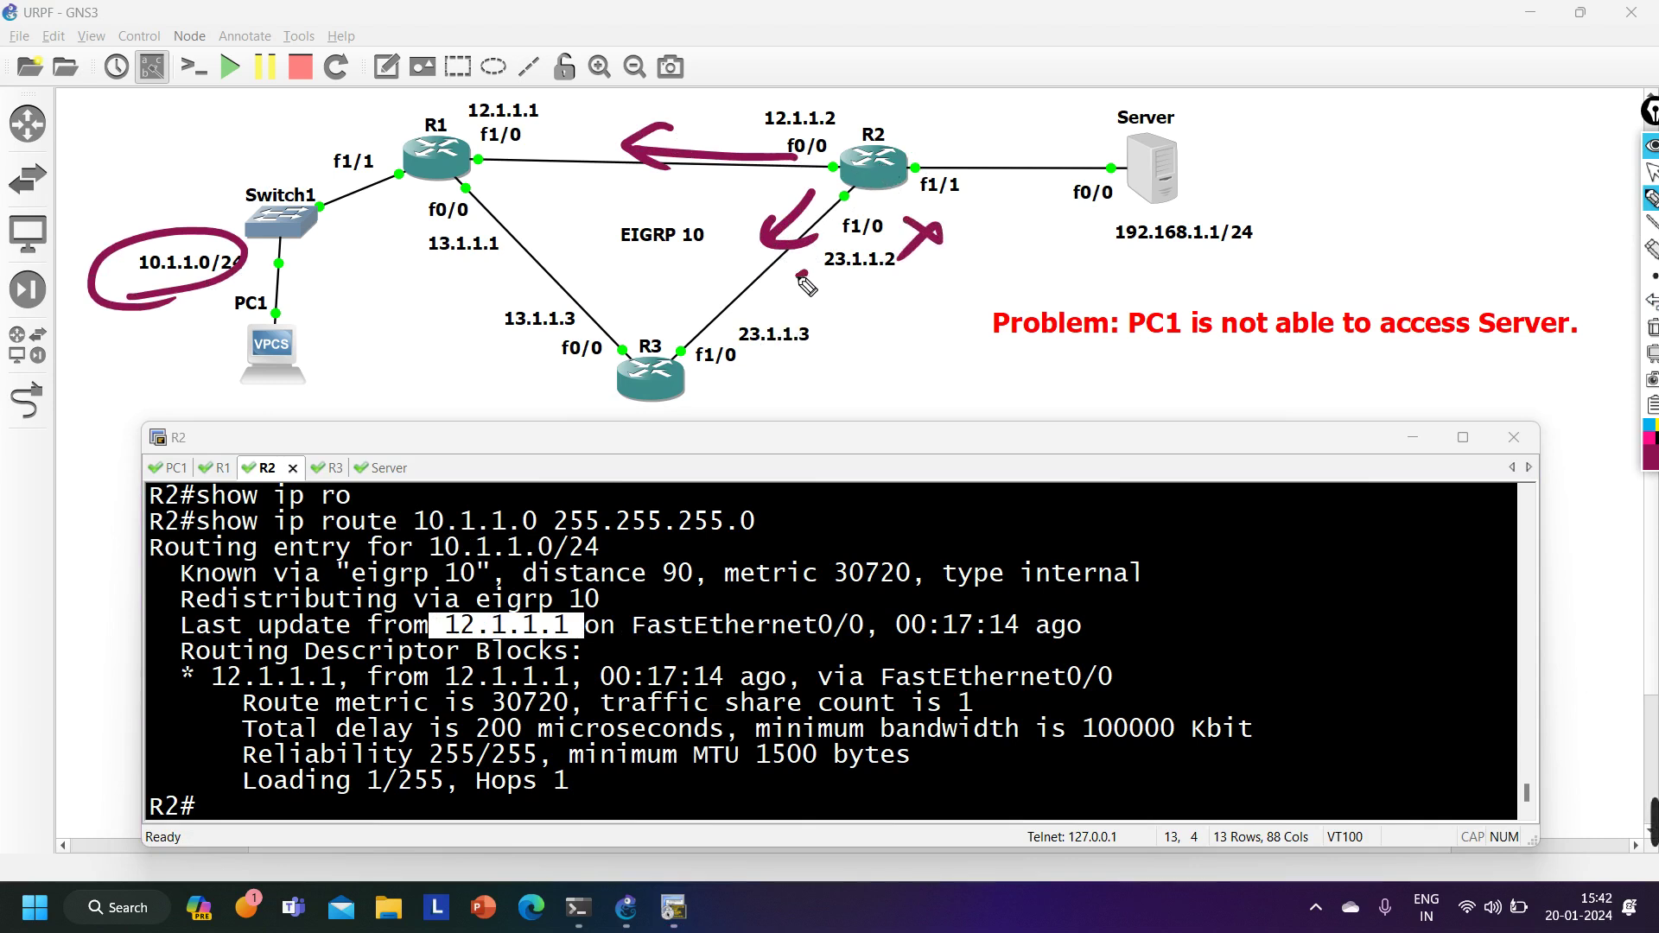
mouse_move(756, 319)
mouse_down()
mouse_move(789, 276)
mouse_move(901, 221)
mouse_up()
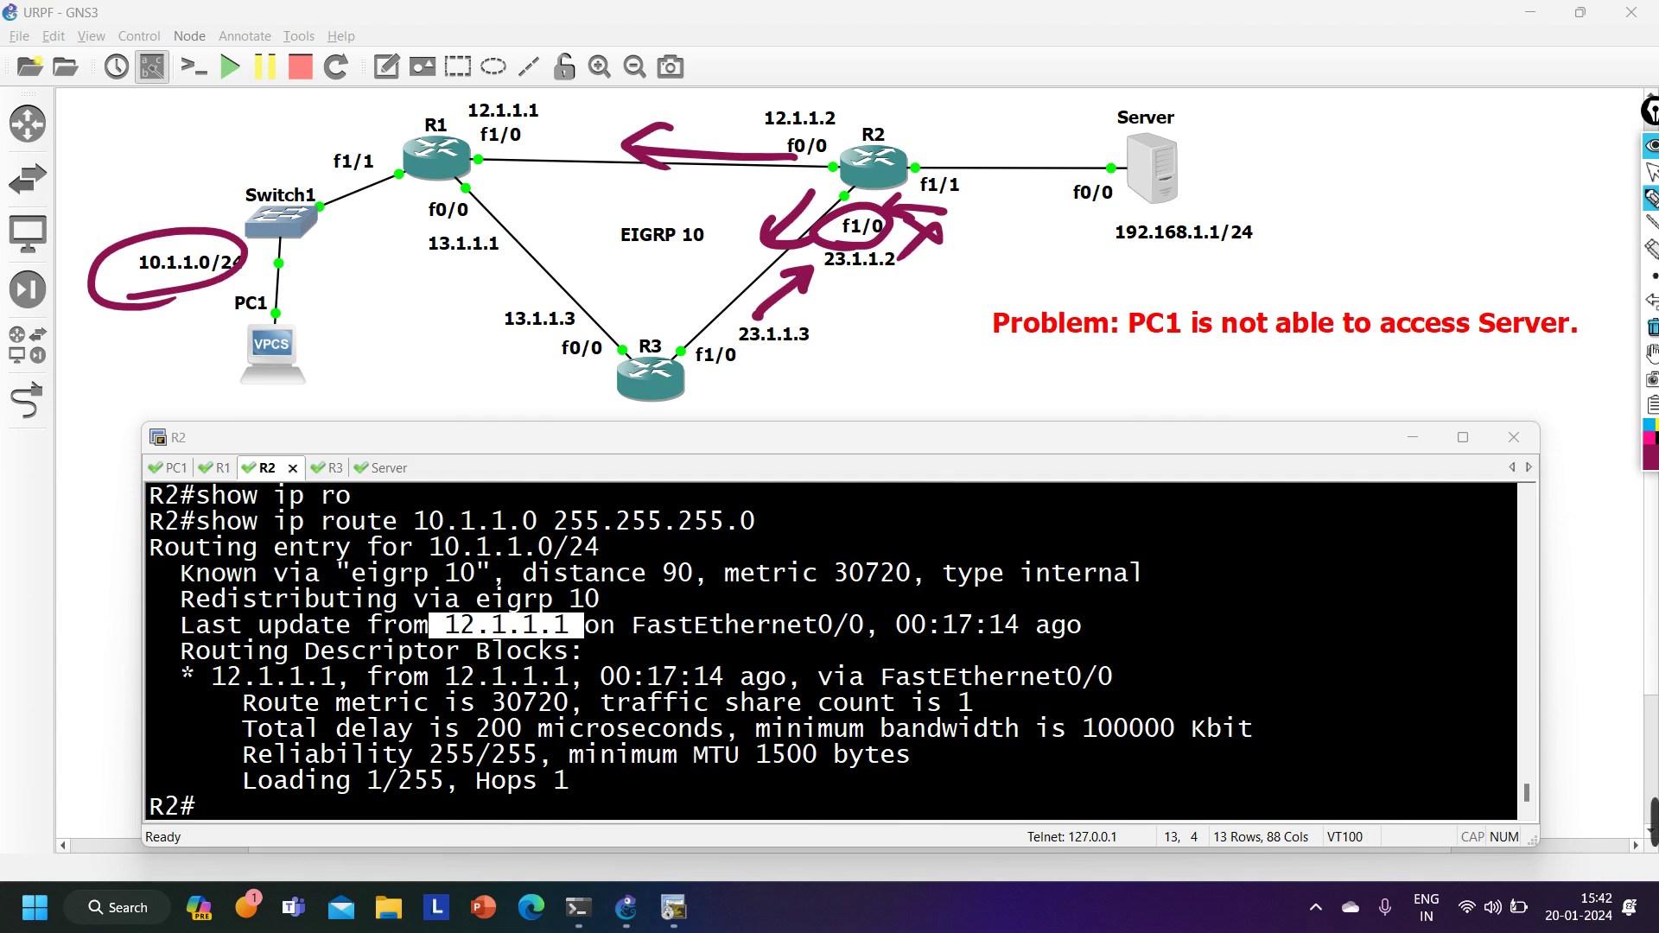
click(1653, 329)
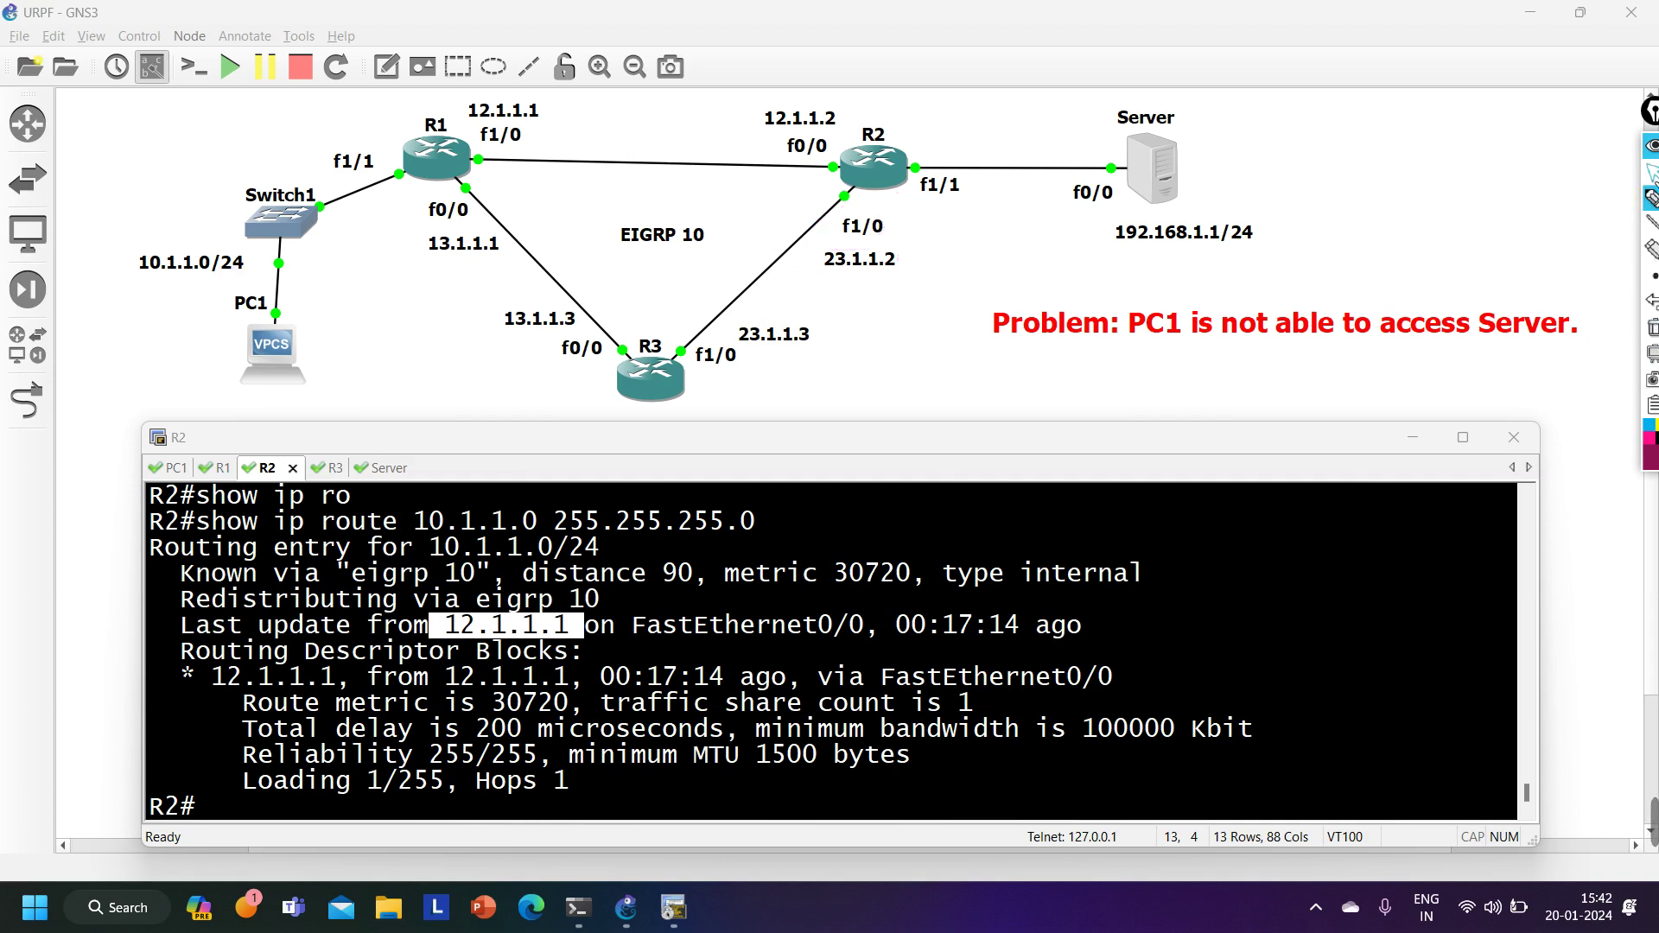
click(1652, 173)
click(754, 673)
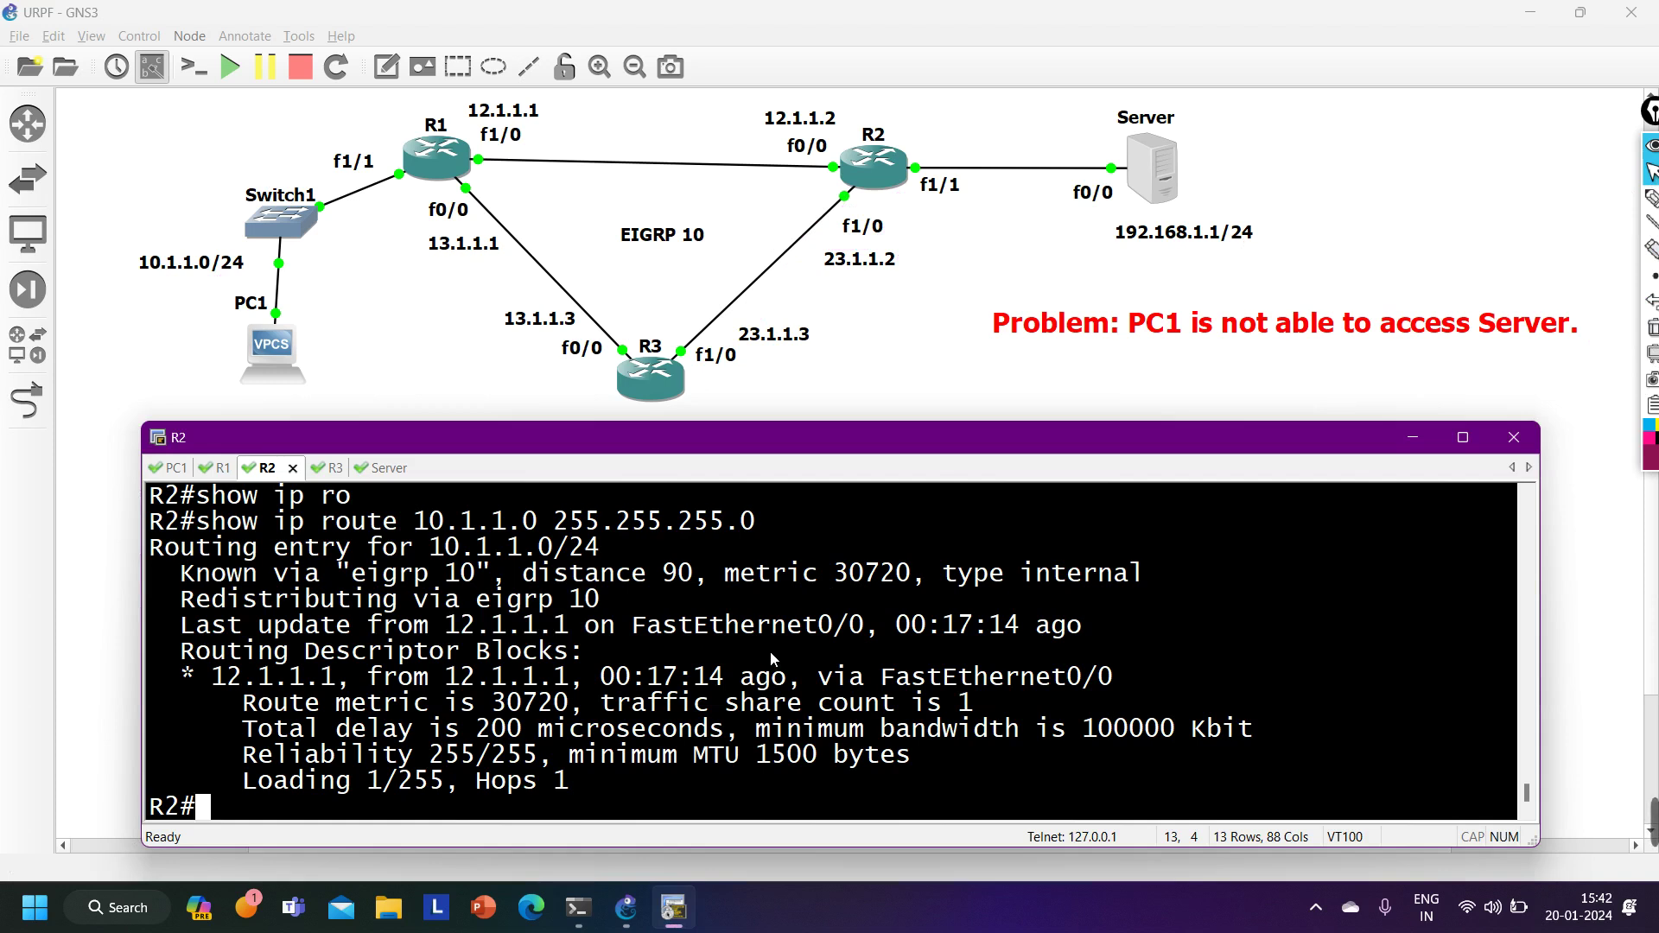
key(Return)
key(Return)
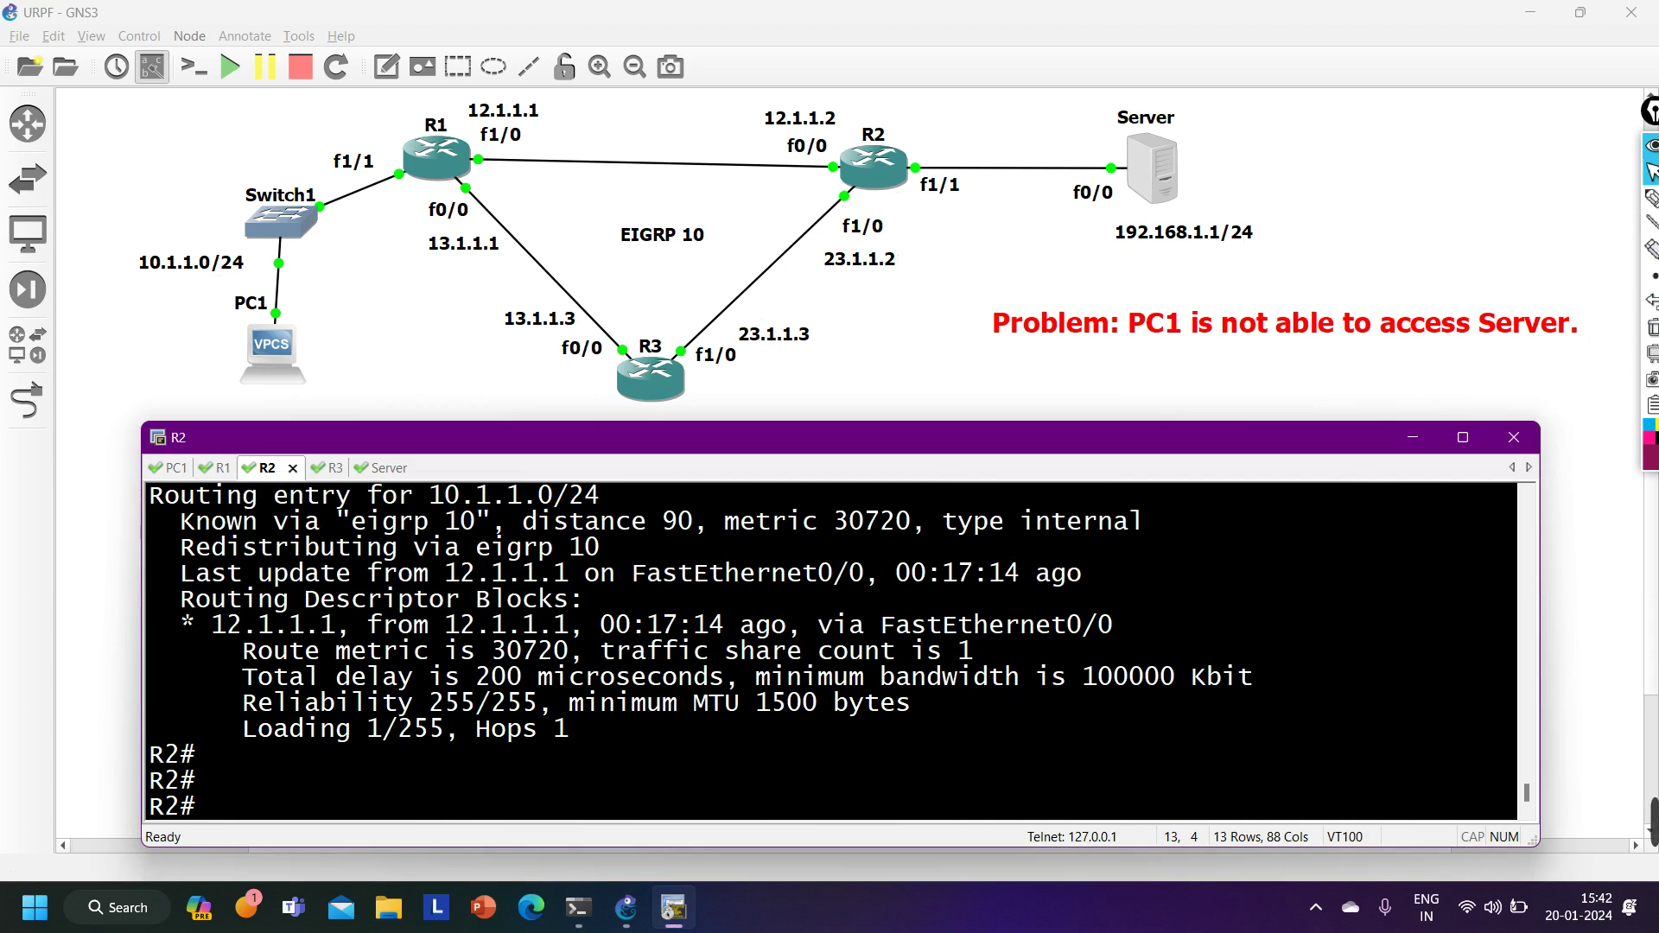
Circle the 10.1.1.0/24 network, mark R2 with an arrow, circle "eigrp 10" and underline 12.1.1.1 in the routing output.
click(1651, 197)
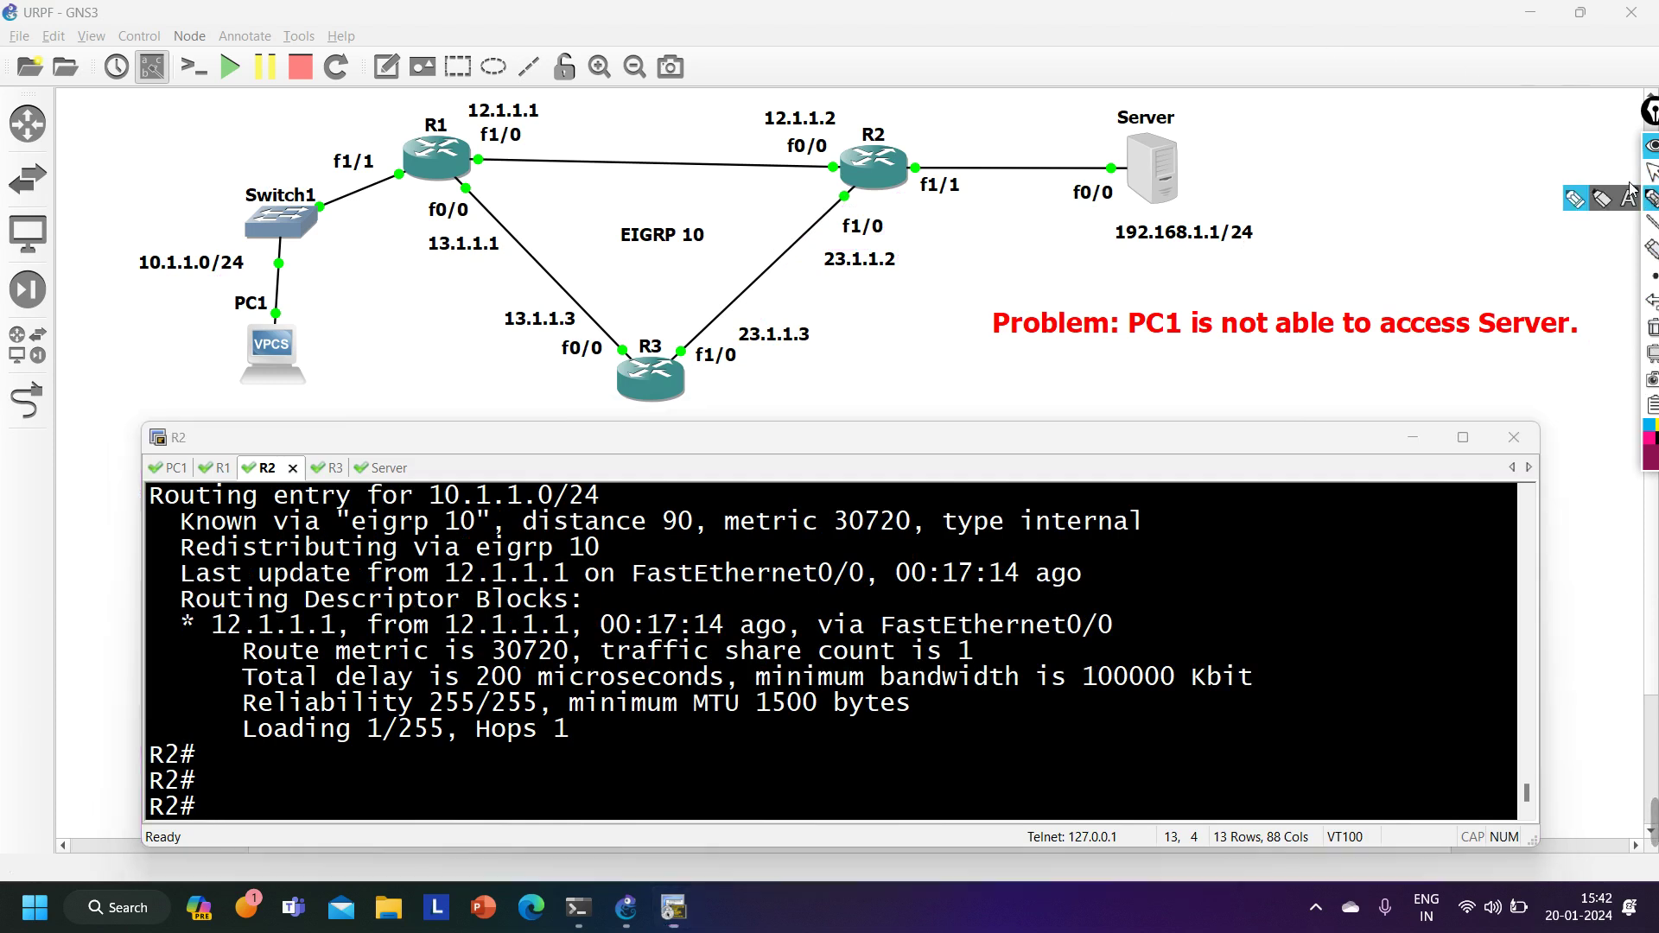
drag(177, 295, 226, 313)
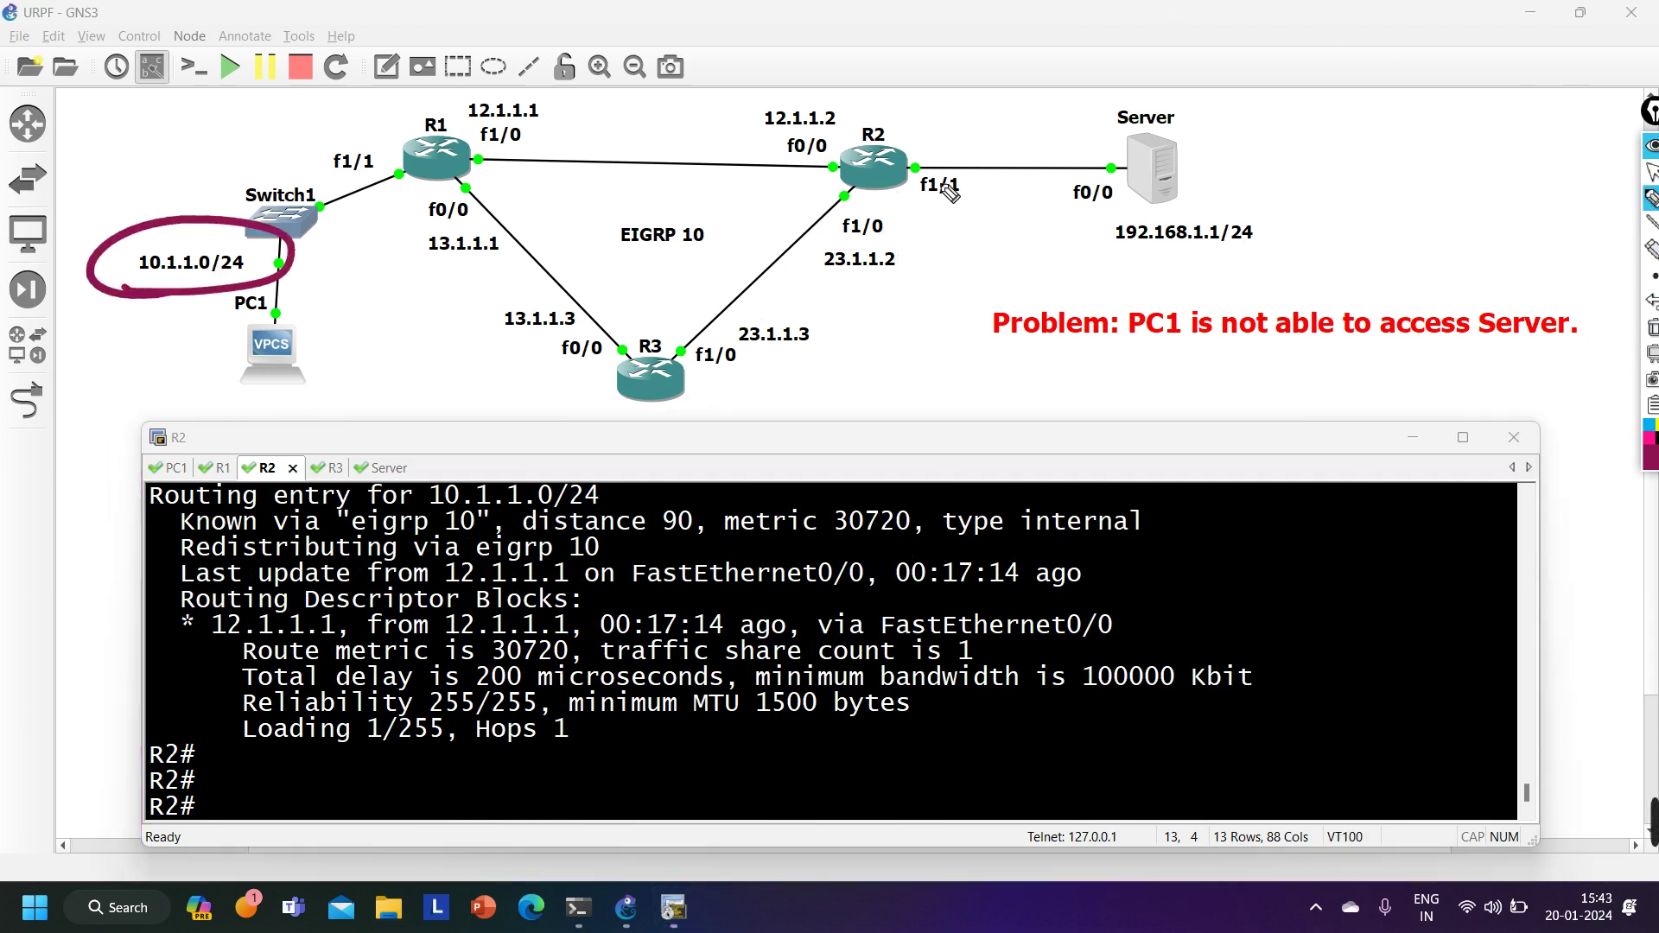
drag(931, 95, 881, 115)
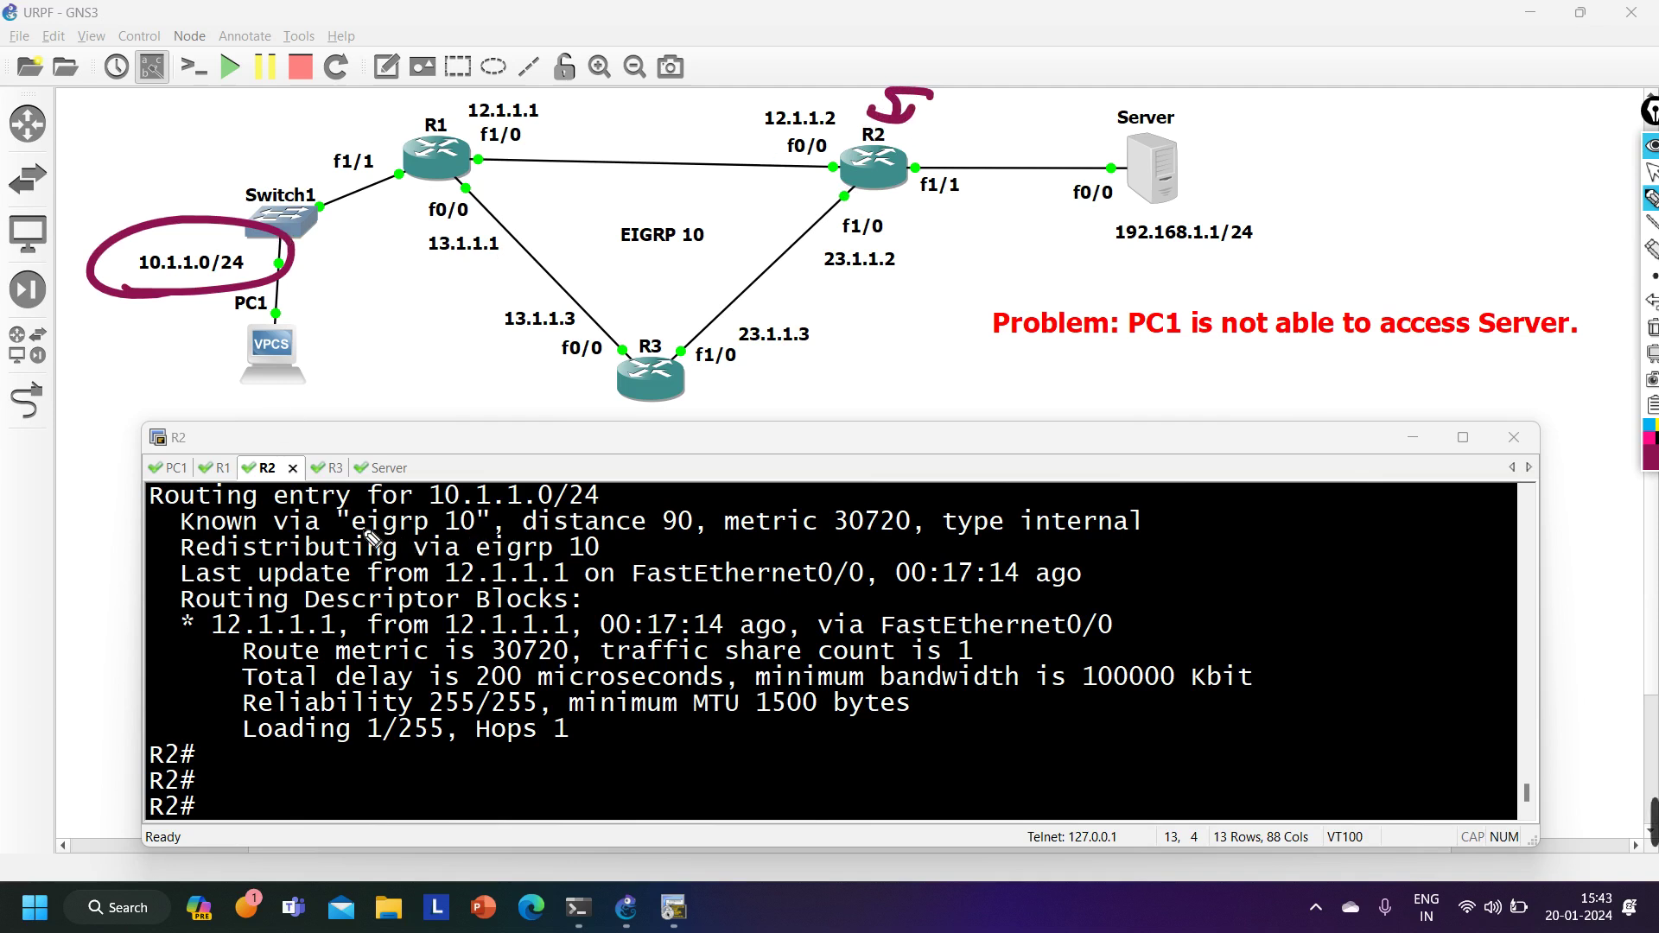
mouse_move(370, 538)
mouse_down()
mouse_move(505, 540)
mouse_move(359, 500)
mouse_move(391, 544)
mouse_up()
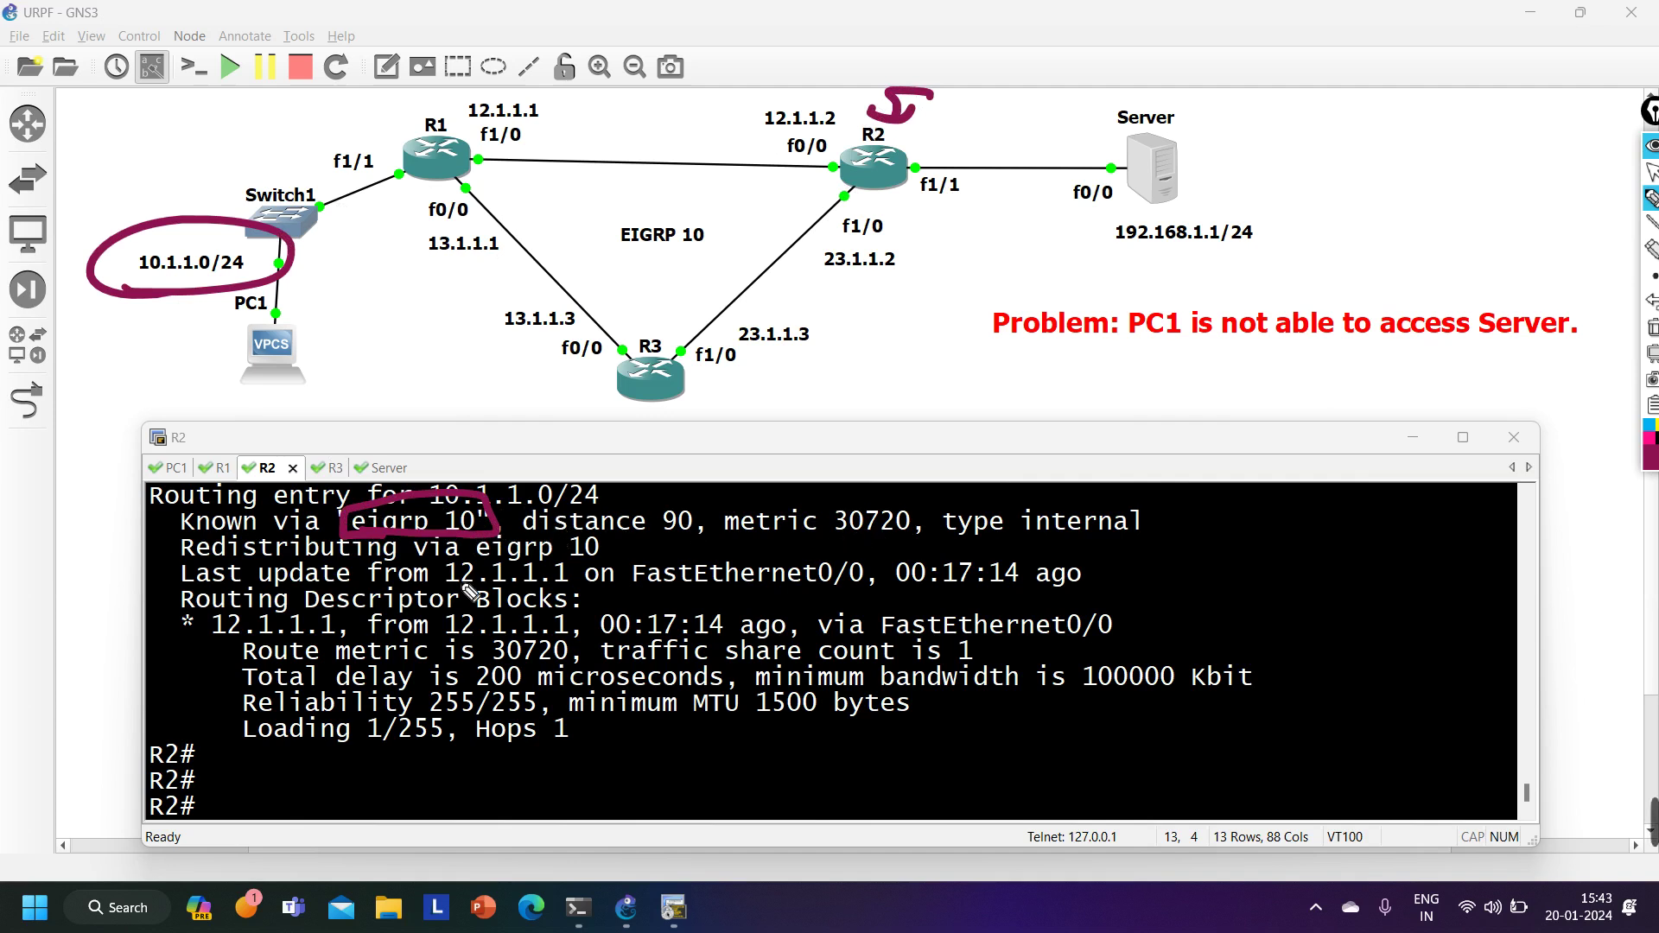
drag(447, 587, 568, 586)
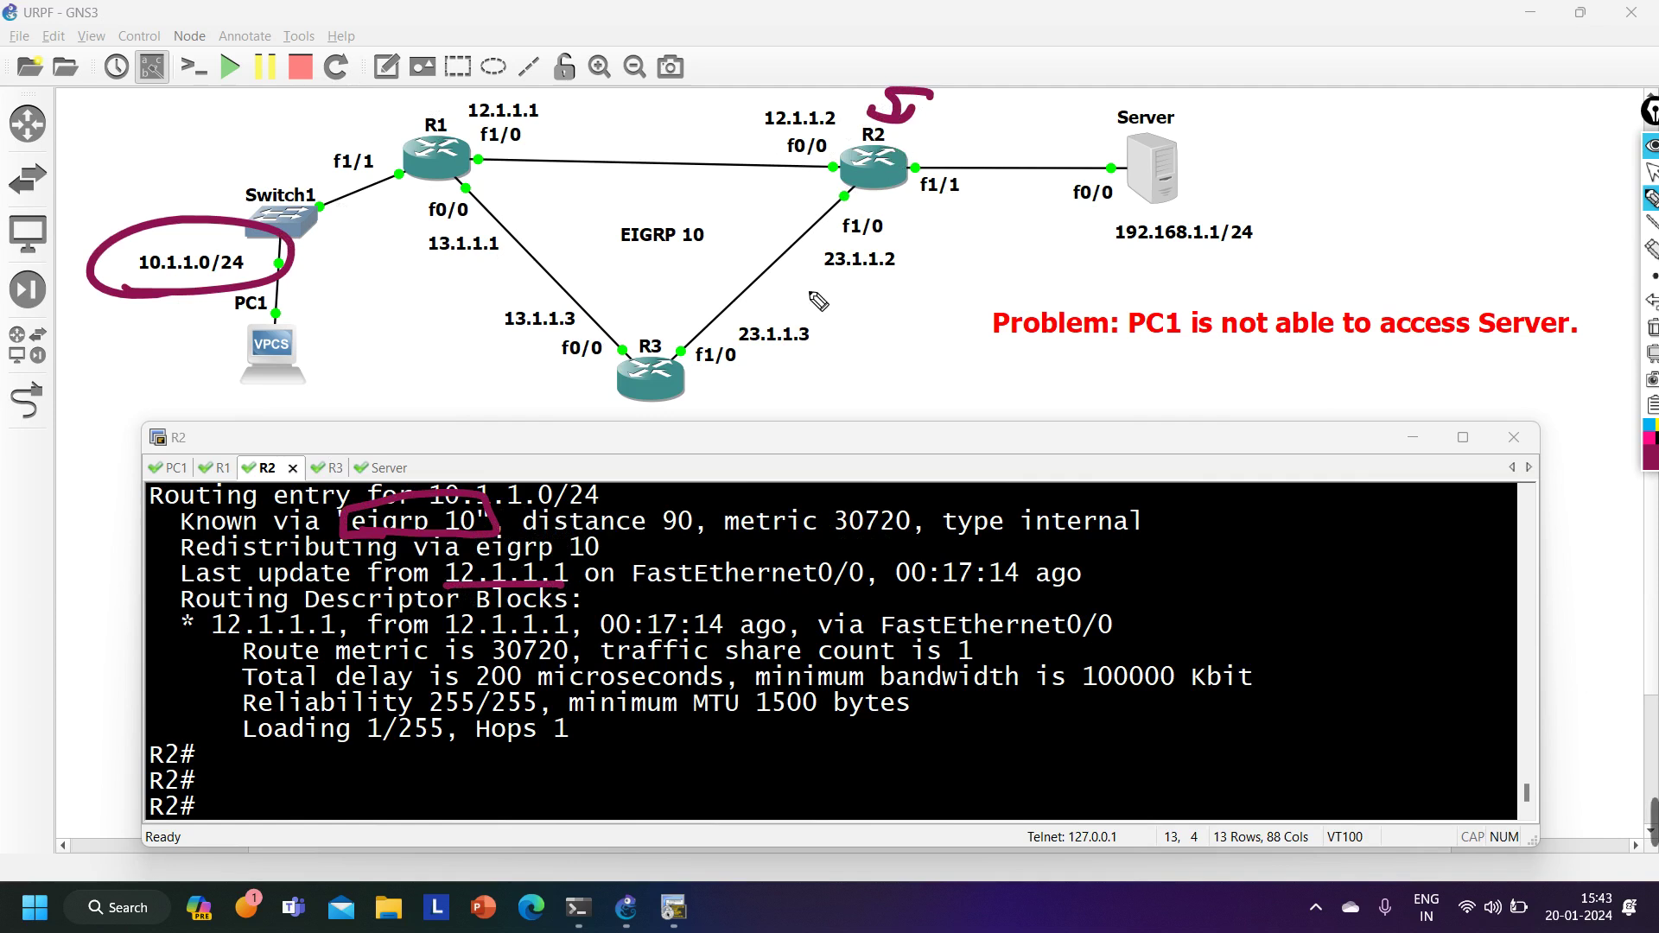
Handwrite "ip route 10.1.1.0 255.255.255.0 f1/0", underline the network, circle the interface, and clear all annotations.
drag(674, 421, 694, 469)
mouse_move(695, 428)
mouse_down()
mouse_move(1091, 432)
mouse_move(1135, 415)
mouse_move(1164, 429)
mouse_move(1229, 412)
mouse_move(1303, 437)
mouse_move(1325, 412)
mouse_move(1462, 383)
mouse_move(1547, 395)
mouse_up()
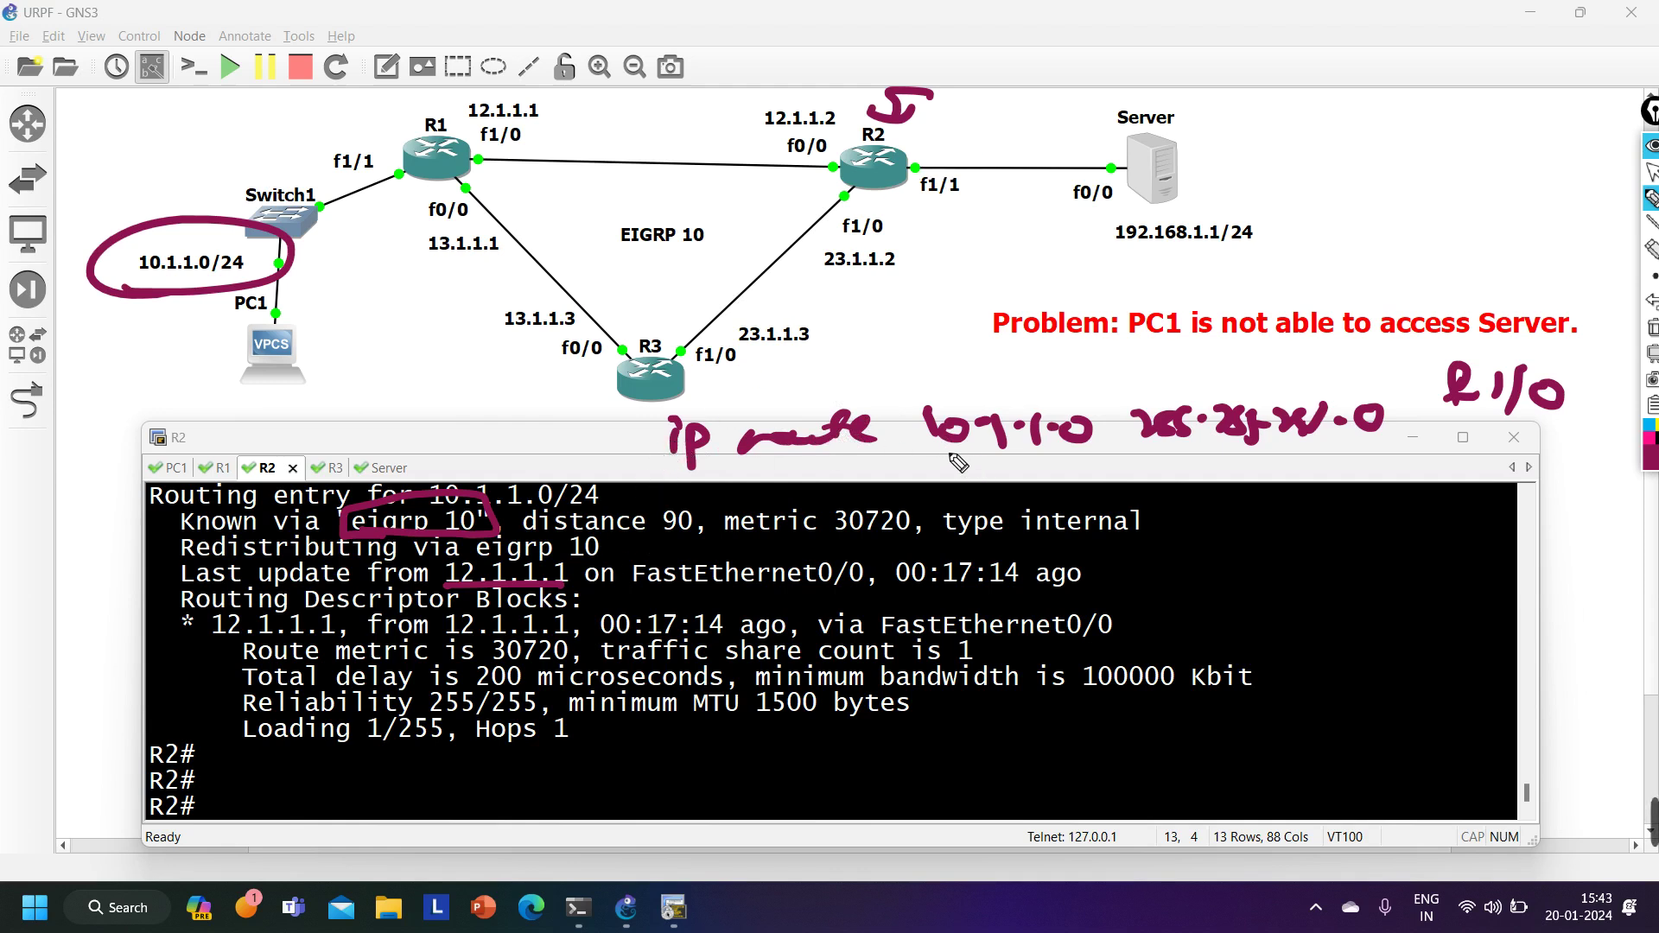
drag(924, 465, 1072, 452)
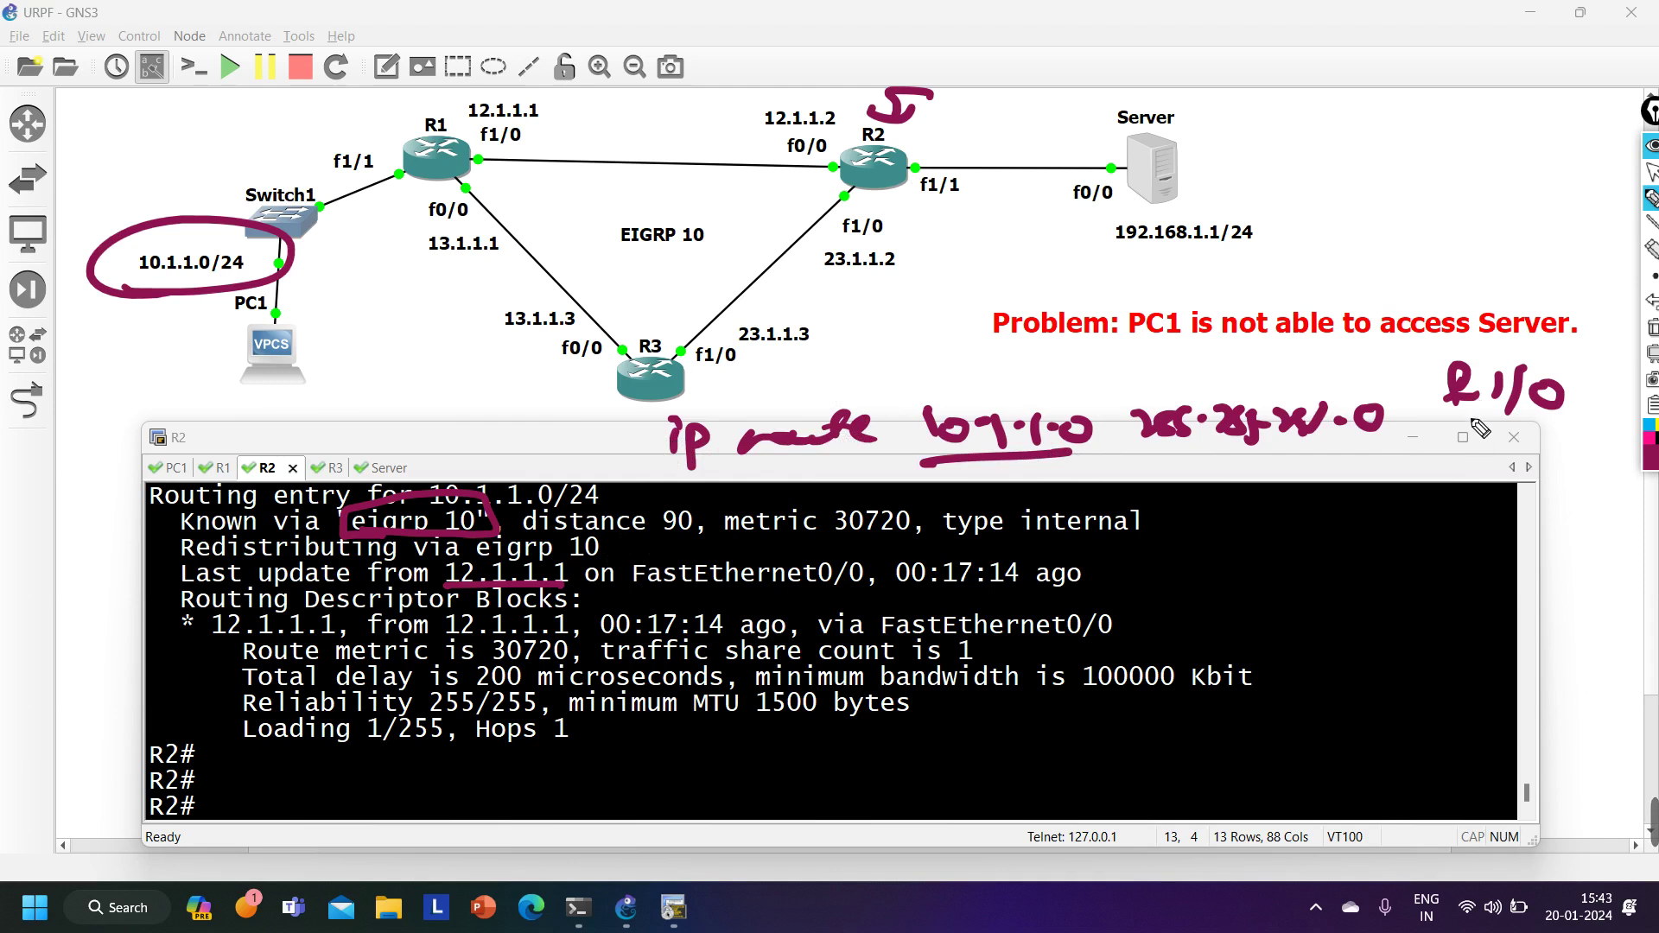
mouse_move(1445, 418)
mouse_down()
mouse_move(1523, 428)
mouse_move(1548, 347)
mouse_move(1448, 421)
mouse_up()
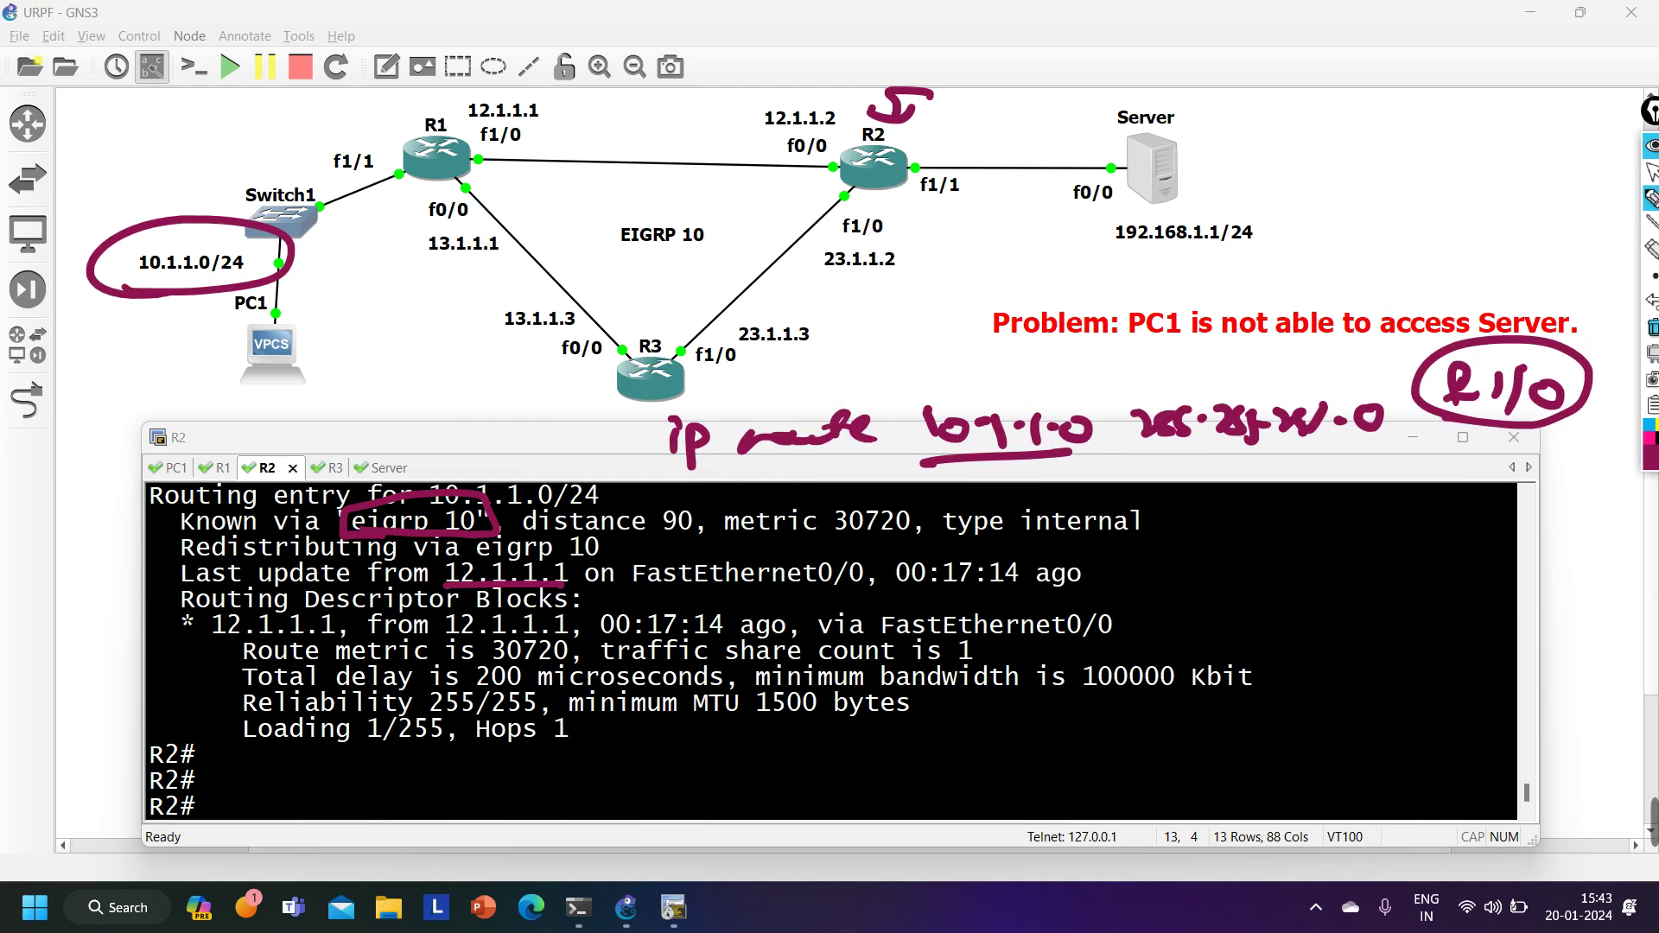
click(1652, 326)
click(1653, 173)
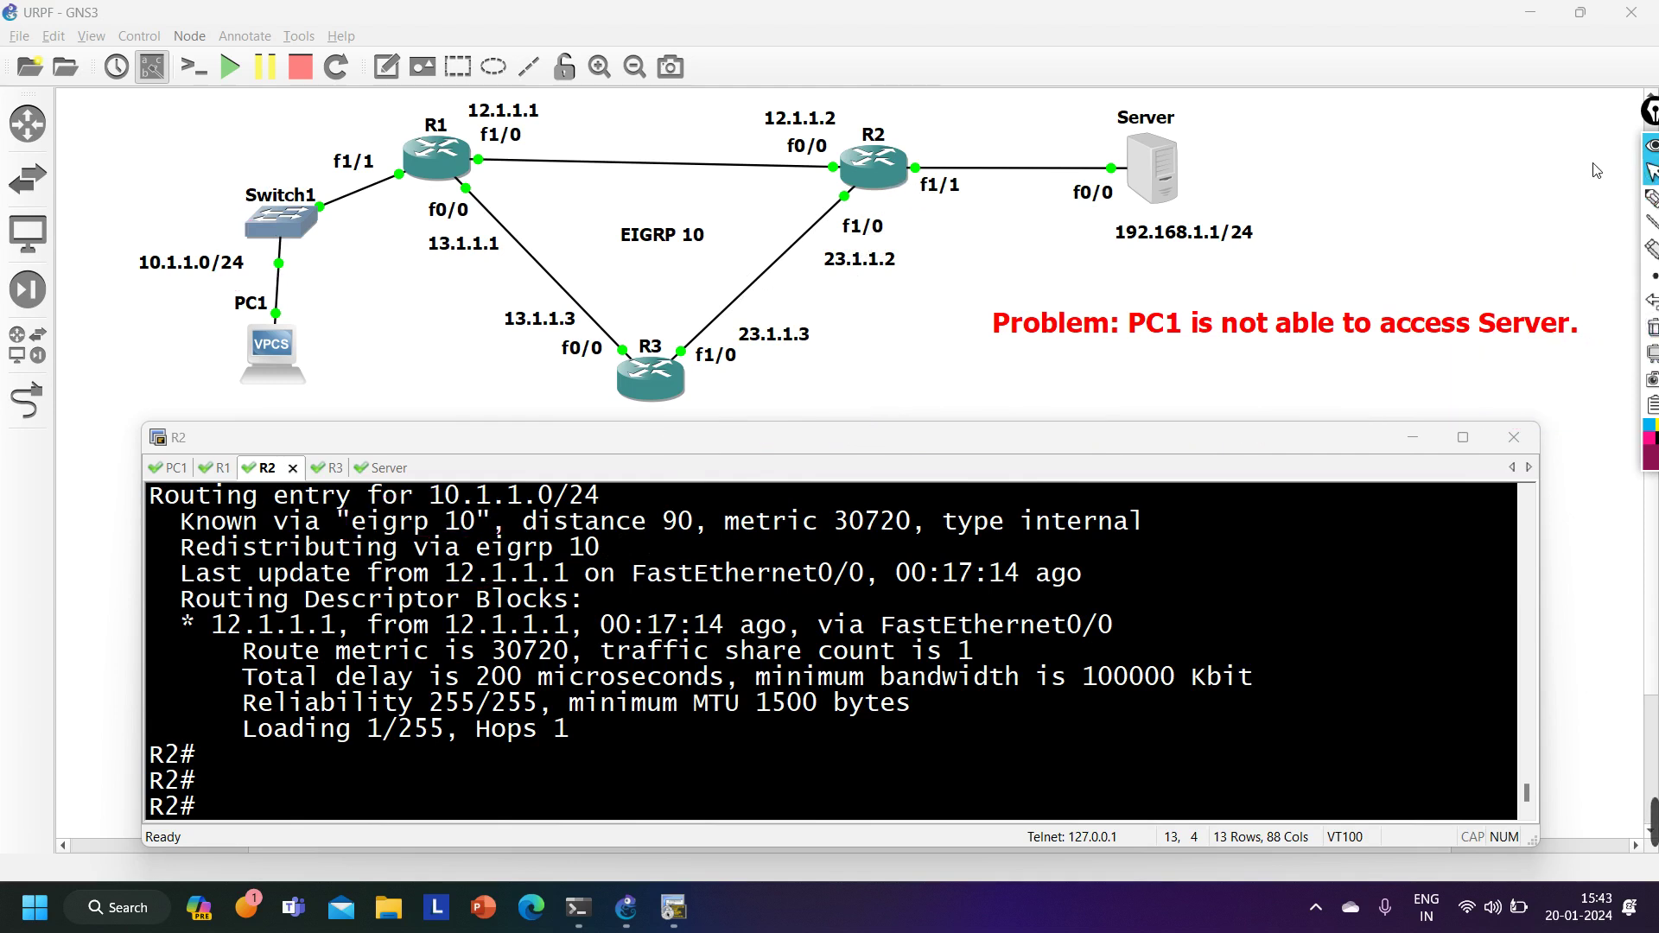
Enter configuration mode on R2 and add a static route to 10.1.1.0 255.255.255.0 via f1/0.
click(679, 677)
key(Return)
text(conf)
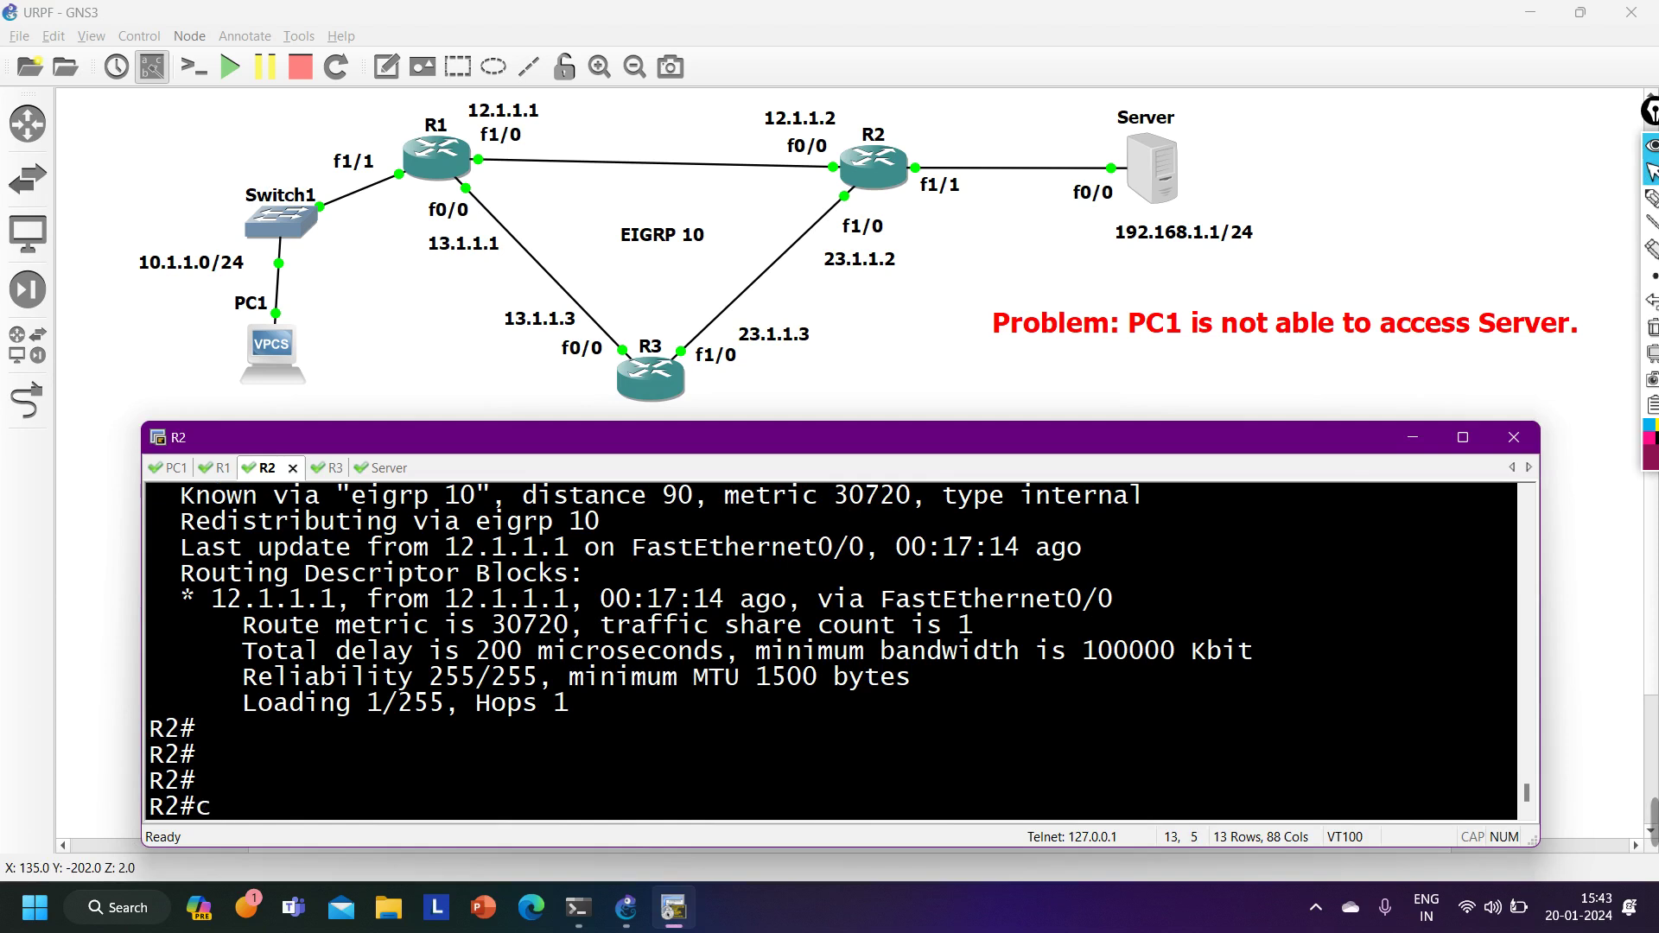
key(Tab)
key(Return)
key(Return)
key(Return)
text(ip ro)
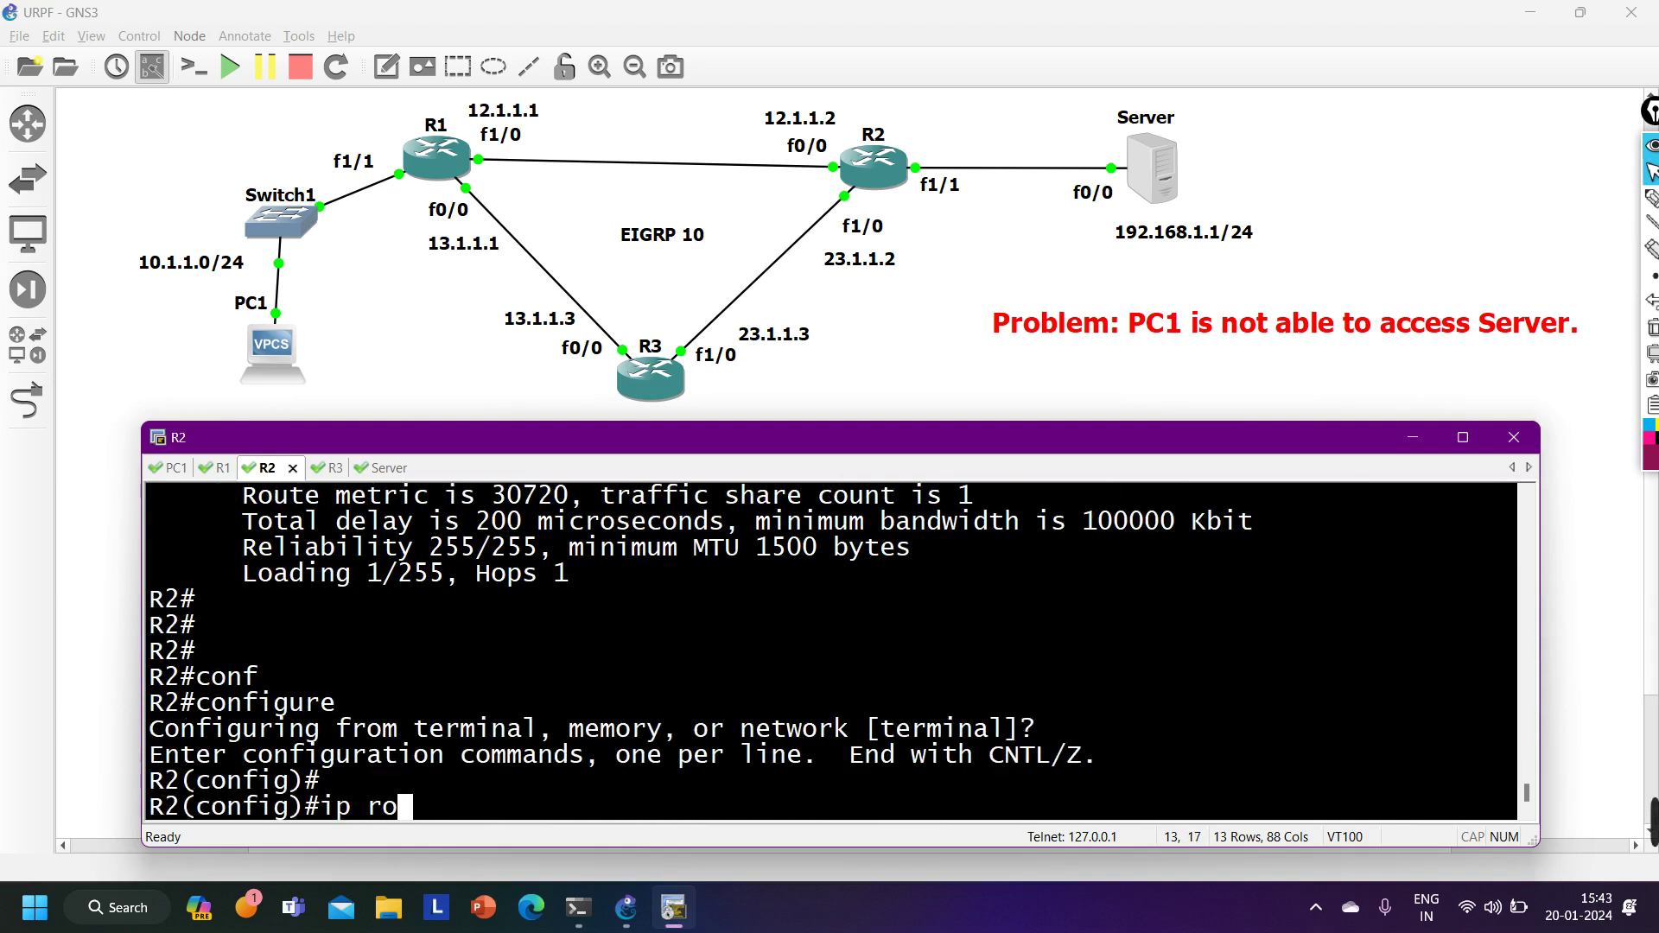
key(Tab)
text(10.1.1)
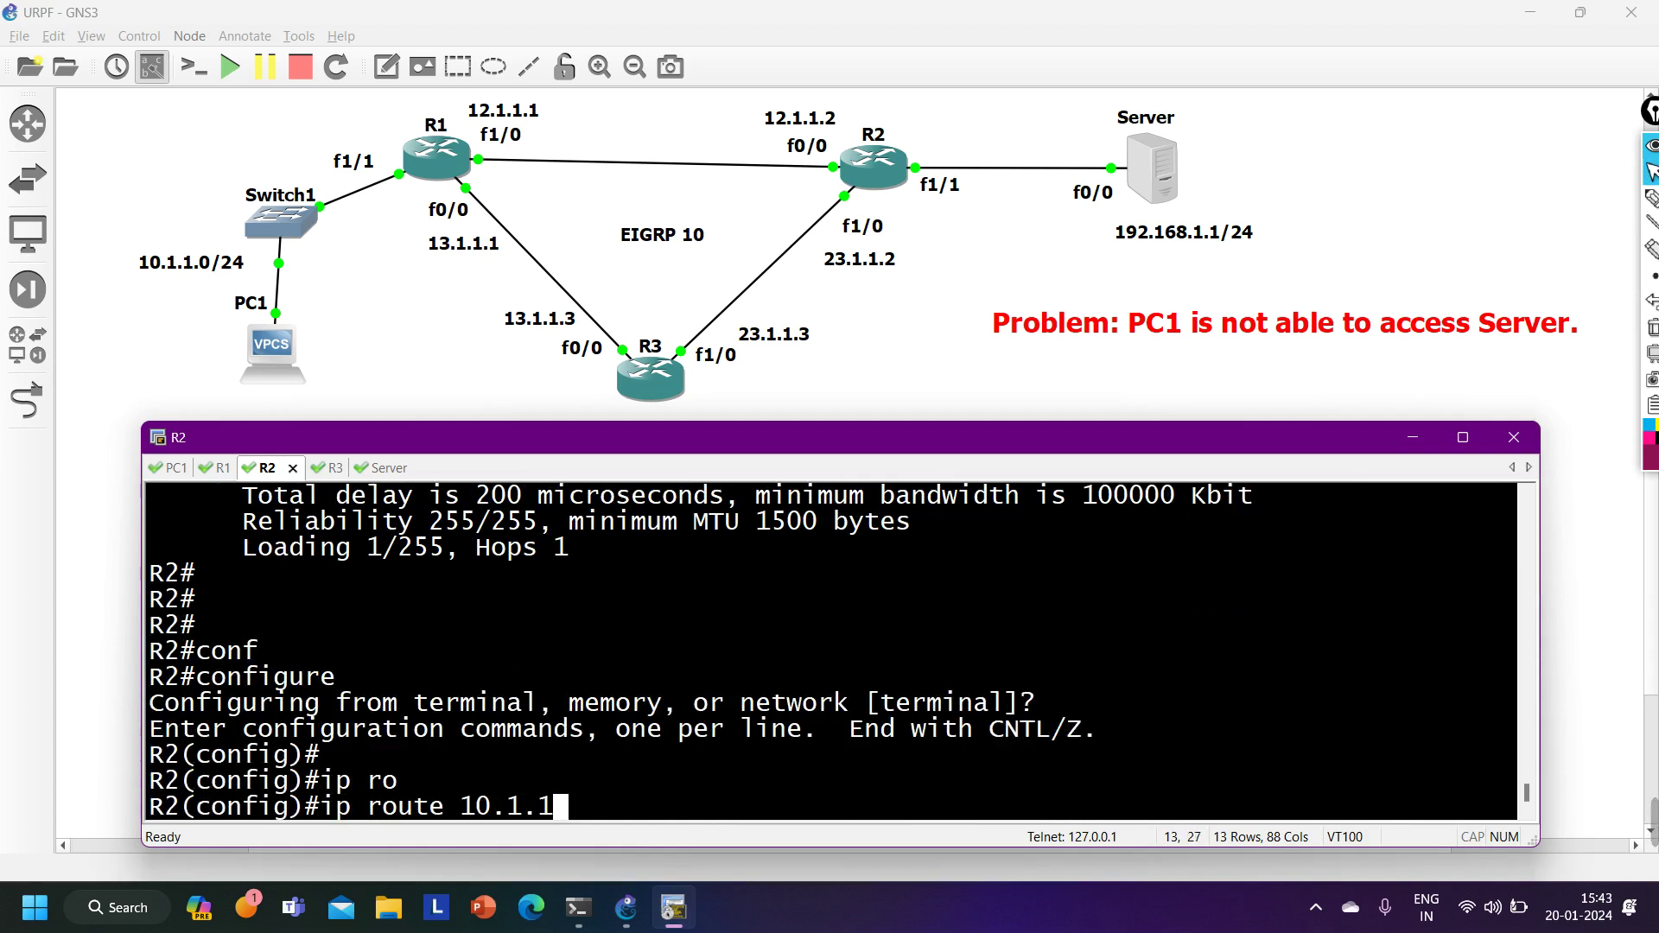
text(.0 255.255.255.0)
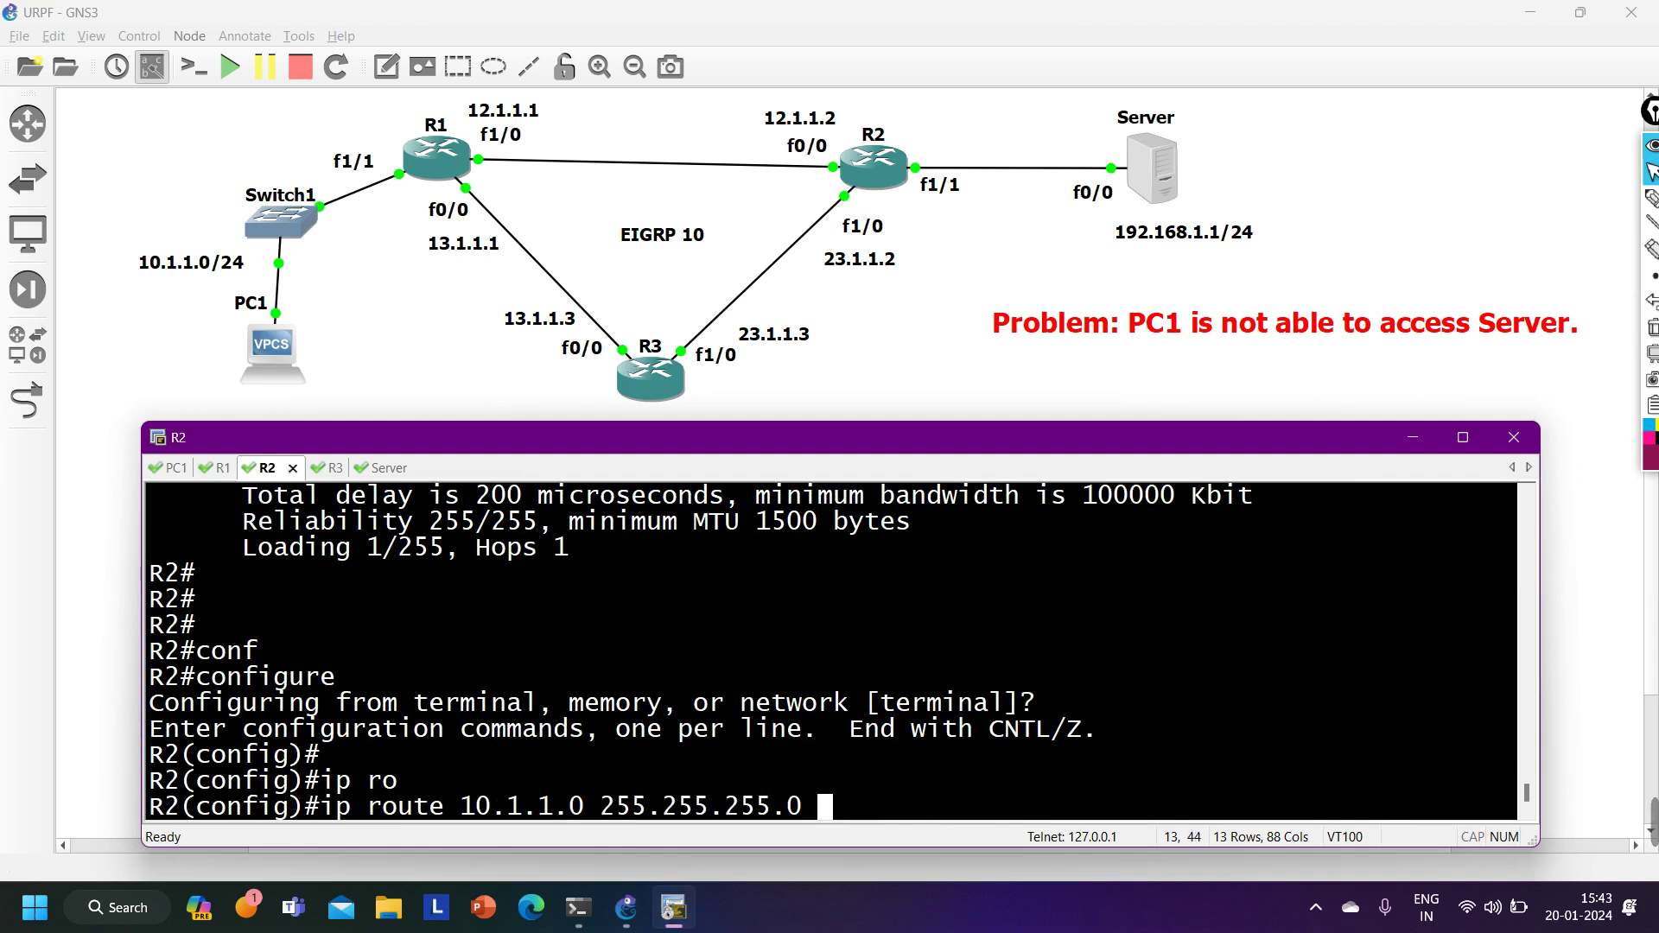
text( f1/0)
key(Return)
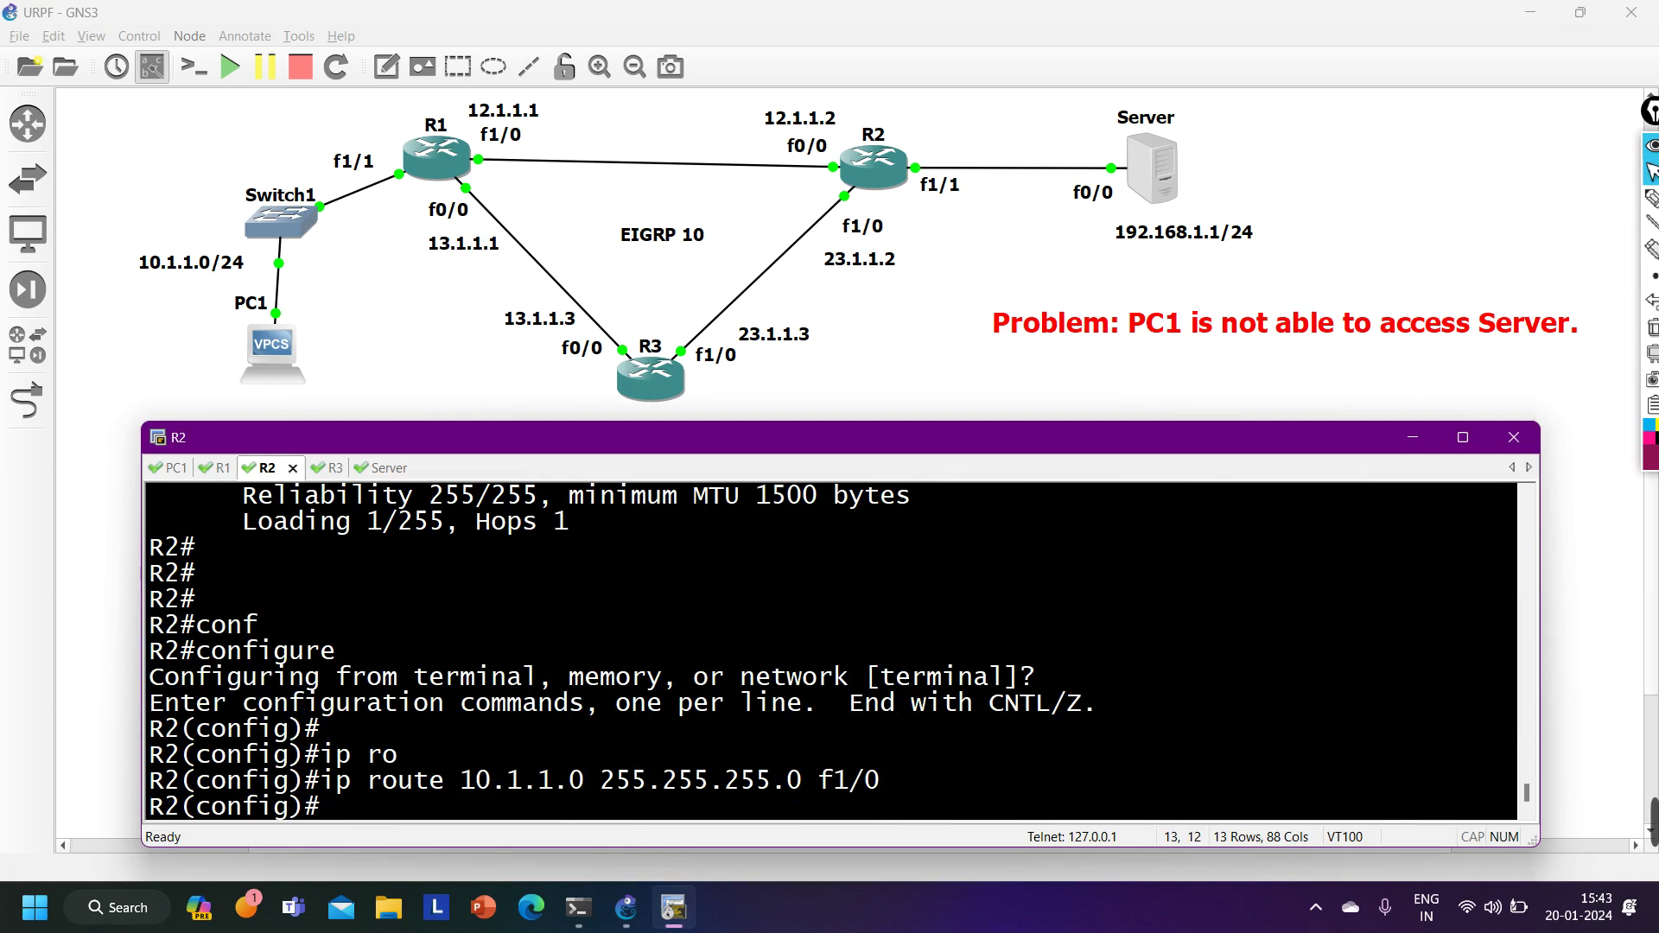
Ping the server at 192.168.1.1 from PC1's console.
click(175, 469)
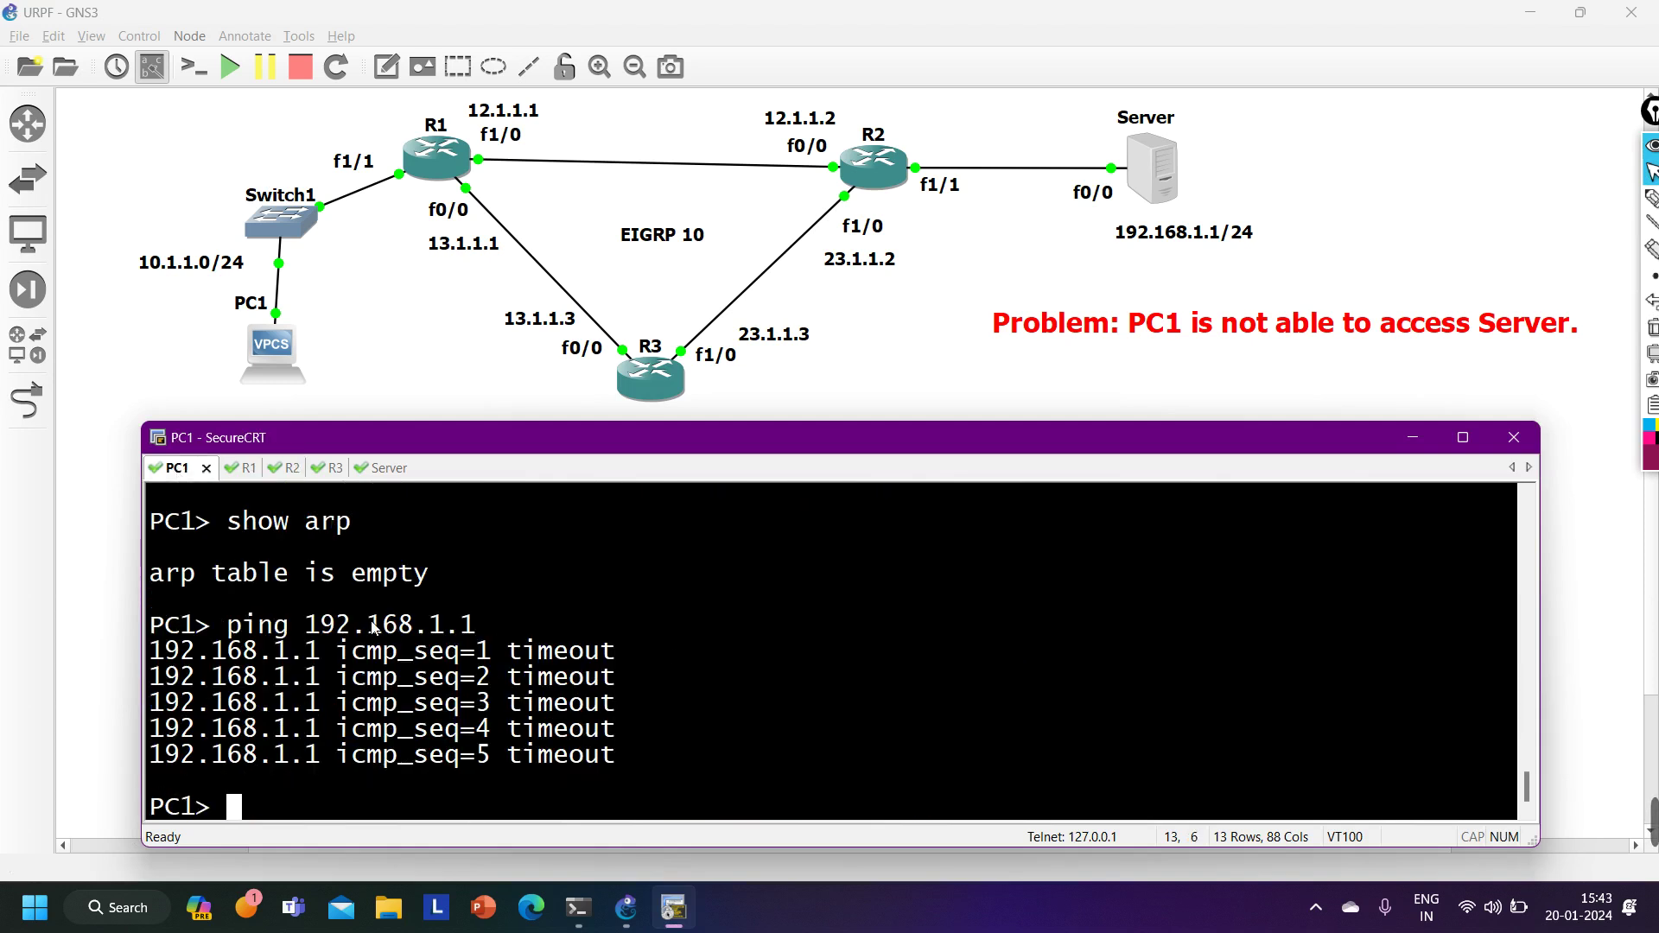
key(Up)
key(Return)
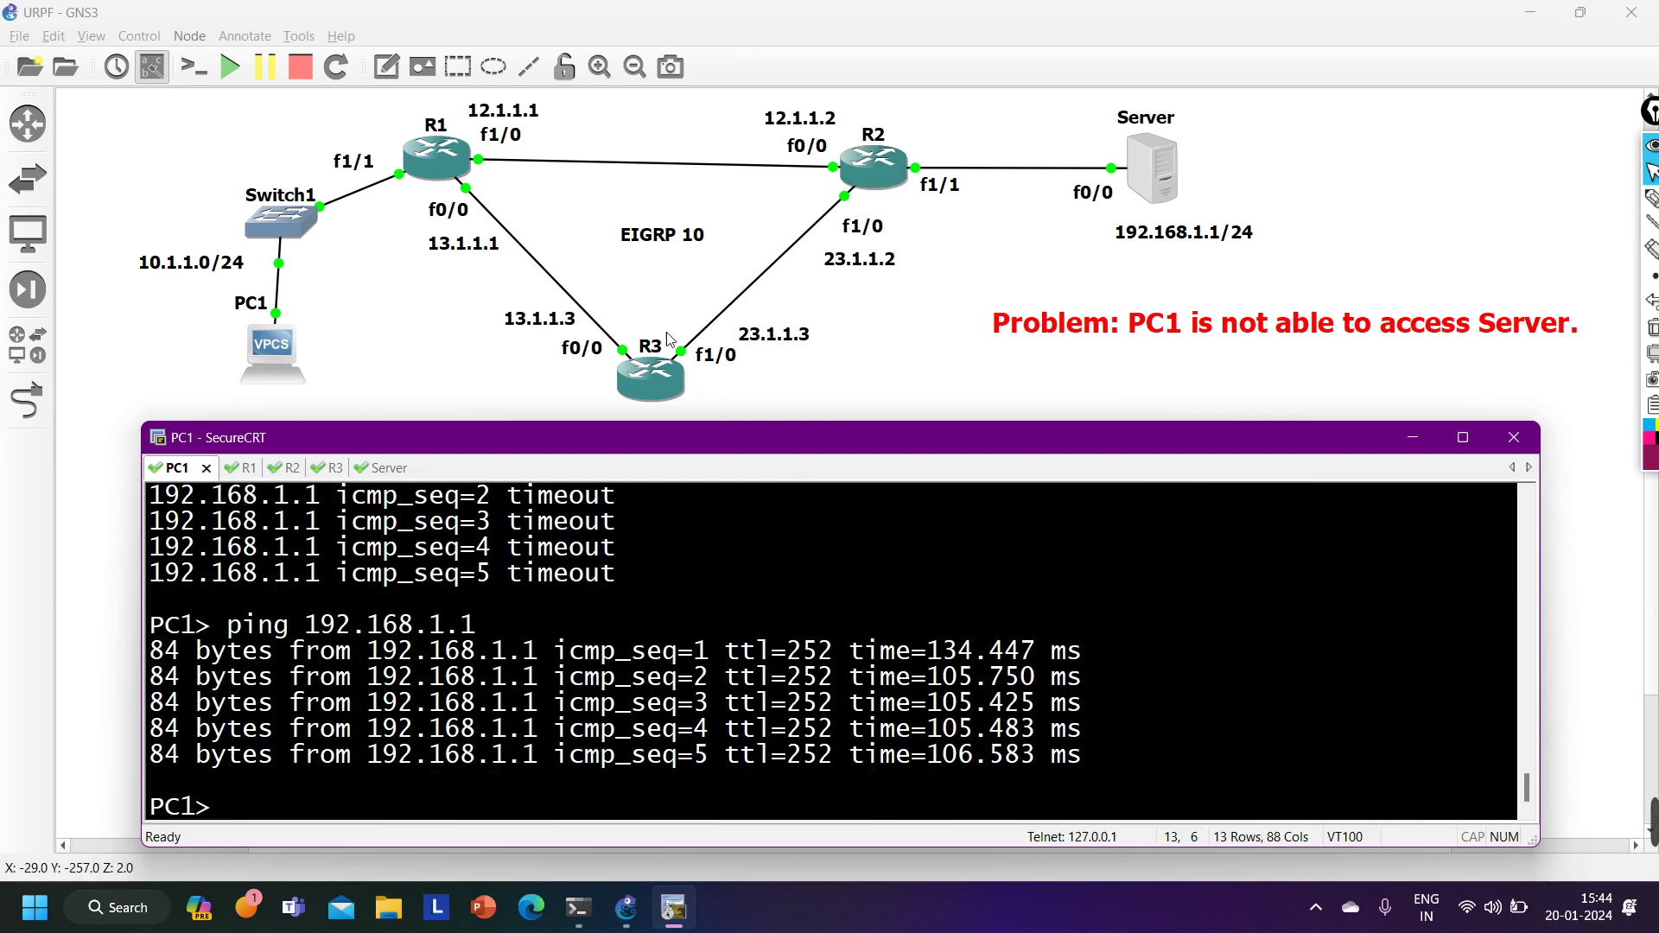
Remove the static route to 10.1.1.0 255.255.255.0 via f1/0 from R2's configuration.
click(293, 468)
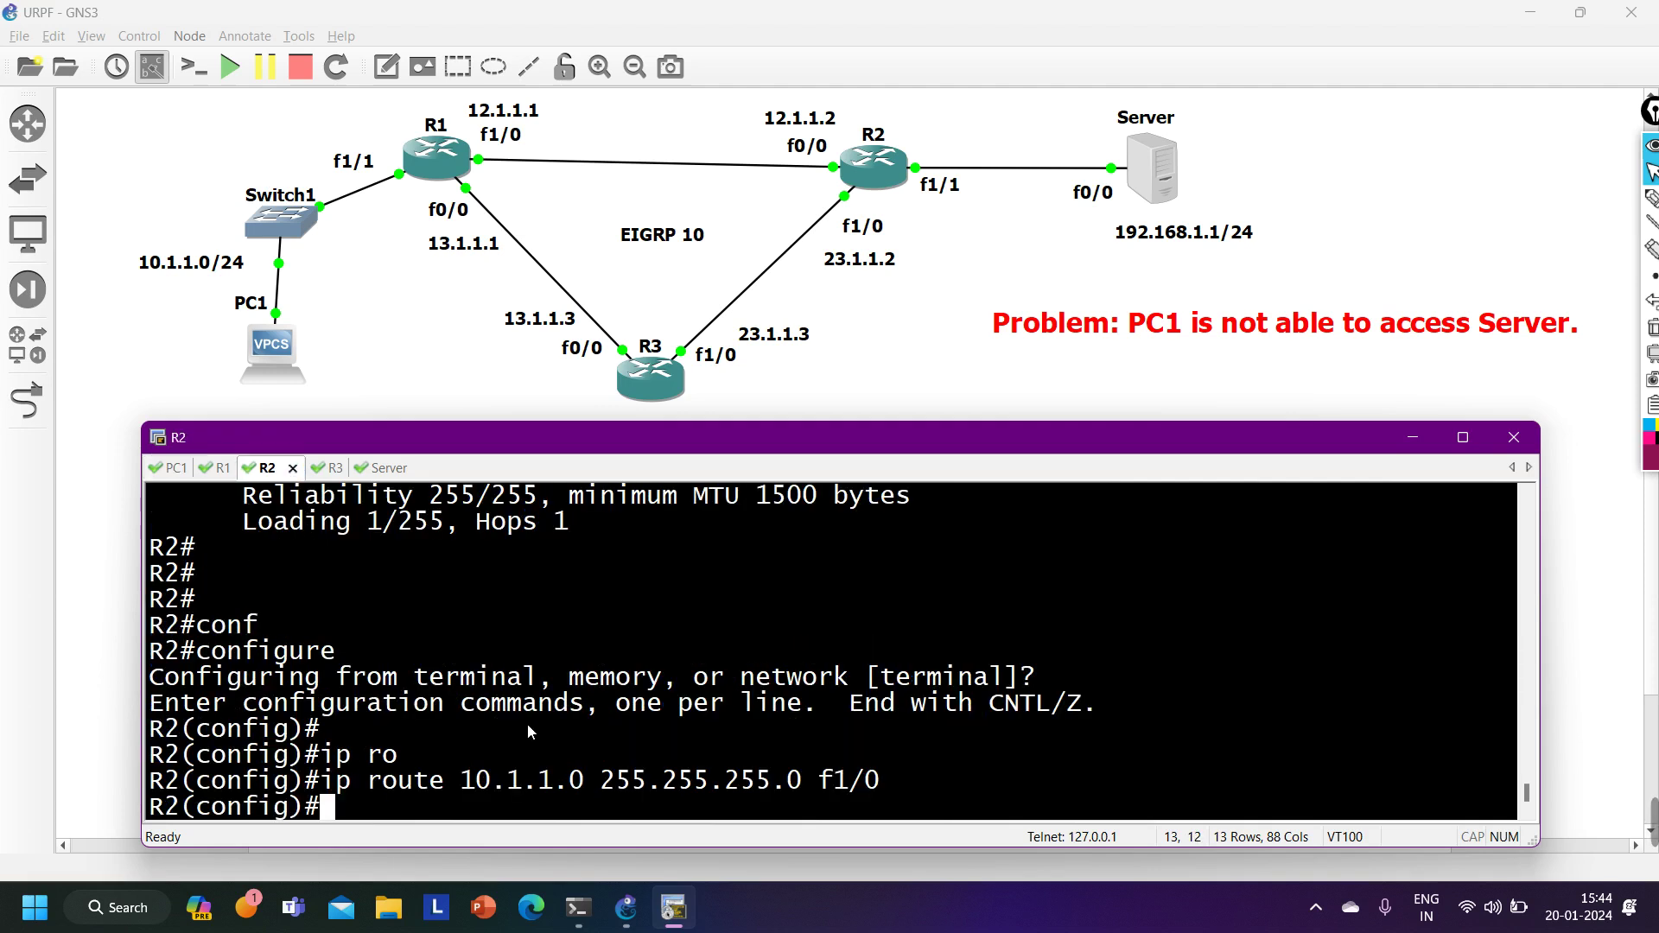
key(Up)
key(Left)
key(Left)
key(Left)
key(Left)
key(Left)
key(Left)
key(Left)
key(Left)
key(Left)
key(Left)
key(Left)
key(Left)
key(Left)
key(Left)
key(Left)
key(Left)
key(Left)
key(Left)
key(Left)
key(Left)
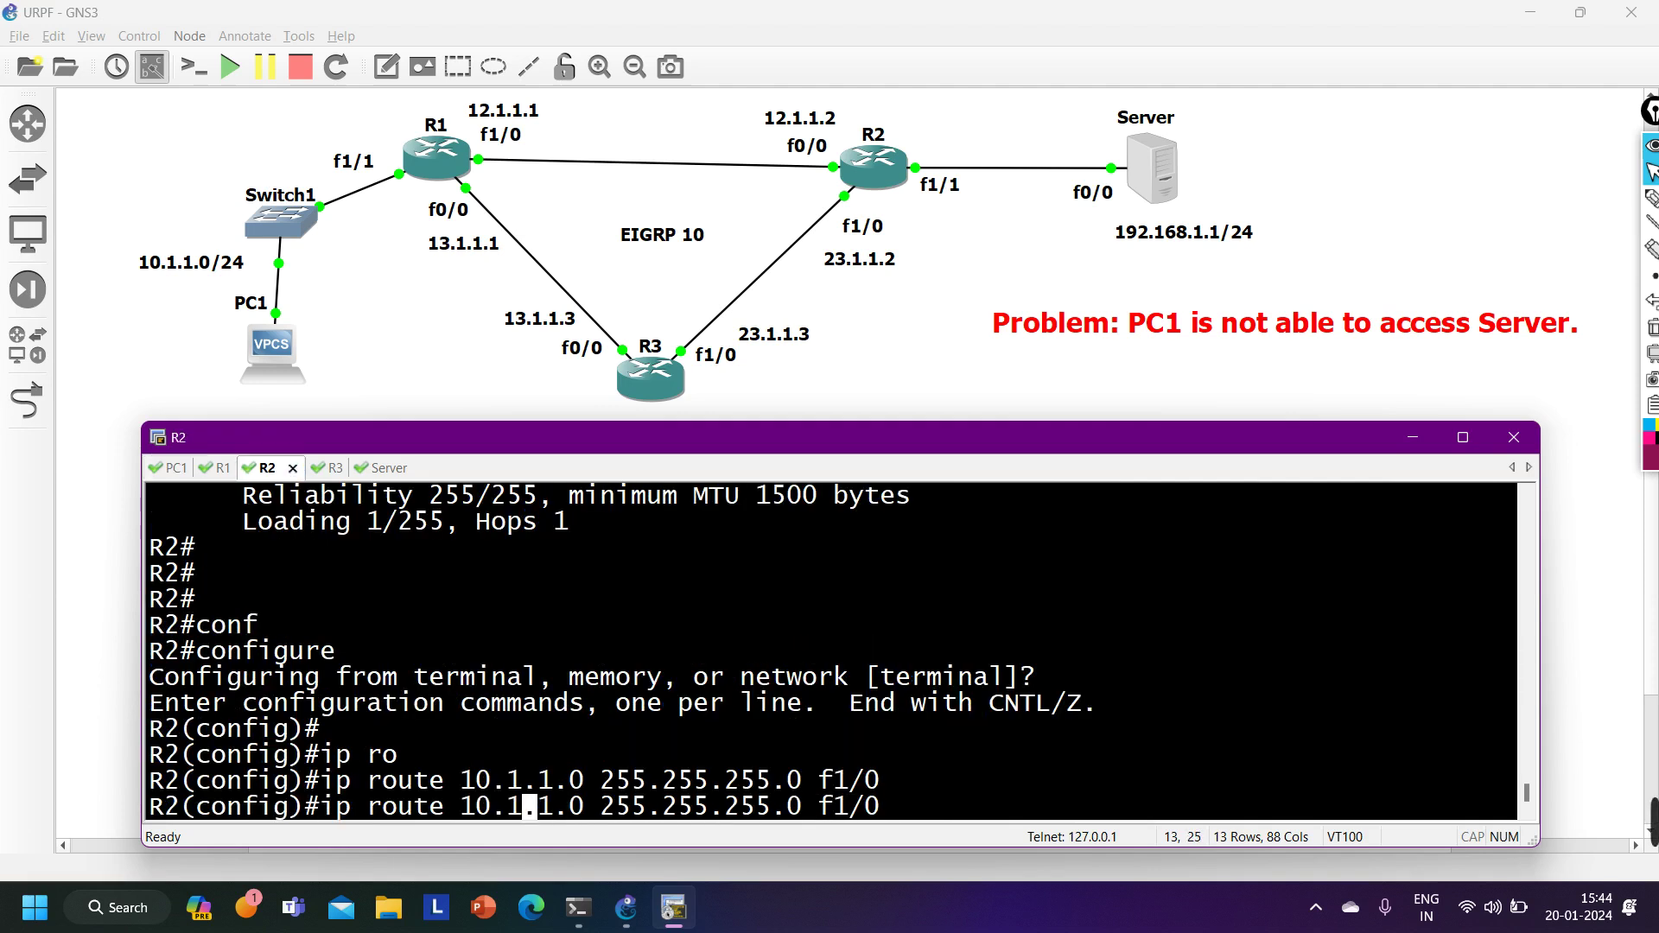
text(no)
key(Return)
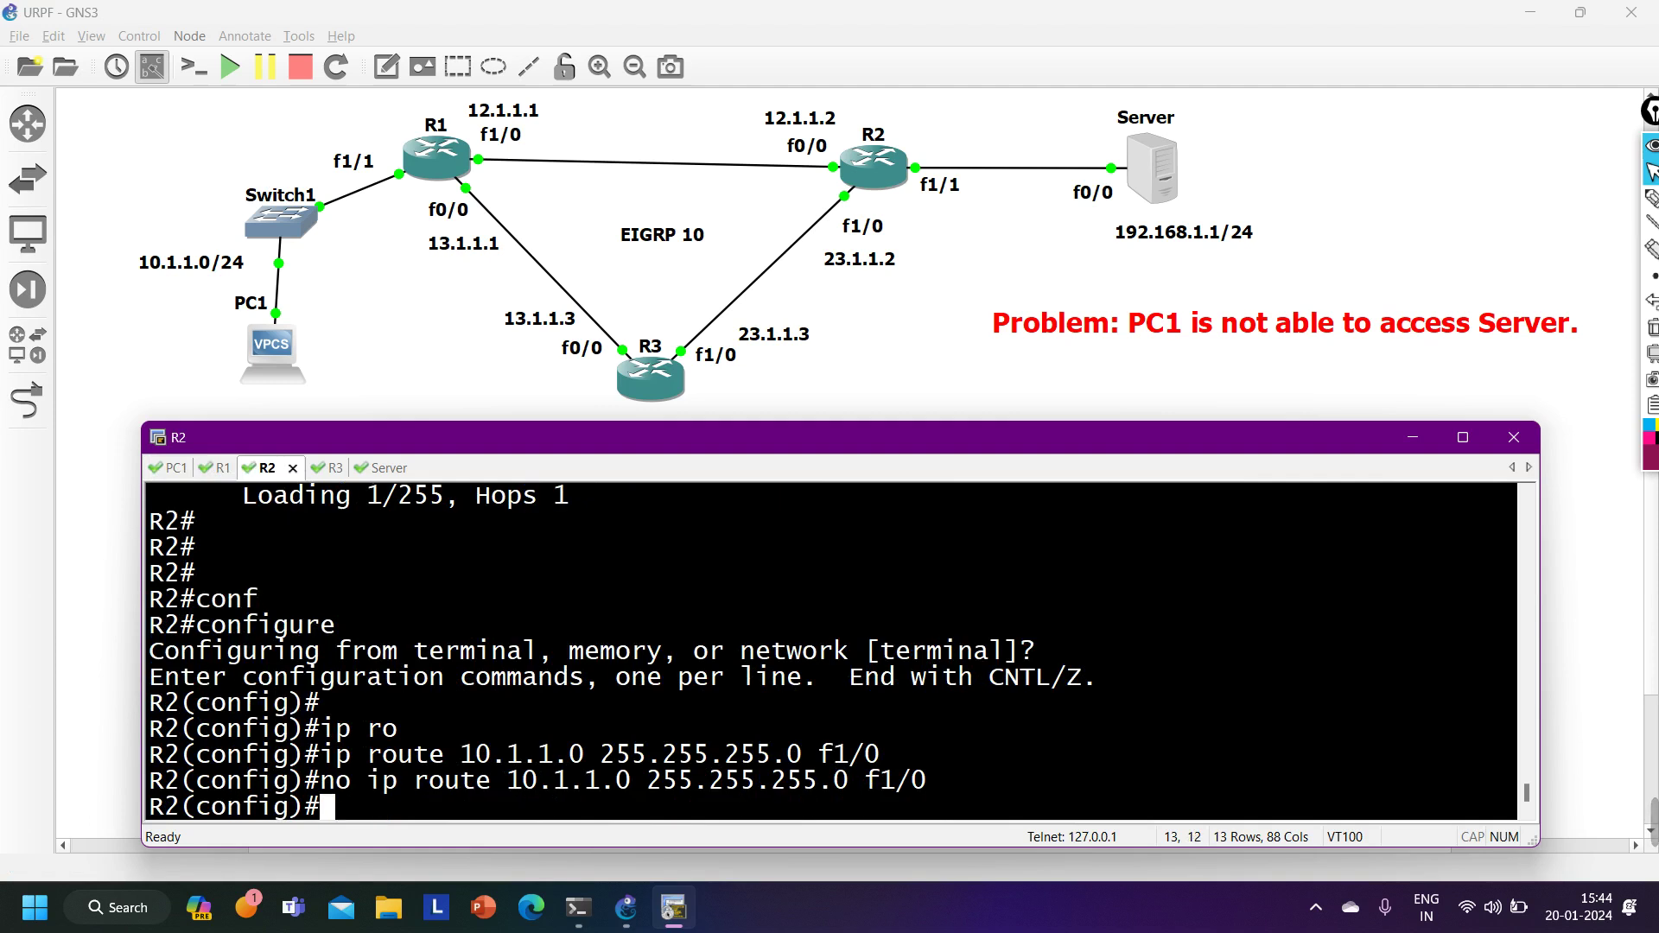
Ping 192.168.1.1 again from PC1's console to retest access to the server.
click(173, 476)
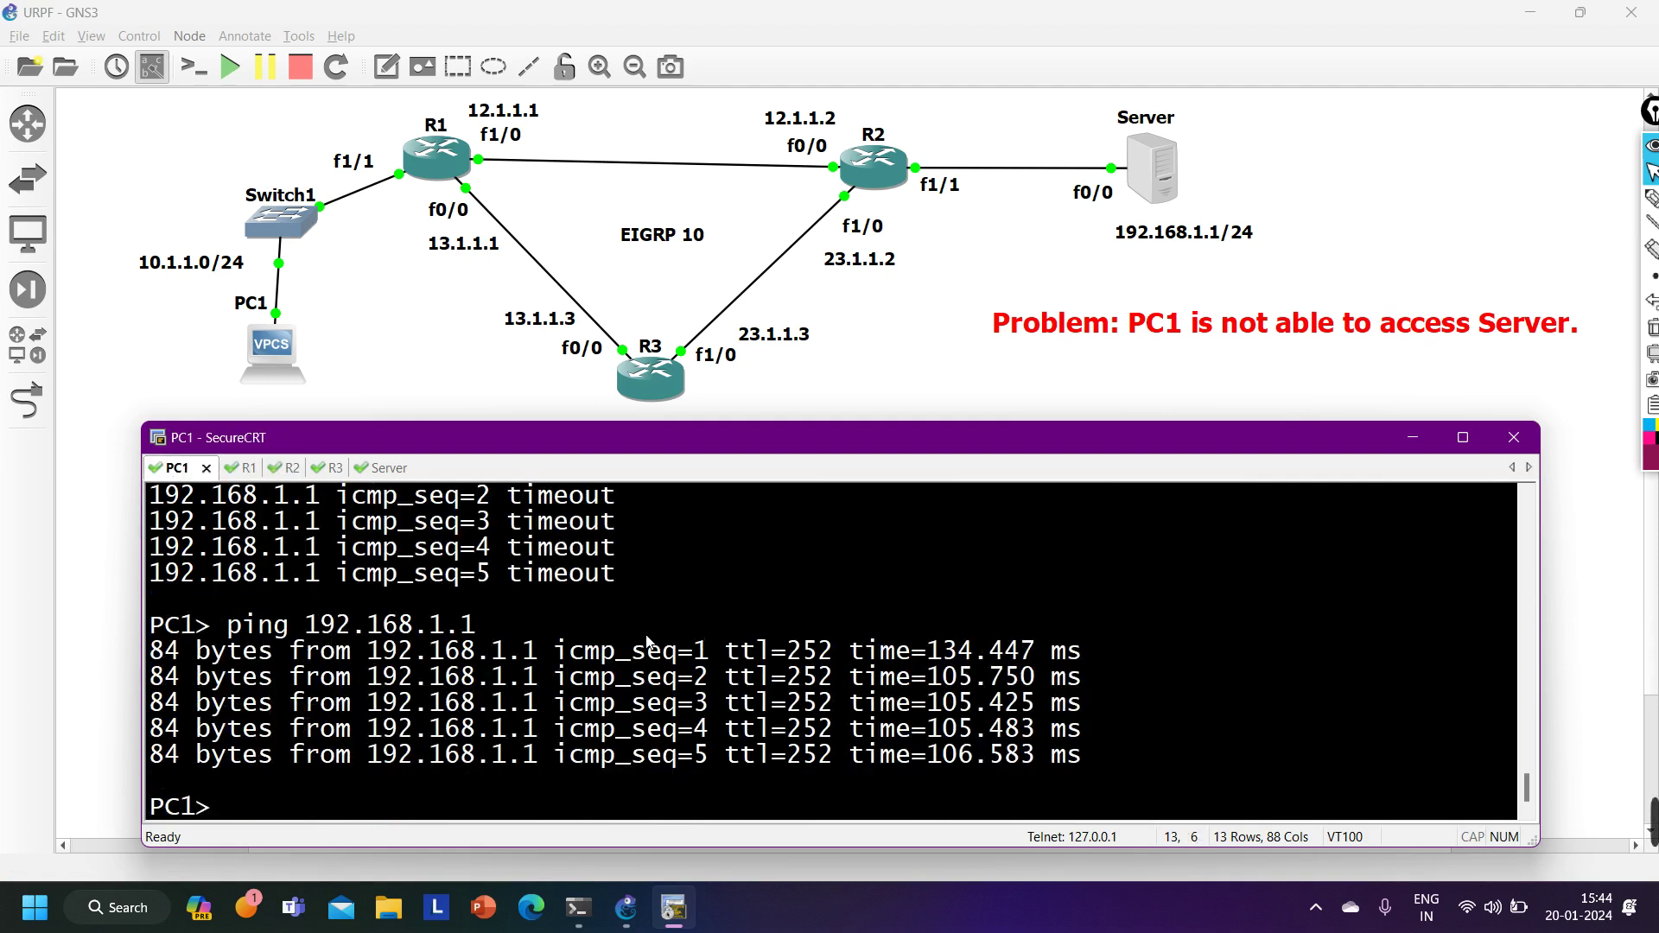
key(Up)
key(Return)
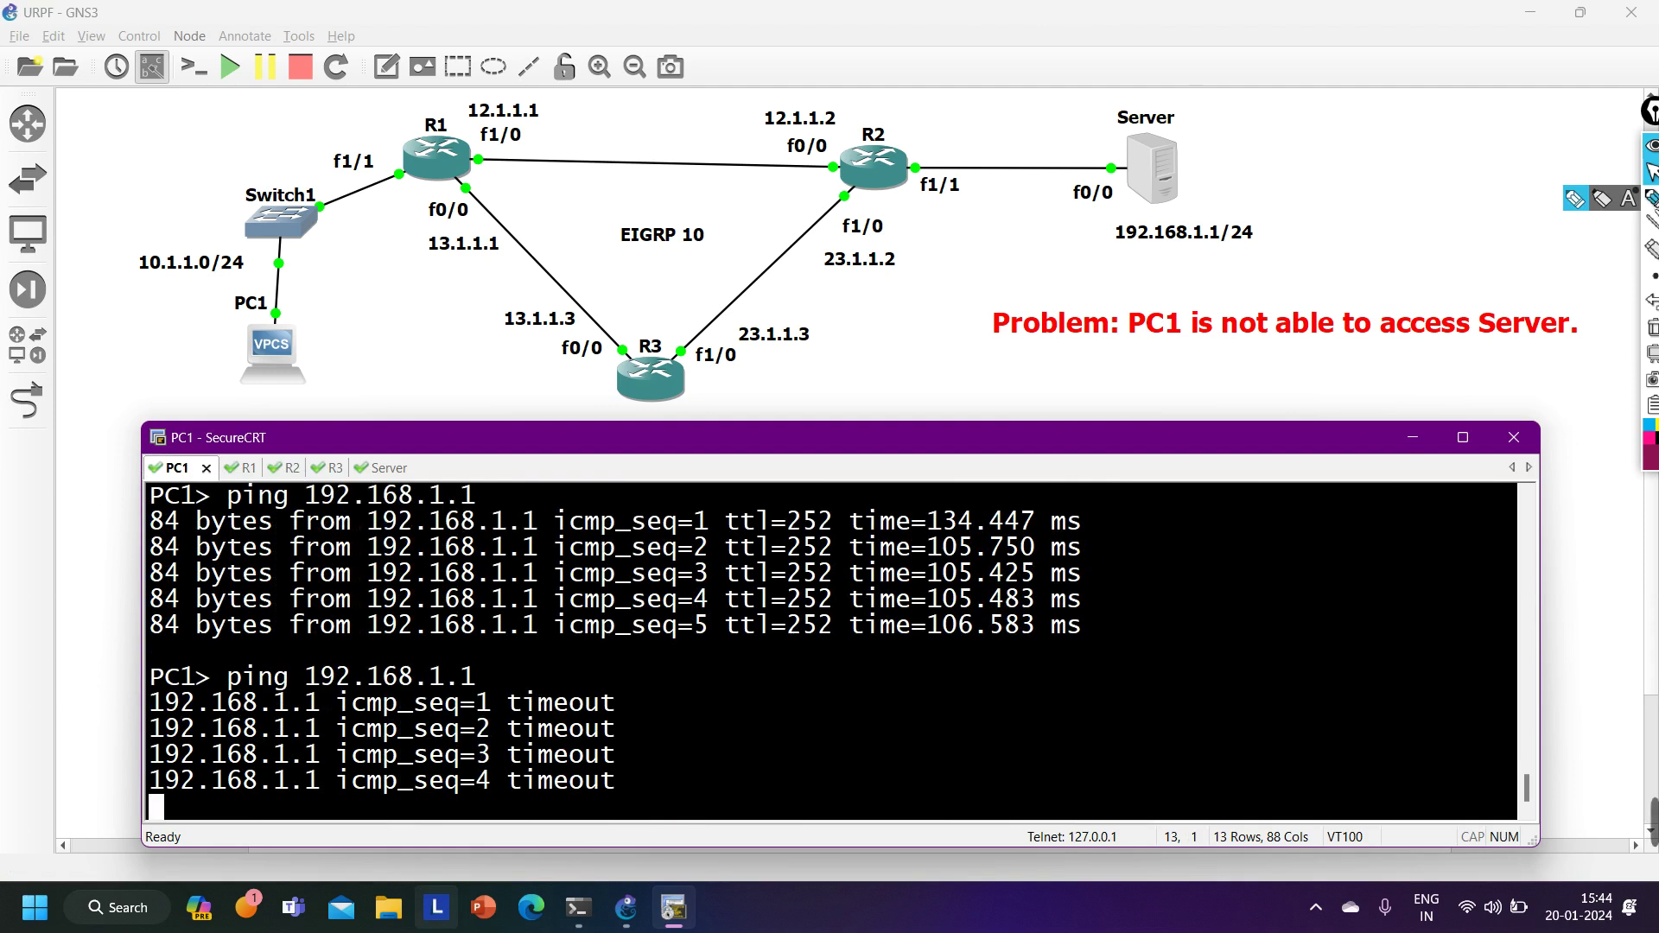
Circle R2, underline the 10.1.1.0/24 label, draw an arrow from R2 toward R1, and clear all annotations.
click(1650, 199)
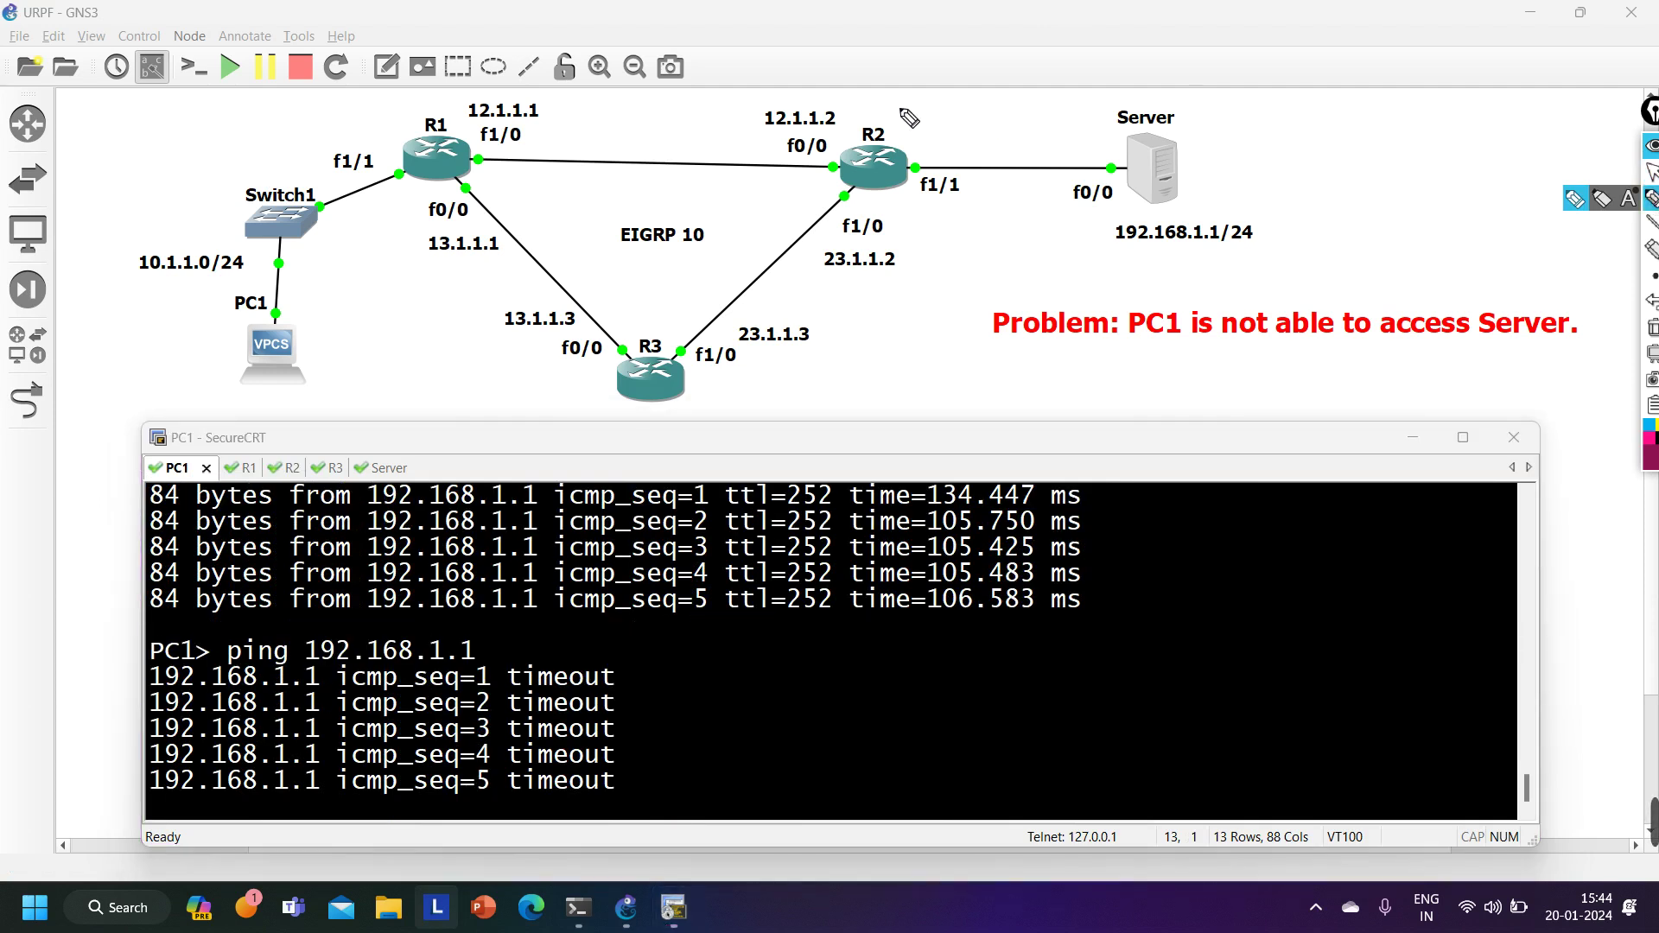
mouse_move(905, 117)
mouse_down()
mouse_move(827, 140)
mouse_move(834, 182)
mouse_move(909, 189)
mouse_move(943, 135)
mouse_move(878, 126)
mouse_up()
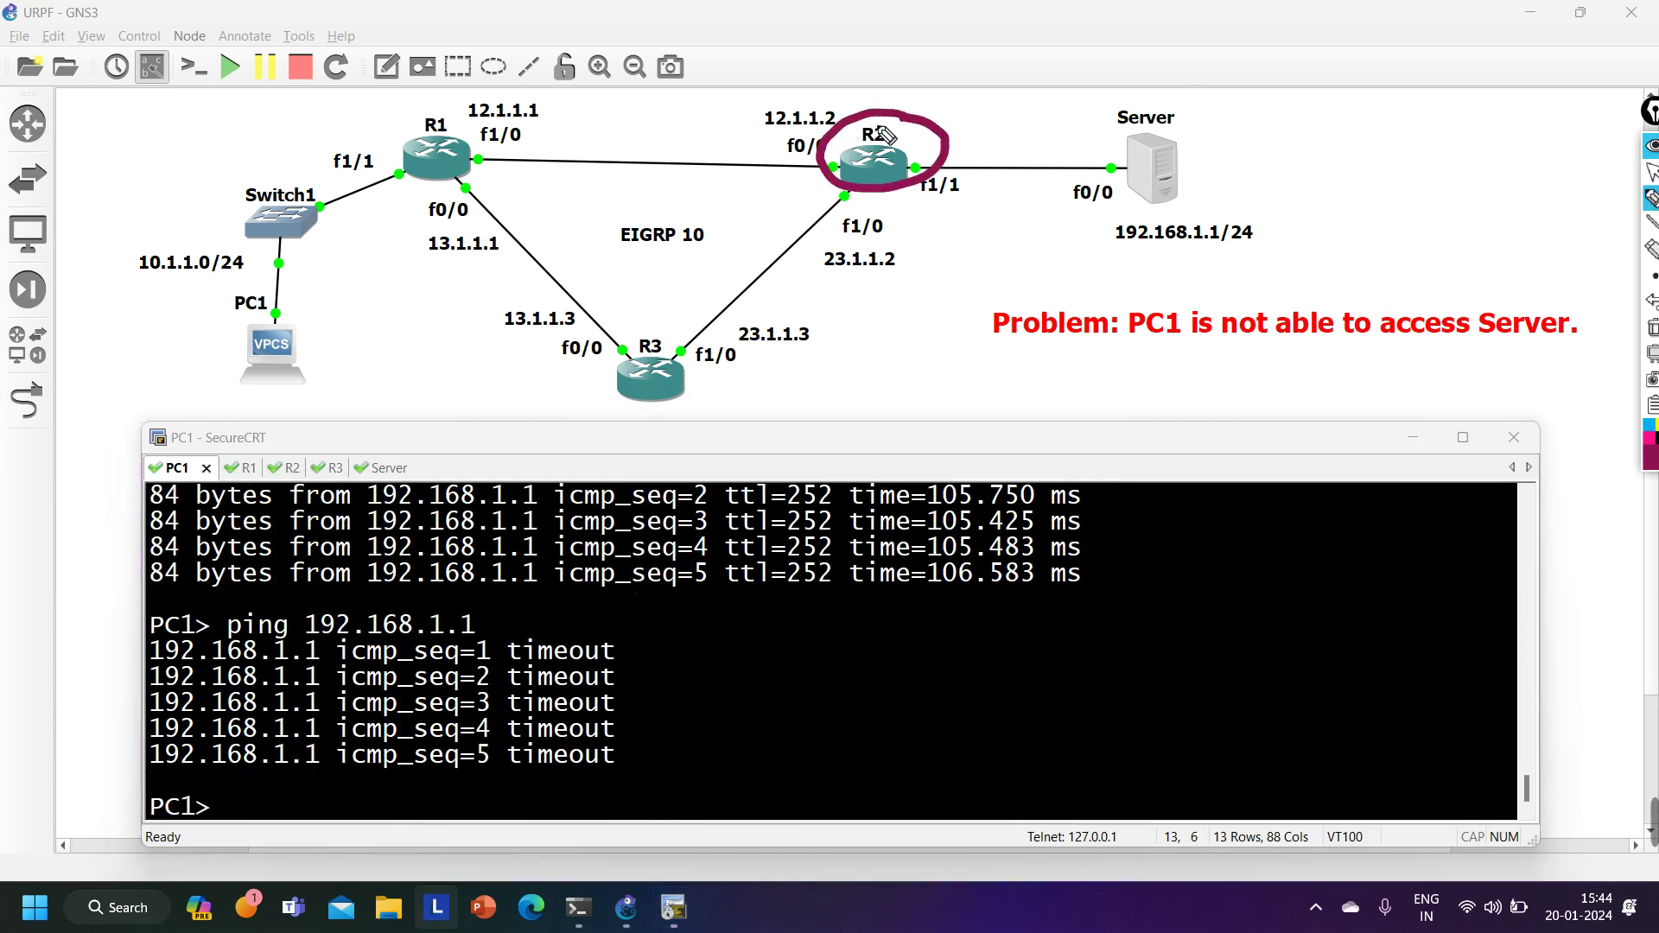
drag(123, 285, 259, 289)
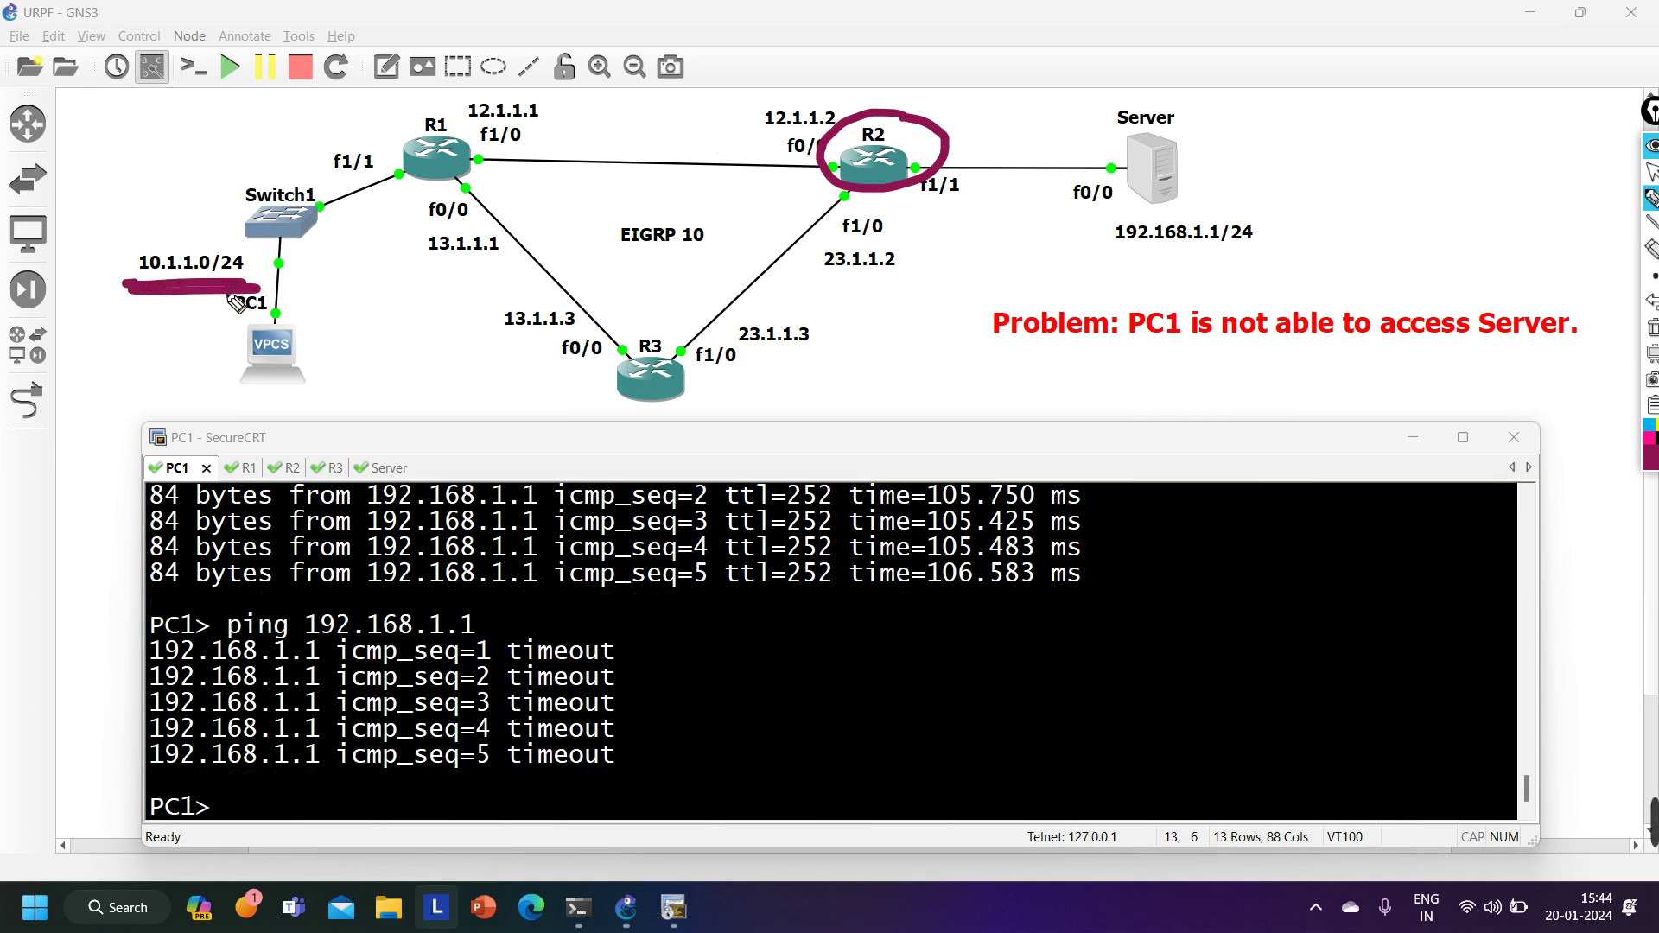
mouse_move(769, 141)
mouse_down()
mouse_move(590, 136)
mouse_move(630, 154)
mouse_up()
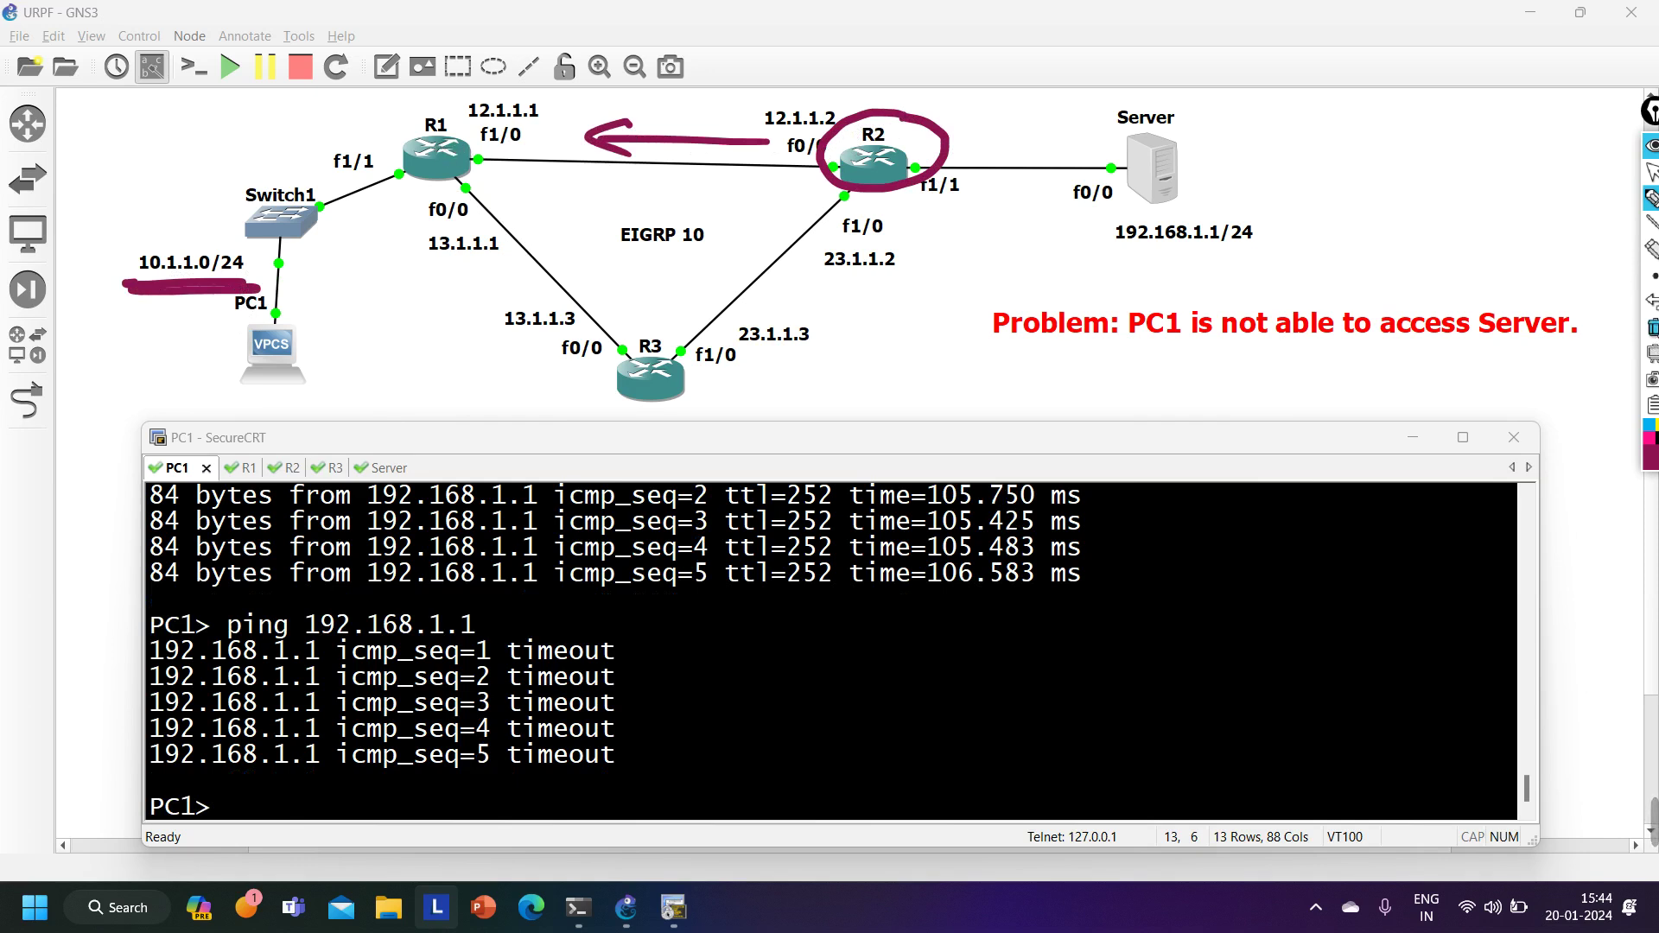
click(1652, 329)
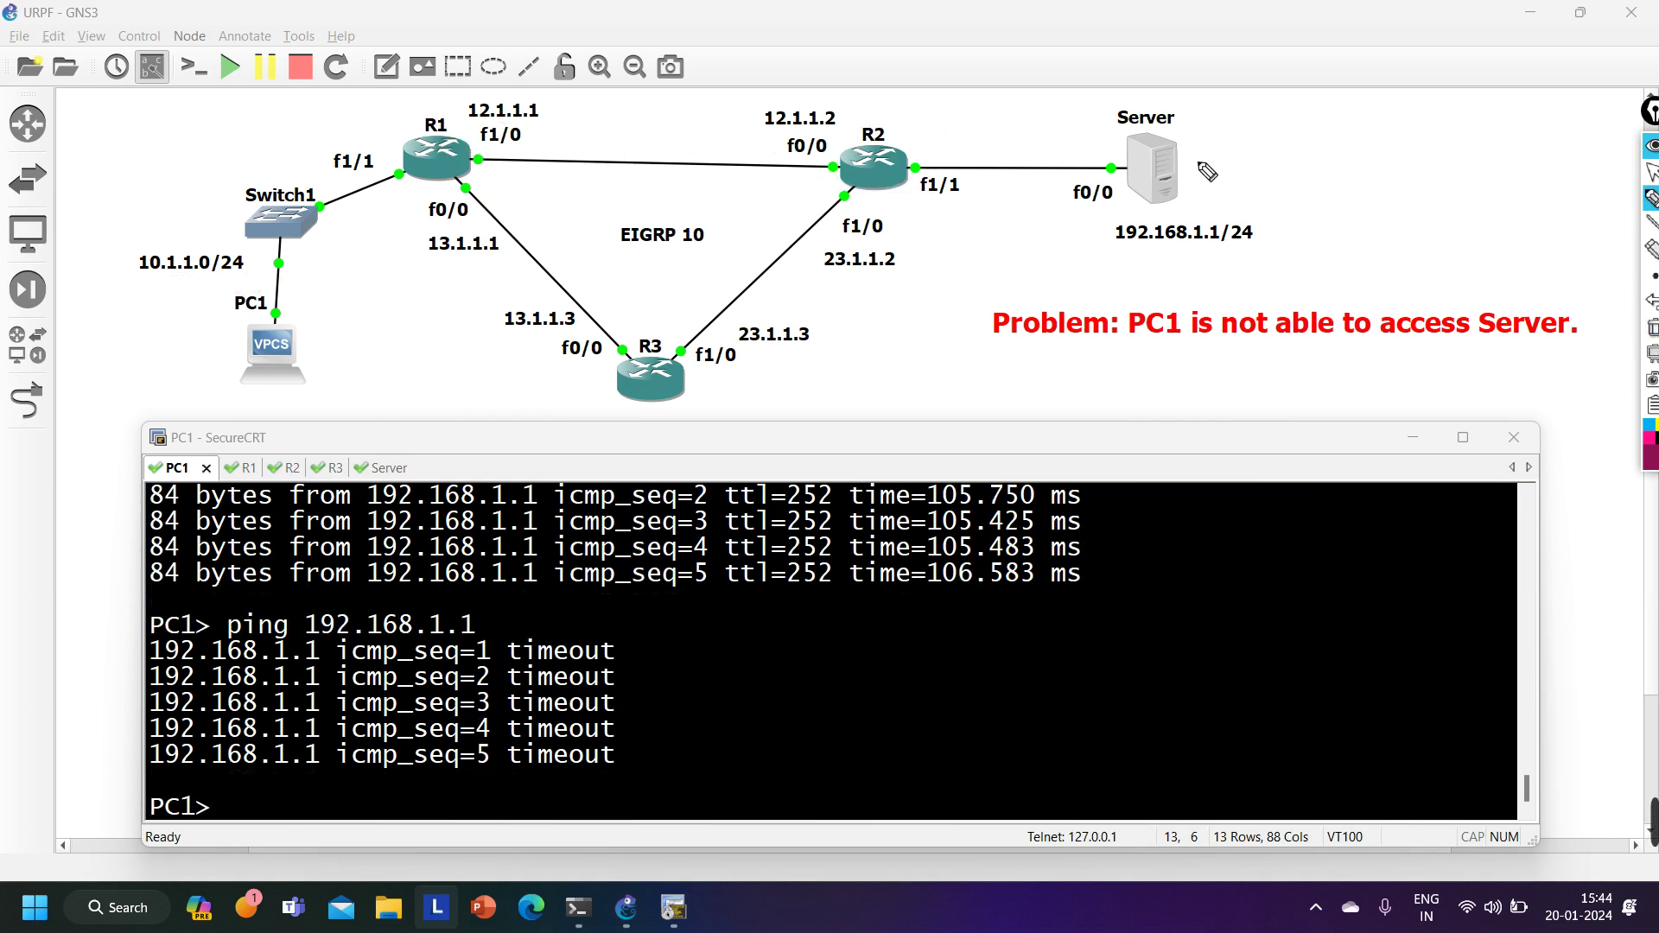
Circle the server area and draw an arrow from R1 to R2 above their link.
mouse_move(1199, 96)
mouse_down()
mouse_move(979, 178)
mouse_move(1198, 90)
mouse_up()
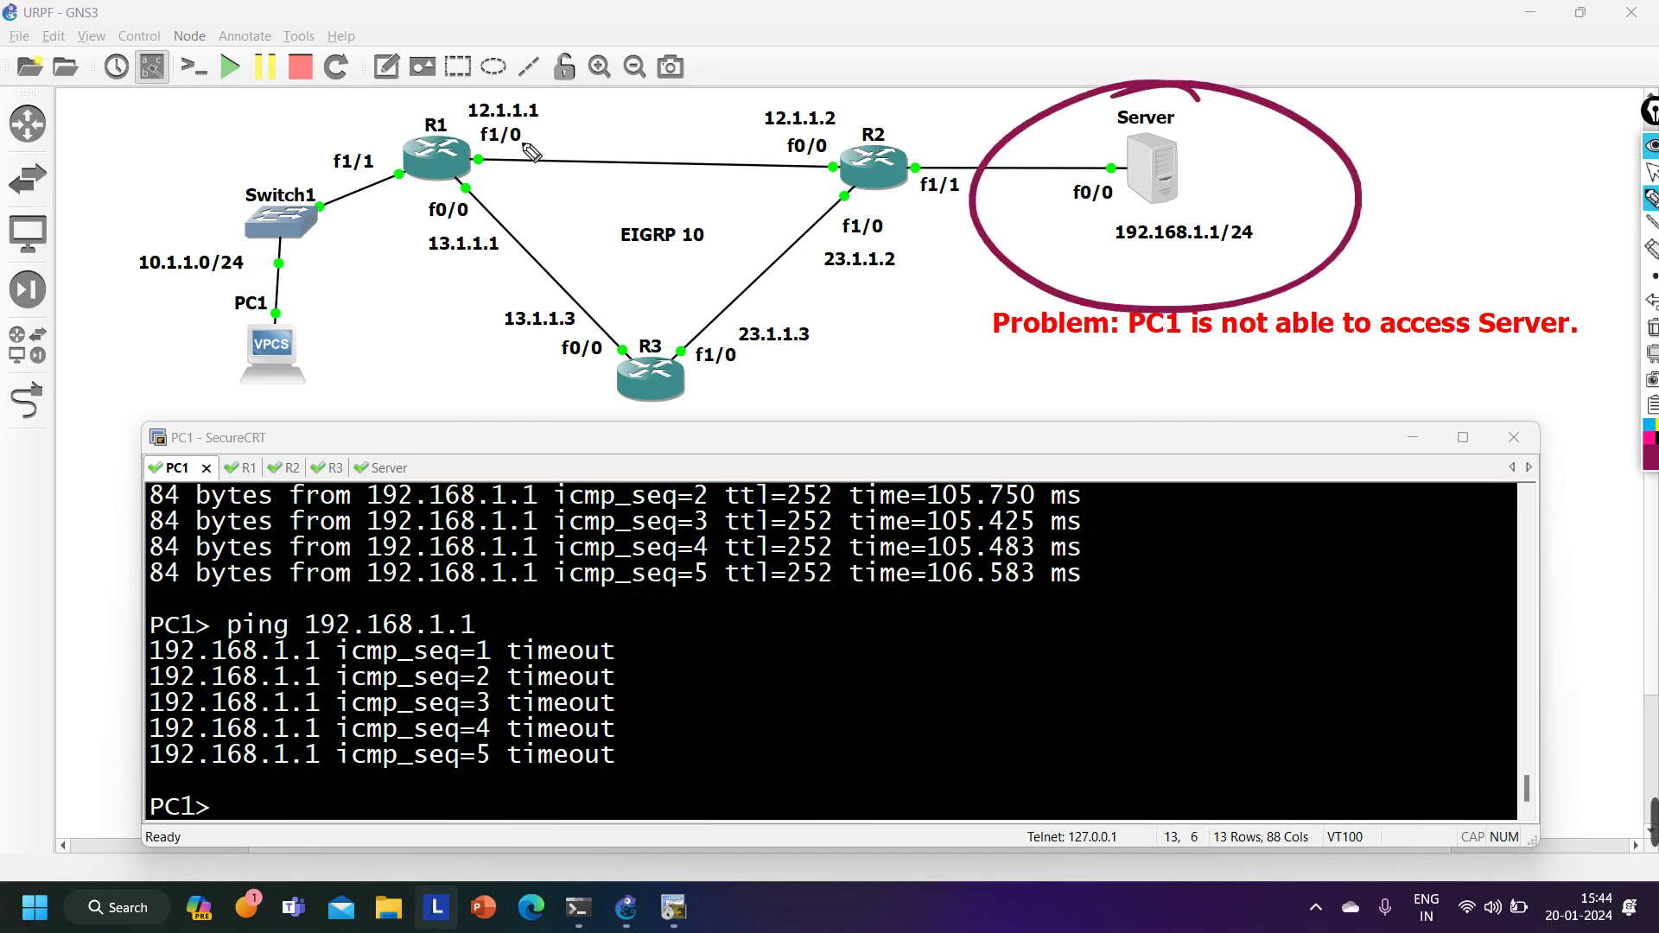
mouse_move(510, 146)
mouse_down()
mouse_move(745, 150)
mouse_move(743, 171)
mouse_up()
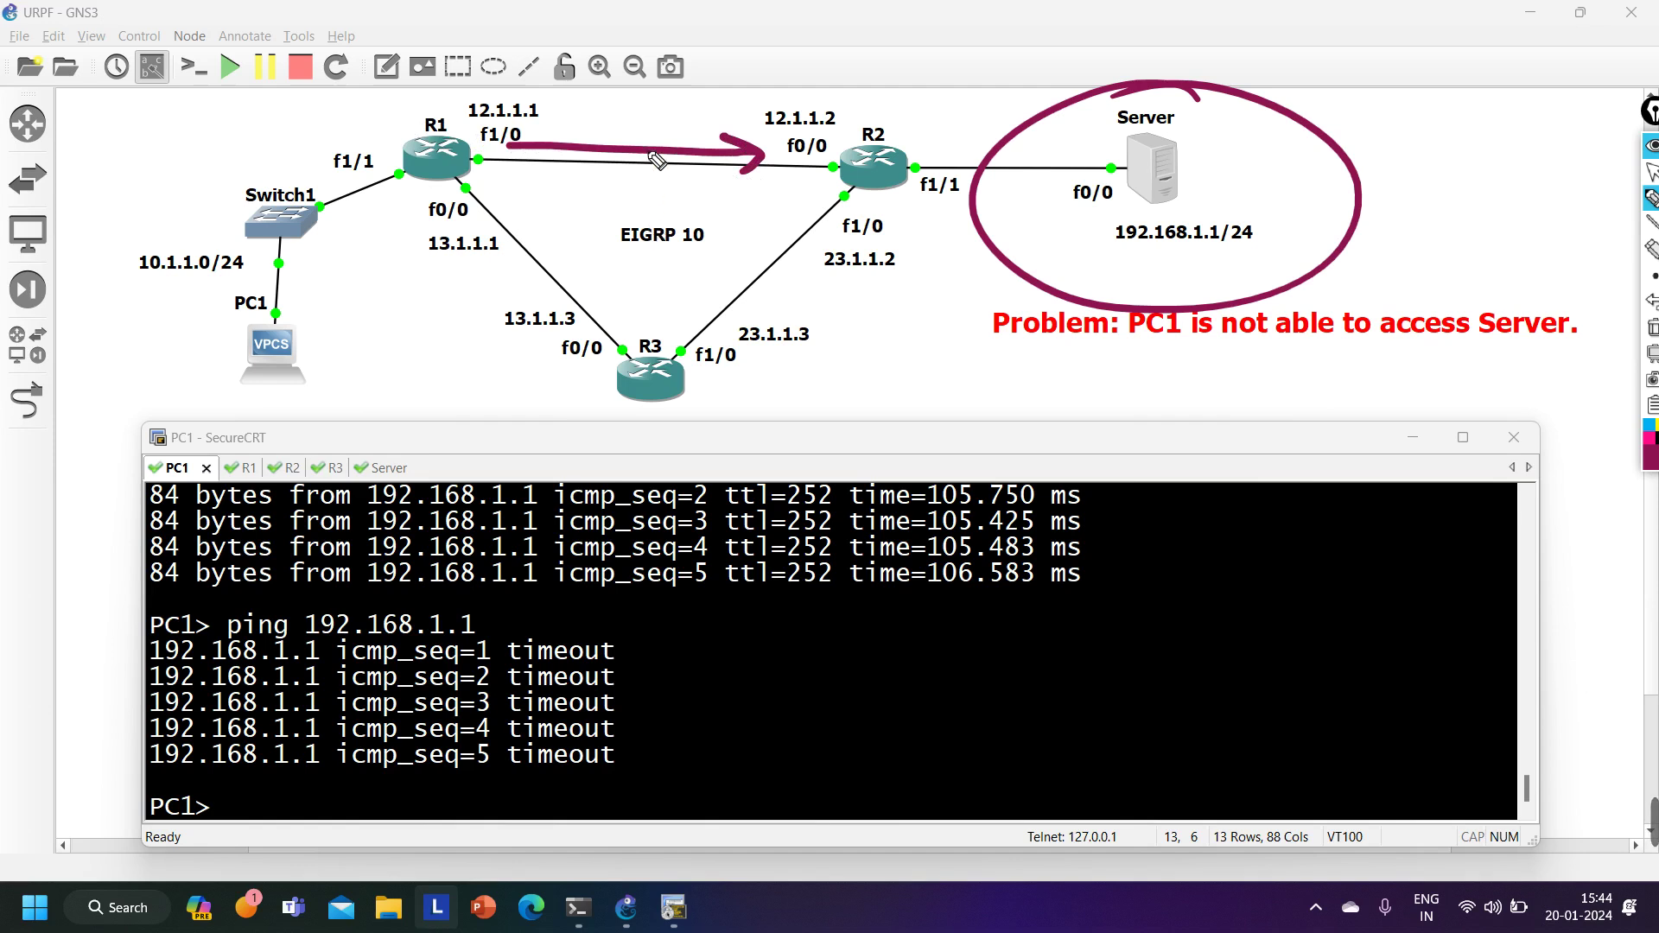
Circle R2's f1/0 and the 10.1.1.0/24 label, draw an arrow from R3 toward R2, and undo these marks.
mouse_move(877, 229)
mouse_down()
mouse_move(799, 220)
mouse_move(816, 261)
mouse_move(882, 277)
mouse_move(912, 230)
mouse_move(871, 216)
mouse_up()
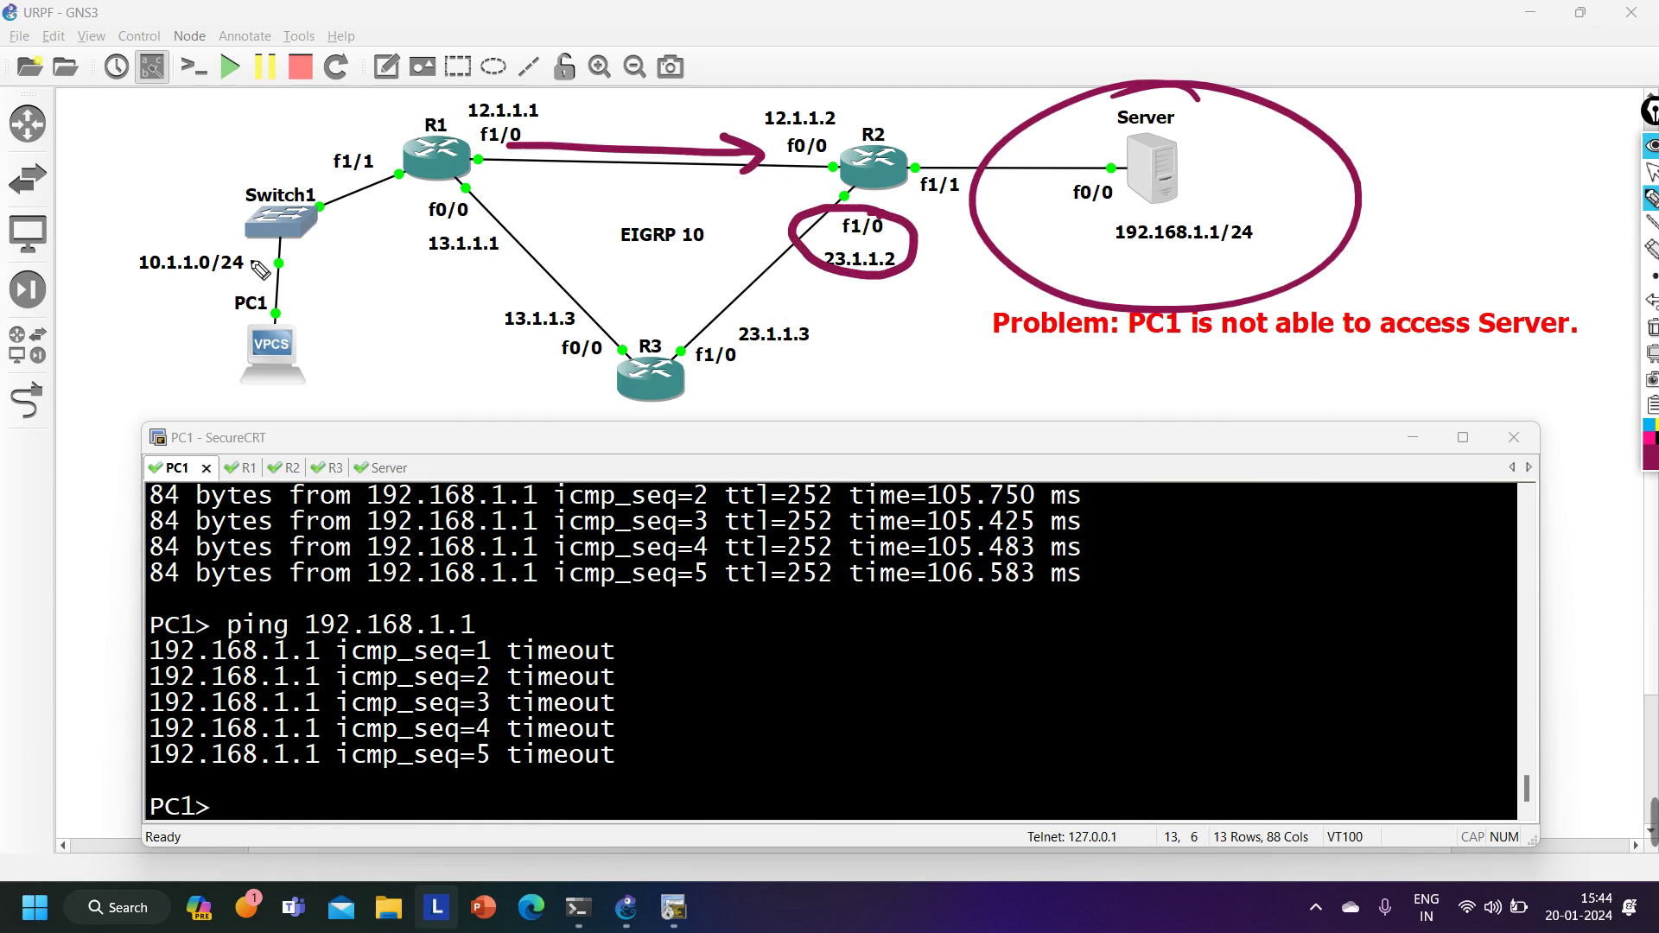
mouse_move(256, 248)
mouse_down()
mouse_move(251, 295)
mouse_move(288, 257)
mouse_up()
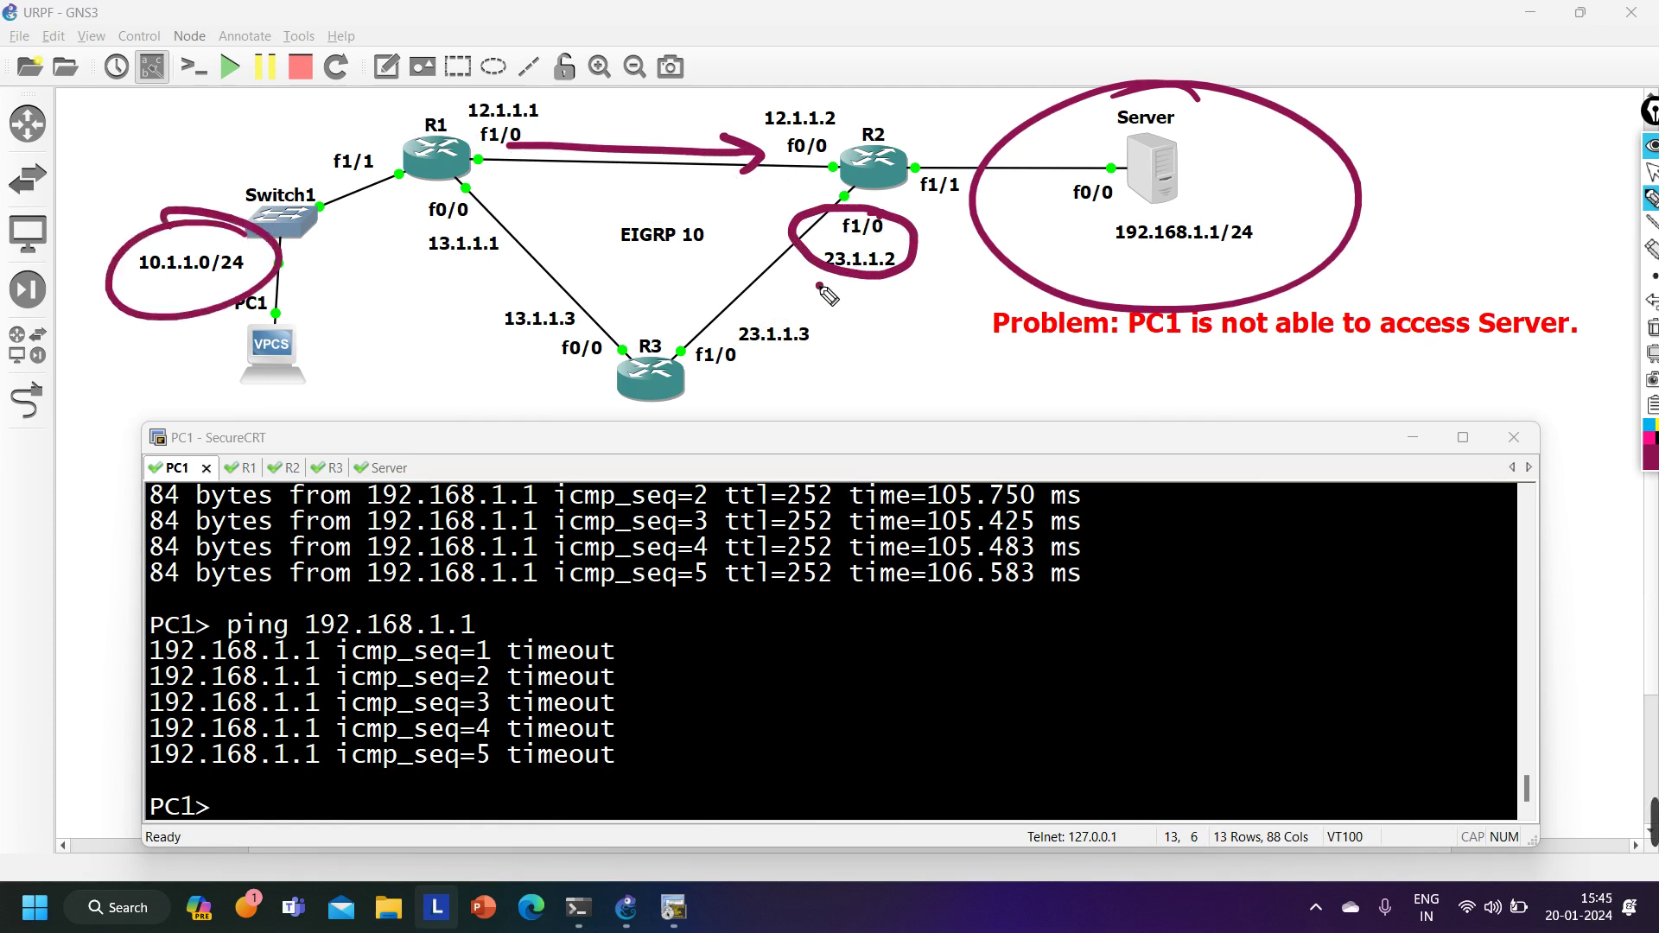
drag(780, 328, 842, 290)
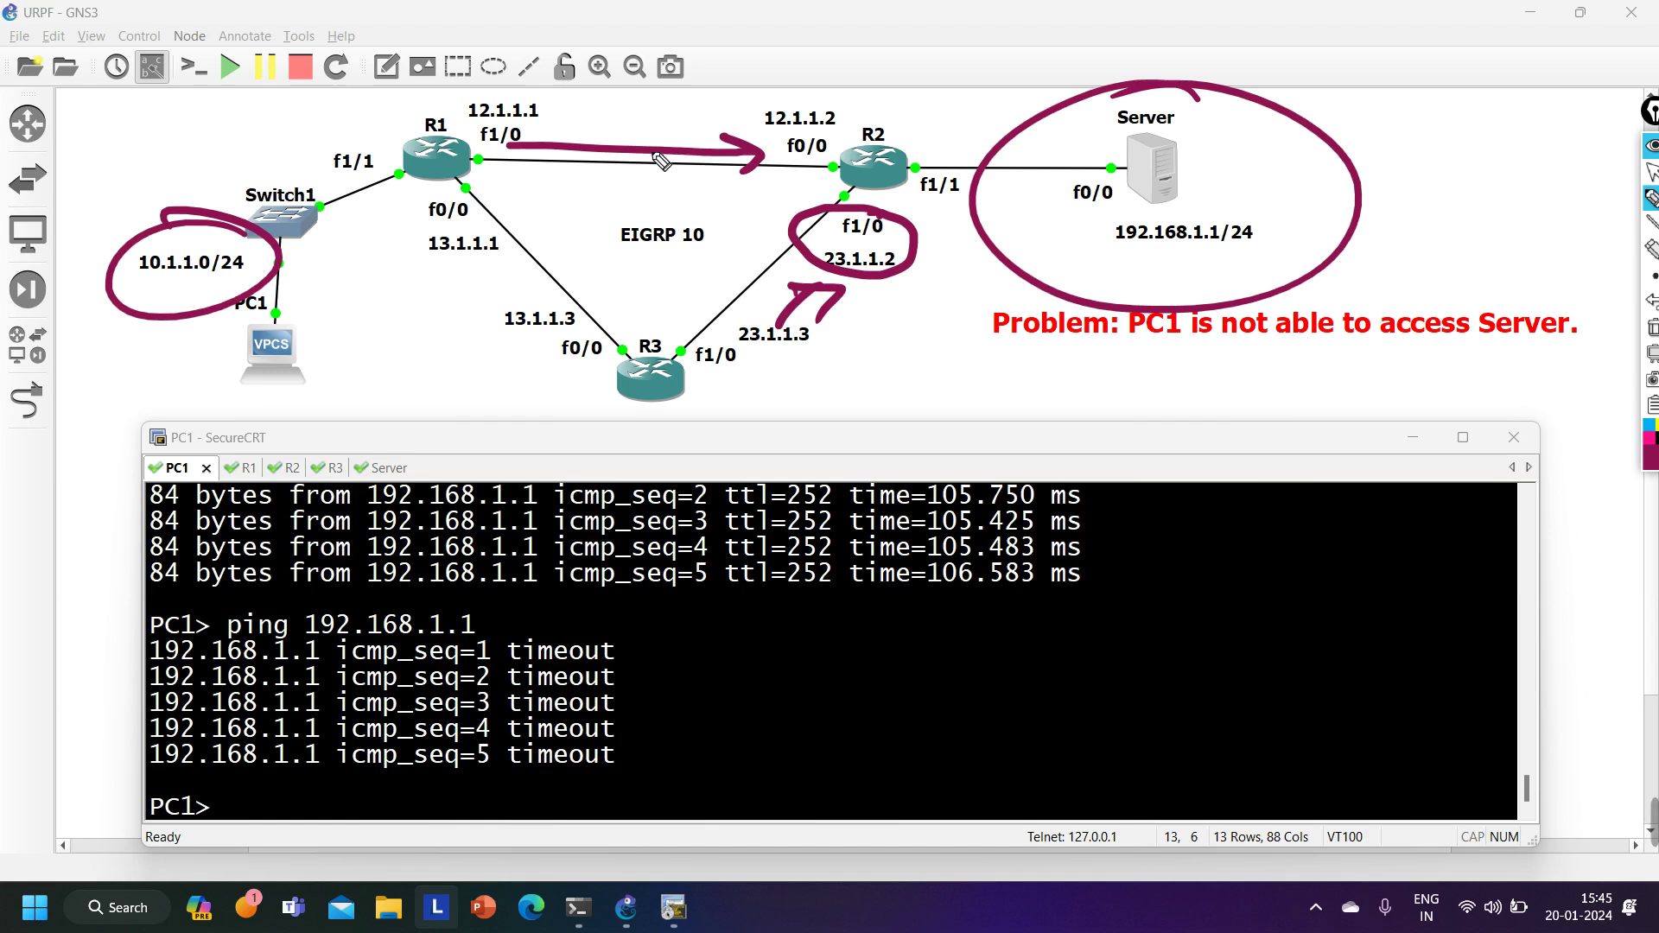
key(ctrl+z)
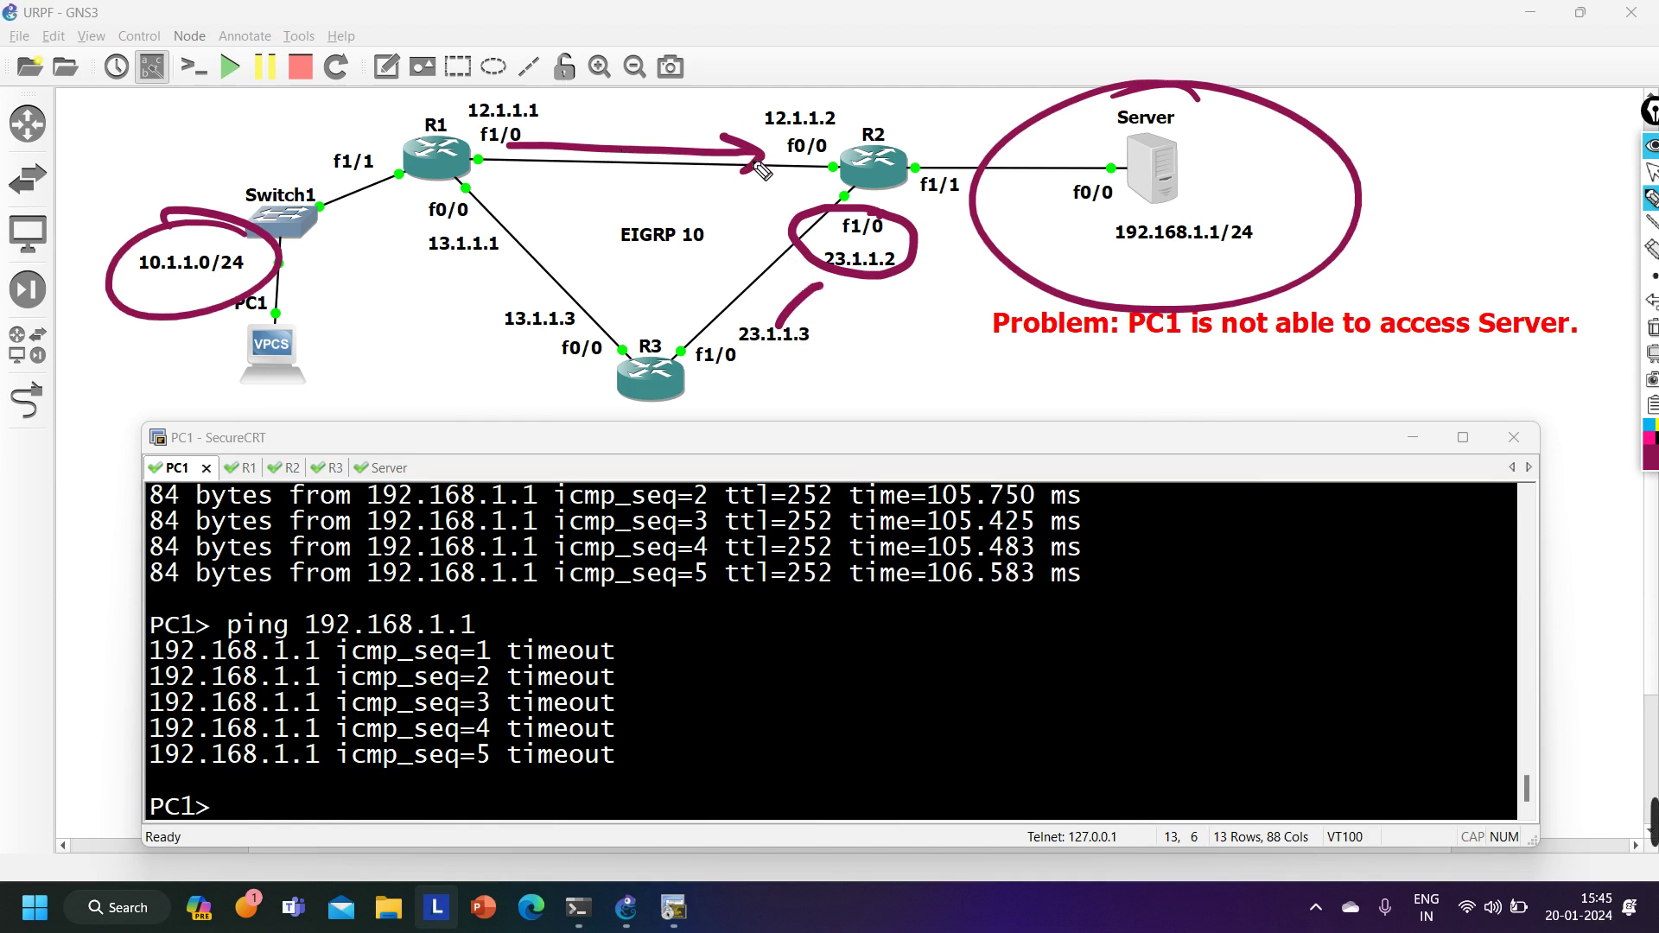
key(ctrl+z)
key(ctrl+z)
key(ctrl+z)
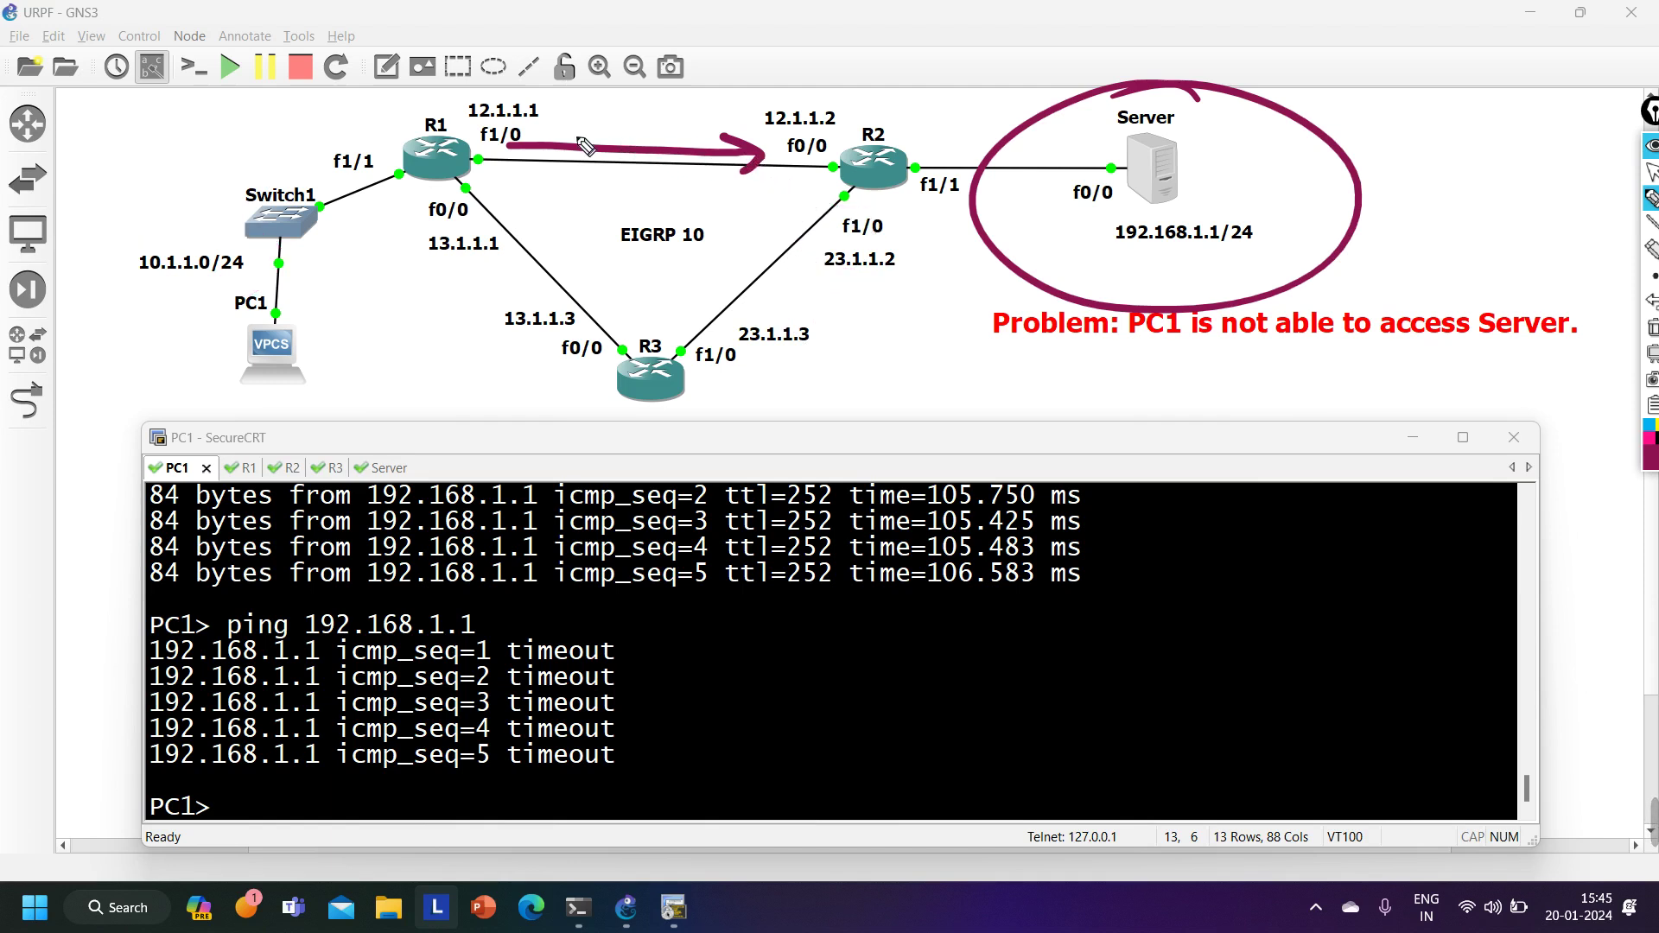
Add an arrowhead at the R1 end, circle the server again, and draw a short arrow toward R2.
drag(545, 126, 534, 166)
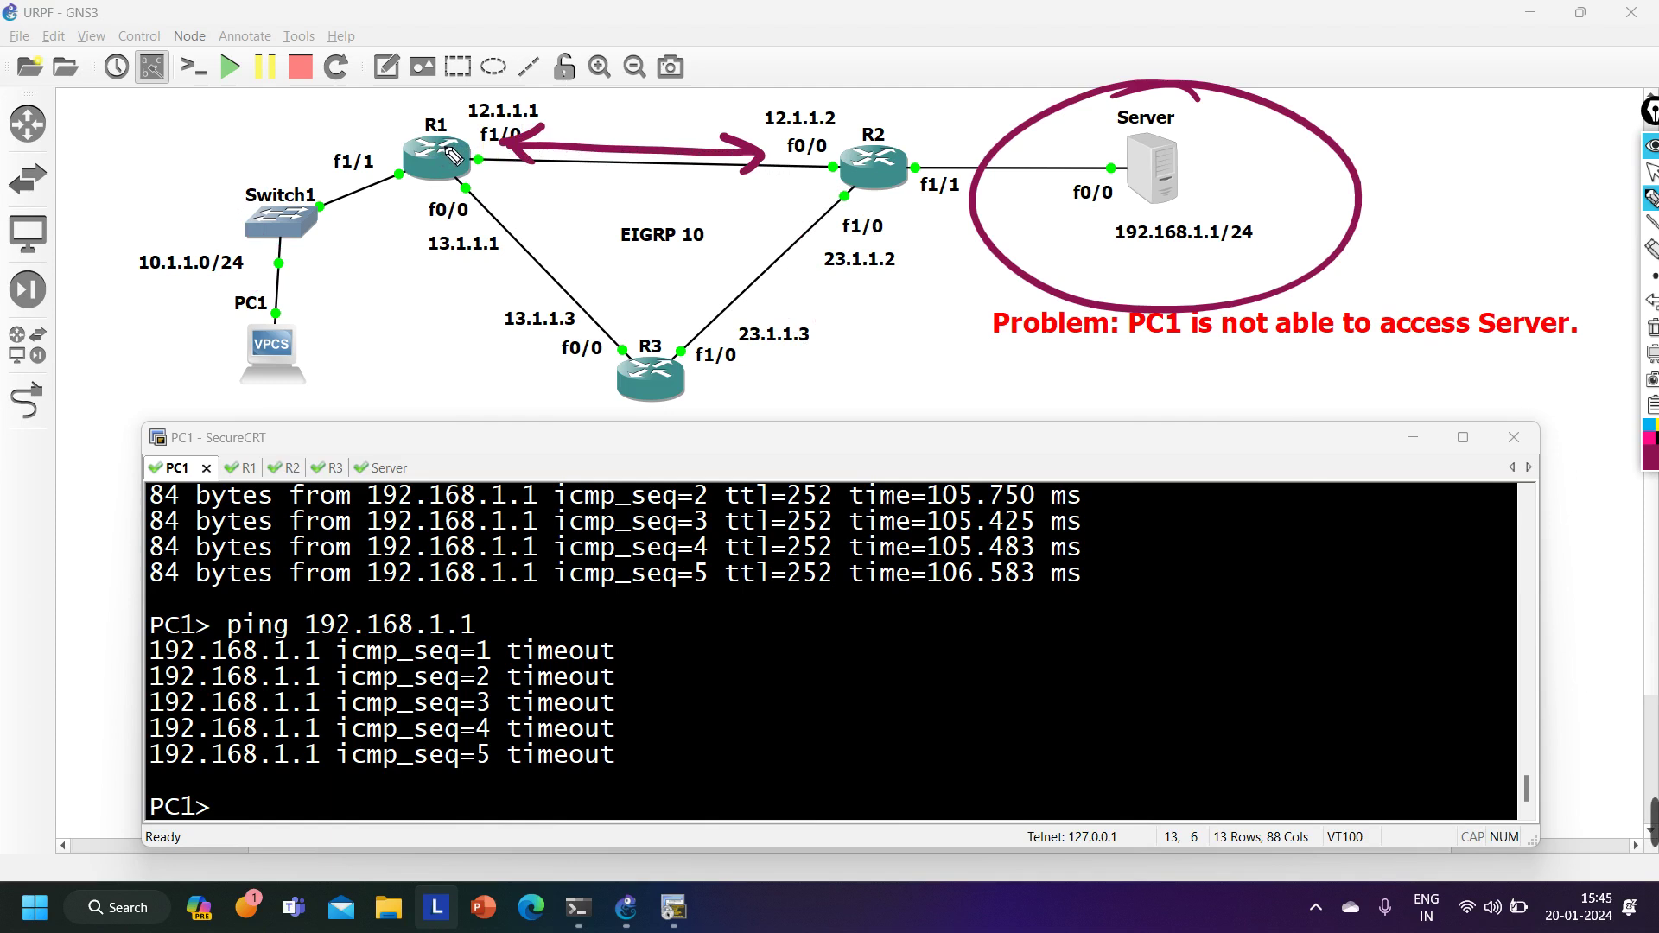
mouse_move(1176, 86)
mouse_down()
mouse_move(1023, 261)
mouse_move(1394, 188)
mouse_move(1093, 125)
mouse_up()
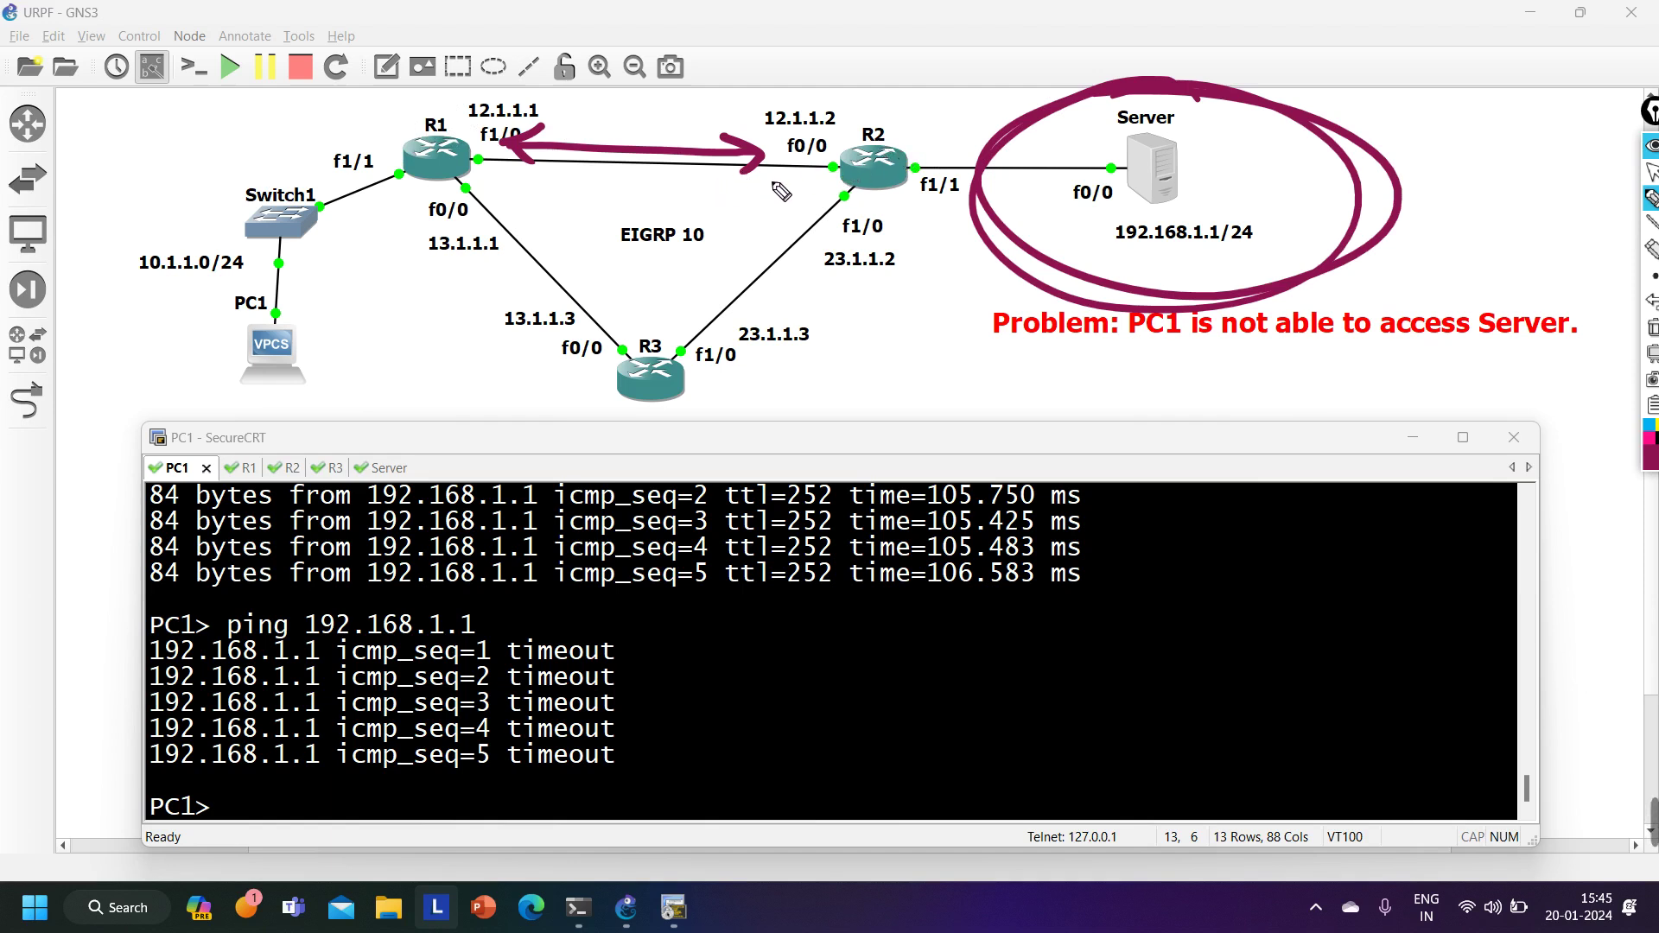
drag(716, 181, 790, 198)
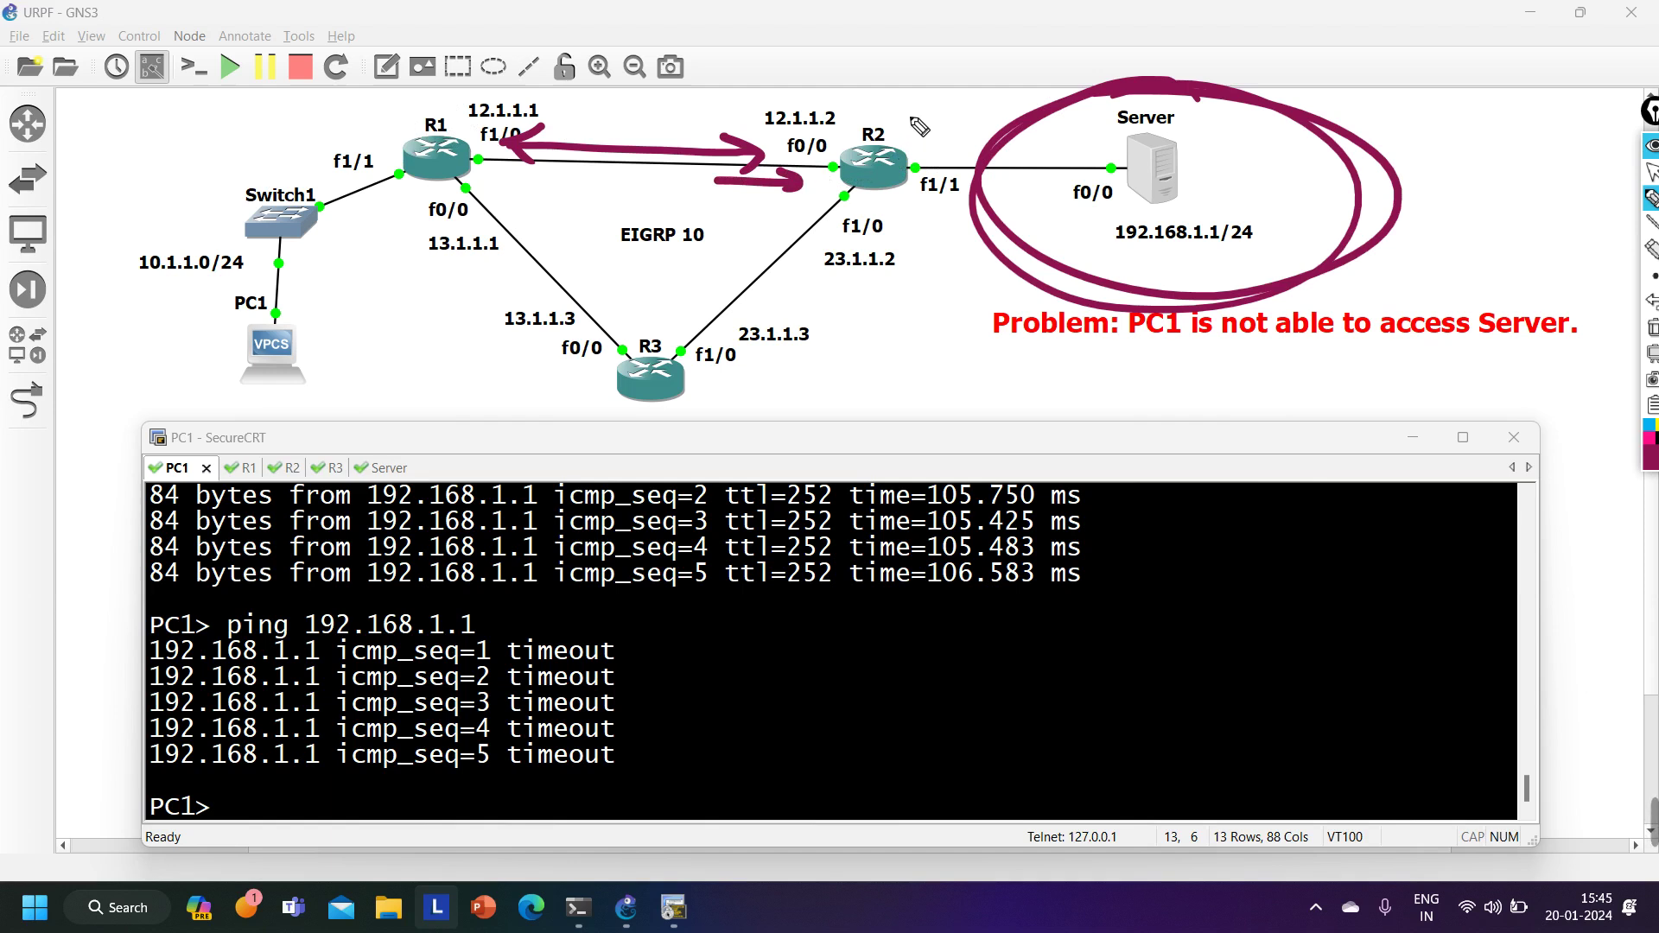
Mark R2's f0/0 with an arrow, circle the 10.1.1.0/24 network, clear all annotations, and return to the normal pointer.
mouse_move(864, 93)
mouse_down()
mouse_move(838, 90)
mouse_move(803, 173)
mouse_move(843, 145)
mouse_move(825, 170)
mouse_up()
key(ctrl+z)
mouse_move(125, 291)
mouse_down()
mouse_move(208, 223)
mouse_move(172, 253)
mouse_move(216, 272)
mouse_up()
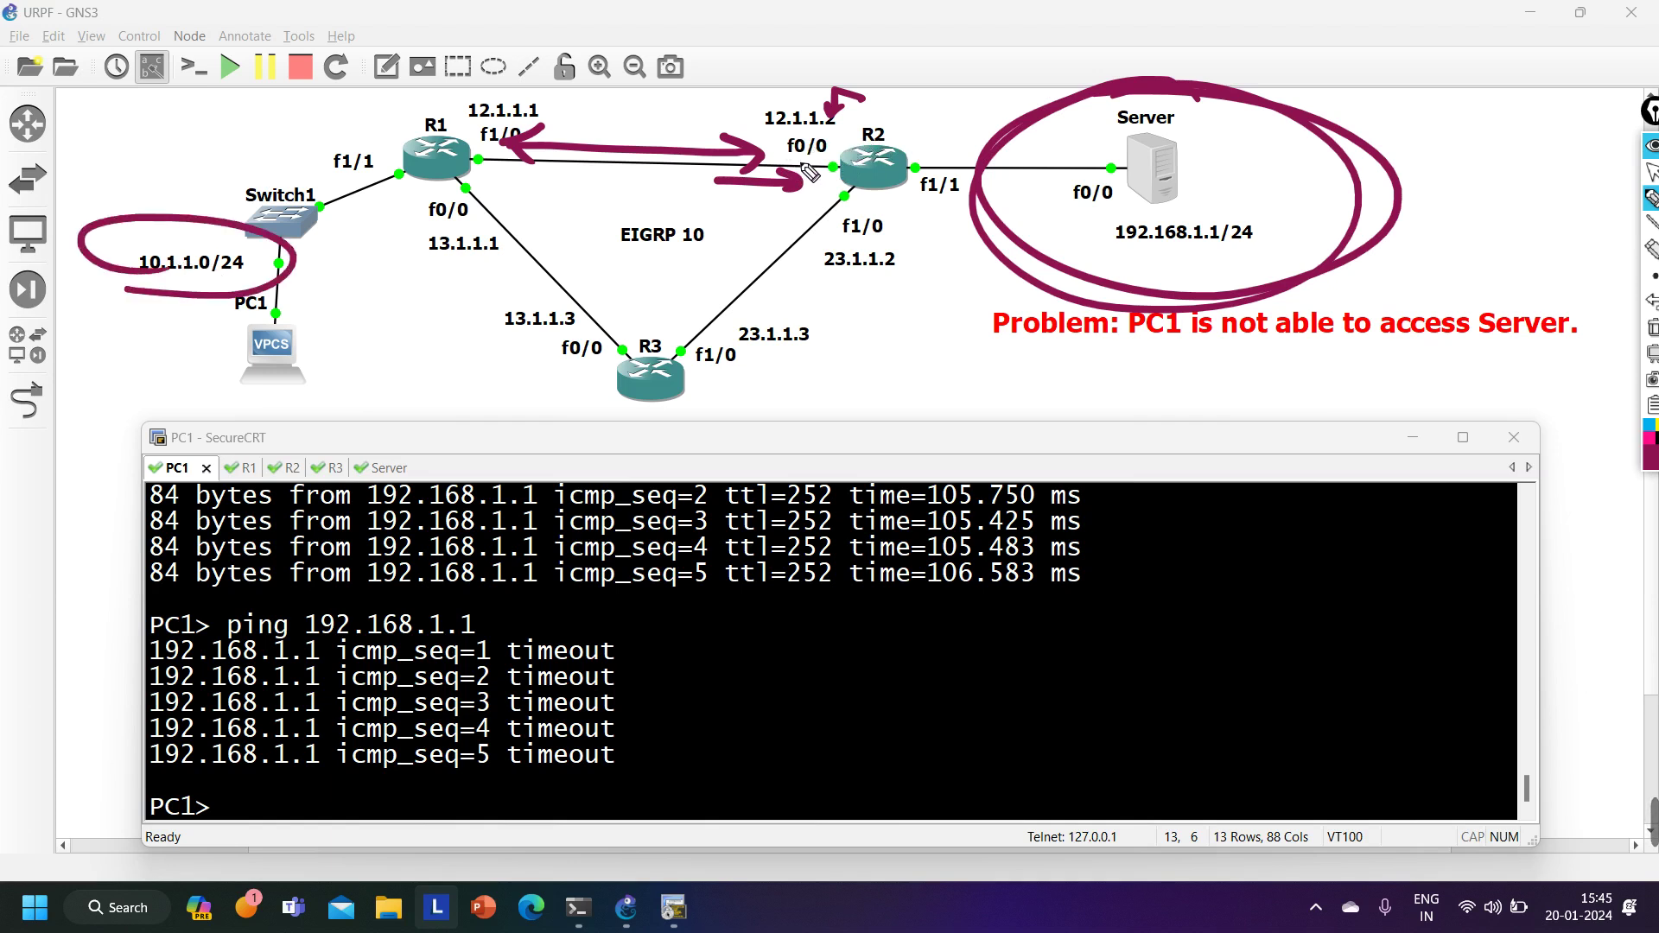
drag(887, 79, 834, 114)
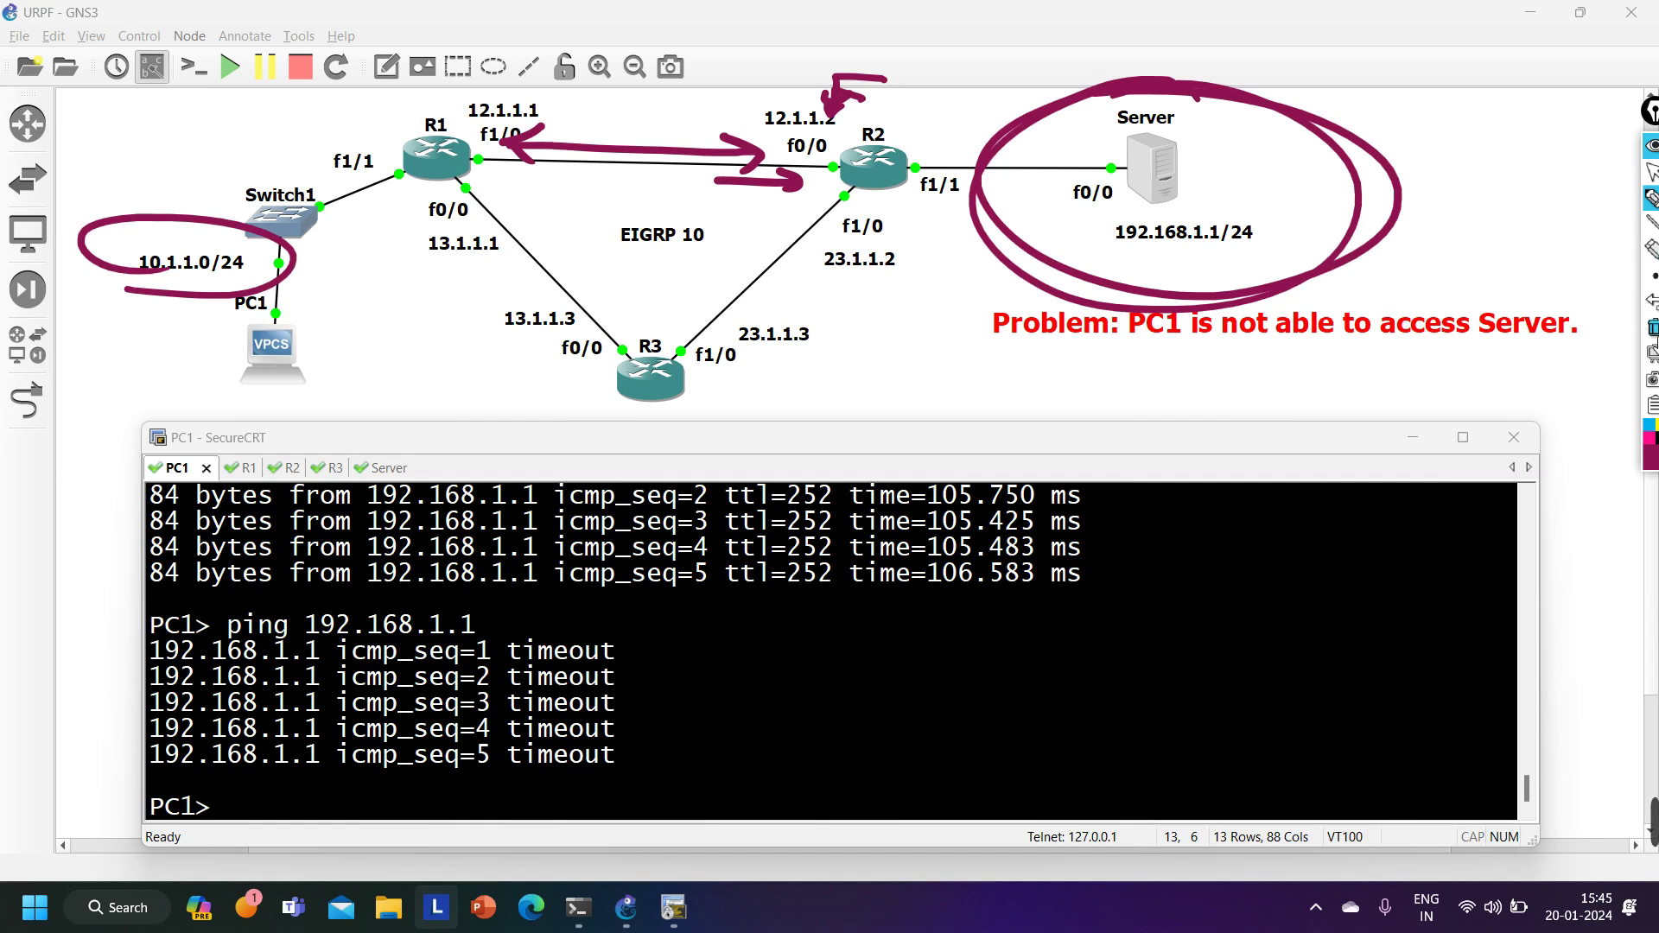
click(1652, 328)
mouse_move(536, 135)
mouse_down()
mouse_move(538, 172)
mouse_move(782, 166)
mouse_move(760, 173)
mouse_up()
click(1652, 328)
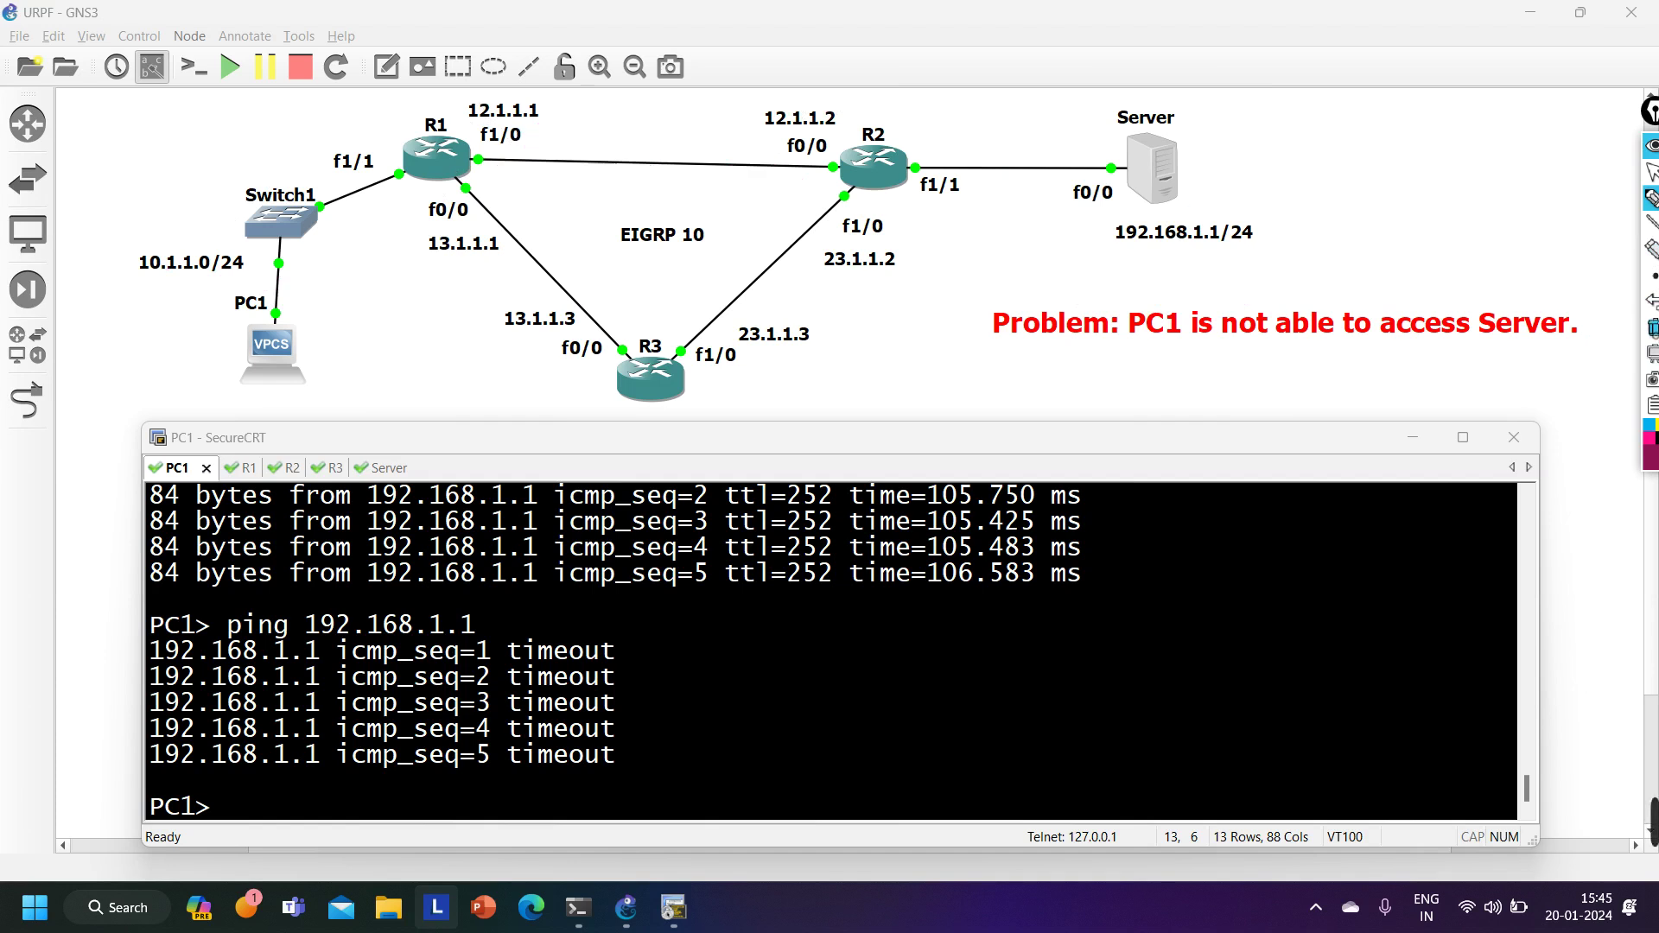
click(1653, 174)
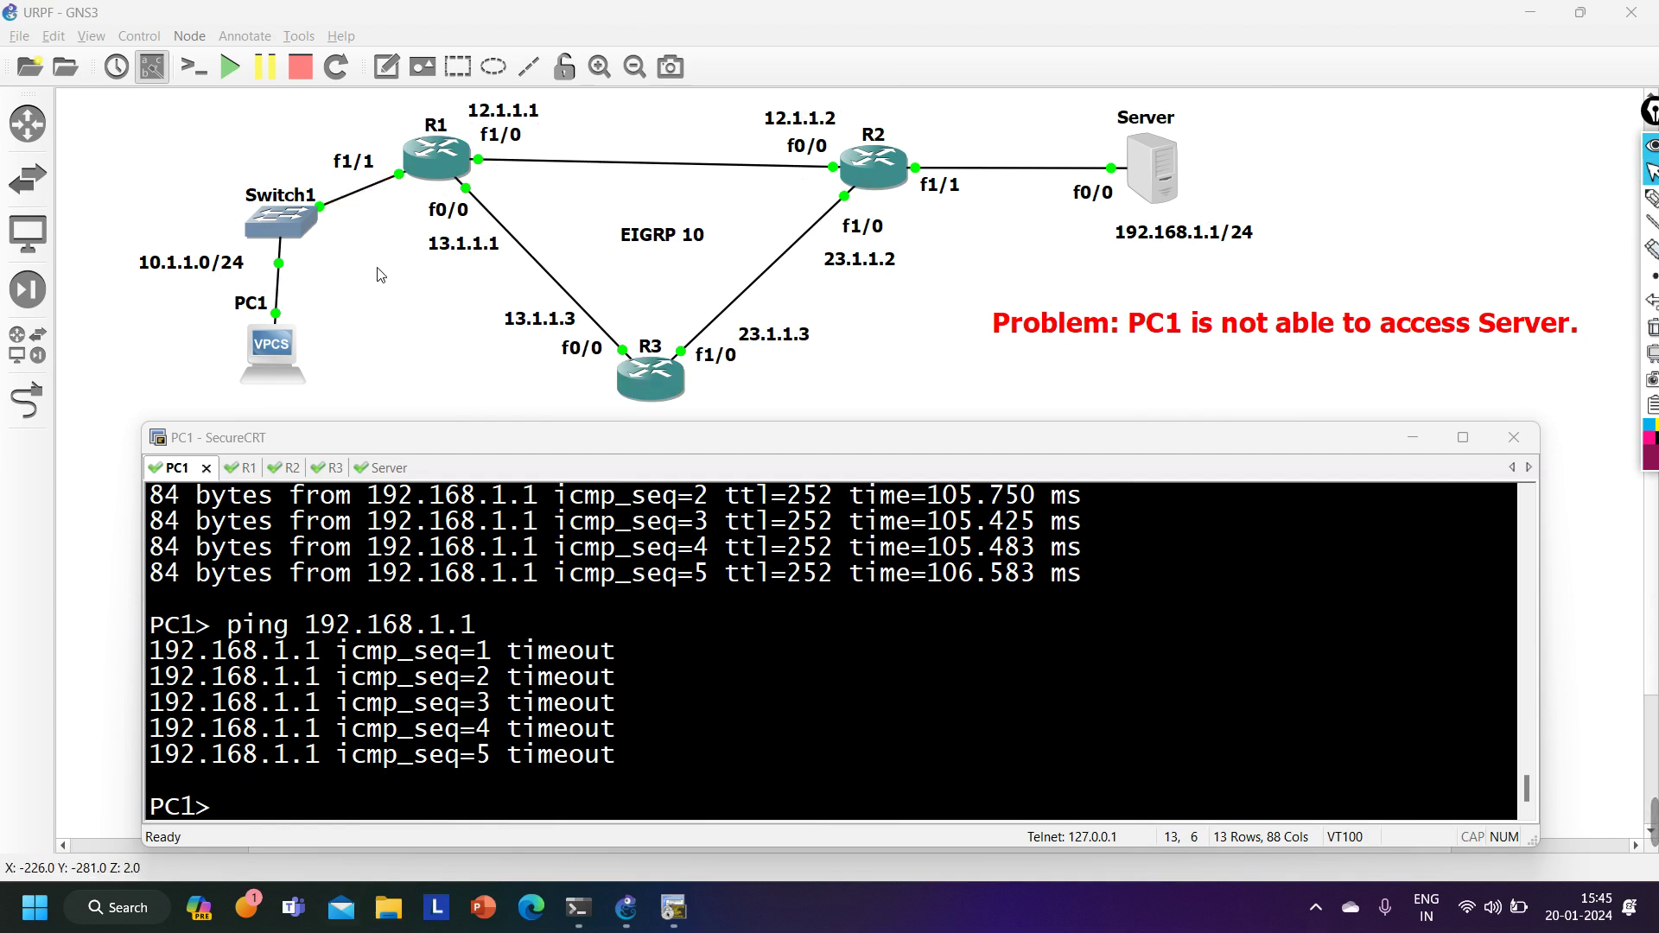
Display the running configuration of interface f1/1 on R1 and highlight its interface name and IP address.
click(240, 470)
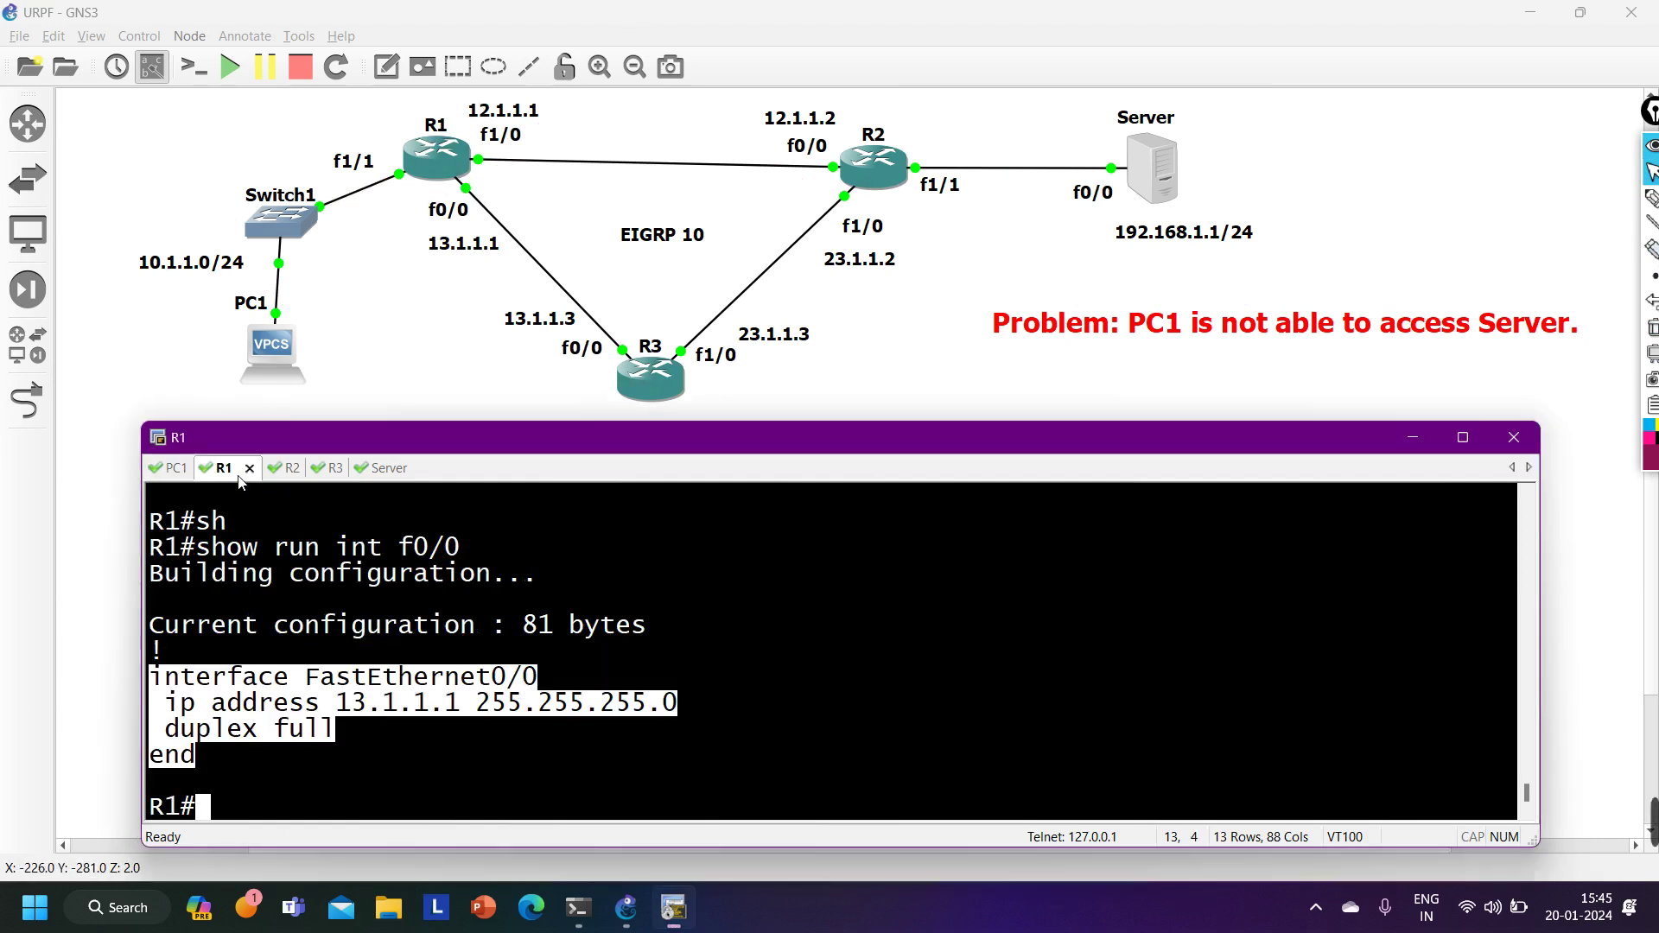
key(Return)
key(Return)
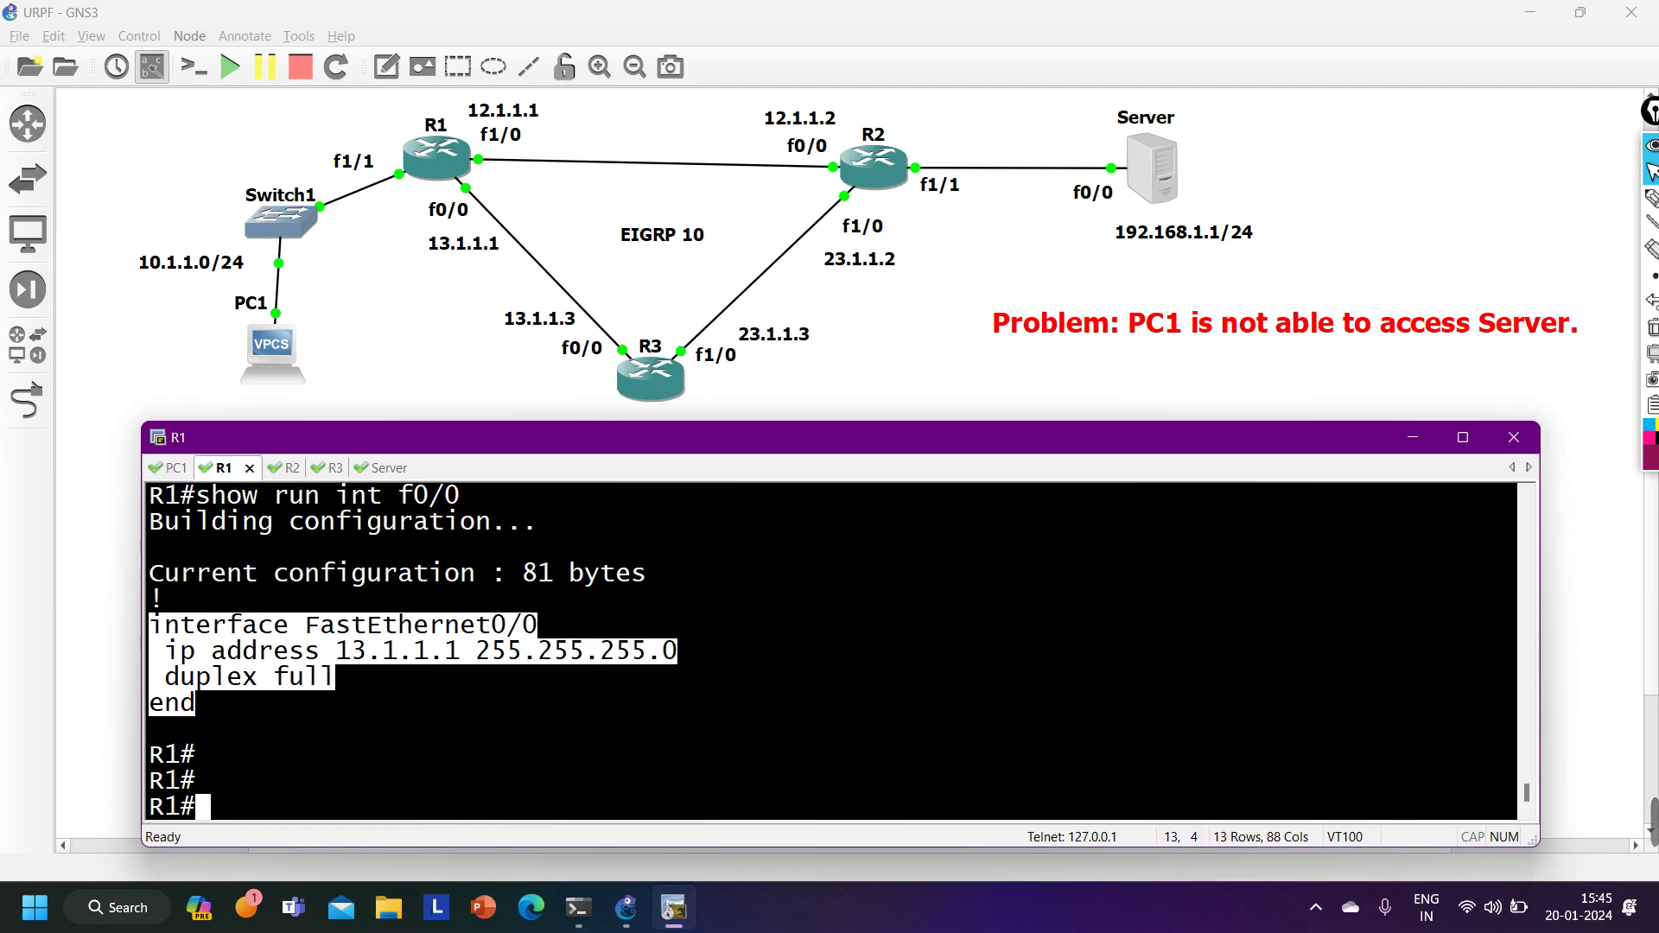
key(Return)
key(Return)
key(Return)
key(Return)
text(sh)
key(Tab)
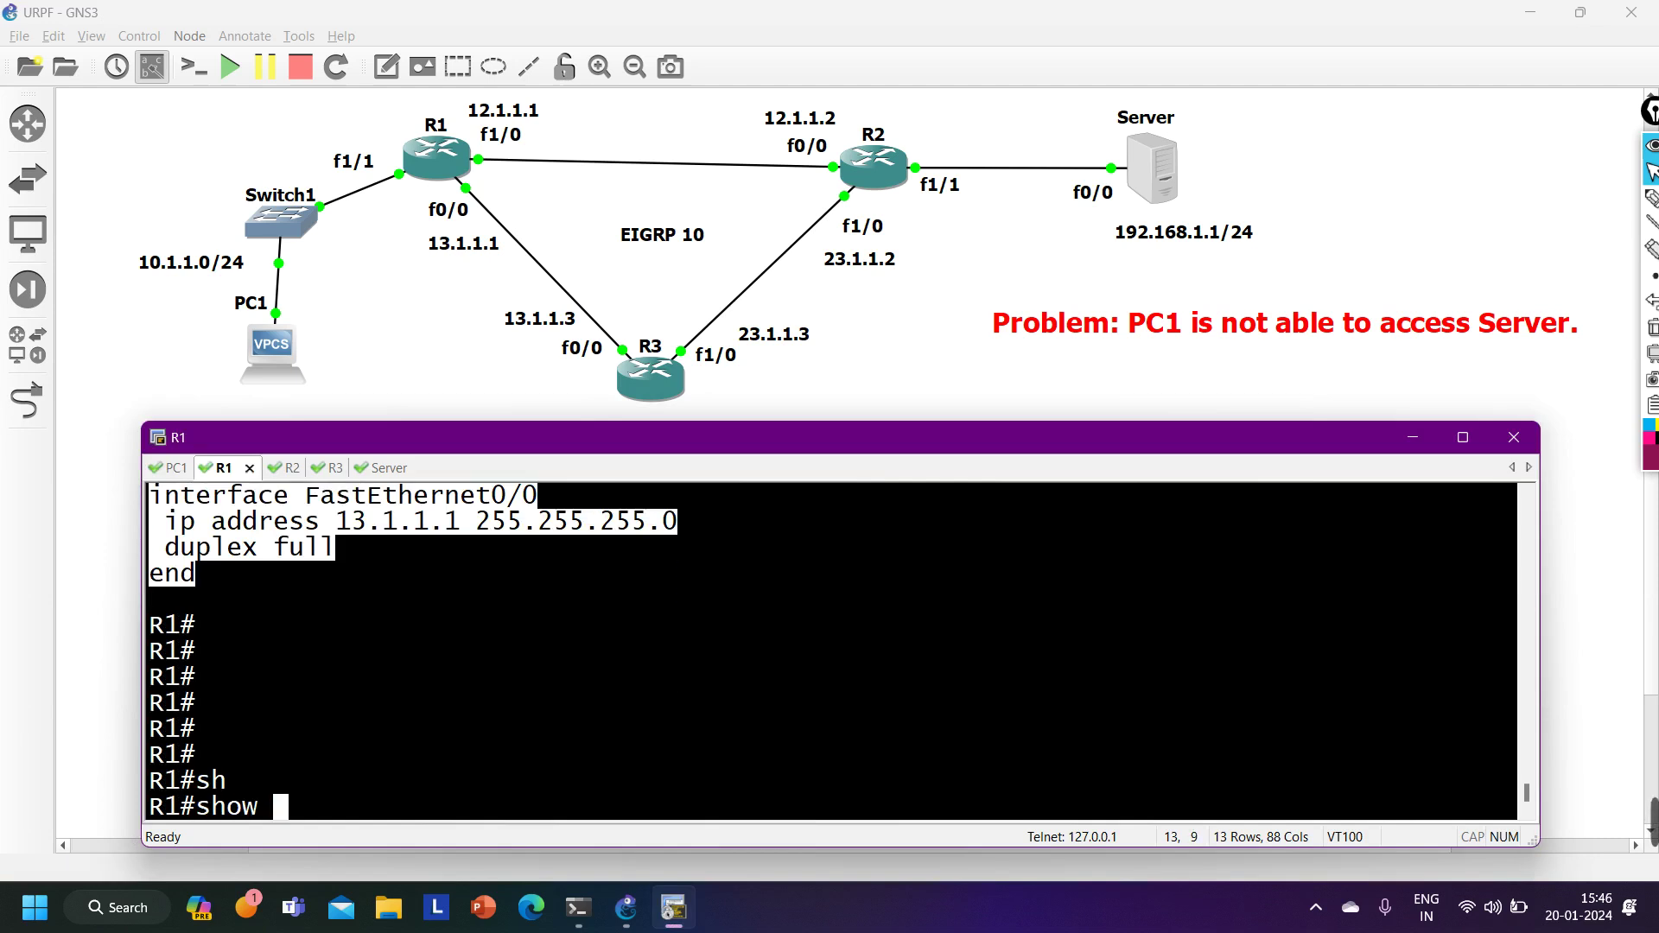
text(run in)
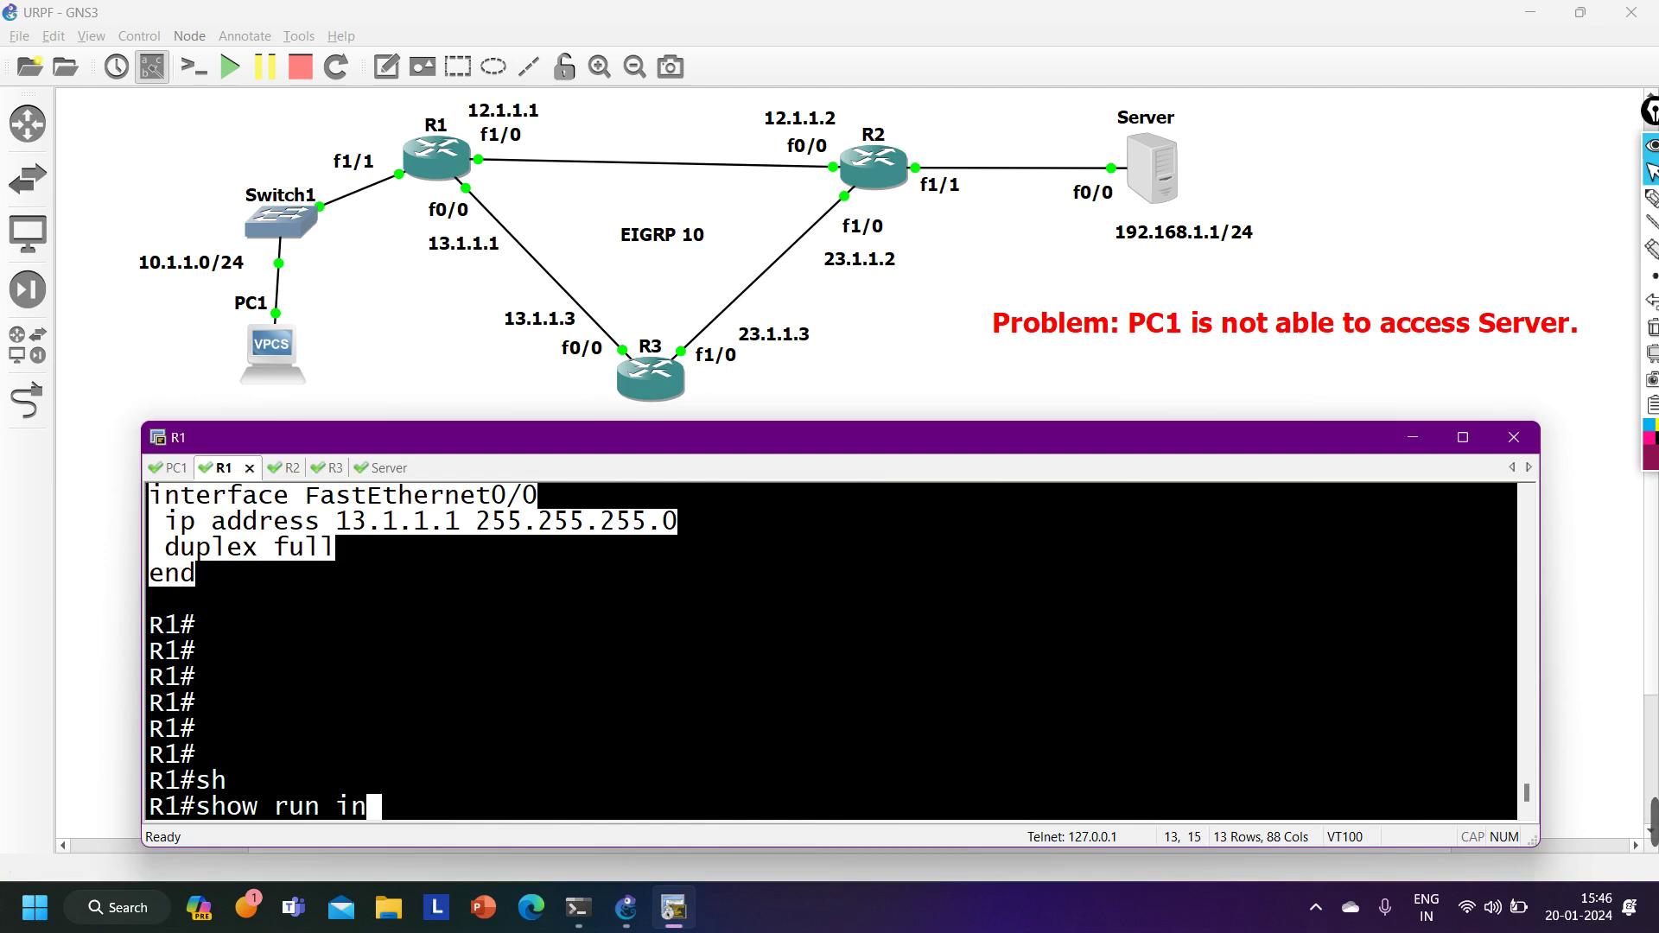
text(t f1/)
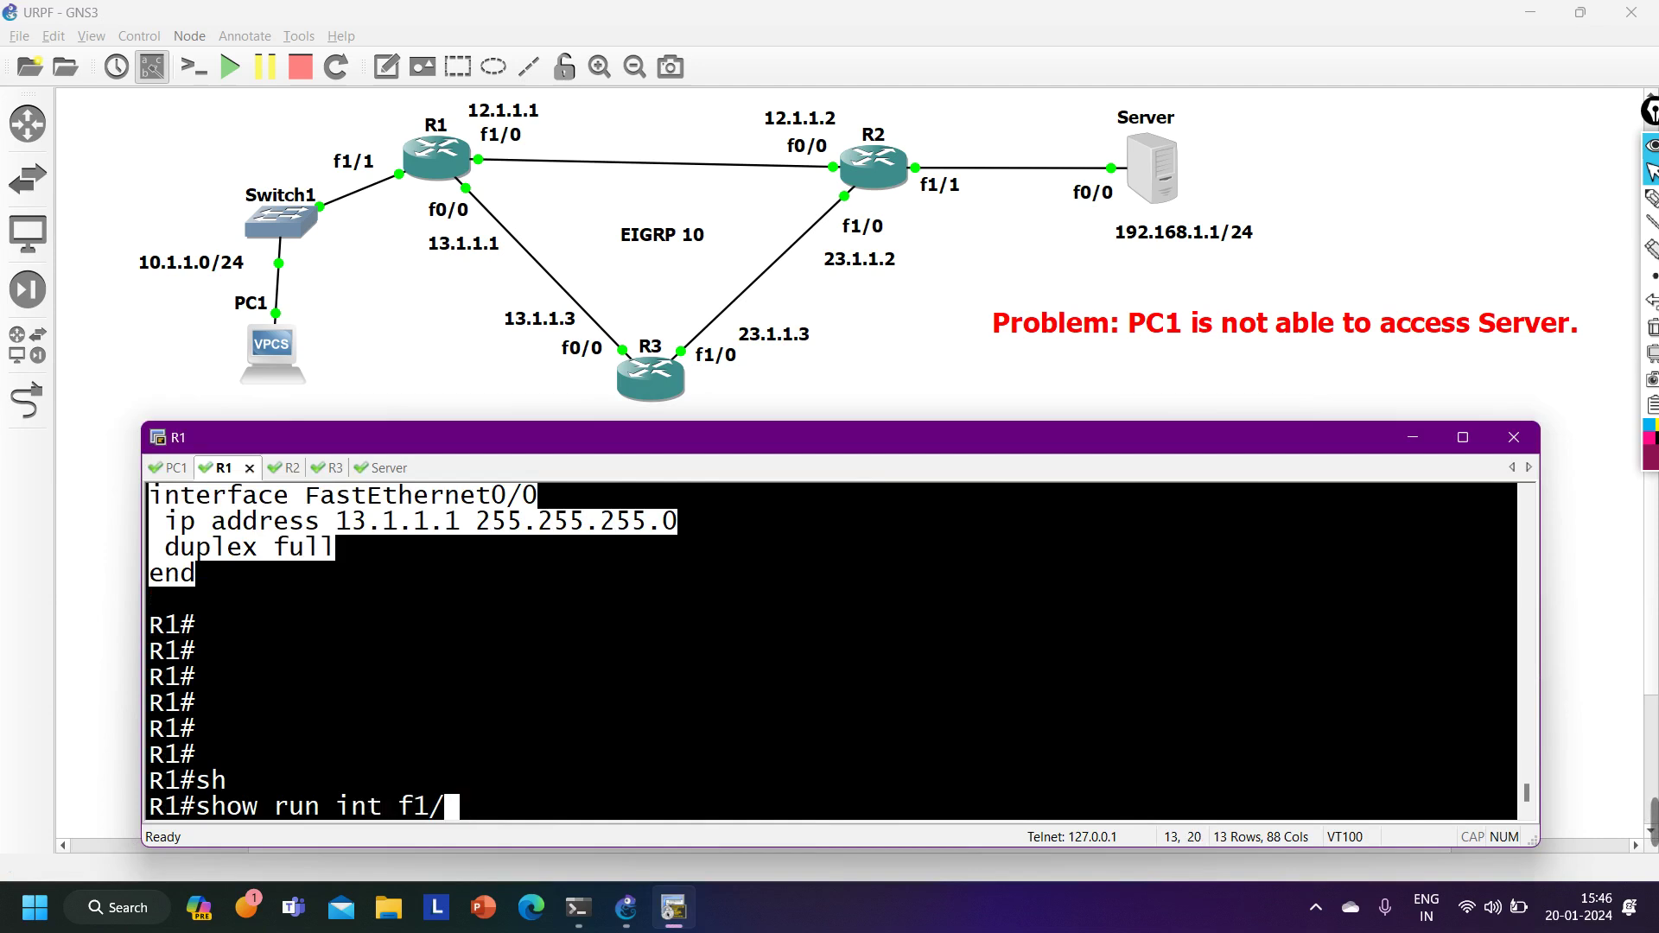
text(01)
key(Return)
drag(149, 641, 491, 678)
Display the running configuration of interface f0/0 on R1 and highlight its settings.
key(Return)
key(Up)
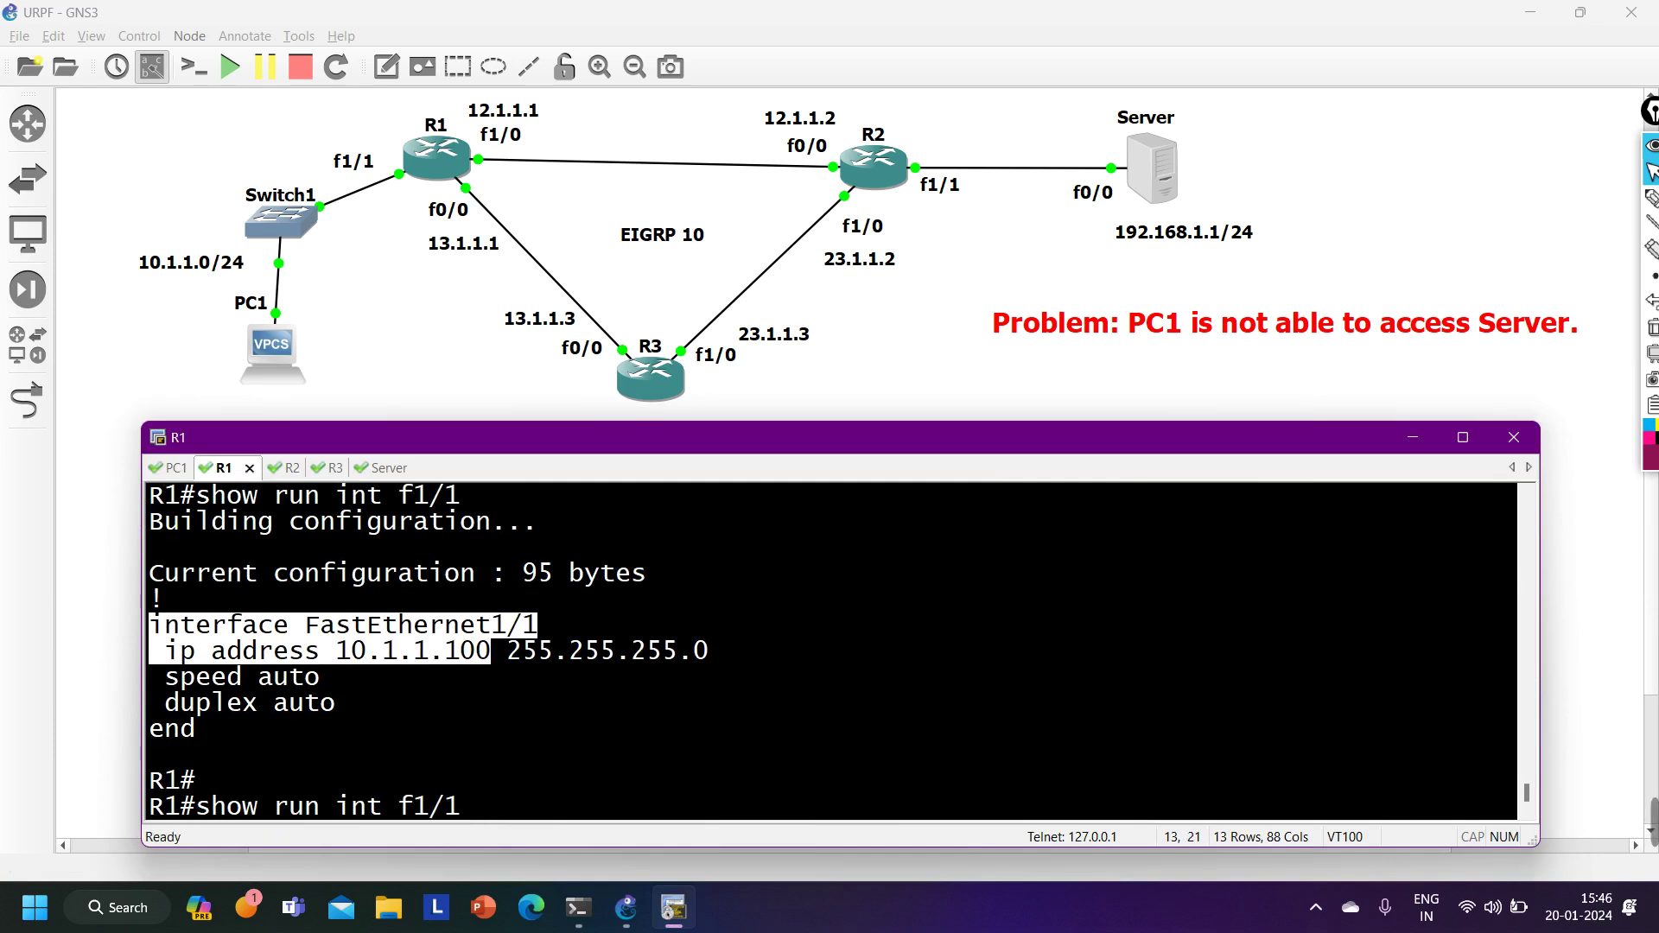
key(BackSpace)
key(BackSpace)
key(BackSpace)
text(0/0)
key(Return)
drag(149, 670, 489, 717)
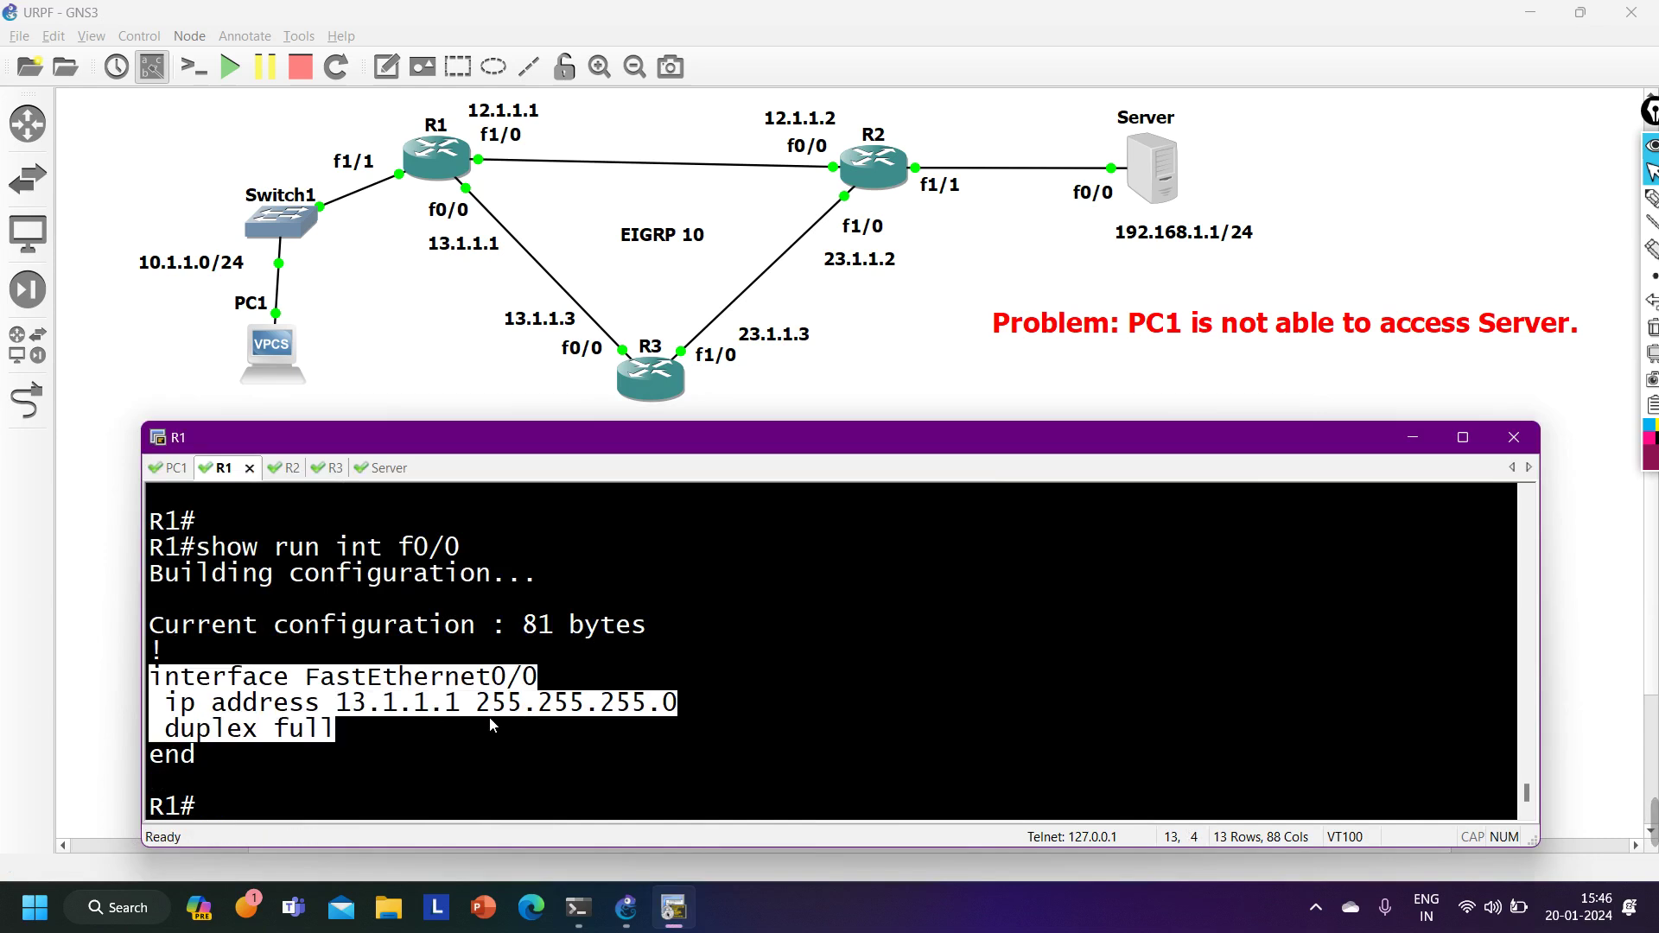
Display the running configuration of interface f1/0 on R1 and highlight its delay line.
key(Return)
key(Up)
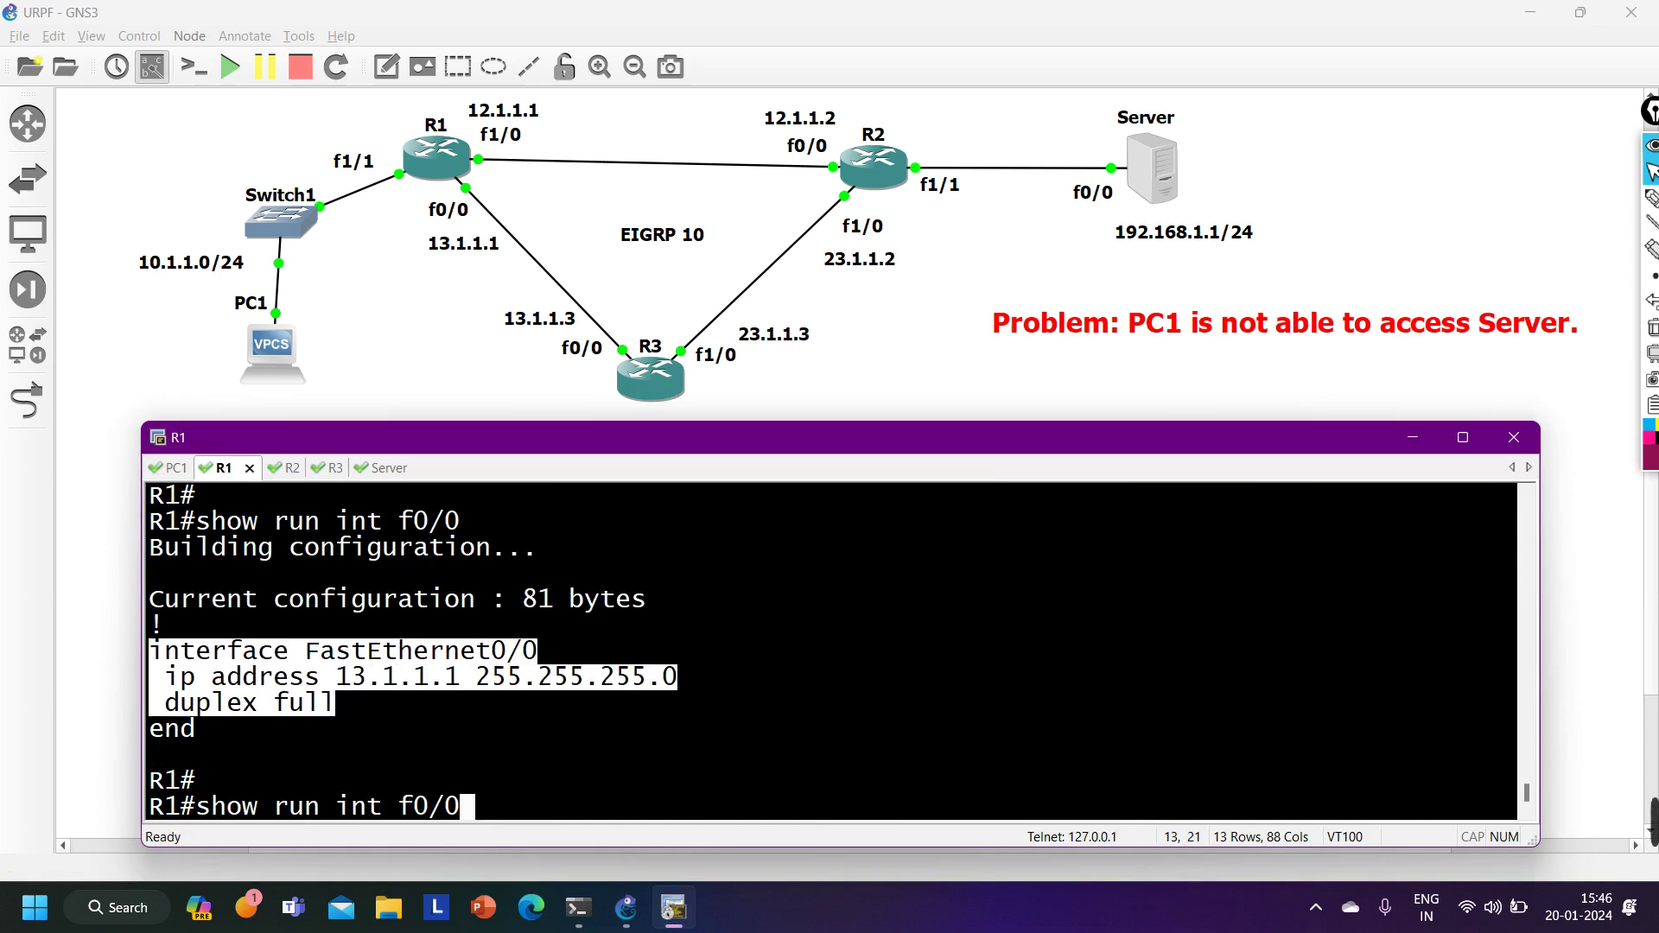
key(BackSpace)
key(BackSpace)
key(BackSpace)
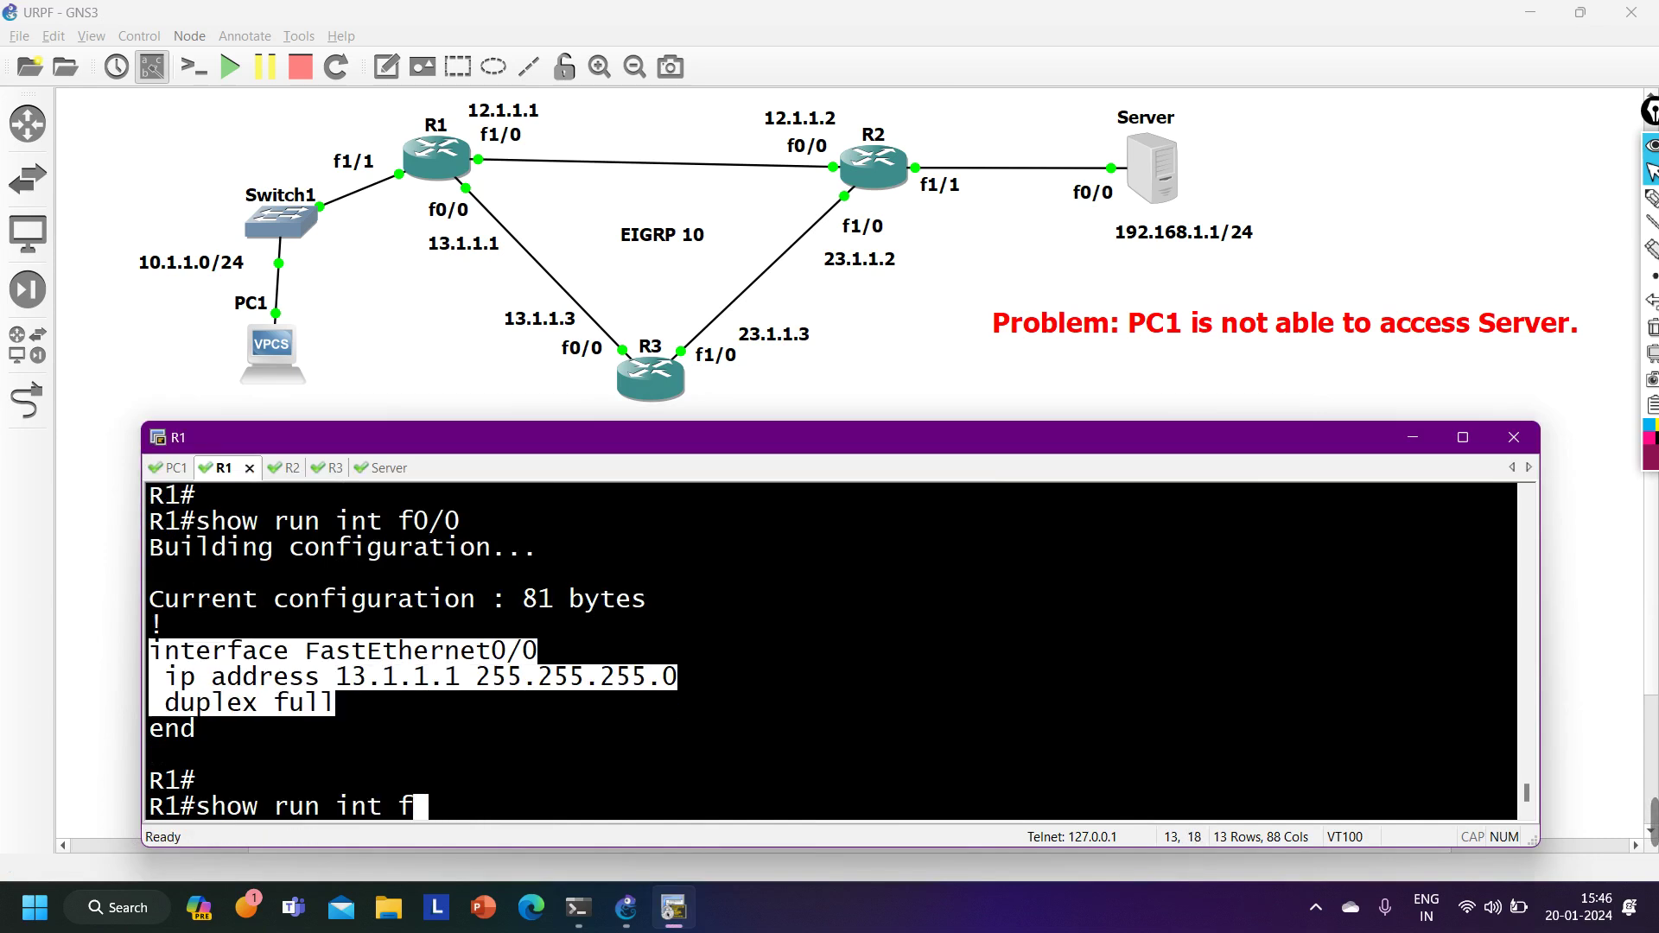
text(1/0)
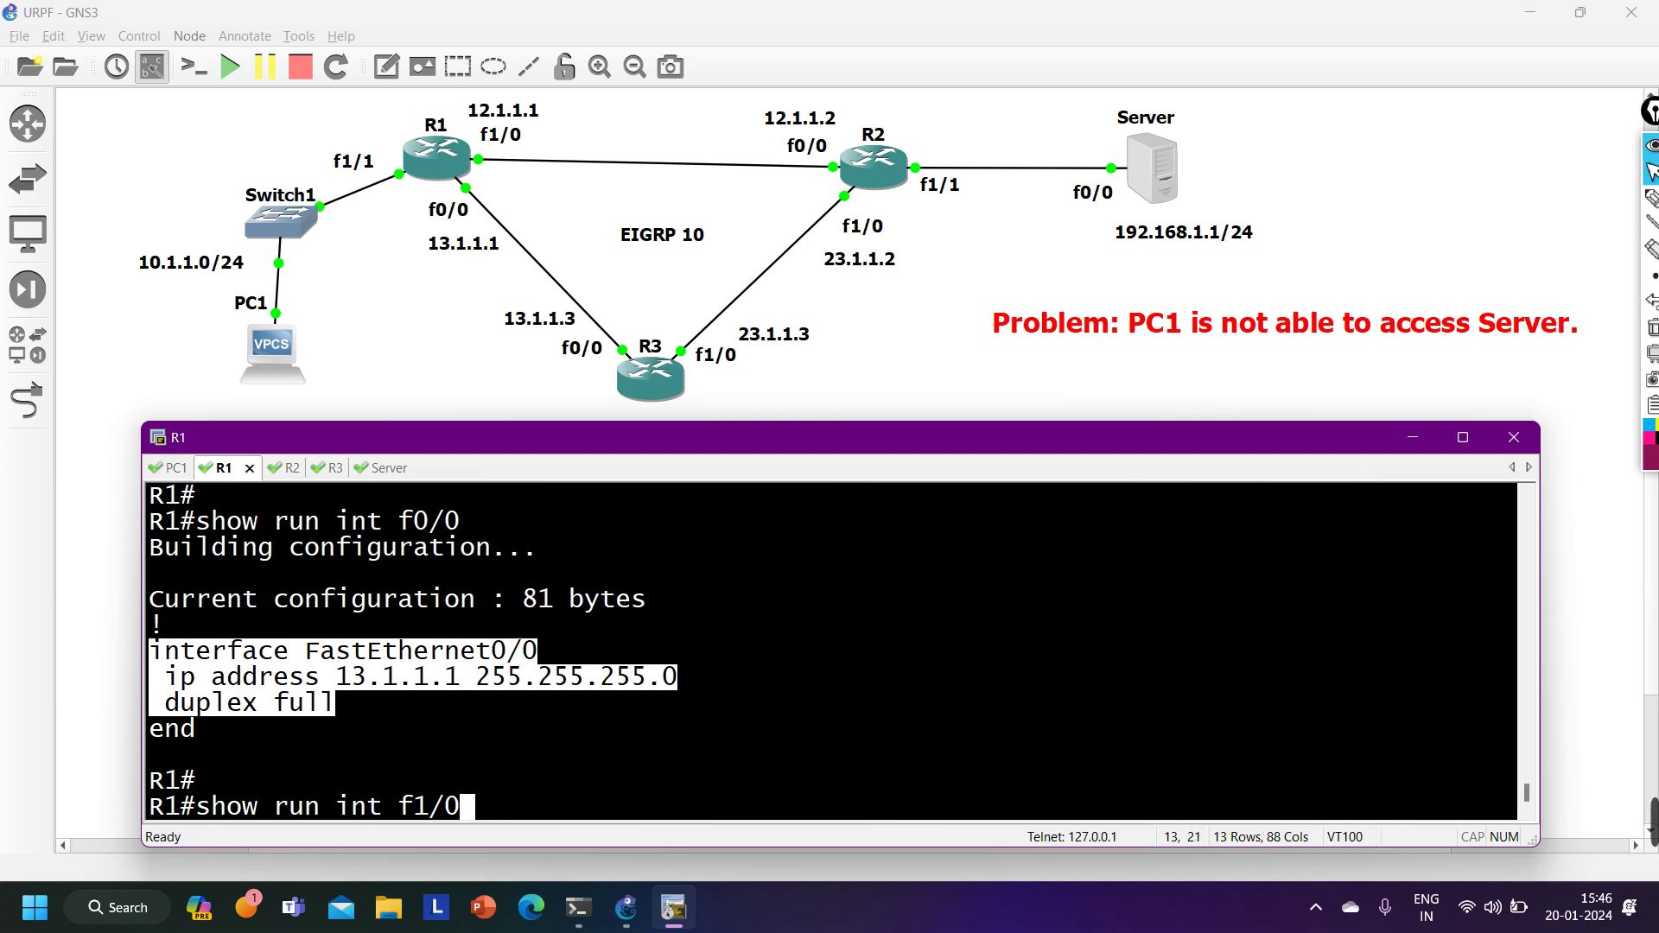
key(Return)
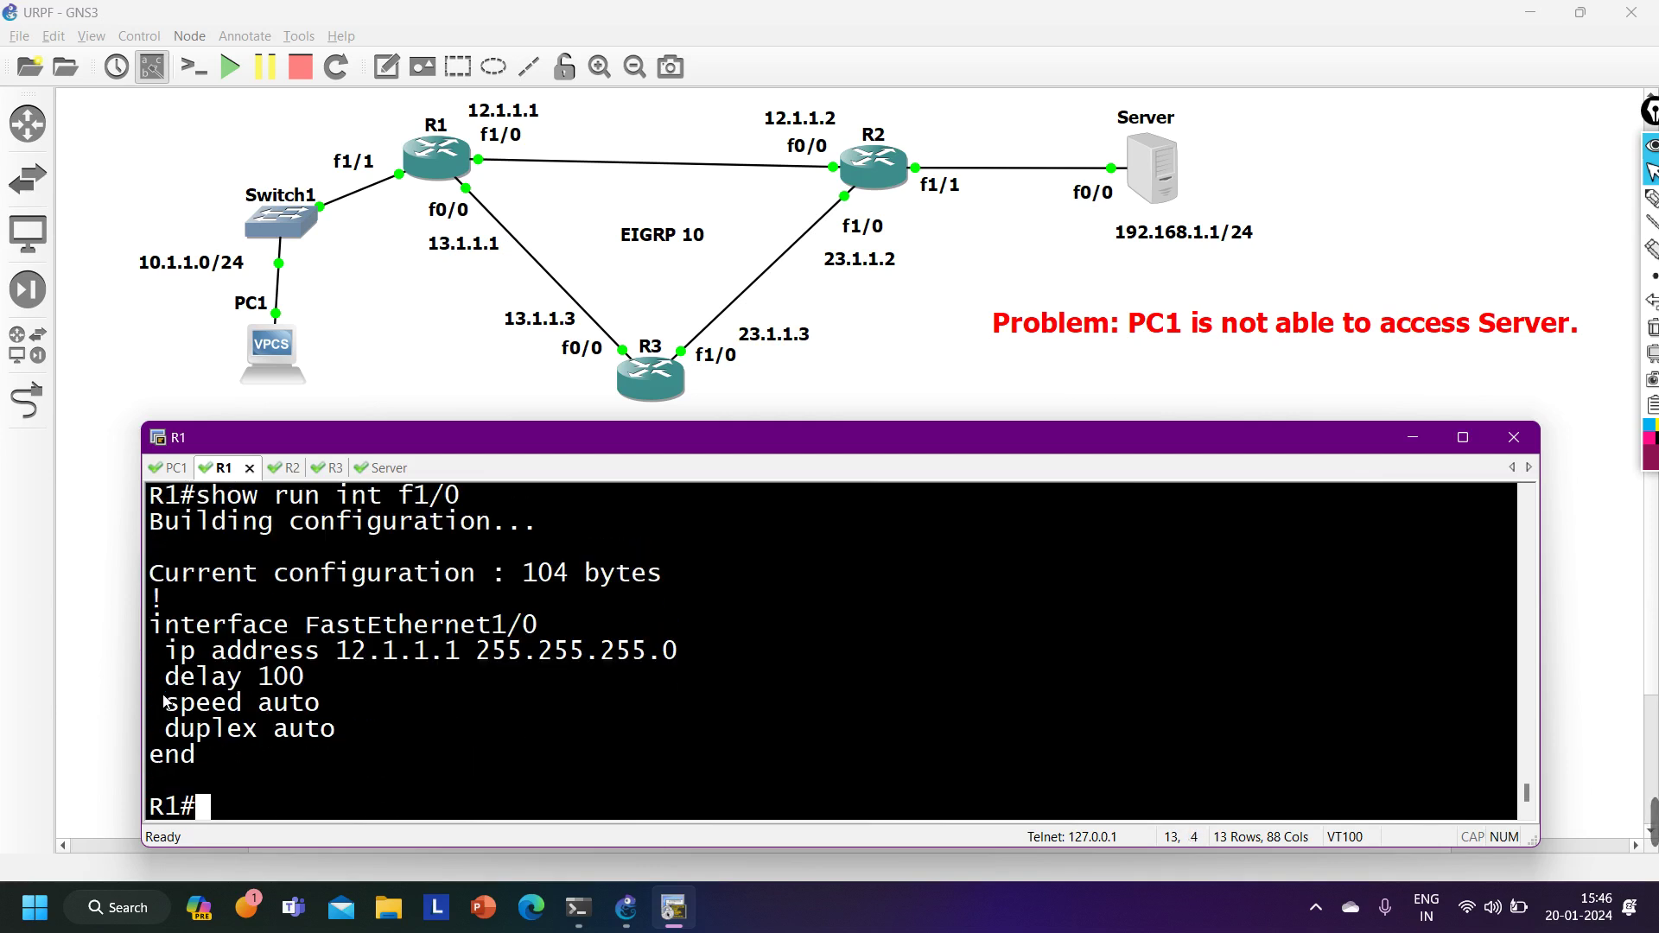
drag(166, 672, 327, 672)
key(ctrl+c)
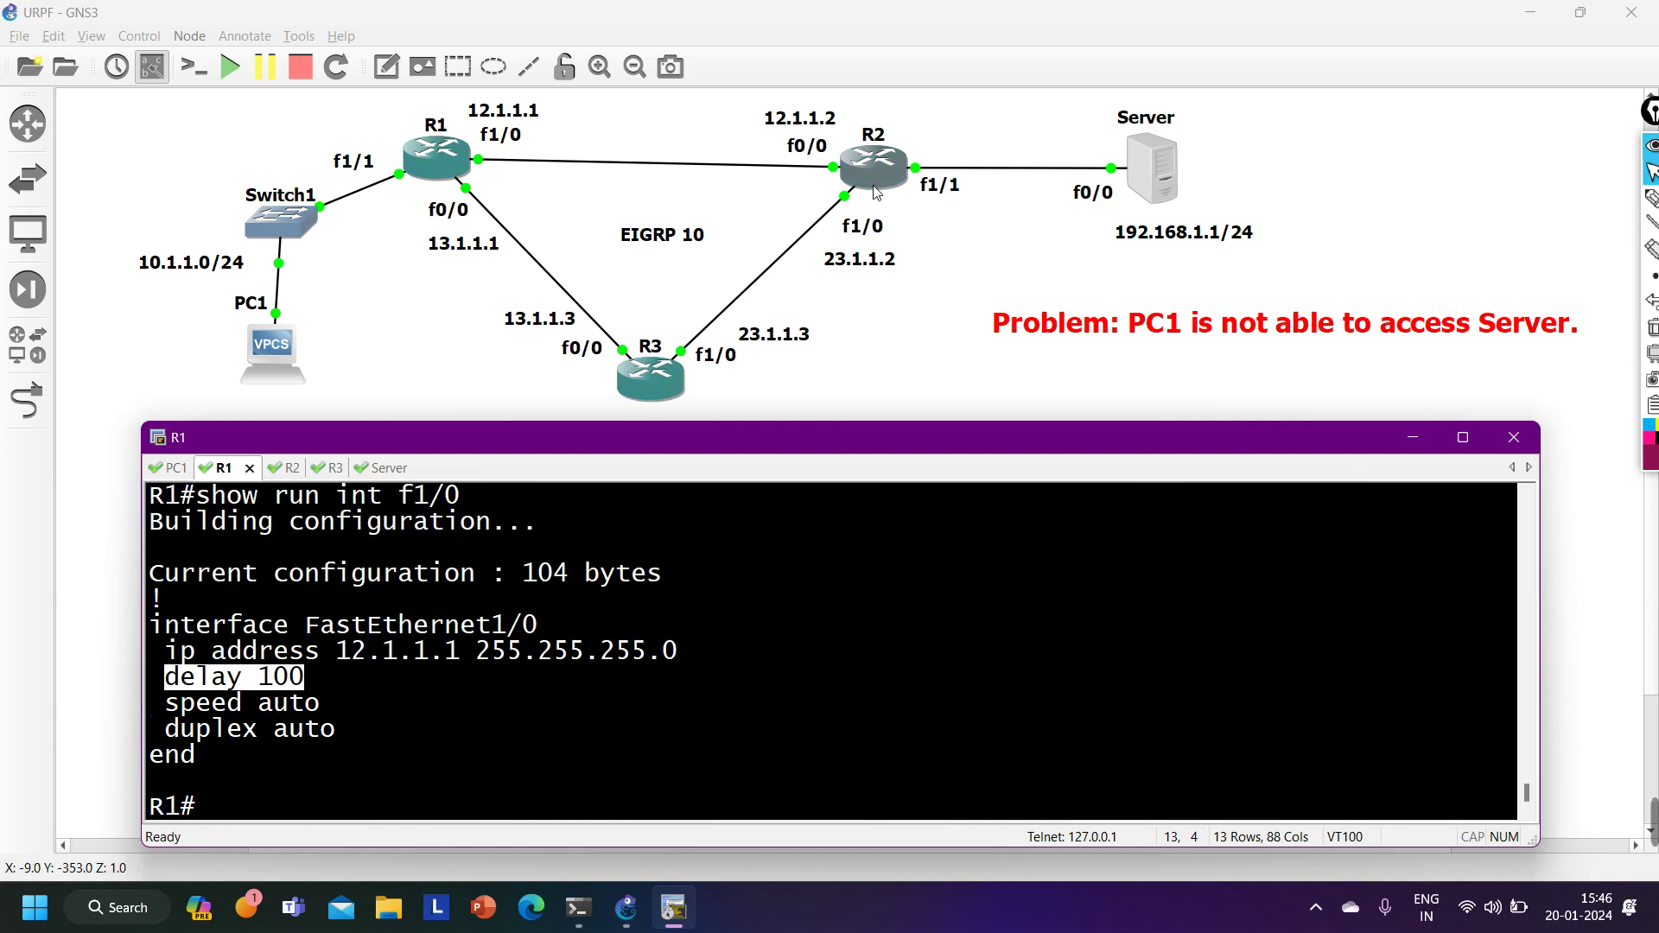
Remove the delay 100 setting from interface f1/0 on R1 and leave configuration mode.
text(conf)
key(Tab)
key(Return)
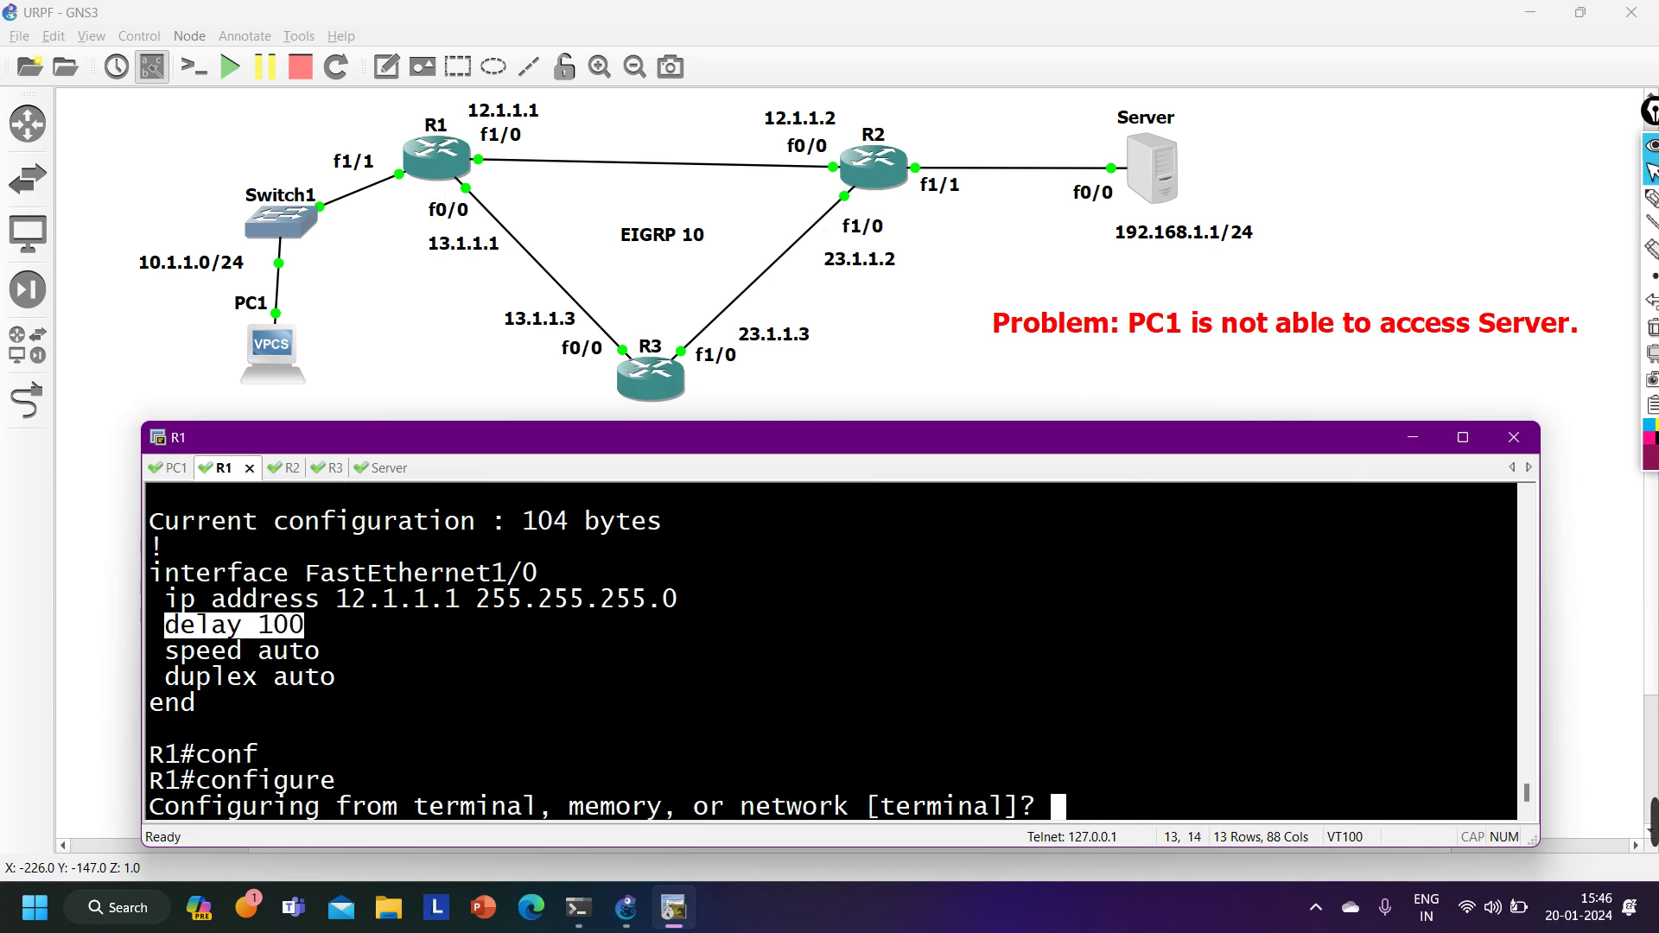
key(Return)
text(int f1/0)
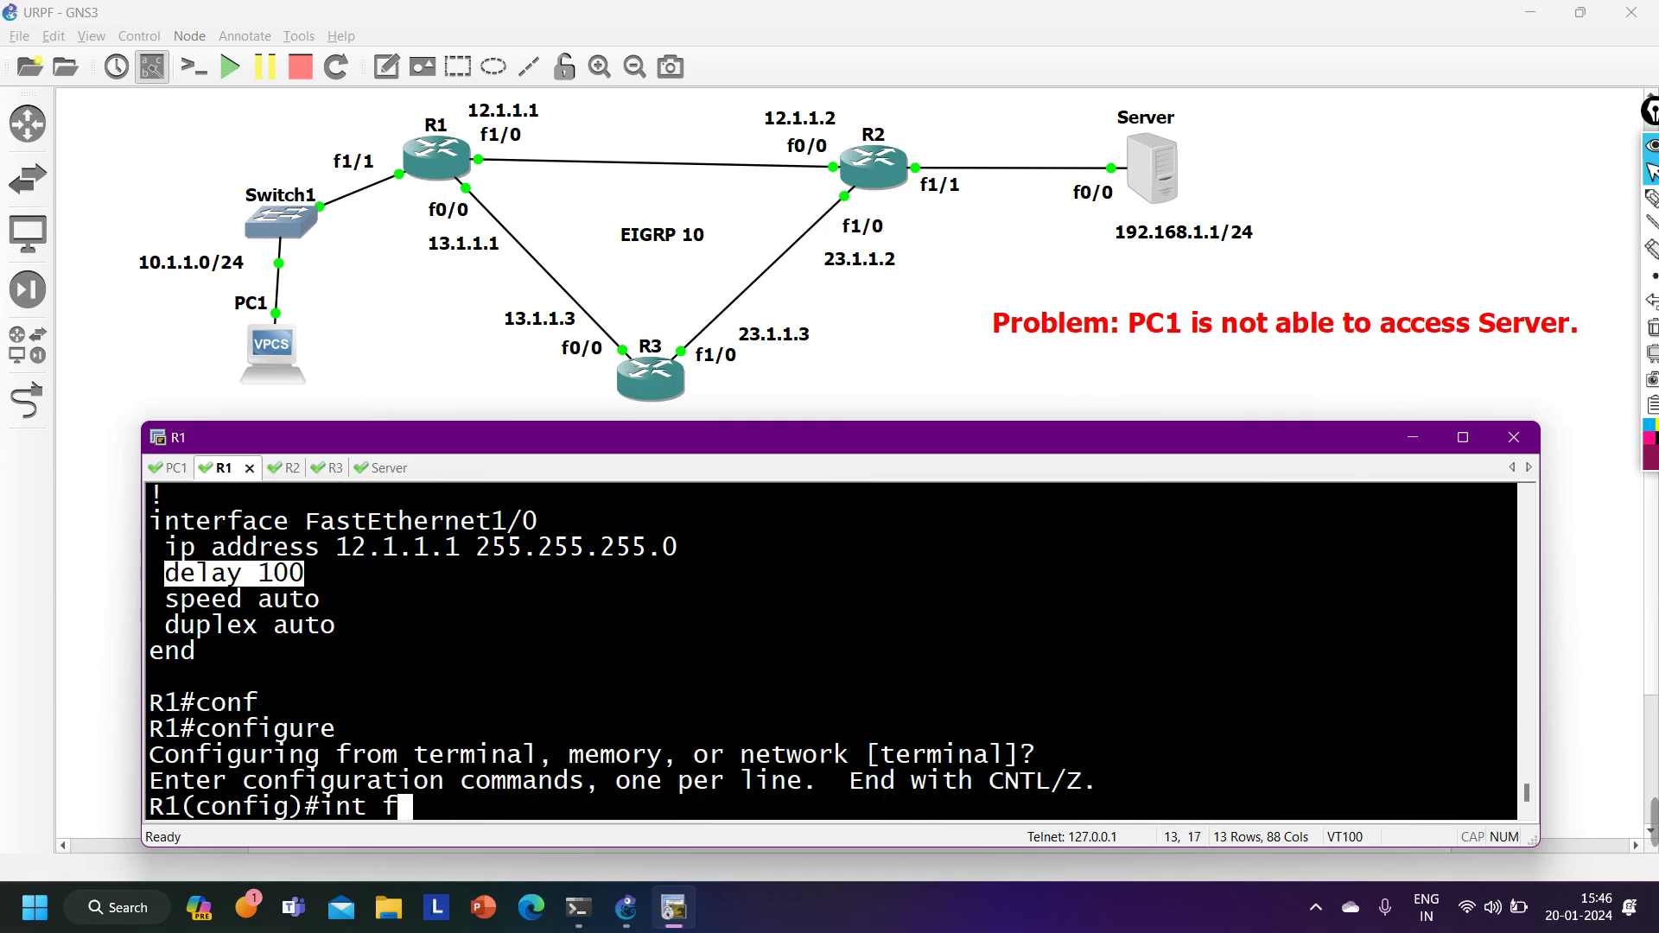
key(Return)
text(no)
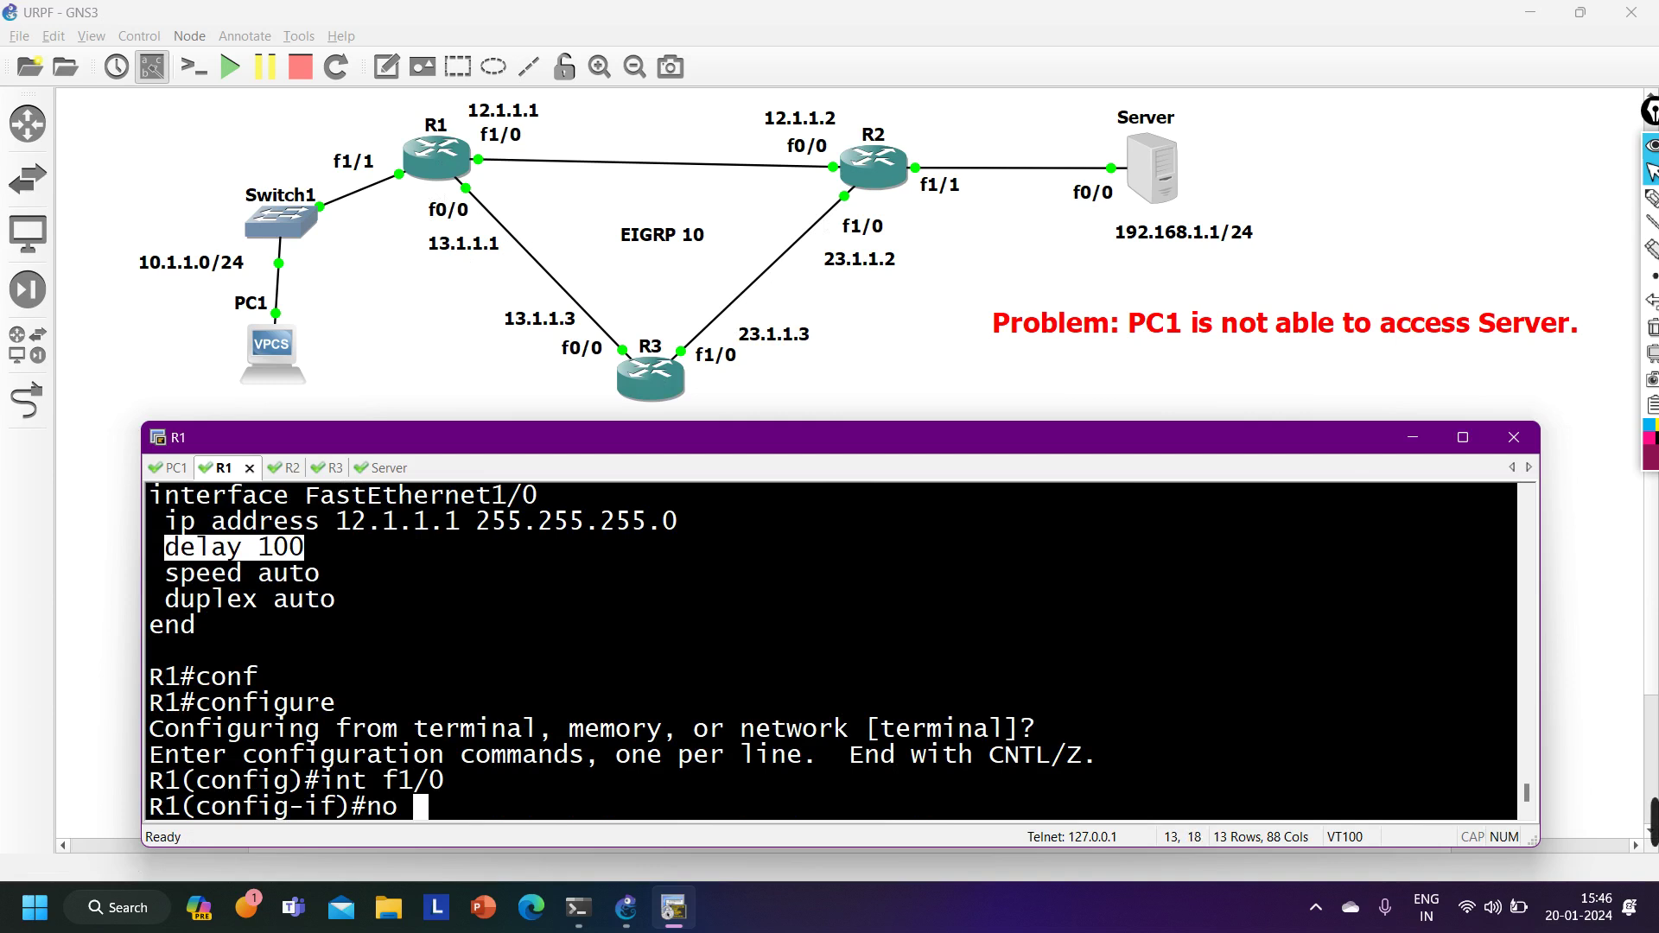
right_click(482, 760)
key(Return)
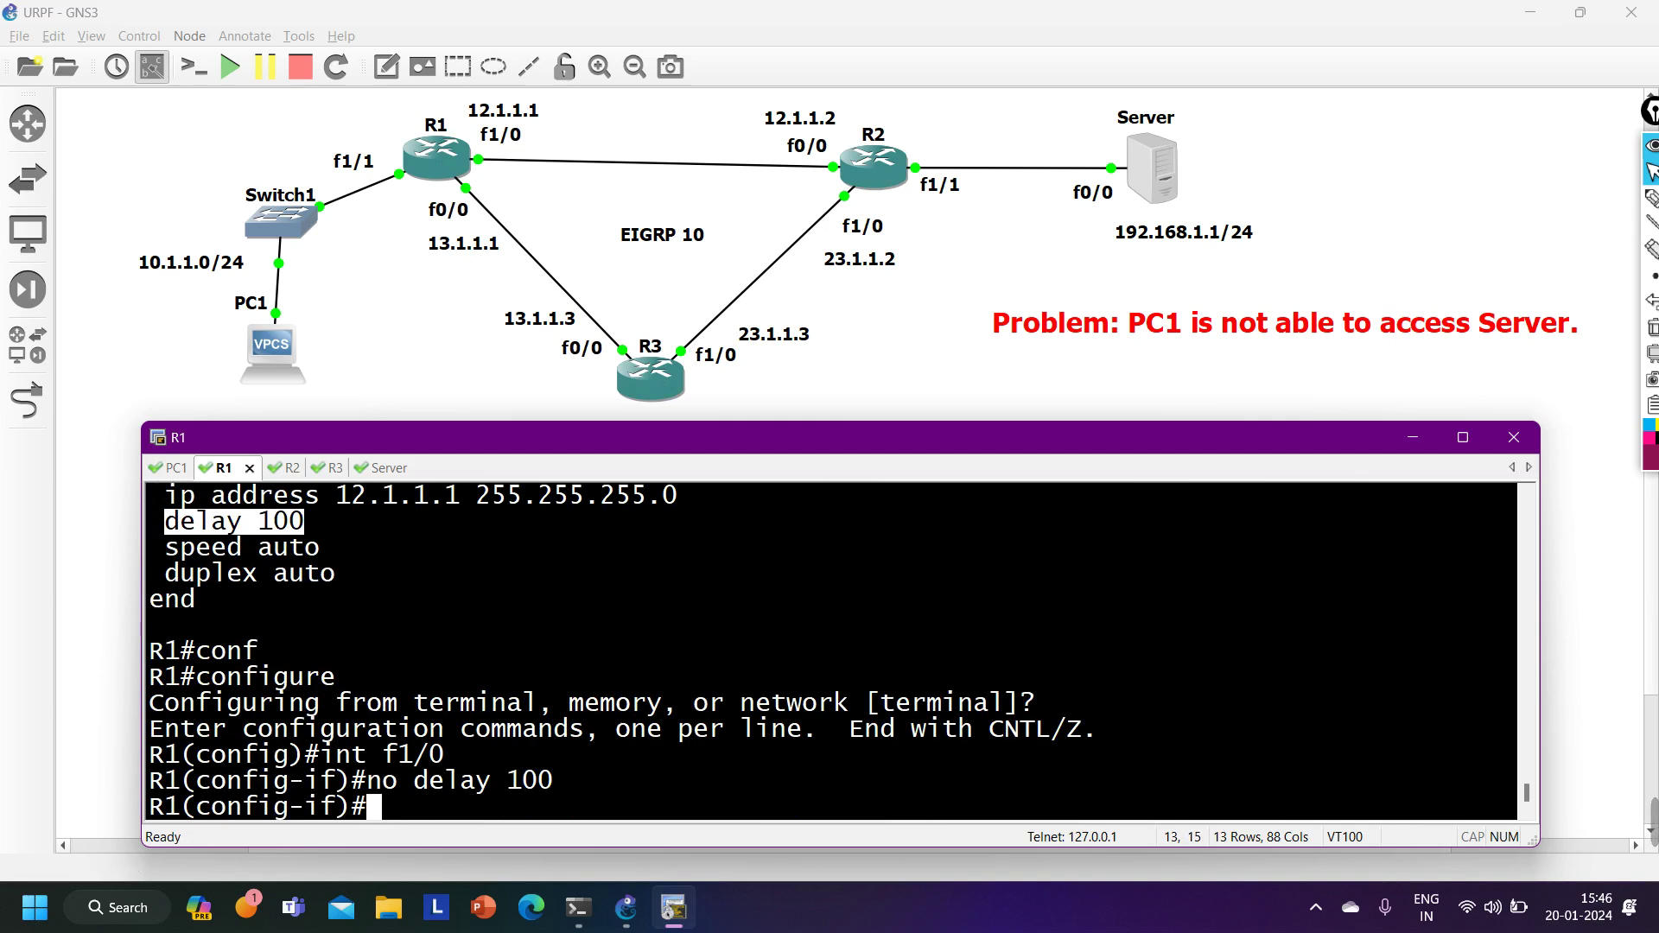
key(ctrl+z)
key(Return)
key(Return)
key(Return)
key(Return)
key(Return)
Display R1's routing entry for 192.168.1.0 255.255.255.0 and highlight the address its last update came from.
text(sh)
key(Tab)
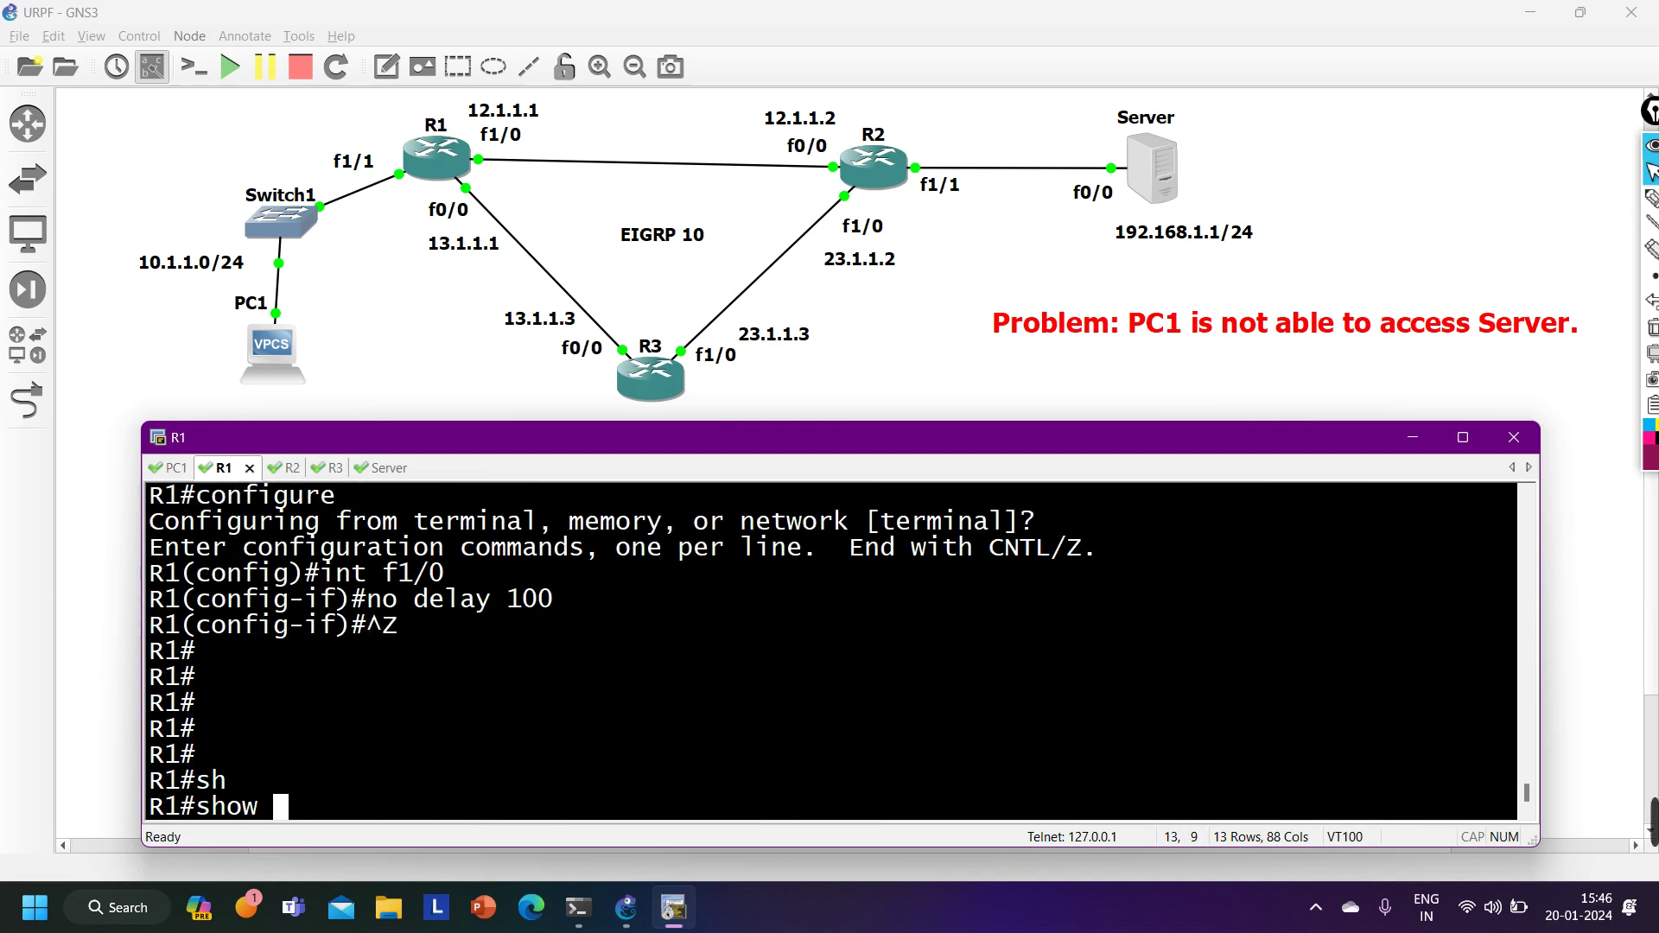
text(ip ro)
key(Tab)
text(19)
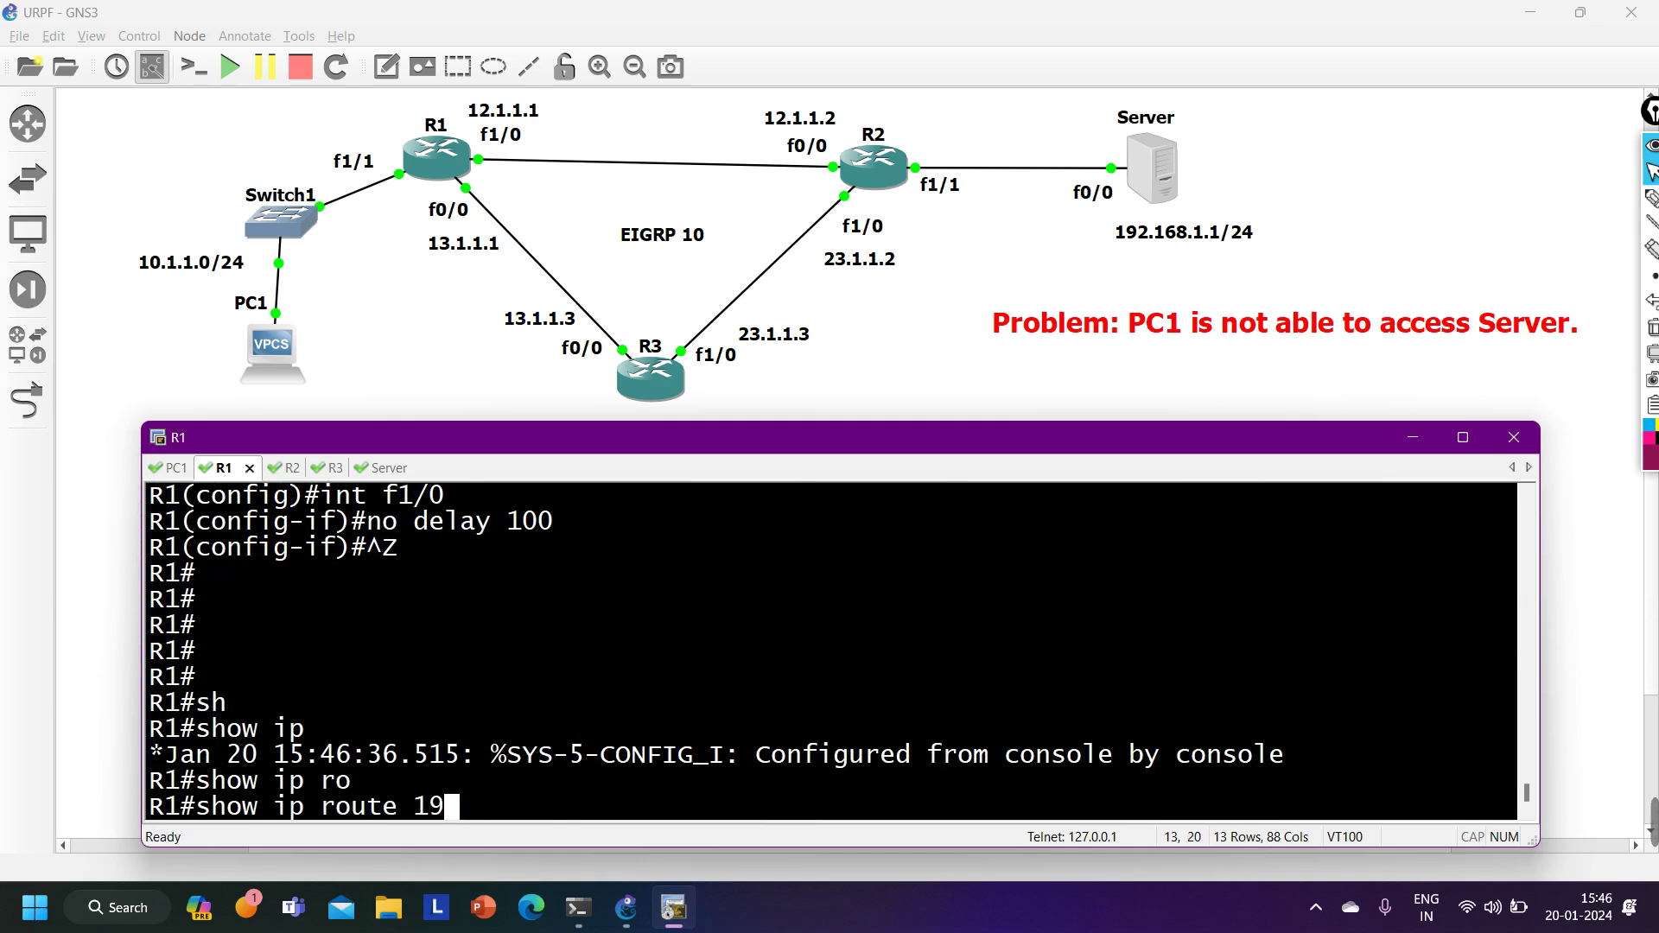
text(2.168.1.)
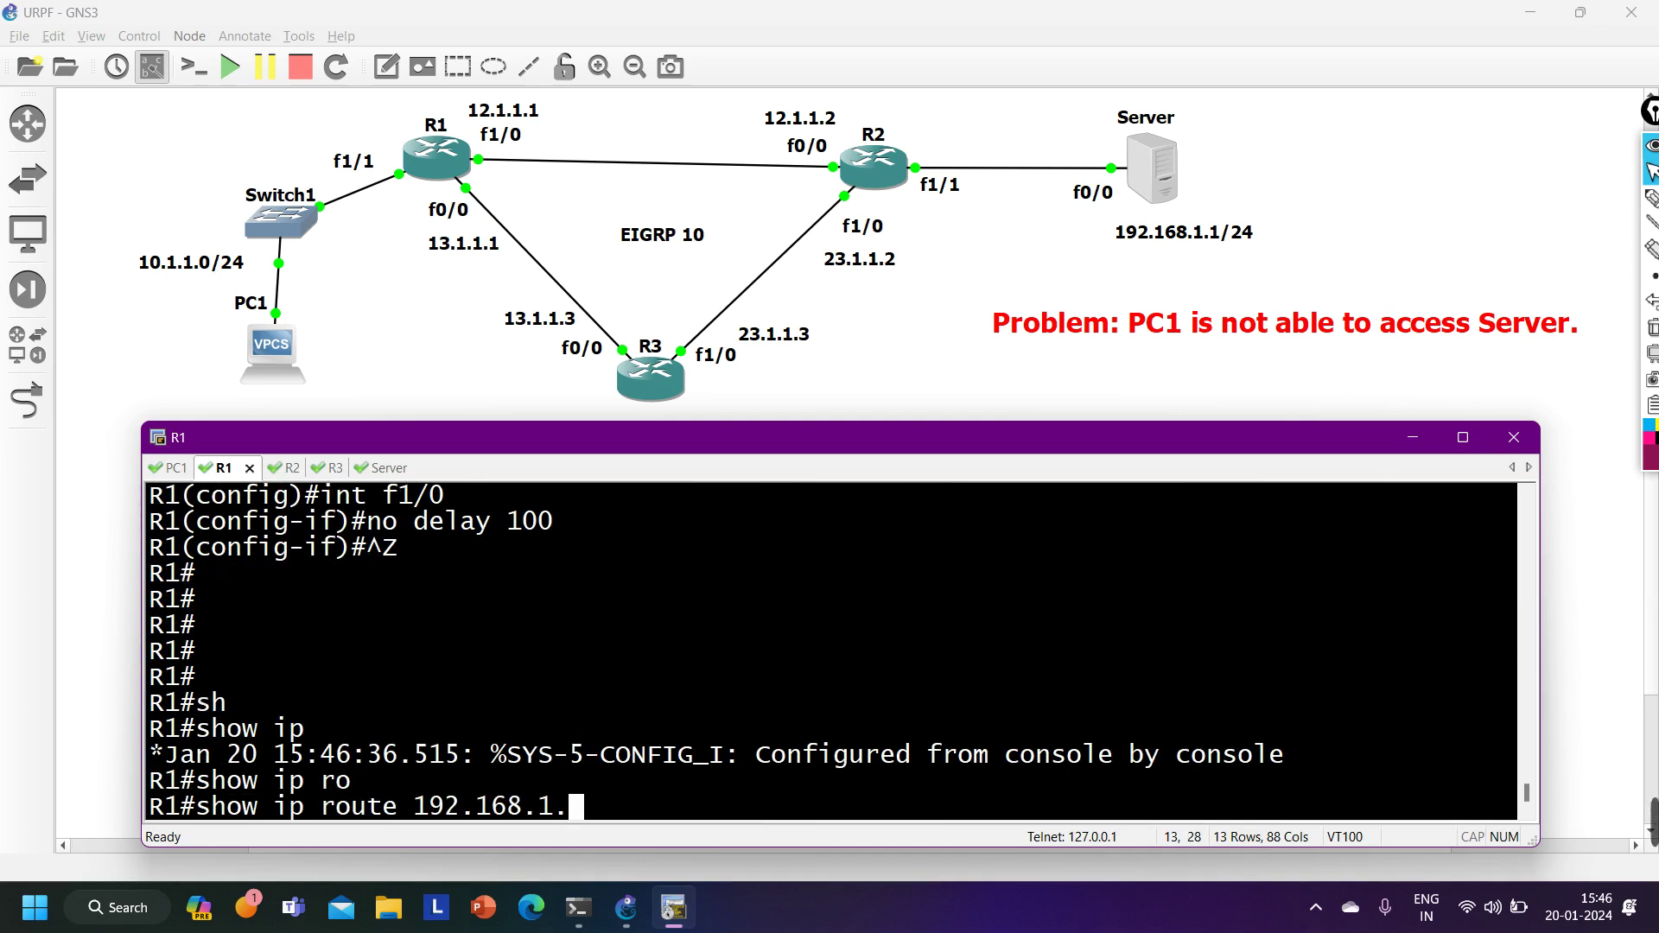
text(0 255.255.255.0)
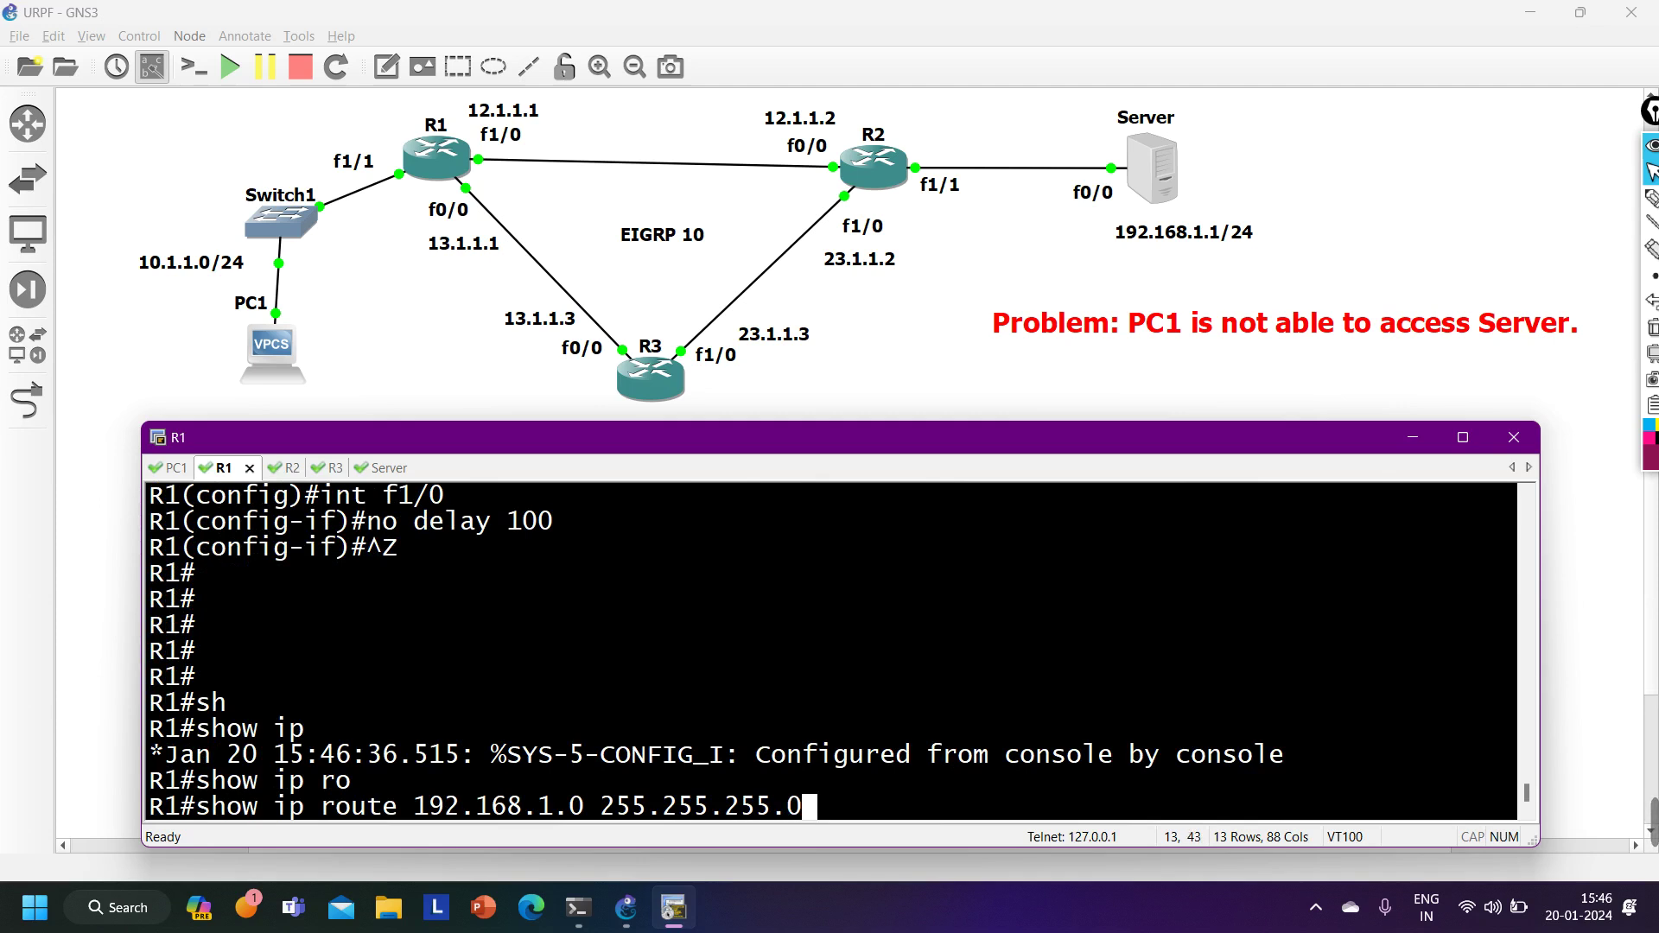
key(Return)
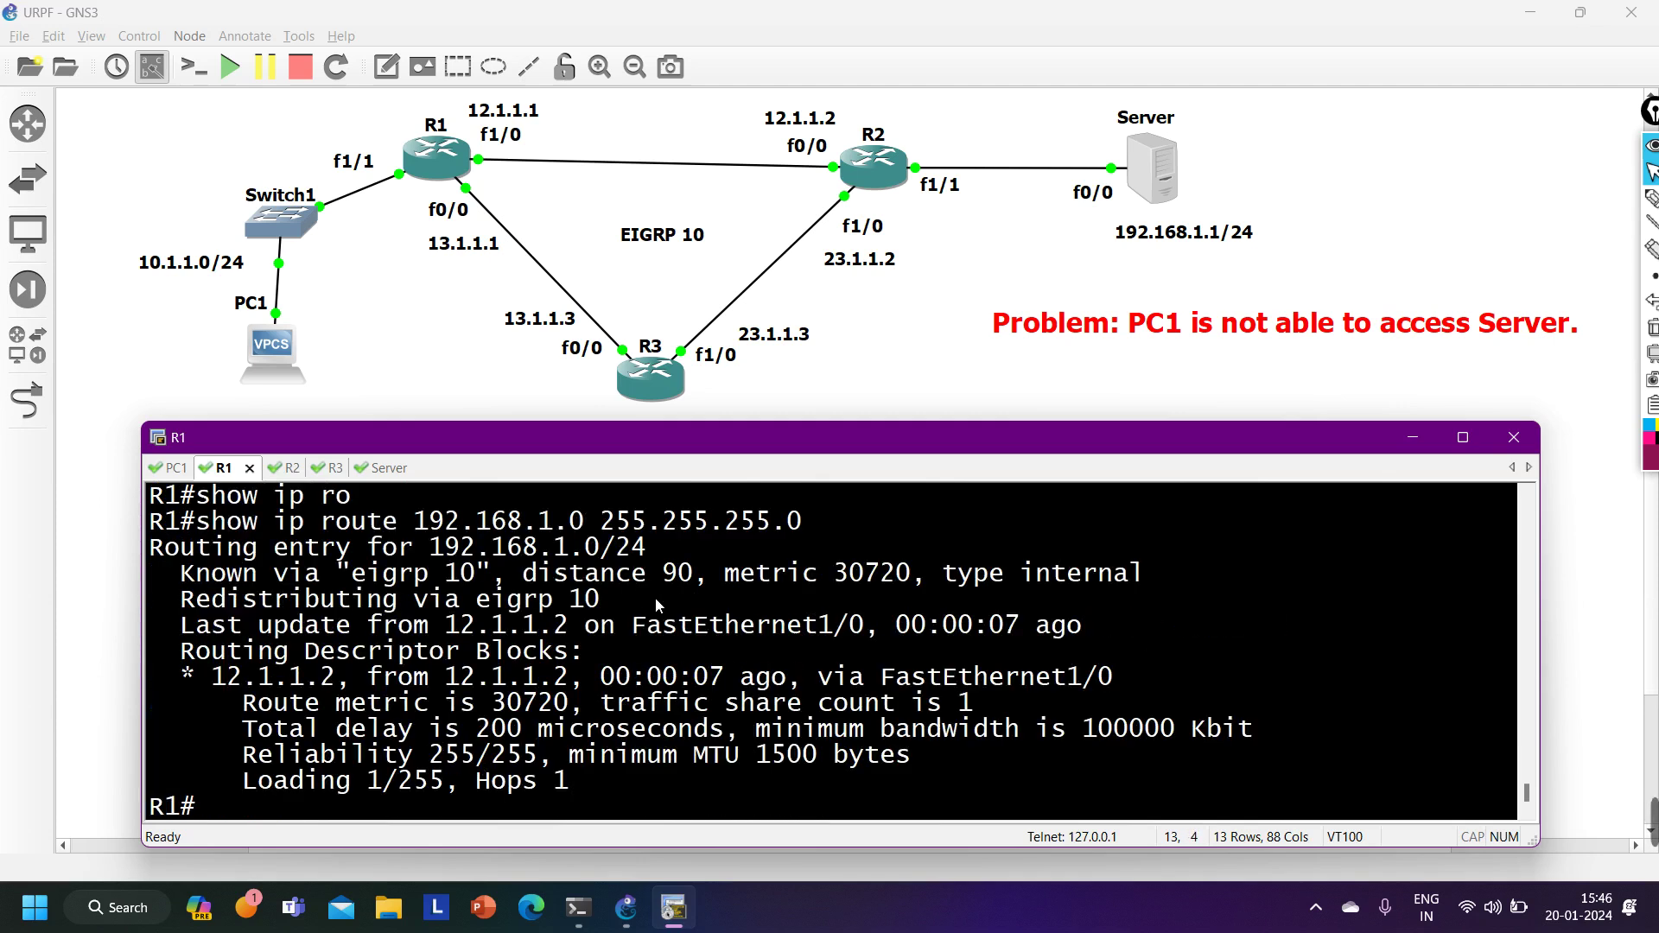
drag(430, 628, 583, 638)
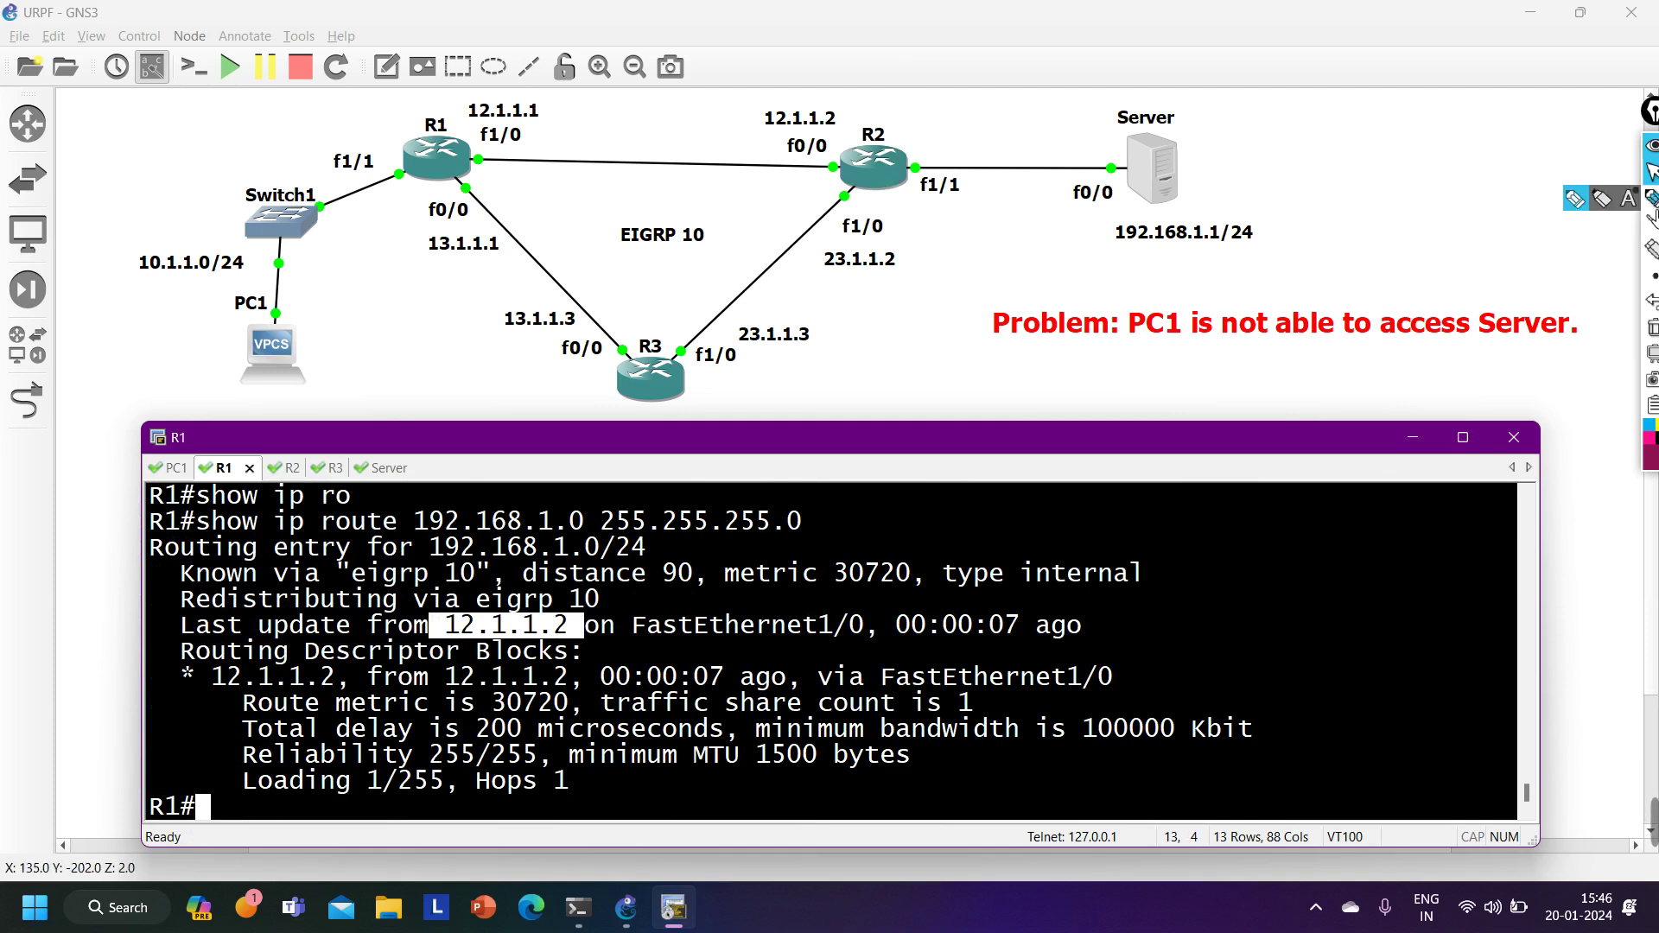
Draw the path from PC1 through R1 and R2 to the Server, clear the drawing, and return to the normal pointer.
click(1652, 203)
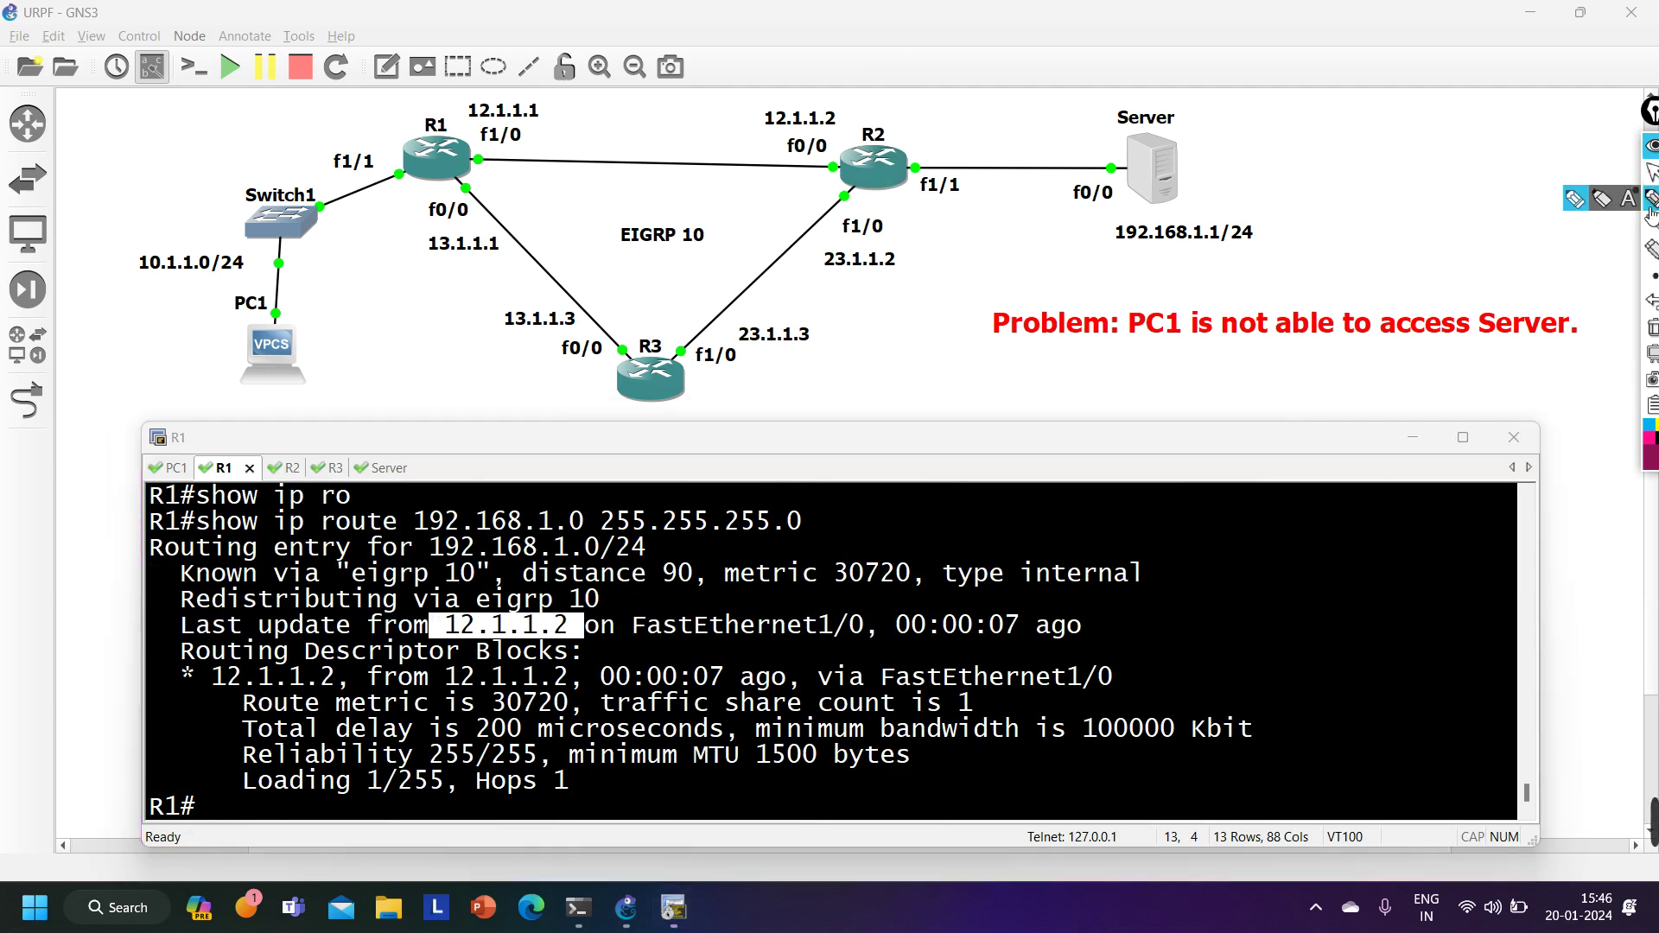
mouse_move(290, 363)
mouse_down()
mouse_move(275, 286)
mouse_move(286, 166)
mouse_move(890, 123)
mouse_move(1143, 146)
mouse_up()
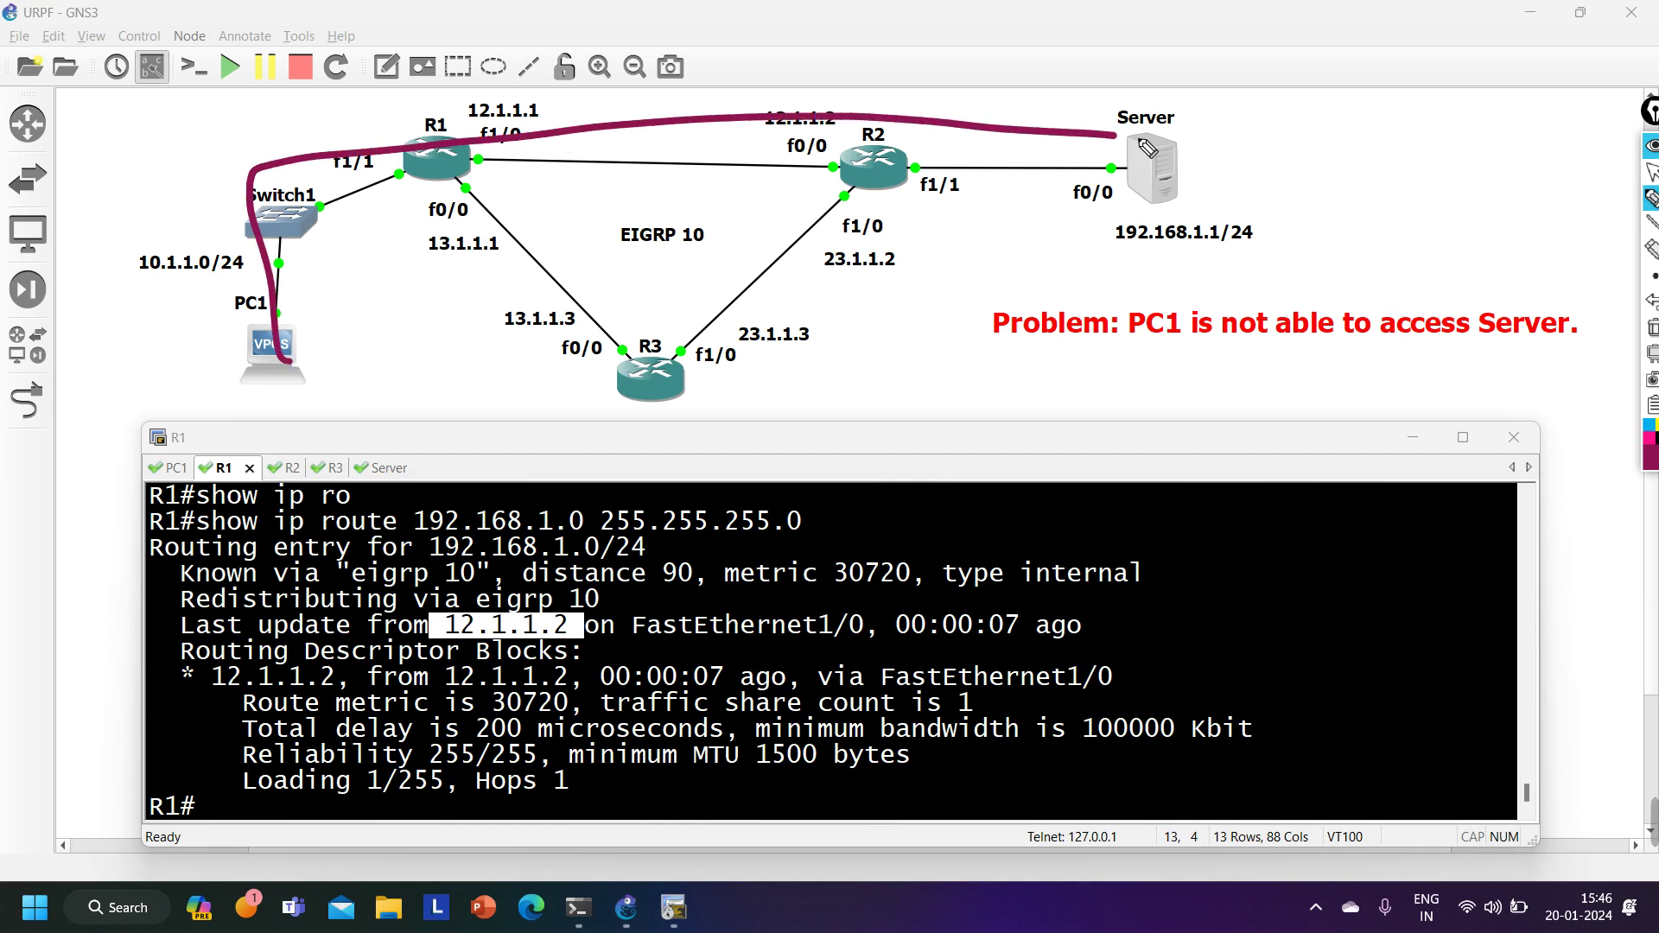
click(1651, 329)
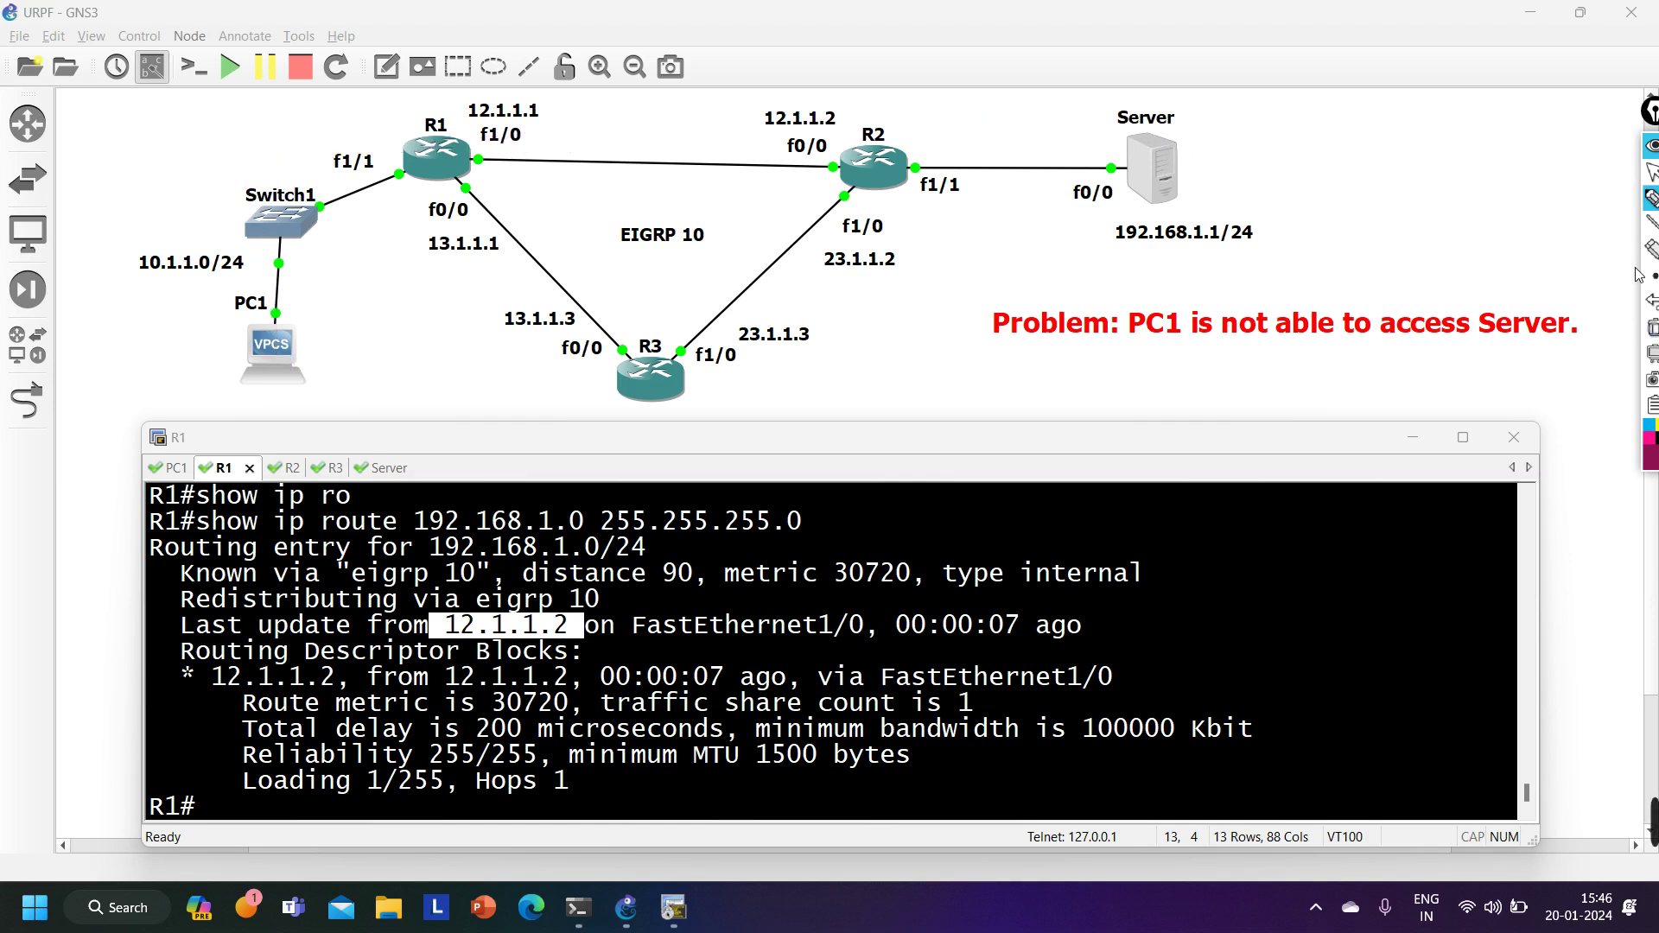
click(1649, 173)
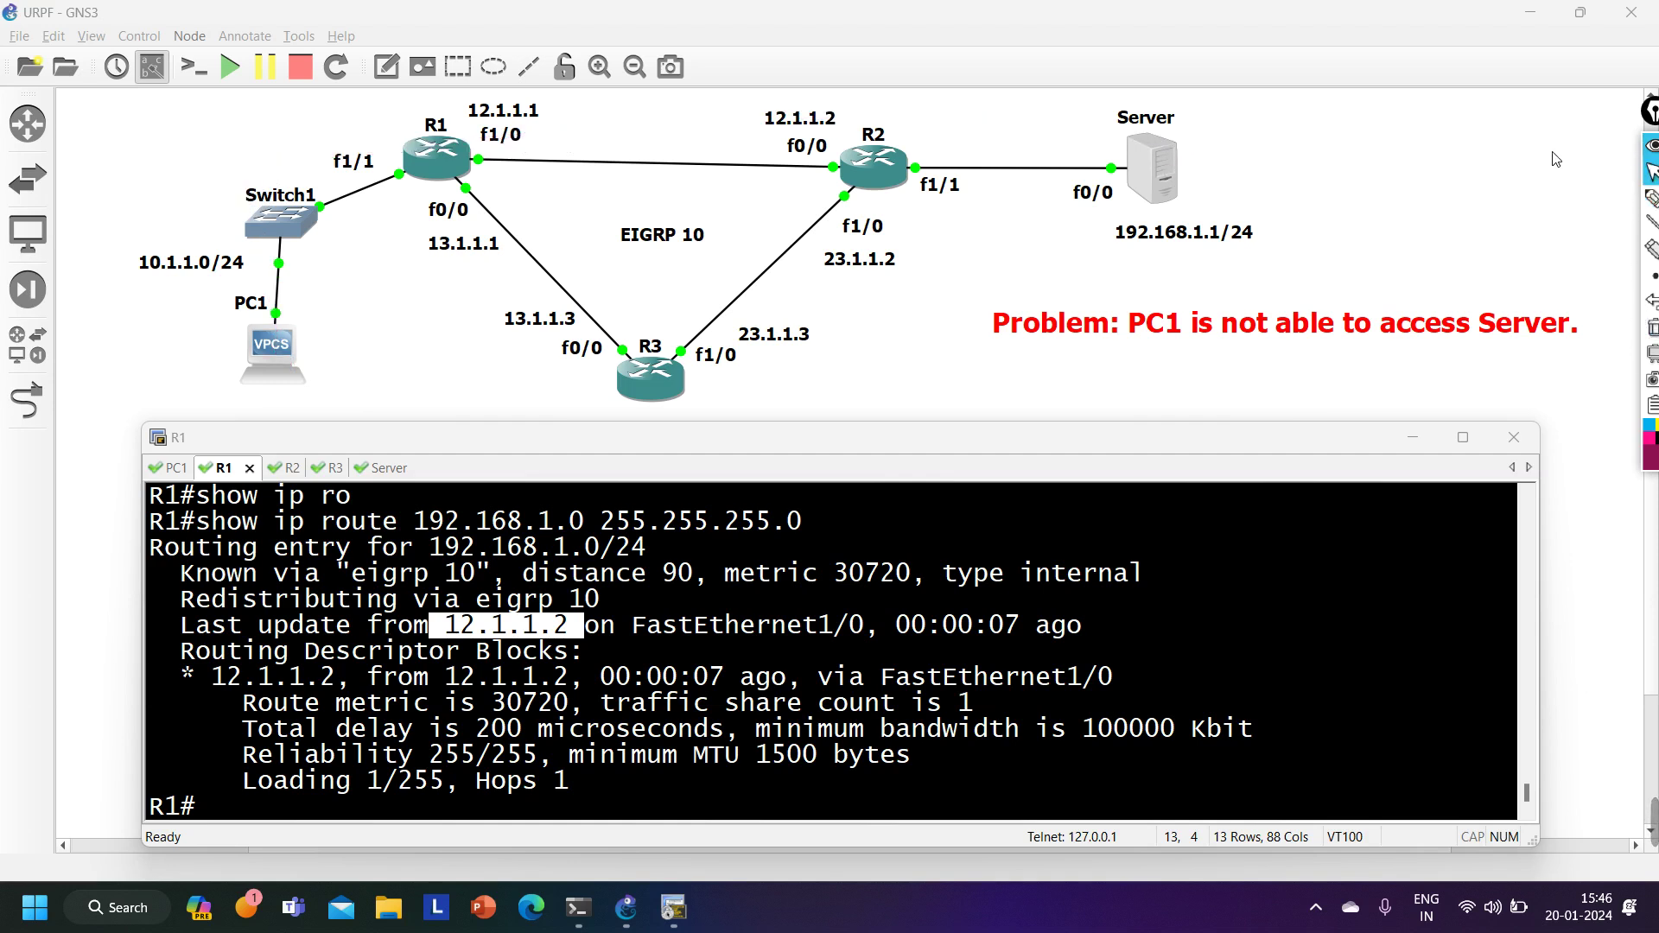
Ping the server at 192.168.1.1 again from PC1.
click(177, 471)
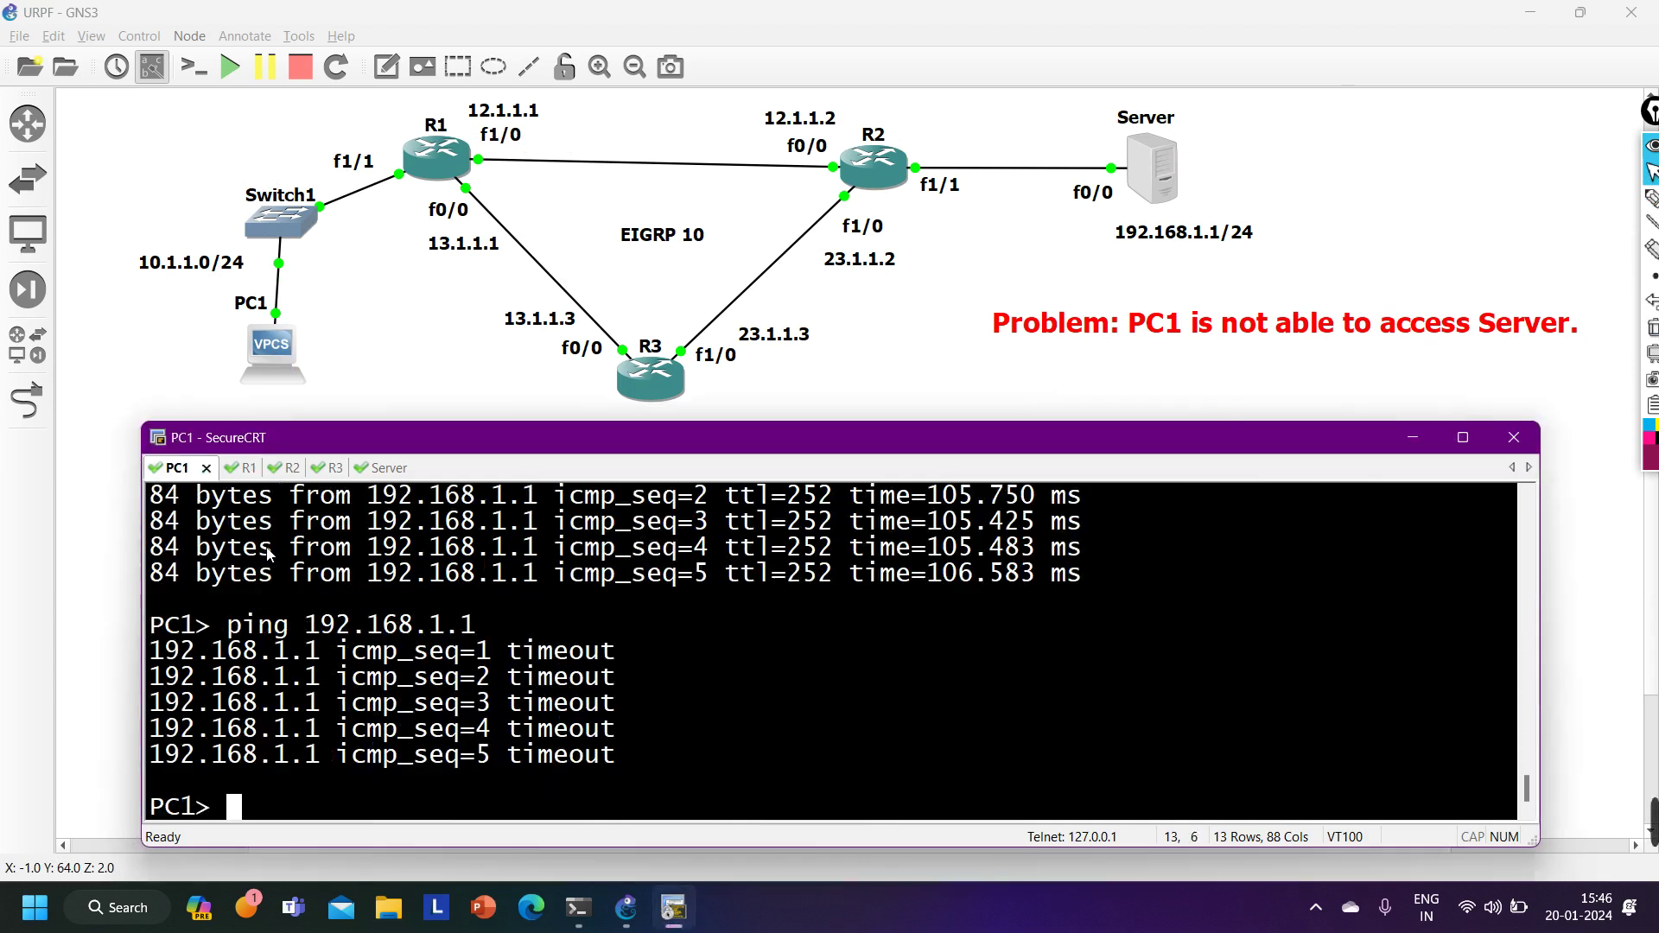
key(Up)
key(Return)
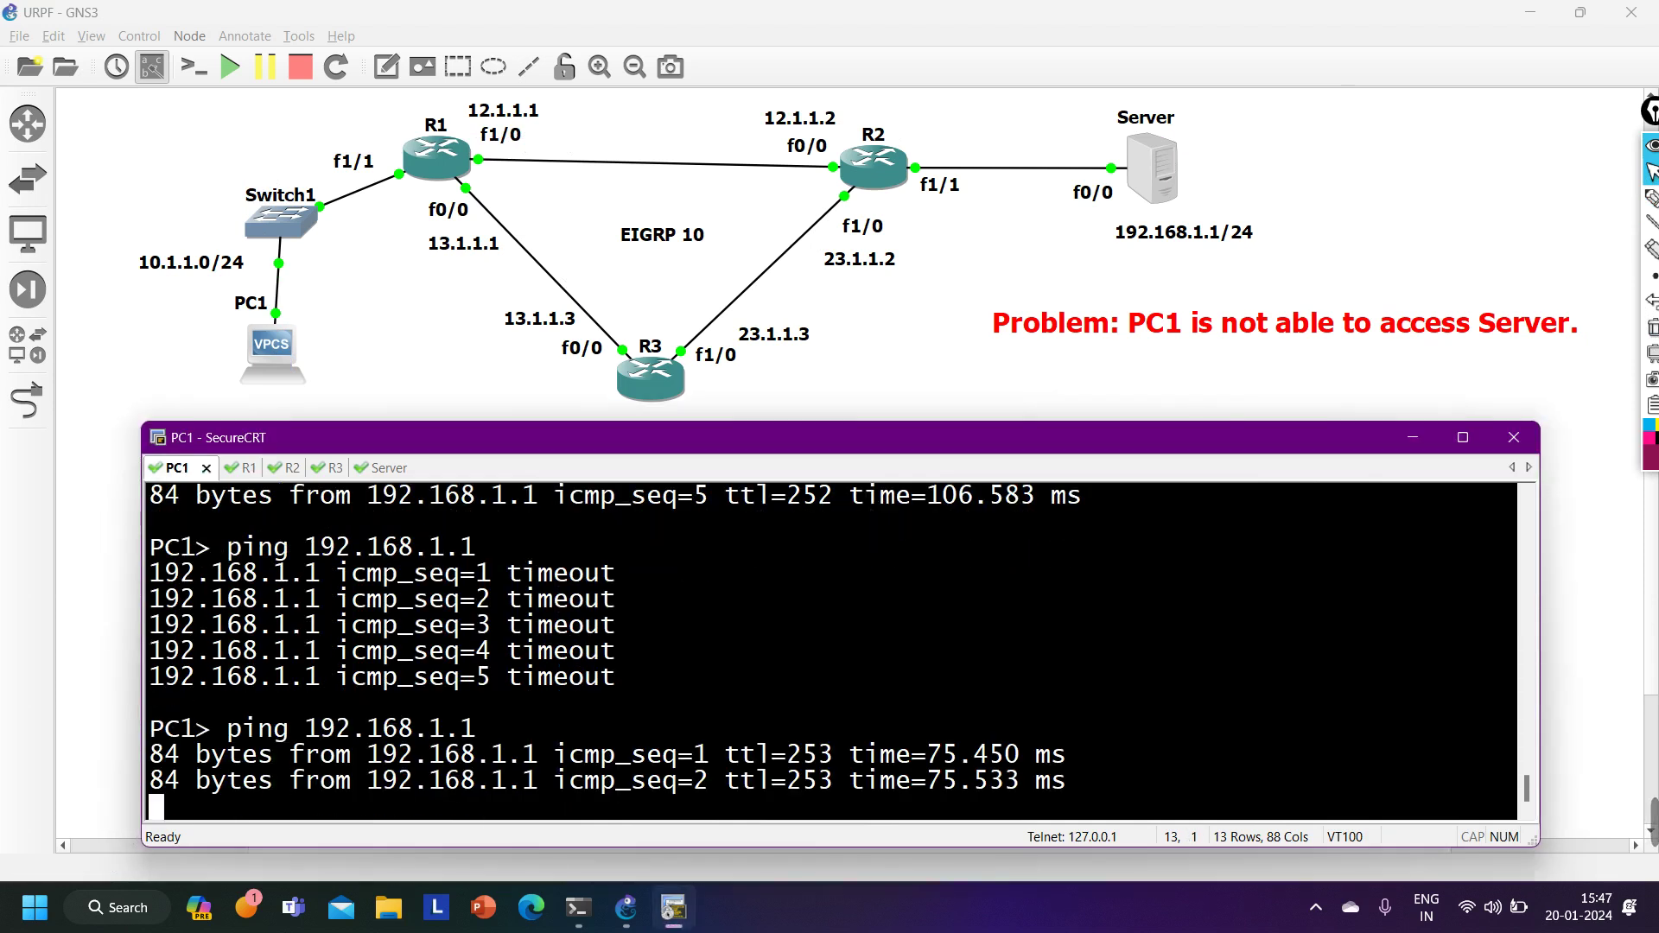